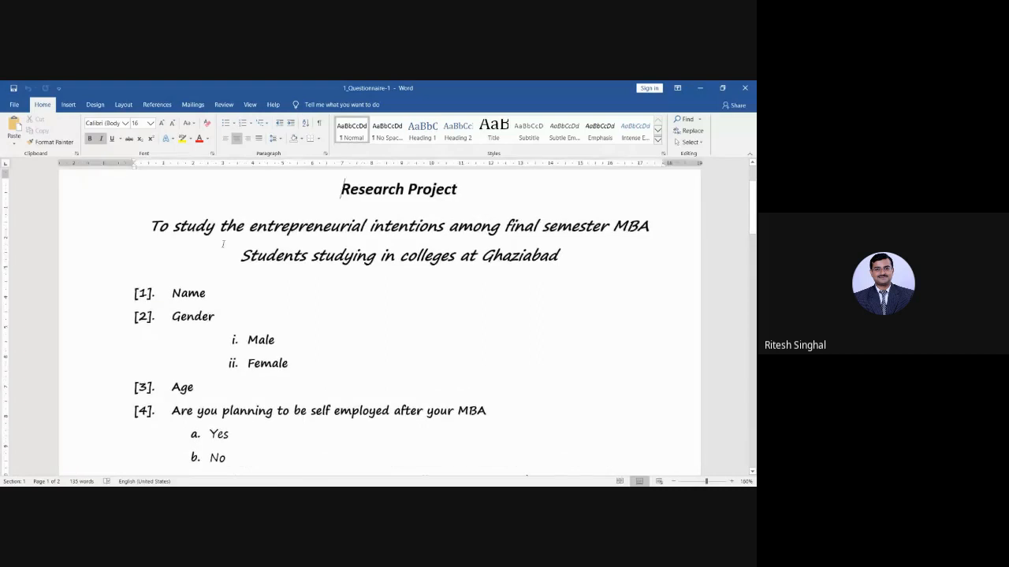
Read through the questionnaire's questions 1 to 8, comparing the percentage options and rating scales, and return to the opening questions
{"action": "scroll", "coordinate": [223, 244], "scroll_direction": "up", "scroll_amount": 2}
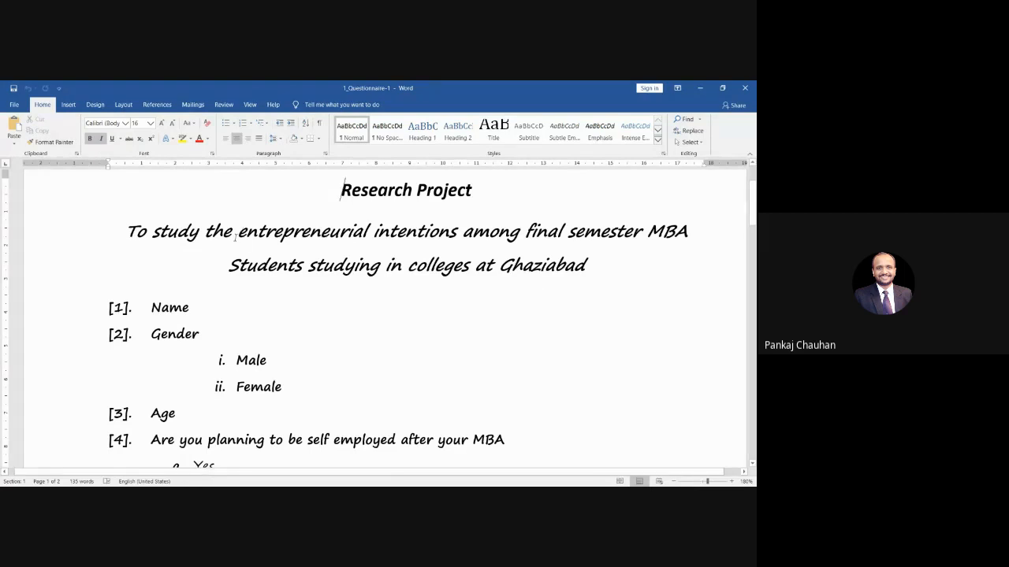
{"action": "scroll", "coordinate": [267, 326], "scroll_direction": "down", "scroll_amount": 2}
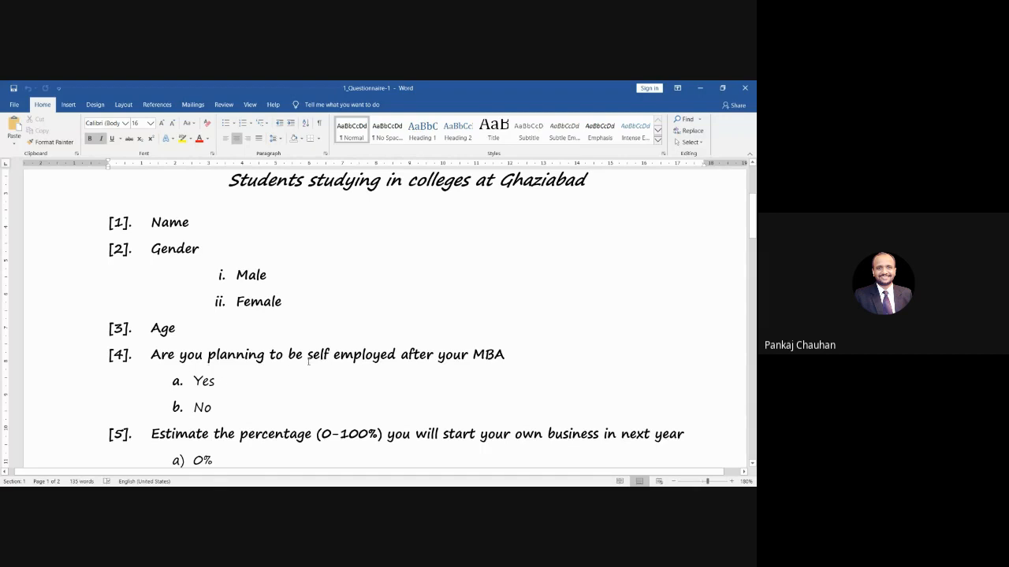
{"action": "scroll", "coordinate": [308, 361], "scroll_direction": "down", "scroll_amount": 3}
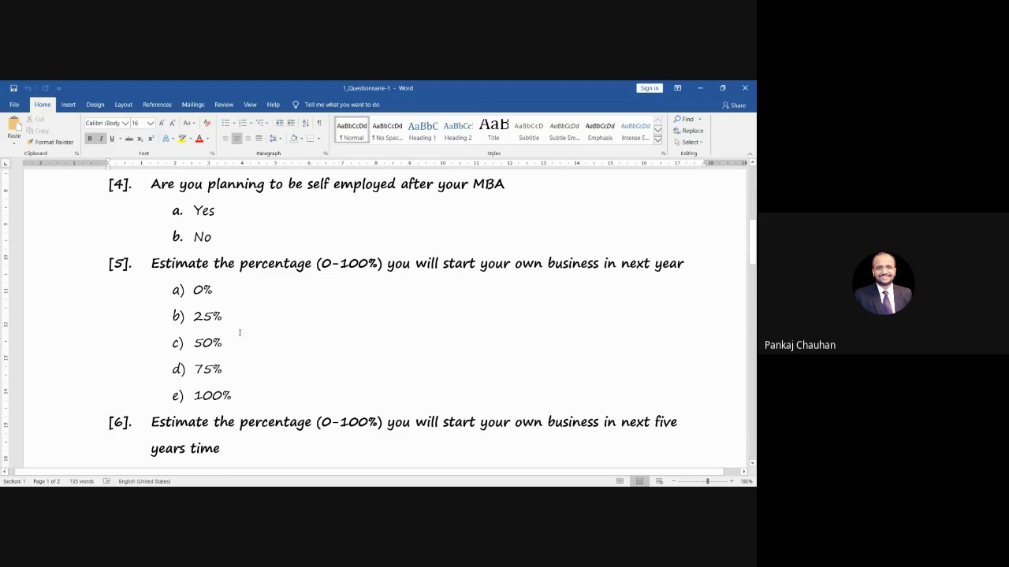
{"action": "scroll", "coordinate": [250, 350], "scroll_direction": "down", "scroll_amount": 3}
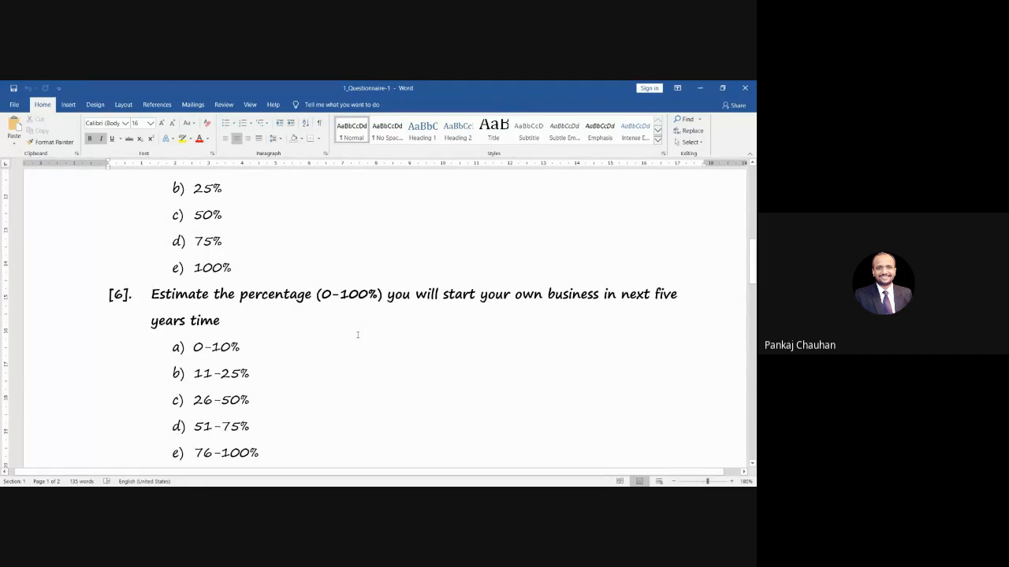
{"action": "scroll", "coordinate": [357, 335], "scroll_direction": "up", "scroll_amount": 3}
{"action": "scroll", "coordinate": [246, 321], "scroll_direction": "down", "scroll_amount": 2}
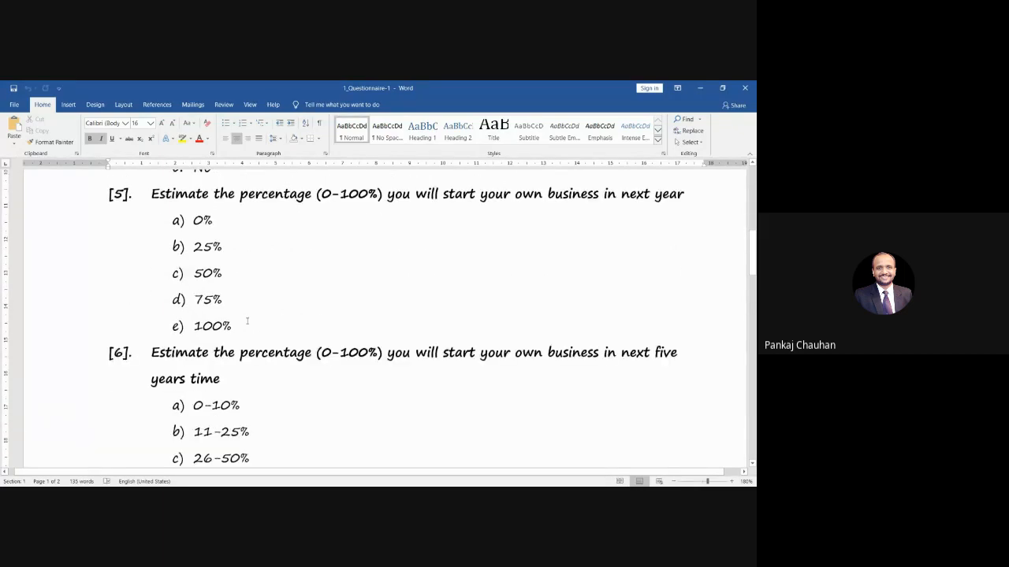
{"action": "scroll", "coordinate": [247, 321], "scroll_direction": "down", "scroll_amount": 4}
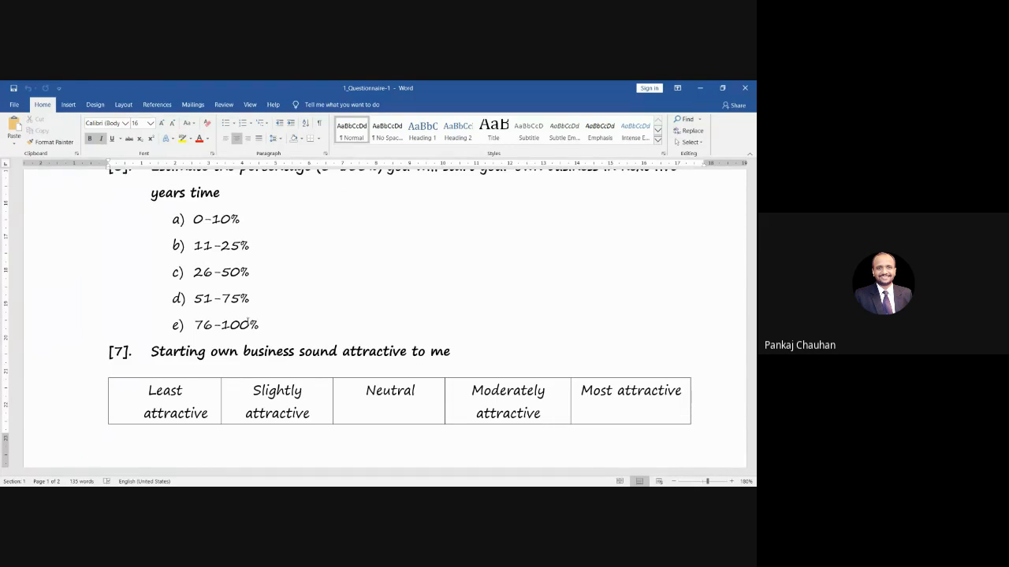
{"action": "scroll", "coordinate": [248, 320], "scroll_direction": "up", "scroll_amount": 1}
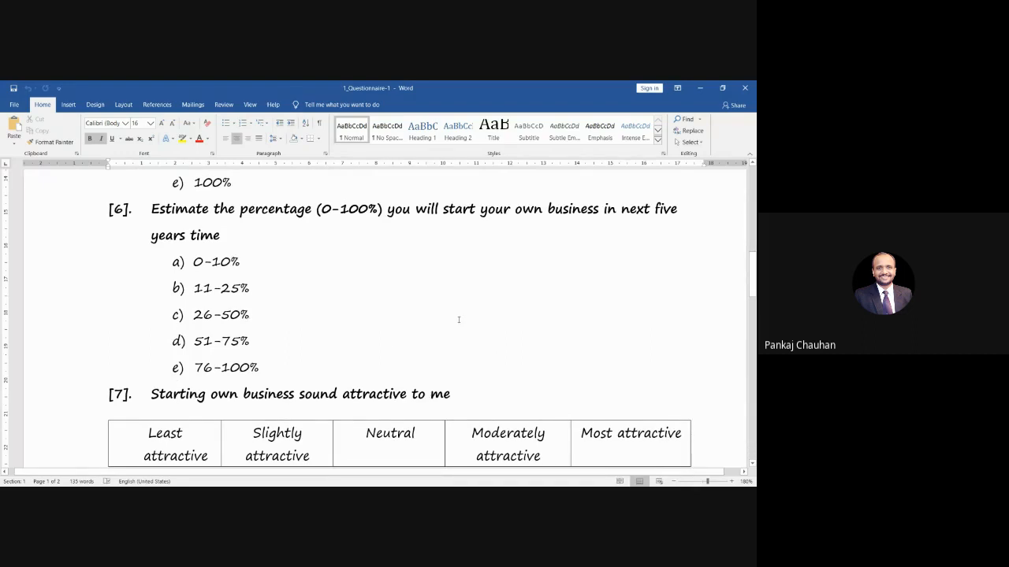
{"action": "scroll", "coordinate": [458, 319], "scroll_direction": "down", "scroll_amount": 2}
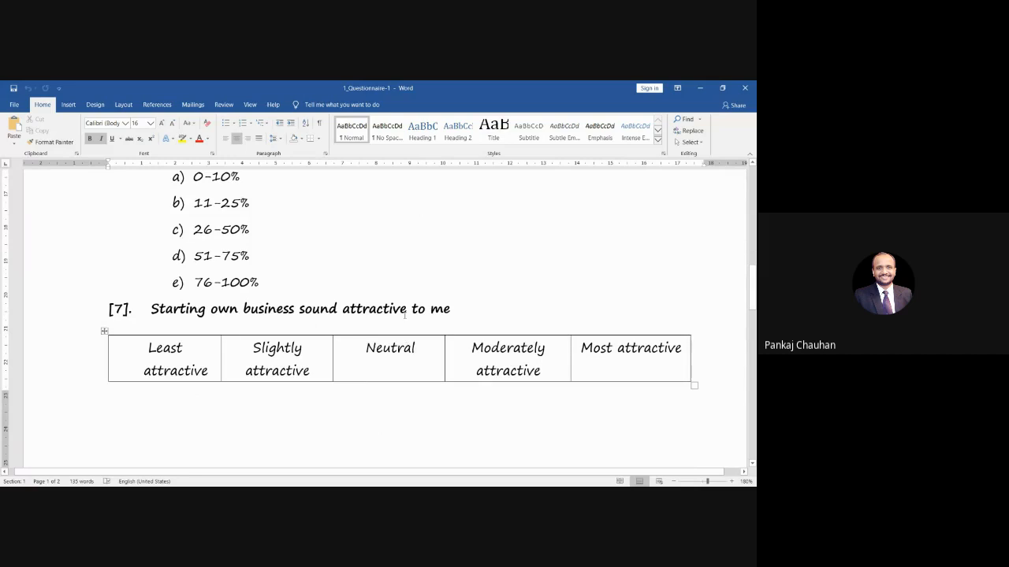
{"action": "scroll", "coordinate": [405, 314], "scroll_direction": "down", "scroll_amount": 6}
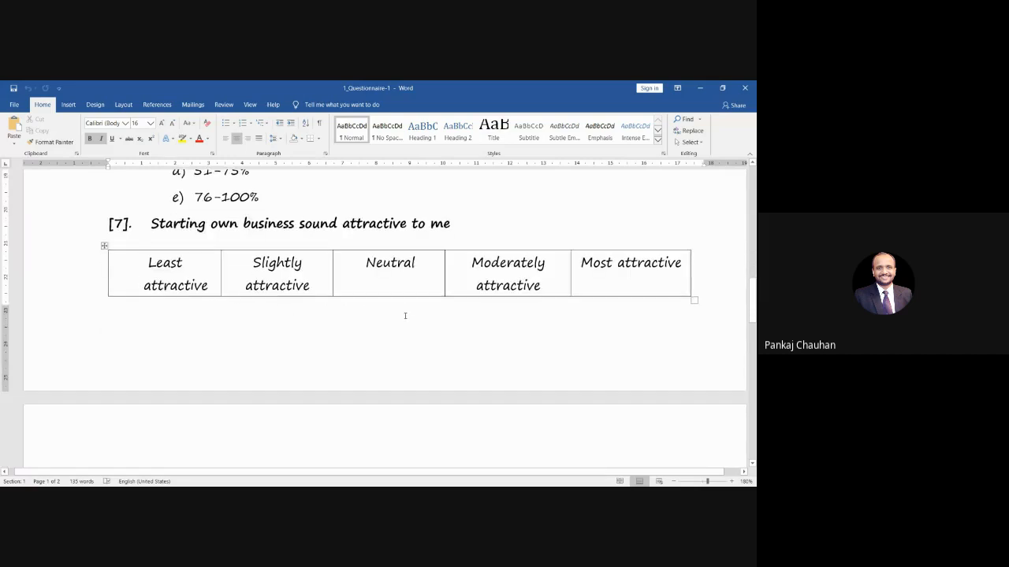
{"action": "scroll", "coordinate": [405, 314], "scroll_direction": "up", "scroll_amount": 3}
{"action": "scroll", "coordinate": [344, 298], "scroll_direction": "up", "scroll_amount": 2}
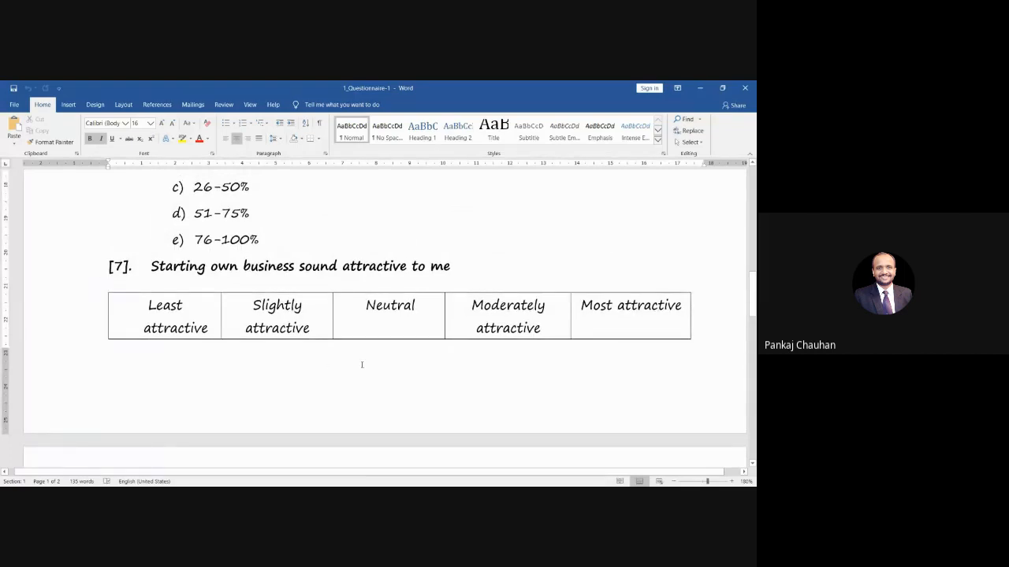
{"action": "scroll", "coordinate": [362, 365], "scroll_direction": "up", "scroll_amount": 6}
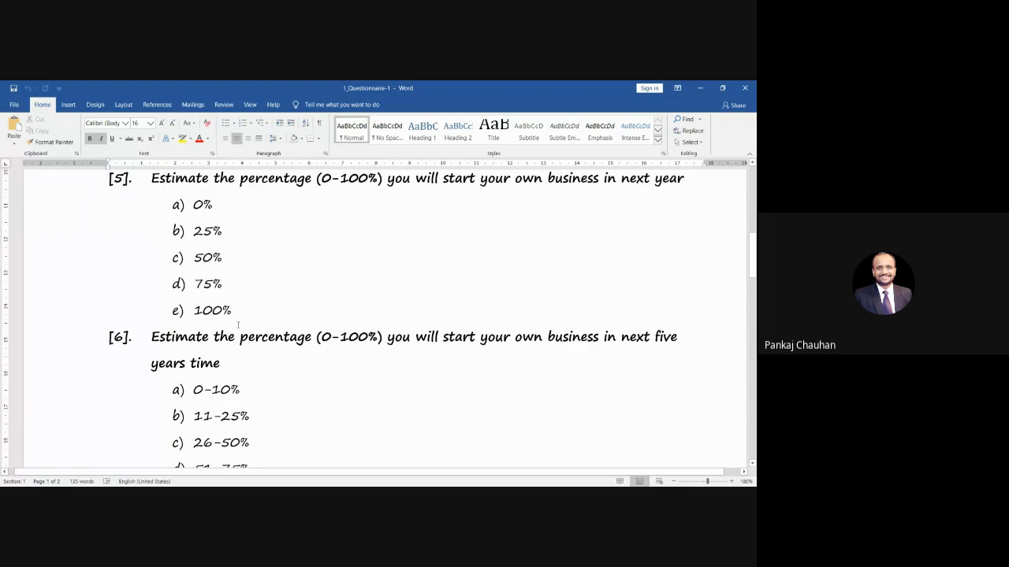
{"action": "scroll", "coordinate": [228, 401], "scroll_direction": "down", "scroll_amount": 6}
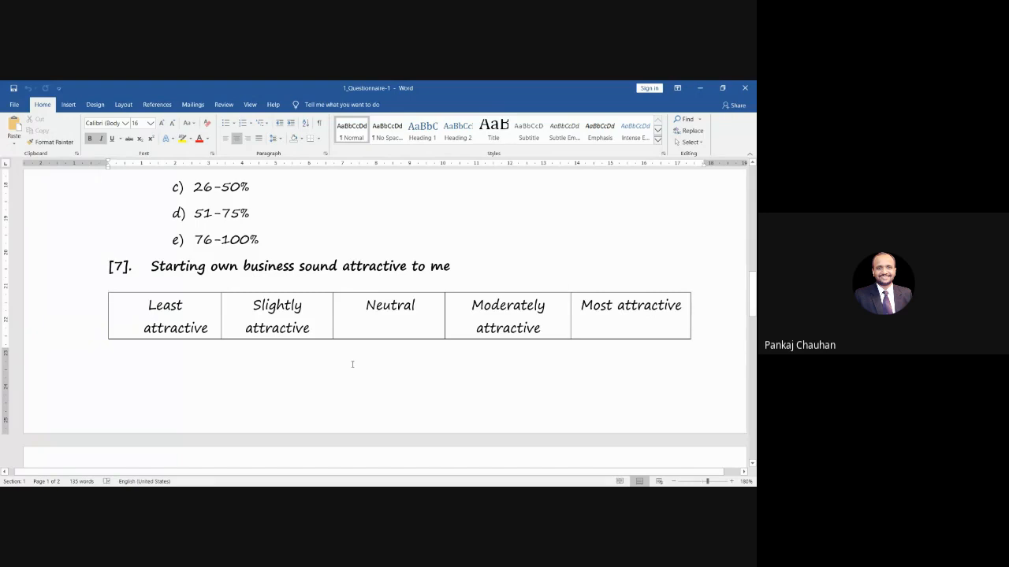
{"action": "scroll", "coordinate": [352, 364], "scroll_direction": "down", "scroll_amount": 5}
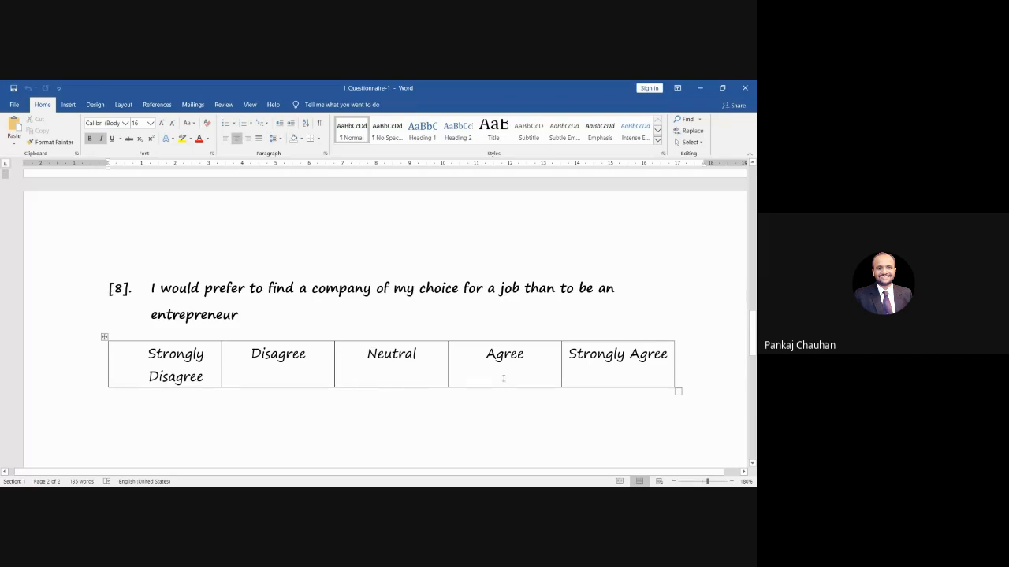
{"action": "scroll", "coordinate": [503, 361], "scroll_direction": "up", "scroll_amount": 1}
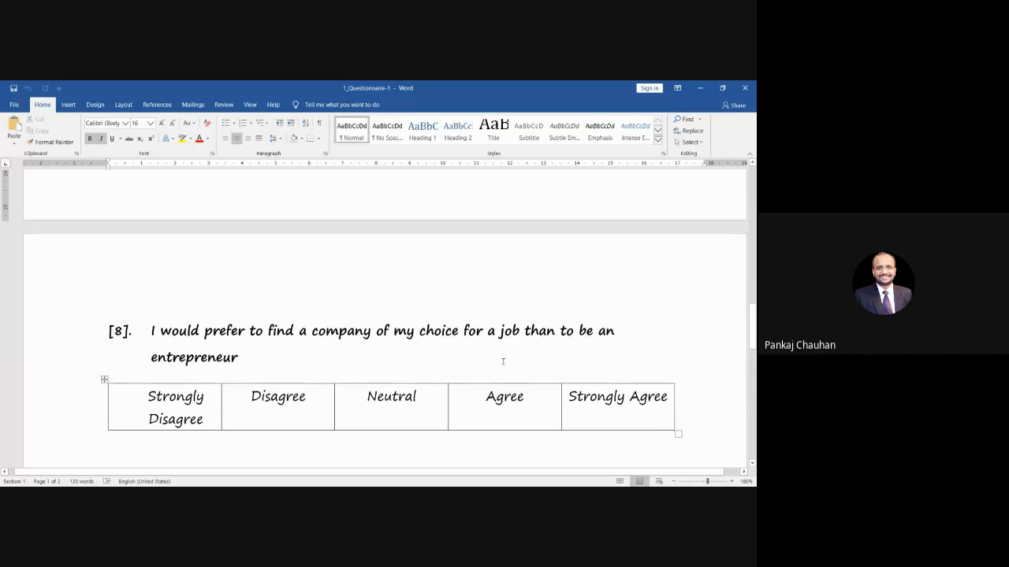
{"action": "scroll", "coordinate": [502, 361], "scroll_direction": "up", "scroll_amount": 12}
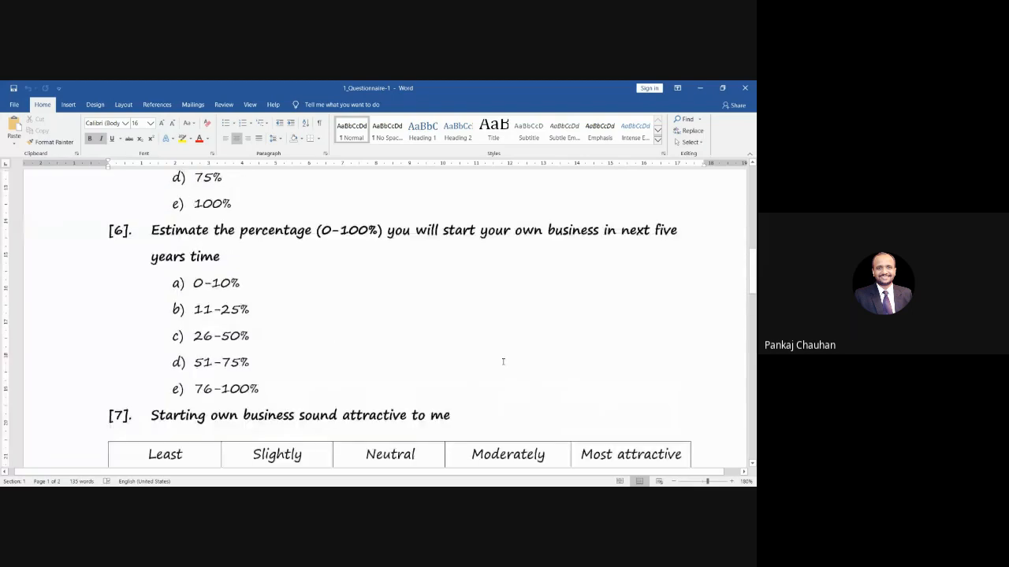
{"action": "scroll", "coordinate": [503, 361], "scroll_direction": "down", "scroll_amount": 7}
{"action": "scroll", "coordinate": [502, 361], "scroll_direction": "up", "scroll_amount": 10}
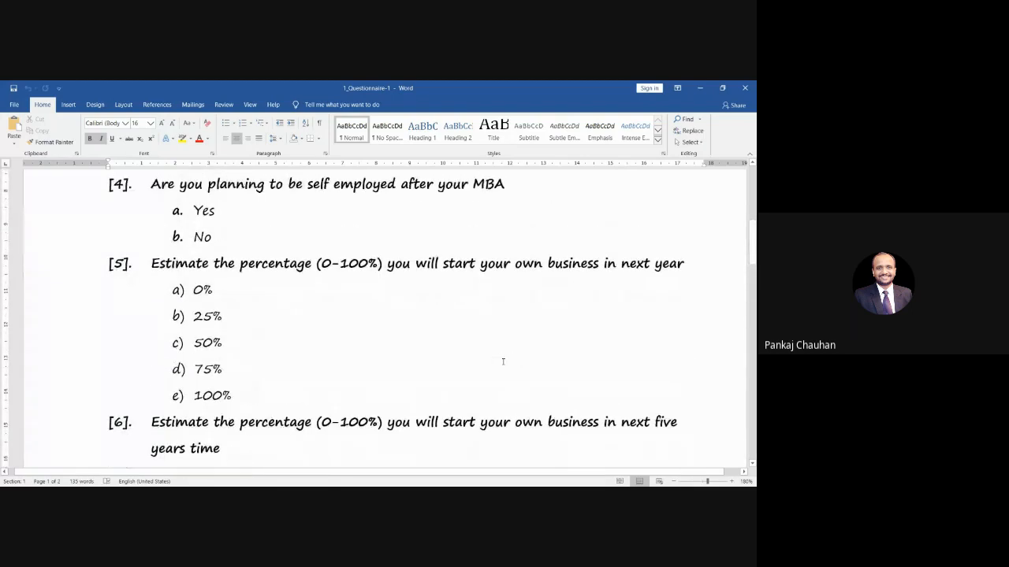
{"action": "scroll", "coordinate": [503, 361], "scroll_direction": "up", "scroll_amount": 5}
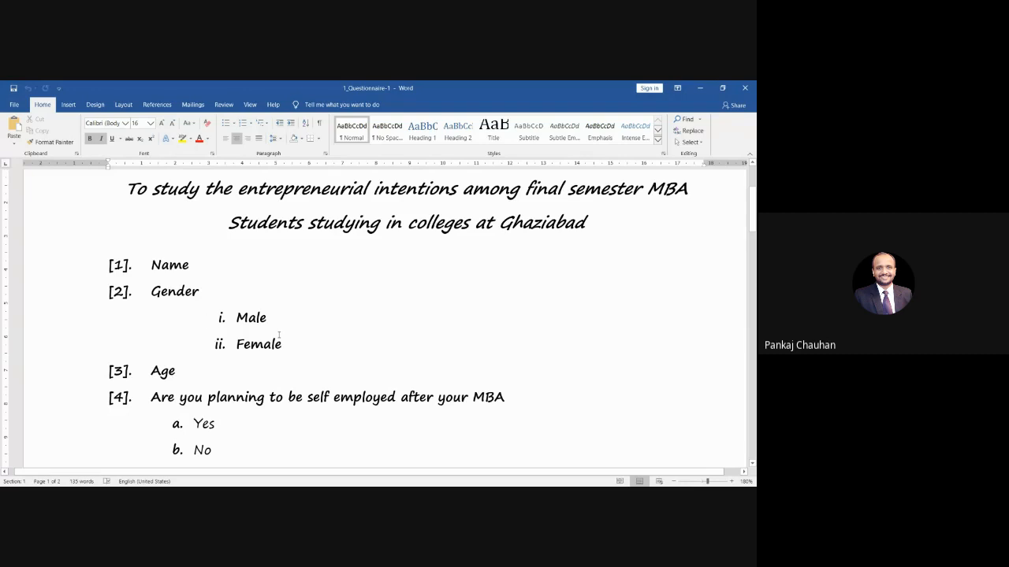
Add the sample answer 30 after the Age question
{"action": "double_click", "coordinate": [160, 373]}
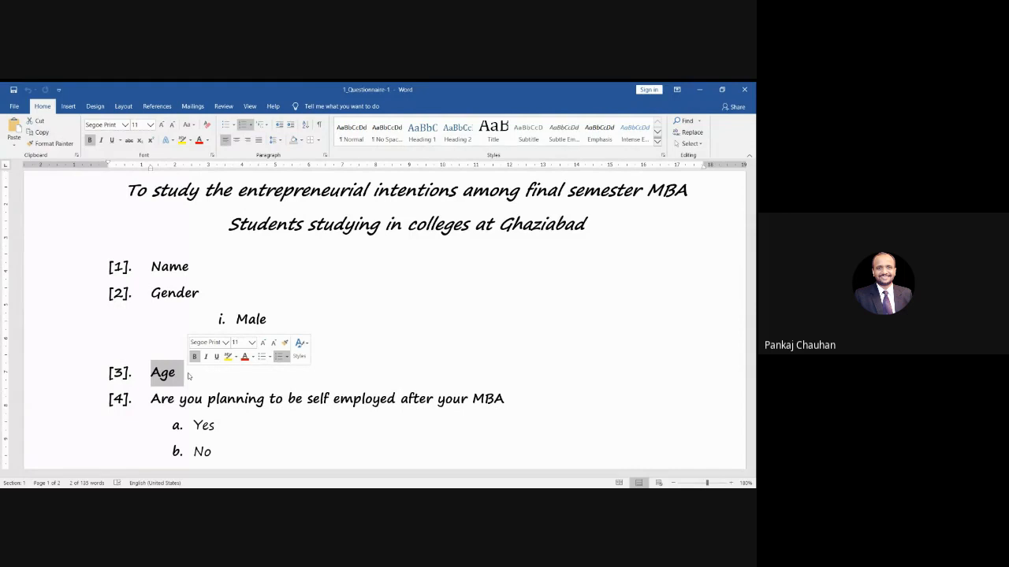
{"action": "left_click", "coordinate": [189, 375]}
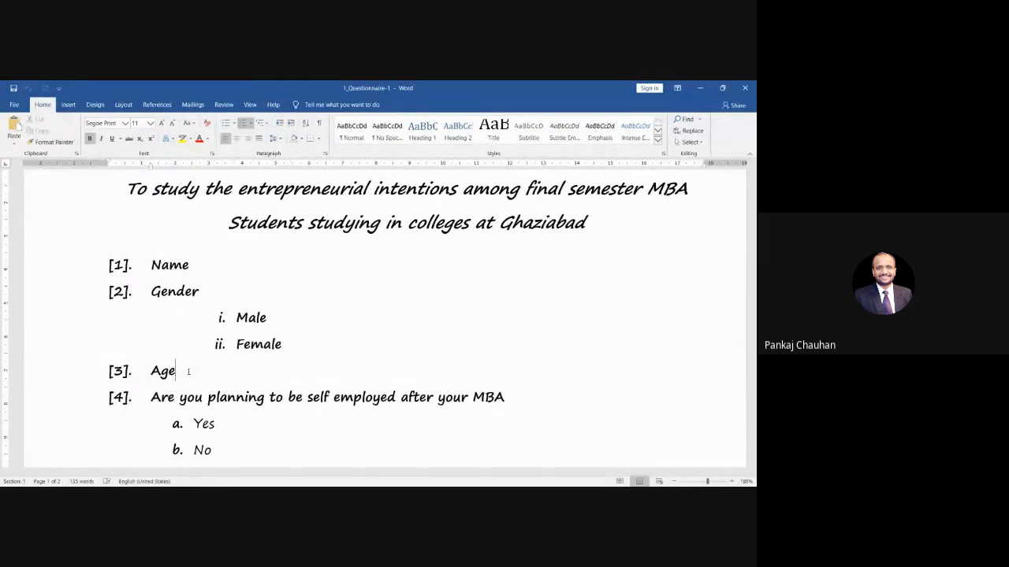
{"action": "type", "text": "30"}
{"action": "key", "text": "Left"}
{"action": "key", "text": "Left"}
{"action": "left_click", "coordinate": [85, 495]}
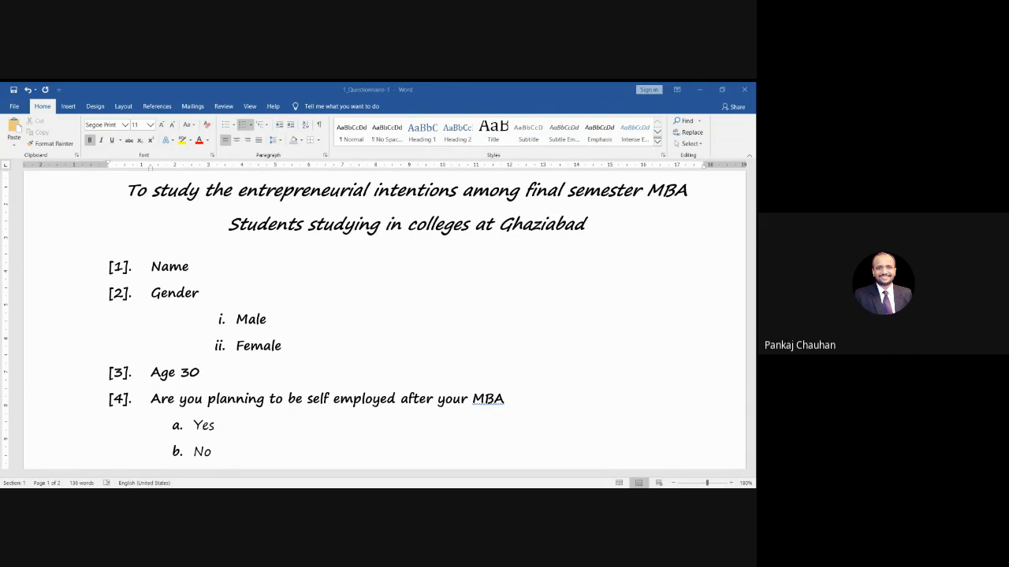
Delete the sample answer 30 from the Age question
{"action": "left_click", "coordinate": [182, 372]}
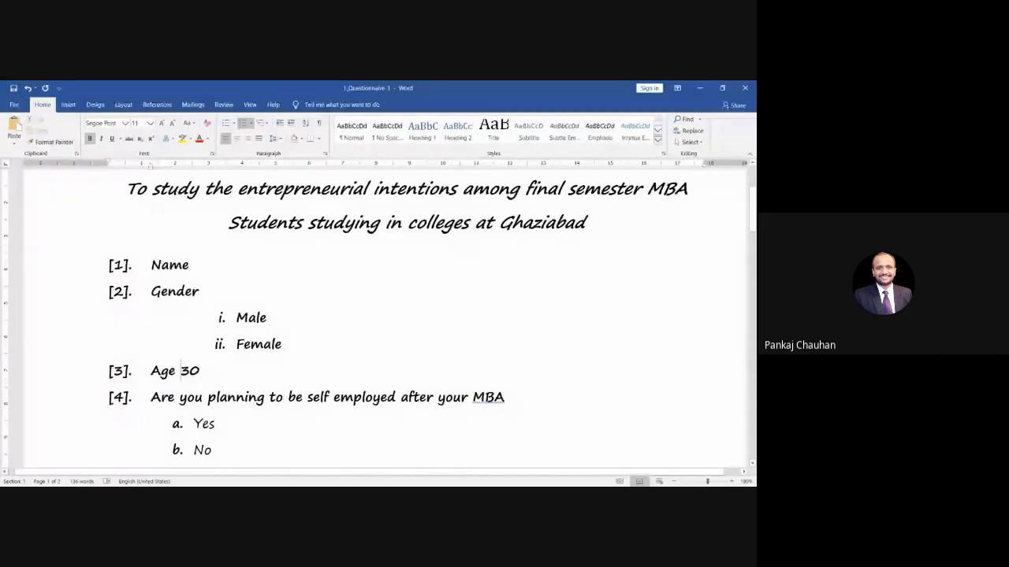
{"action": "double_click", "coordinate": [197, 370]}
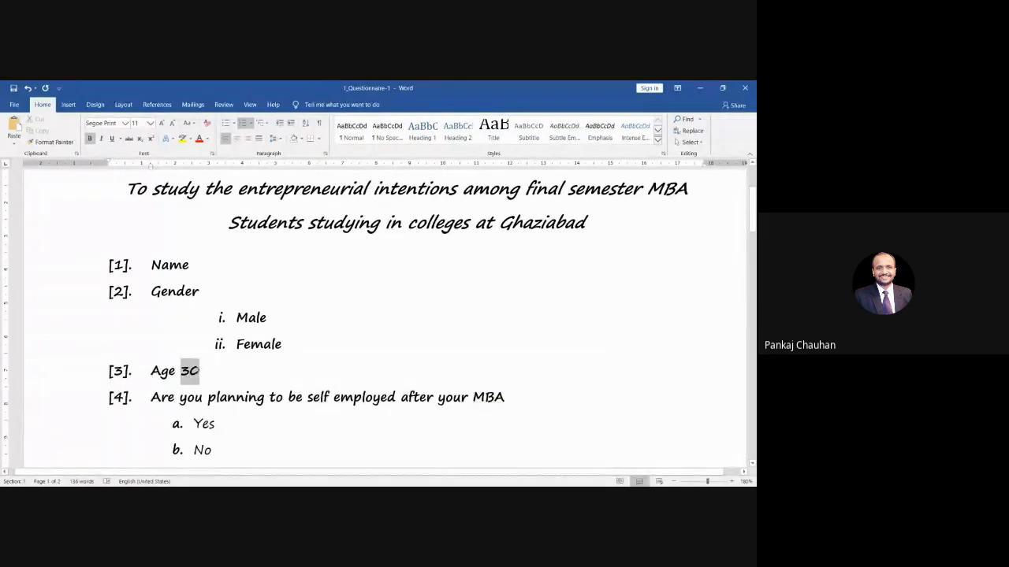
{"action": "key", "text": "BackSpace"}
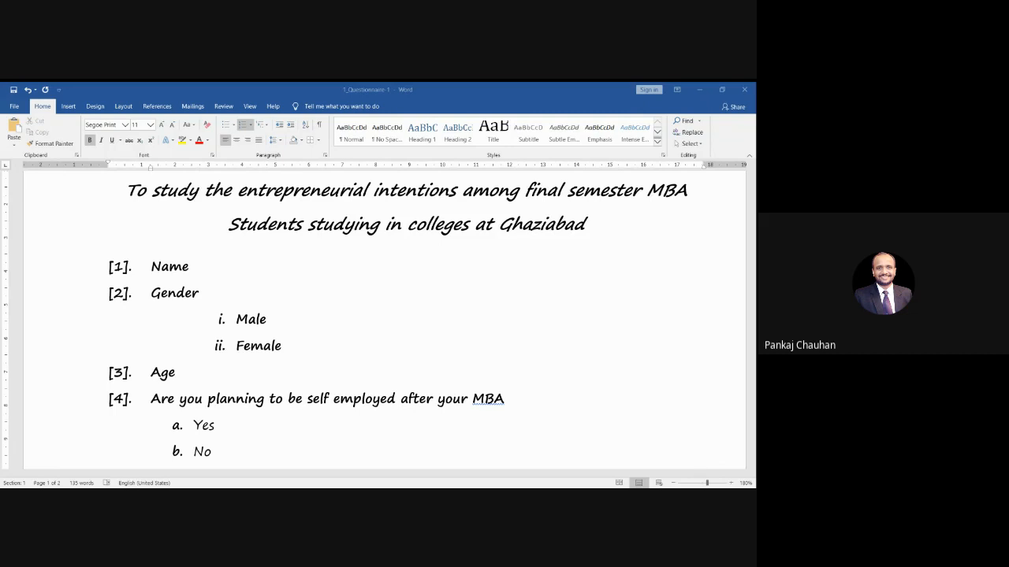
Switch from the questionnaire to the 1_ Questionnaire-1.sav dataset in IBM SPSS Statistics and maximize its window
{"action": "scroll", "coordinate": [271, 380], "scroll_direction": "down", "scroll_amount": 3}
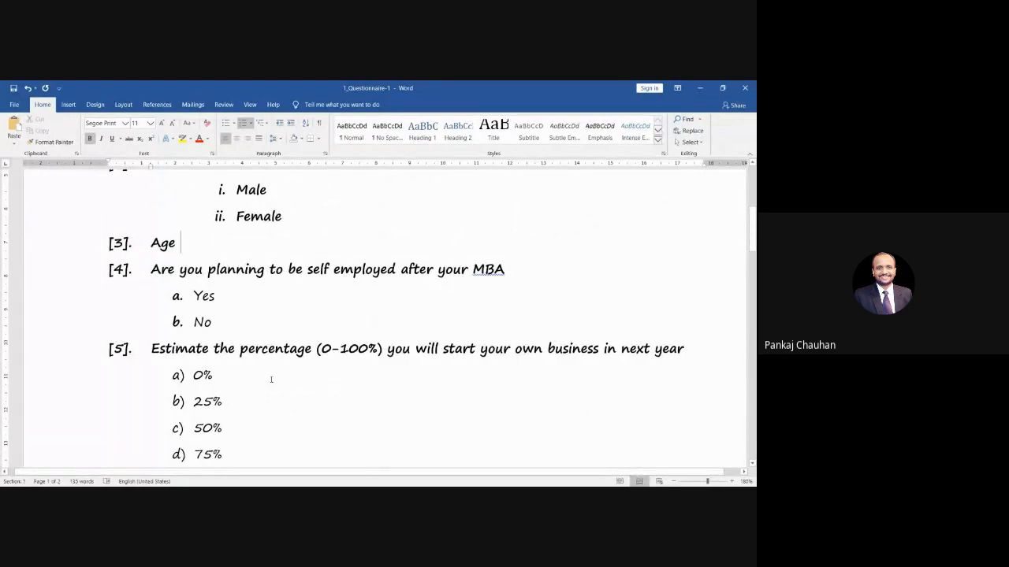
{"action": "scroll", "coordinate": [271, 380], "scroll_direction": "up", "scroll_amount": 4}
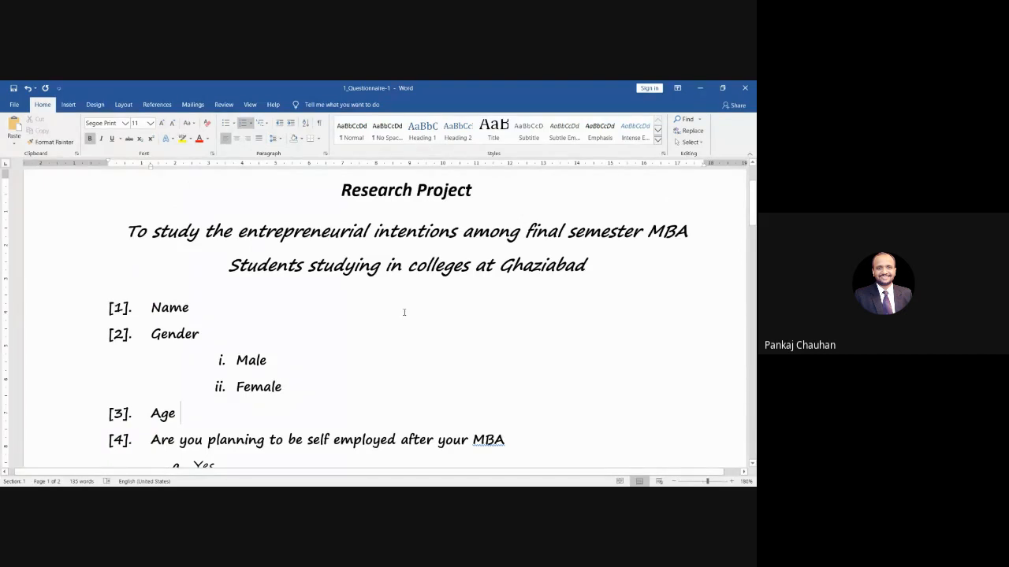
{"action": "scroll", "coordinate": [403, 313], "scroll_direction": "down", "scroll_amount": 2}
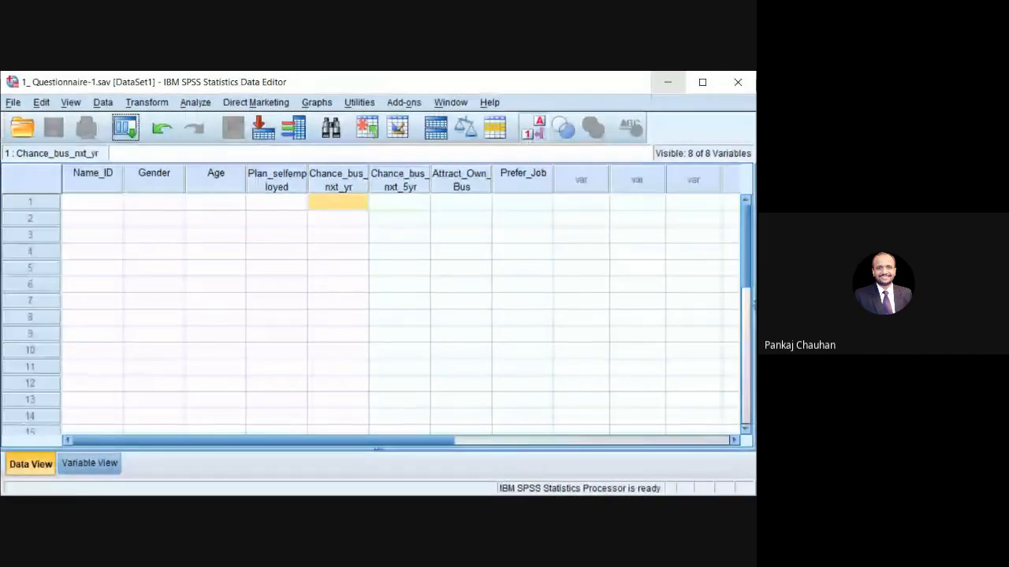
{"action": "left_click_drag", "start_coordinate": [349, 496], "coordinate": [356, 564]}
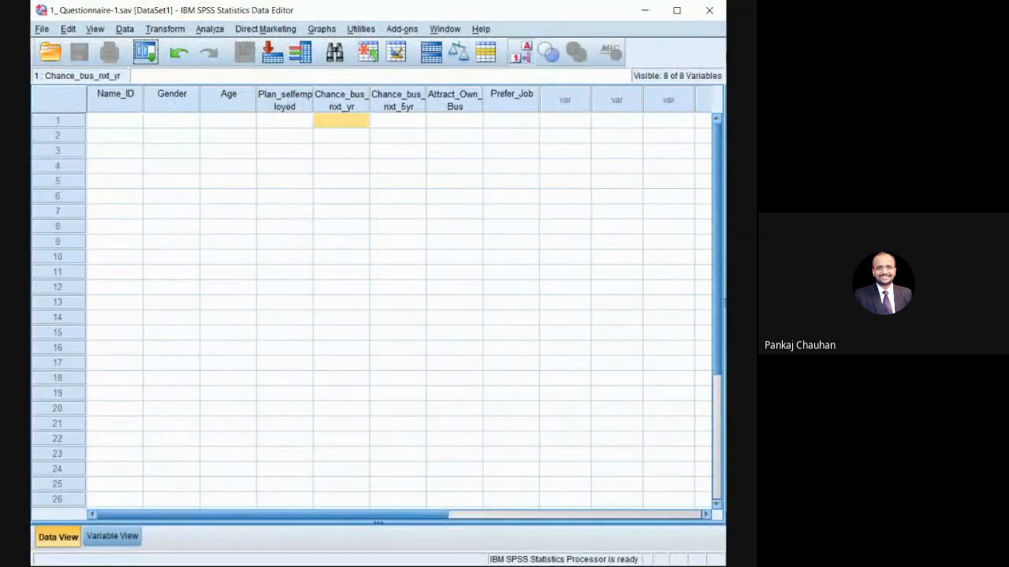
{"action": "left_click_drag", "start_coordinate": [33, 410], "coordinate": [99, 411]}
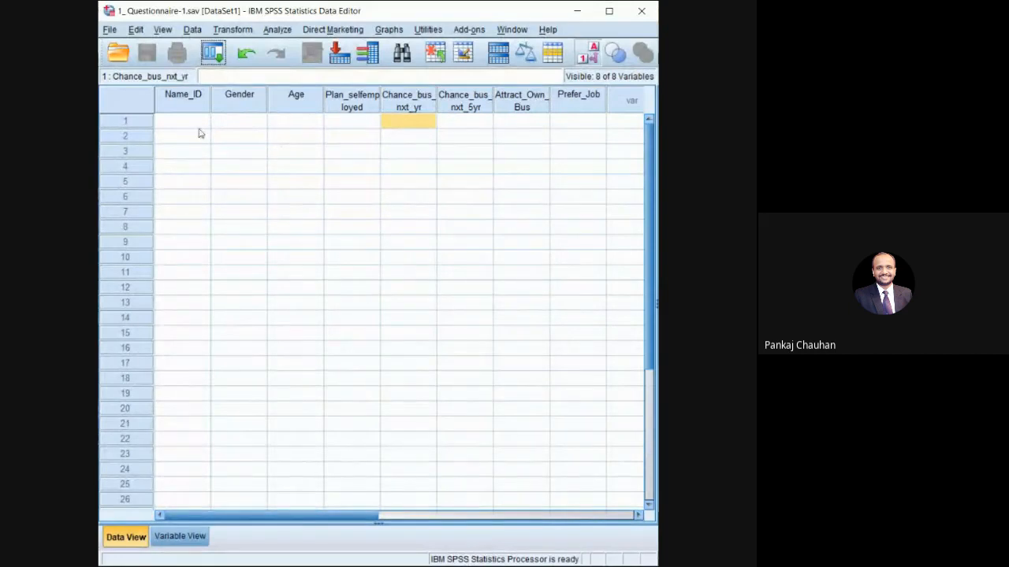
{"action": "left_click", "coordinate": [609, 11]}
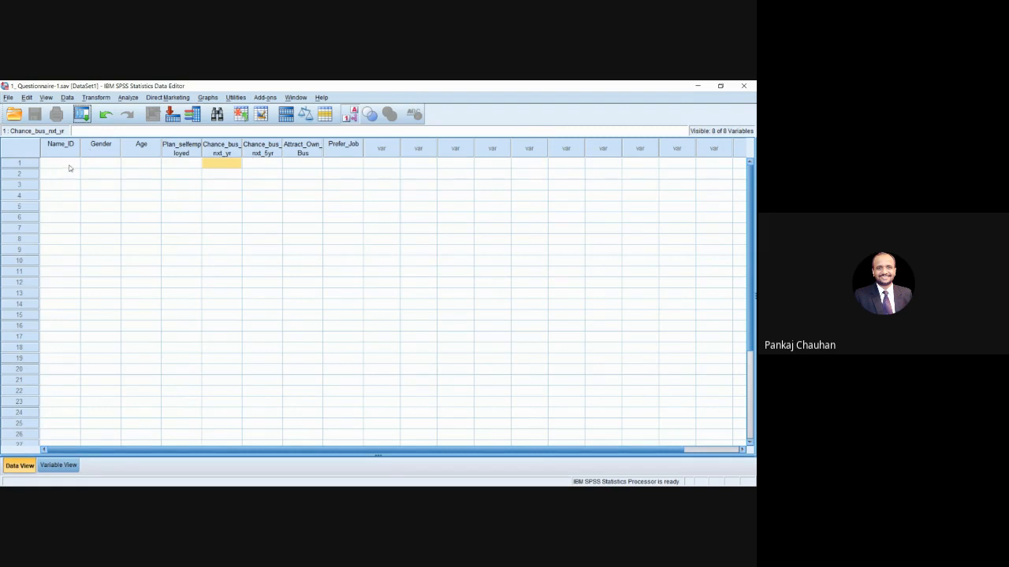
Show the dataset's variable definitions and inspect the type options of the Name_ID variable without changing them
{"action": "left_click", "coordinate": [58, 465]}
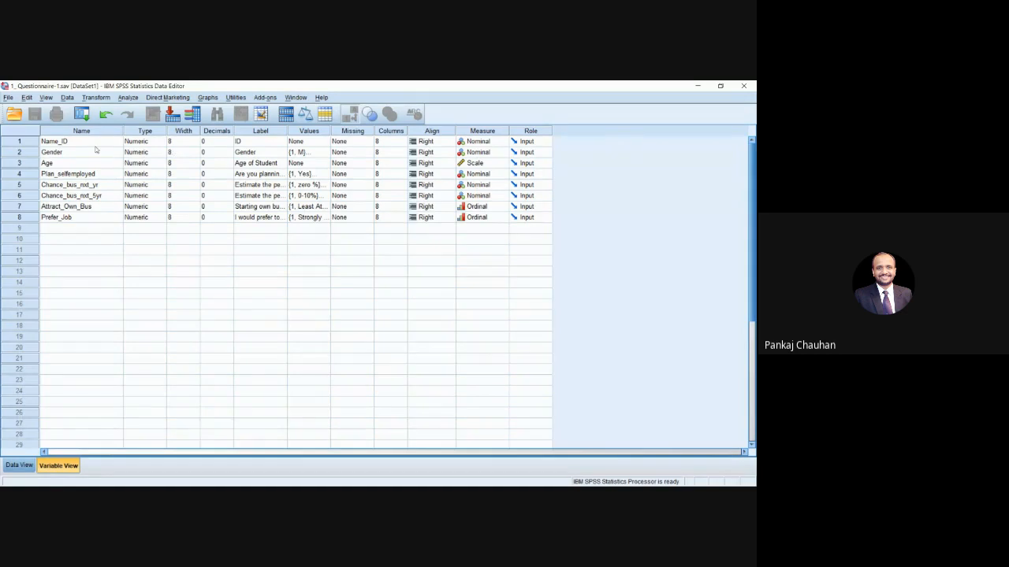
{"action": "left_click", "coordinate": [163, 142]}
{"action": "left_click", "coordinate": [163, 142]}
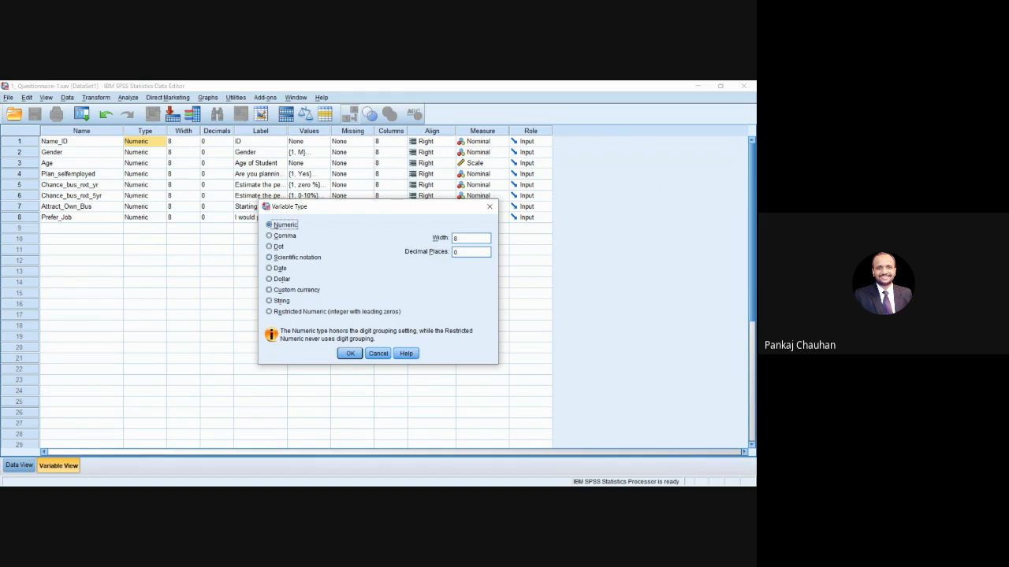
{"action": "left_click", "coordinate": [379, 353]}
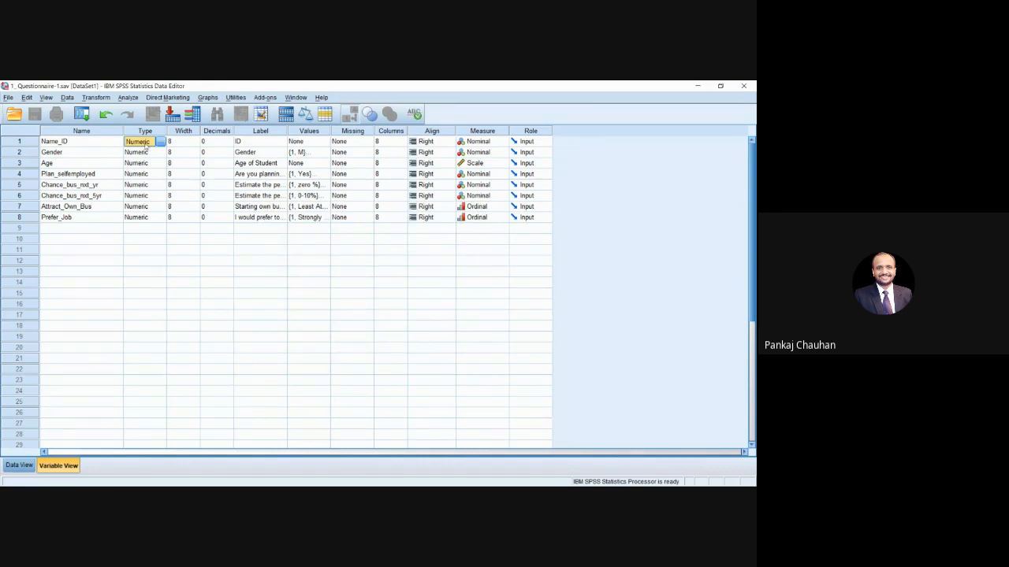
Change the Gender variable's value label for code 1 to Male
{"action": "left_click", "coordinate": [273, 143]}
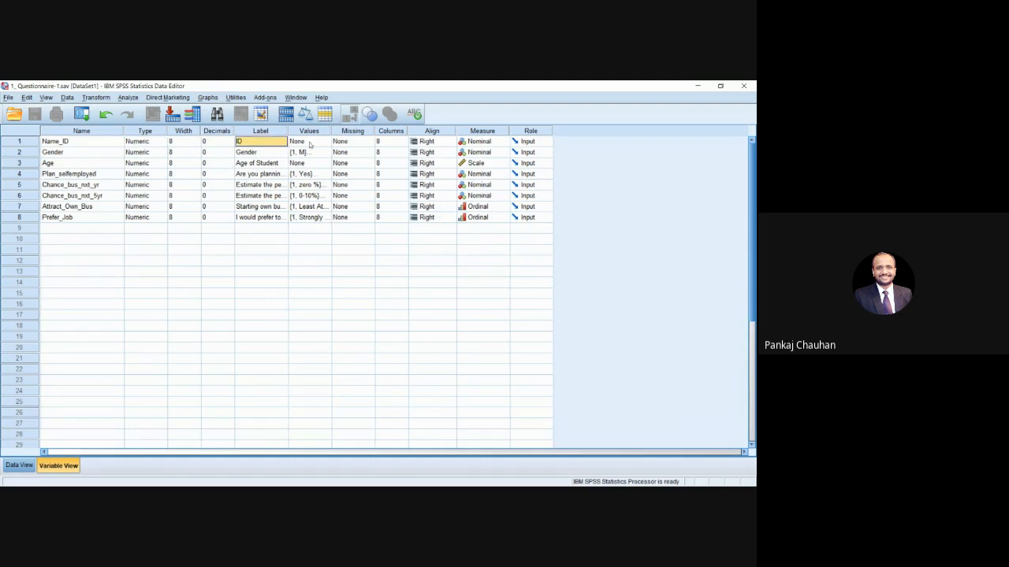
{"action": "left_click", "coordinate": [311, 143]}
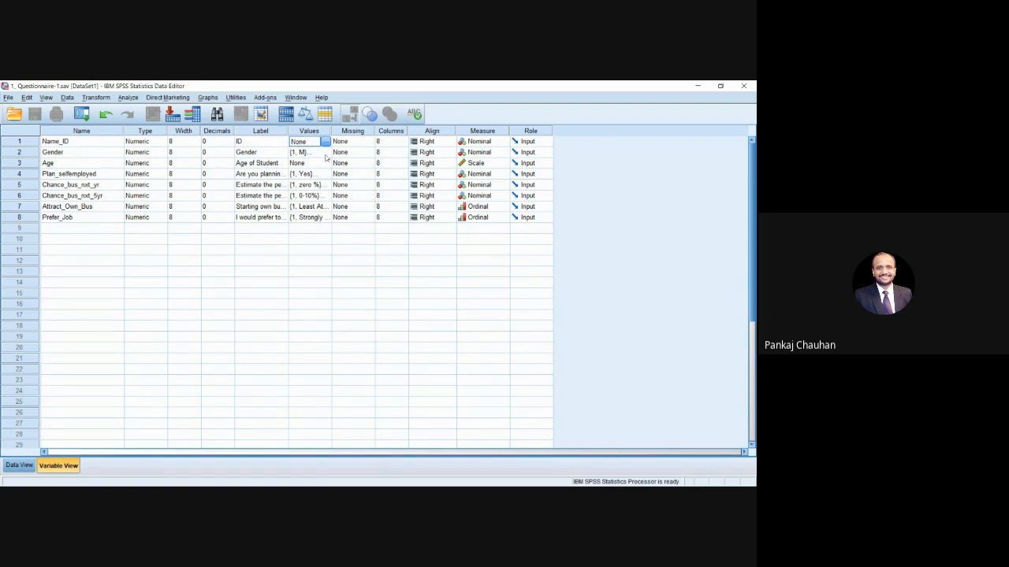
{"action": "double_click", "coordinate": [325, 152]}
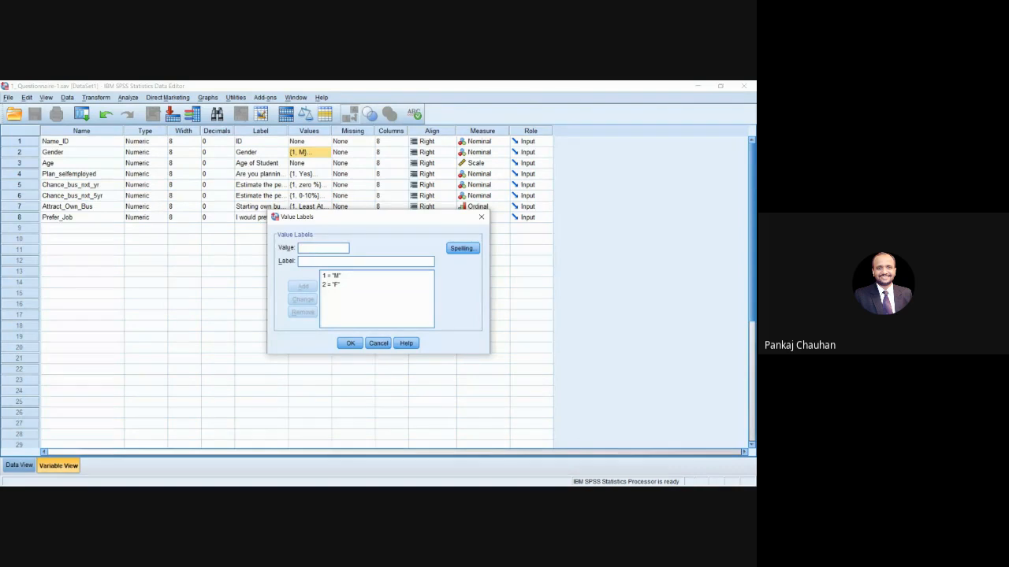
{"action": "left_click", "coordinate": [331, 276]}
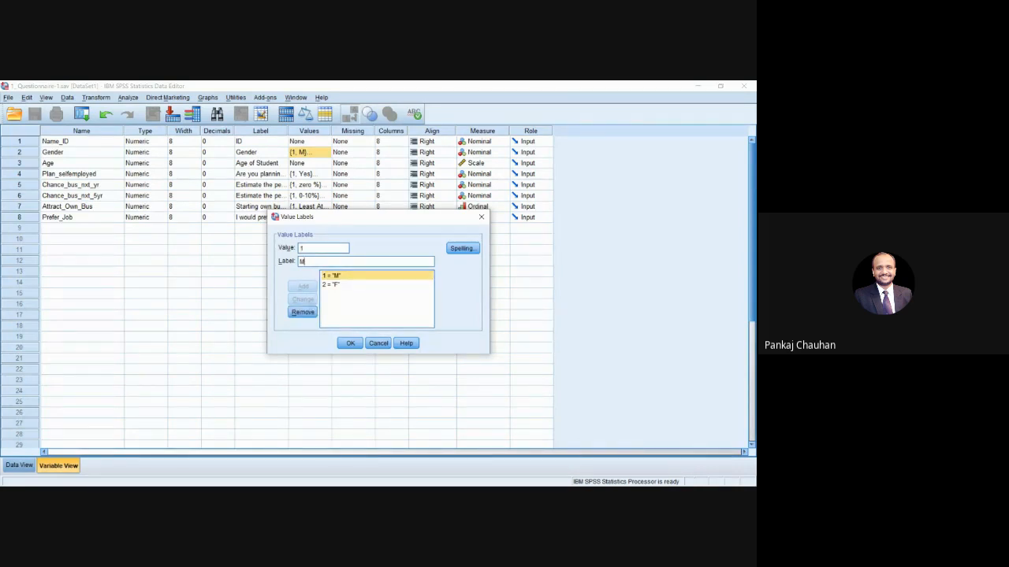
{"action": "type", "text": "al"}
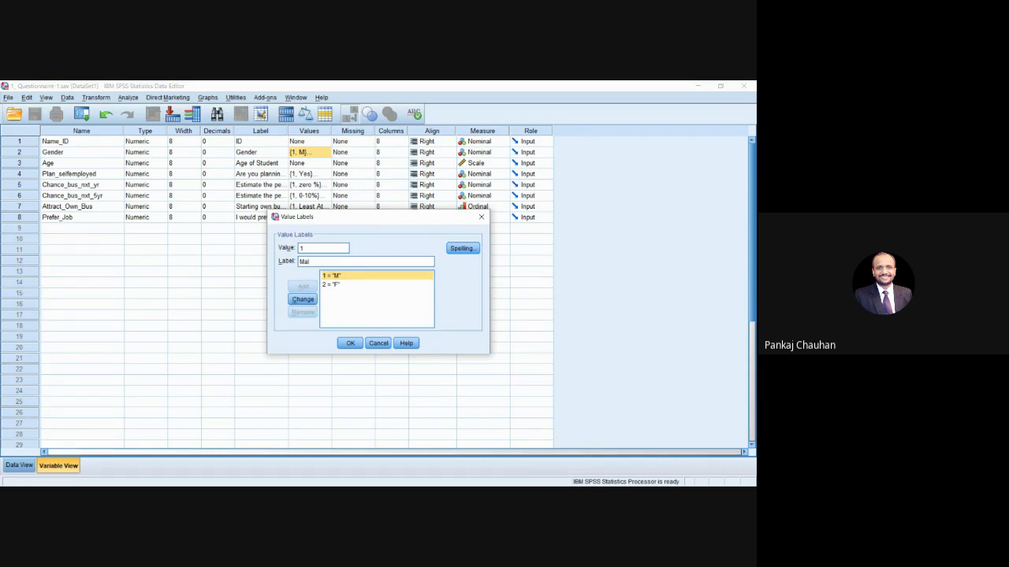
{"action": "type", "text": "e"}
{"action": "left_click", "coordinate": [303, 298]}
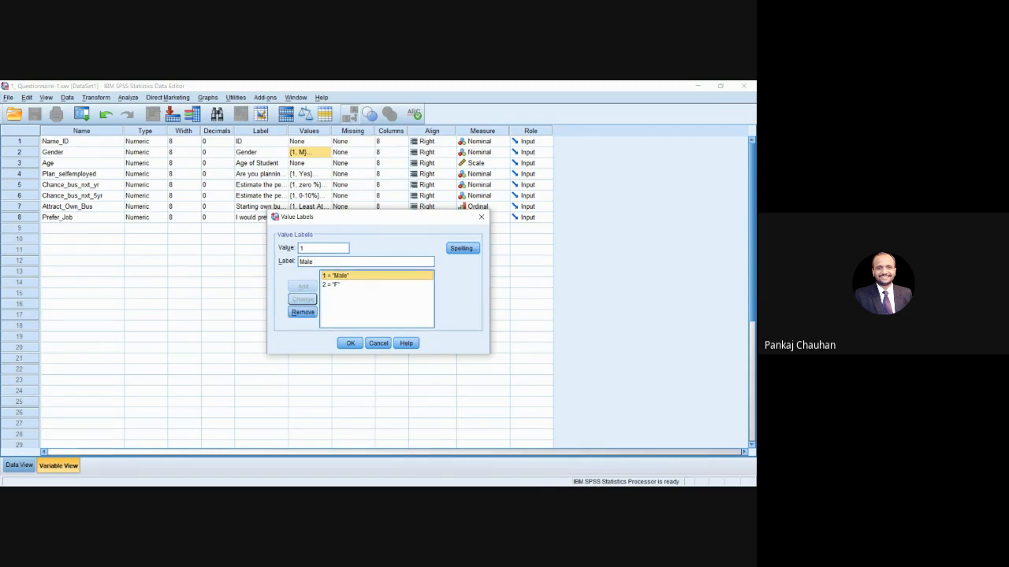
Change the Gender variable's value label for code 2 to Female and apply the value labels
{"action": "left_click", "coordinate": [331, 284]}
{"action": "left_click", "coordinate": [305, 262]}
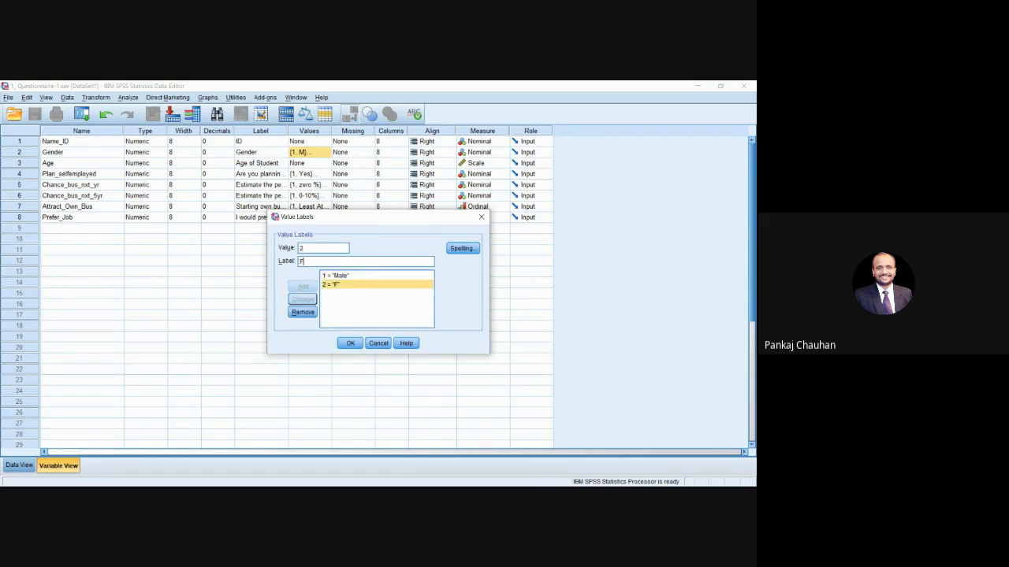
{"action": "type", "text": "emale"}
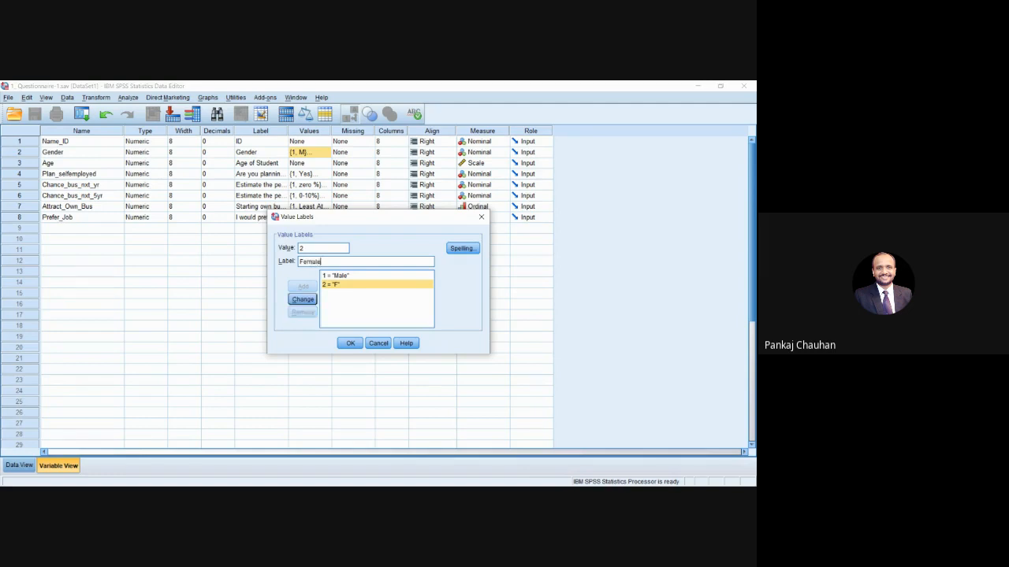
{"action": "left_click", "coordinate": [303, 299]}
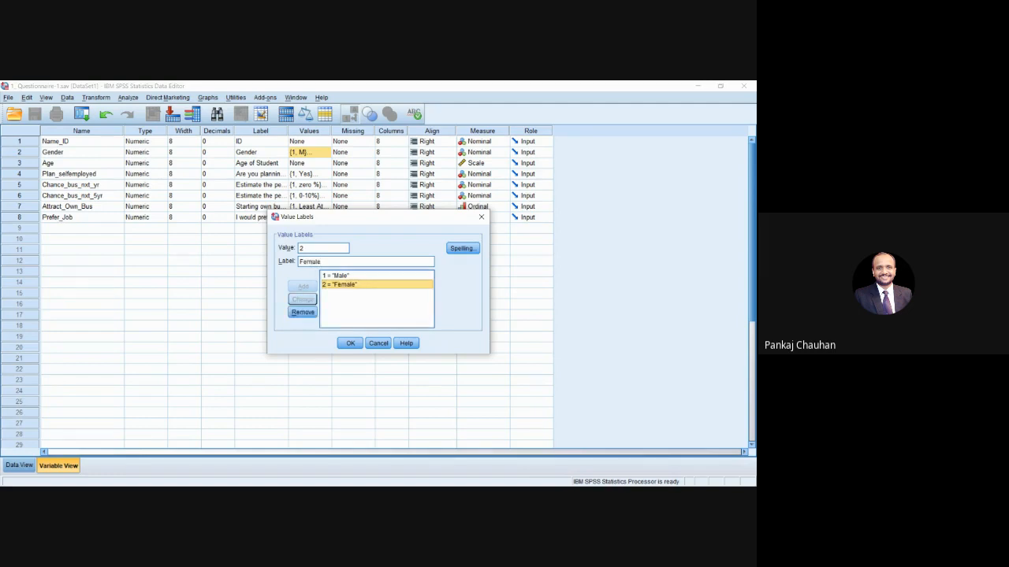
{"action": "left_click", "coordinate": [349, 342]}
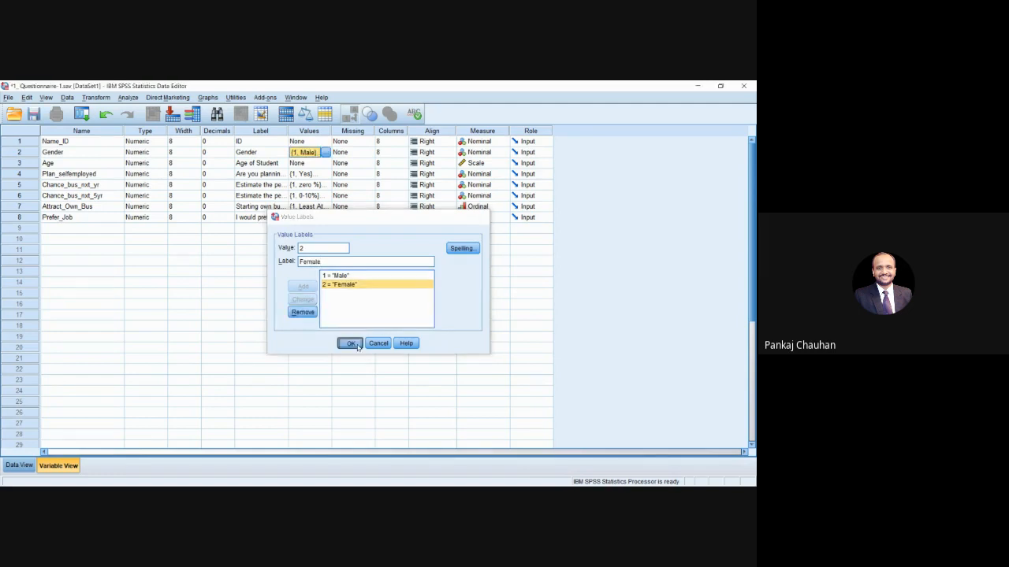
Show the dataset's case rows and inspect the Gender choices available for the first case without picking one
{"action": "left_click", "coordinate": [19, 465]}
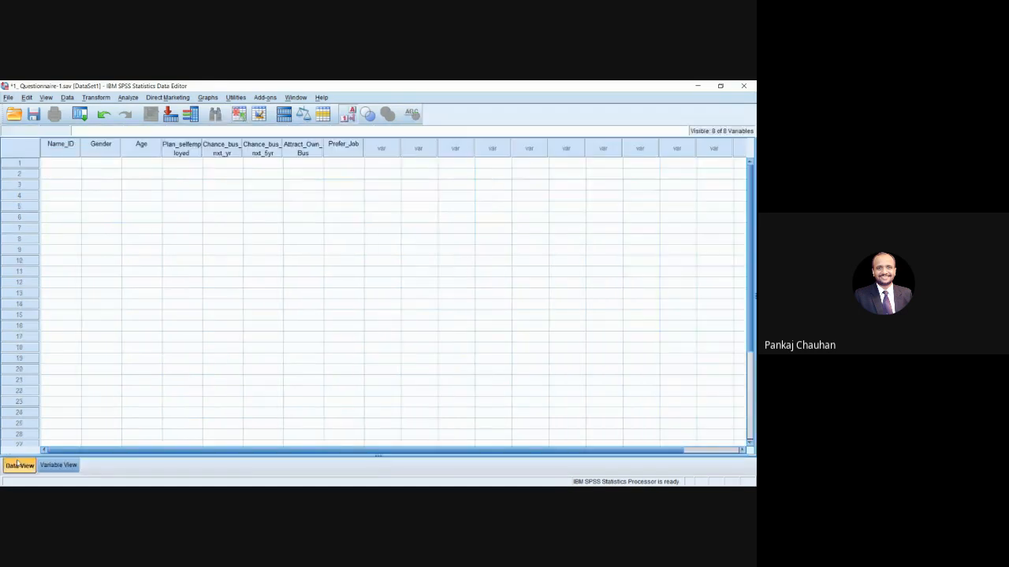
{"action": "left_click", "coordinate": [117, 165]}
{"action": "left_click", "coordinate": [117, 165]}
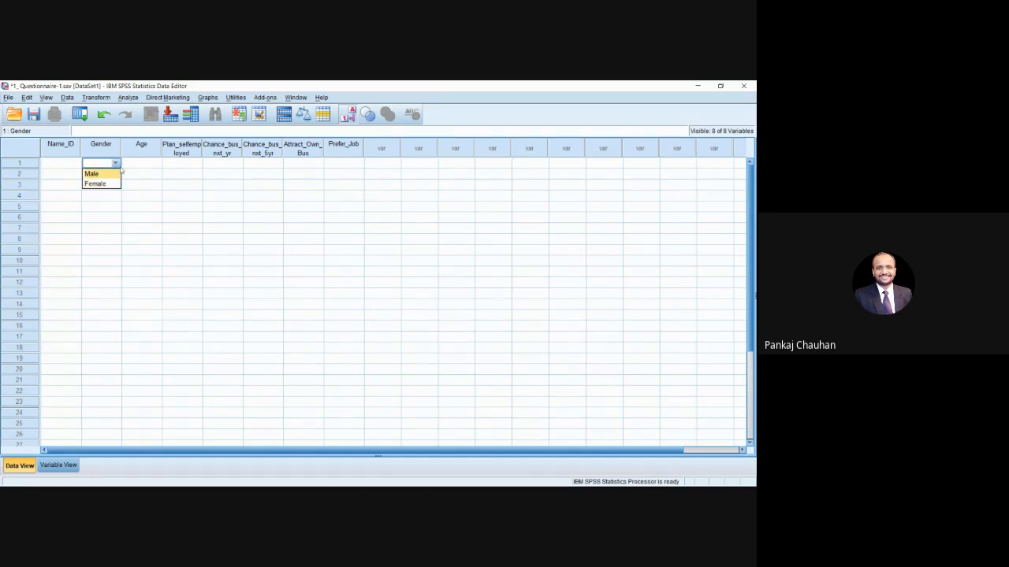
{"action": "left_click", "coordinate": [117, 164]}
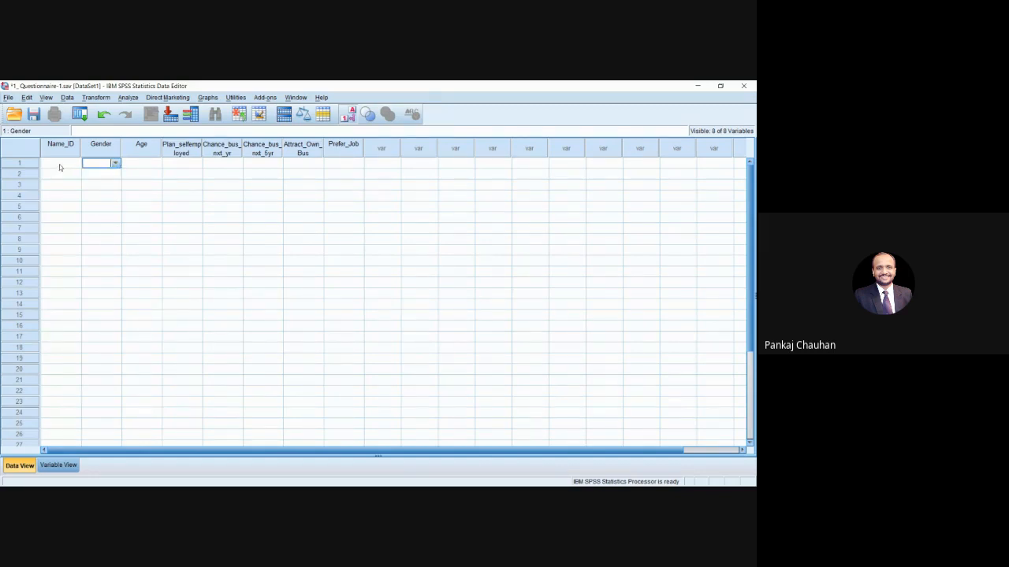
Try the text ak_1 as the first case's Name_ID, and enter 1 and 2 as the IDs of the first two cases
{"action": "left_click", "coordinate": [60, 167]}
{"action": "type", "text": "1"}
{"action": "left_click", "coordinate": [108, 168]}
{"action": "left_click", "coordinate": [75, 164]}
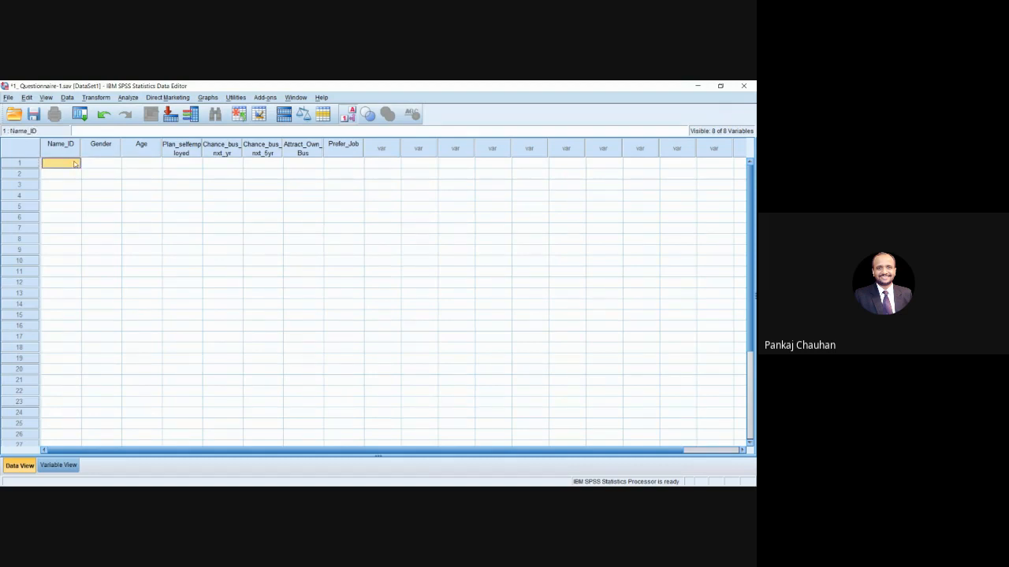
{"action": "double_click", "coordinate": [75, 164]}
{"action": "type", "text": "ak_1"}
{"action": "key", "text": "Escape"}
{"action": "double_click", "coordinate": [65, 166]}
{"action": "left_click", "coordinate": [68, 166]}
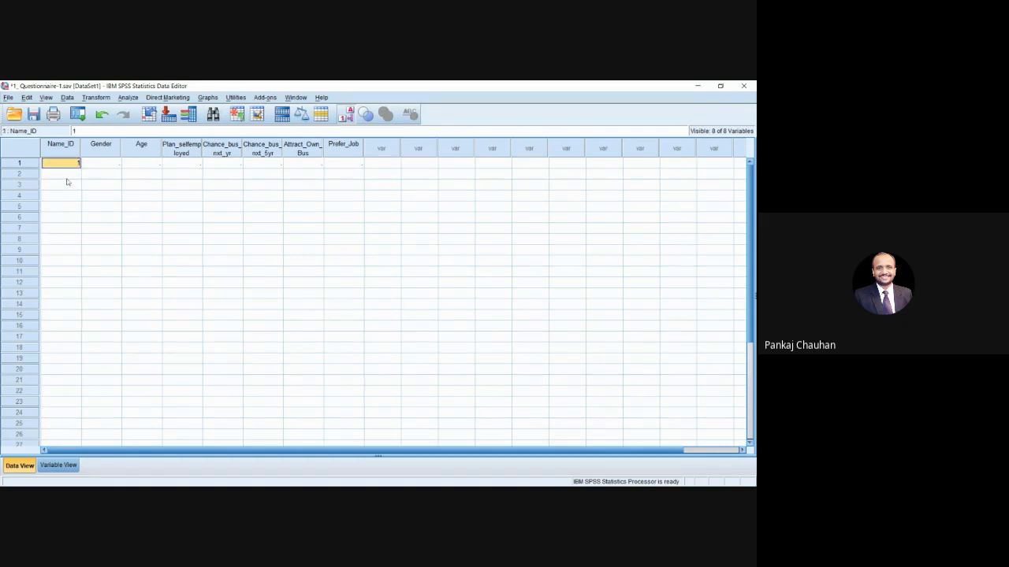
{"action": "type", "text": "2"}
{"action": "key", "text": "Return"}
Set the first case's Gender to Male and its Age to 25
{"action": "left_click", "coordinate": [106, 163]}
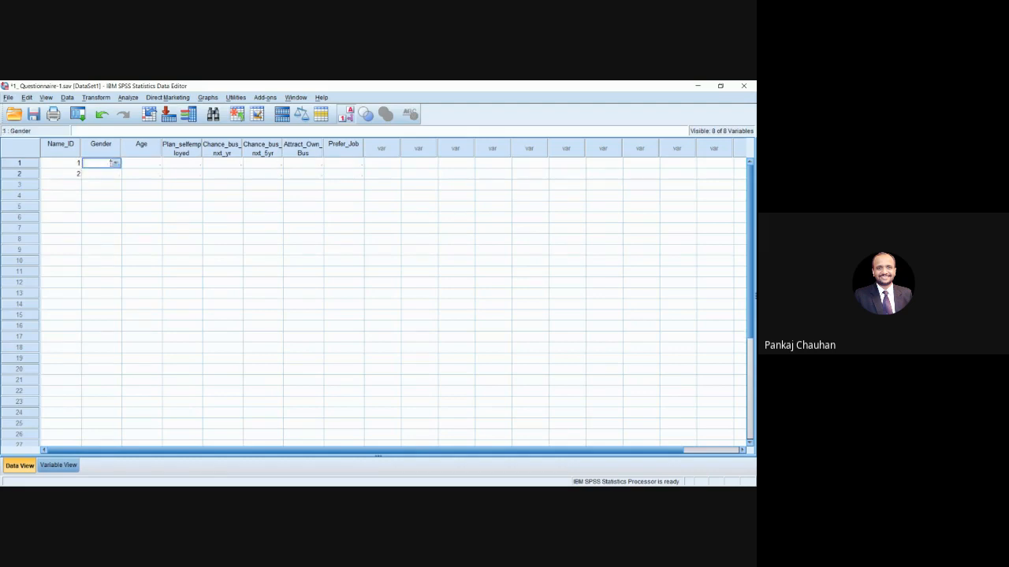
{"action": "left_click", "coordinate": [115, 164]}
{"action": "left_click", "coordinate": [115, 174]}
{"action": "left_click", "coordinate": [157, 166]}
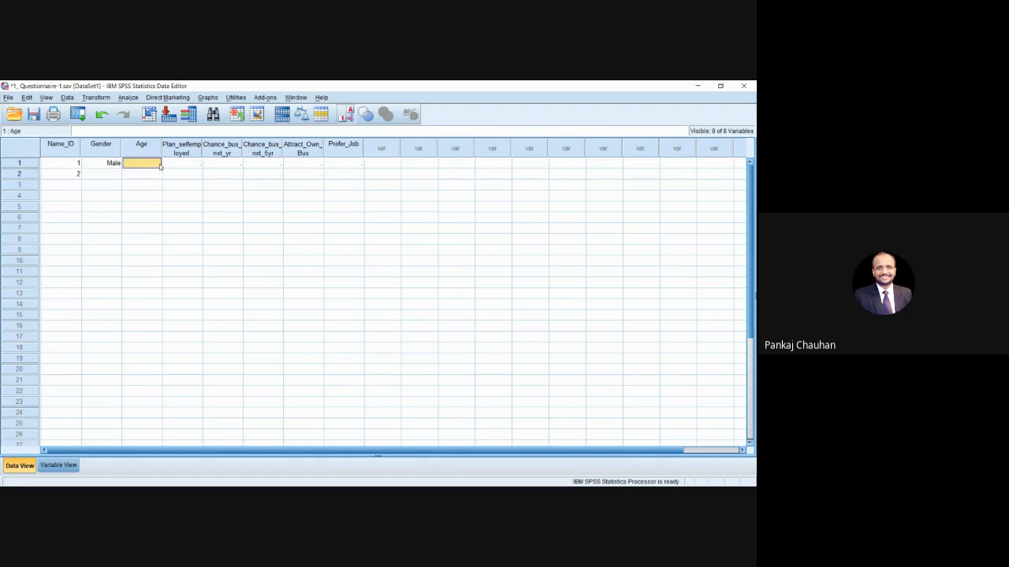
{"action": "type", "text": "25"}
Set the first case's Plan_selfemployed to Yes and its Chance_bus_nxt_yr to 25%
{"action": "left_click", "coordinate": [200, 166]}
{"action": "left_click", "coordinate": [196, 164]}
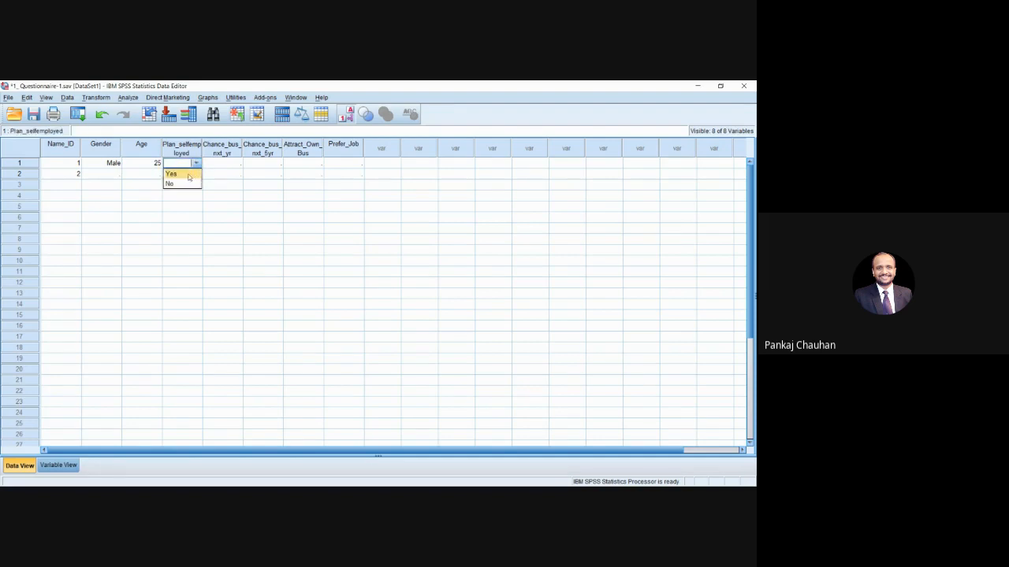
{"action": "left_click", "coordinate": [189, 175]}
{"action": "left_click", "coordinate": [238, 167]}
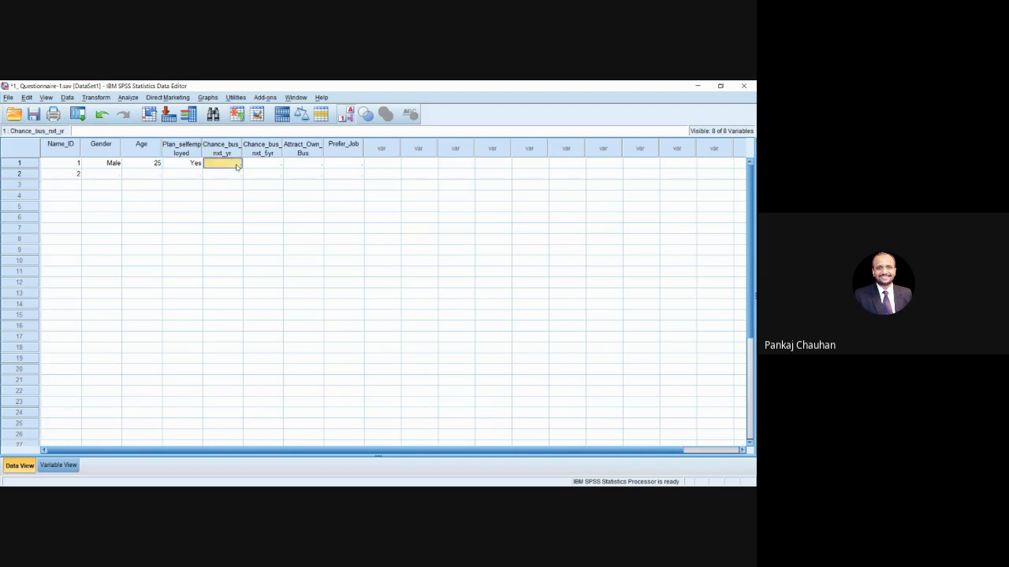
{"action": "left_click", "coordinate": [236, 164]}
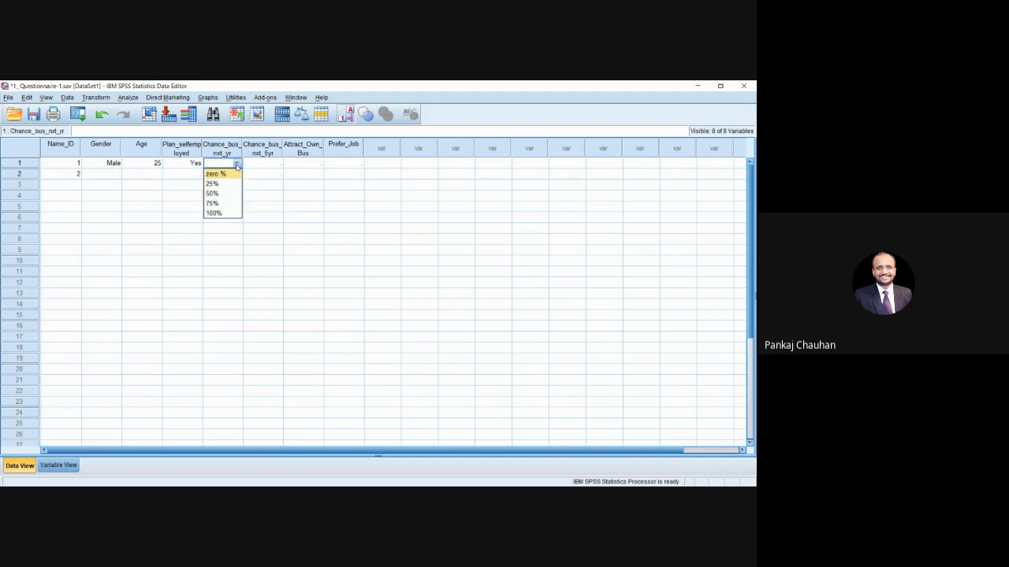
{"action": "left_click", "coordinate": [223, 184]}
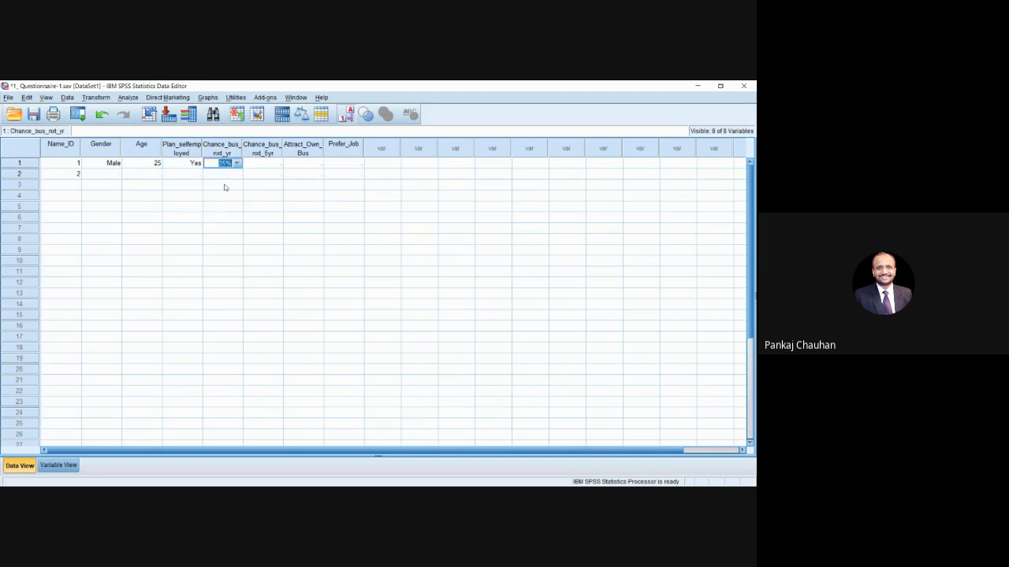
{"action": "left_click", "coordinate": [279, 168]}
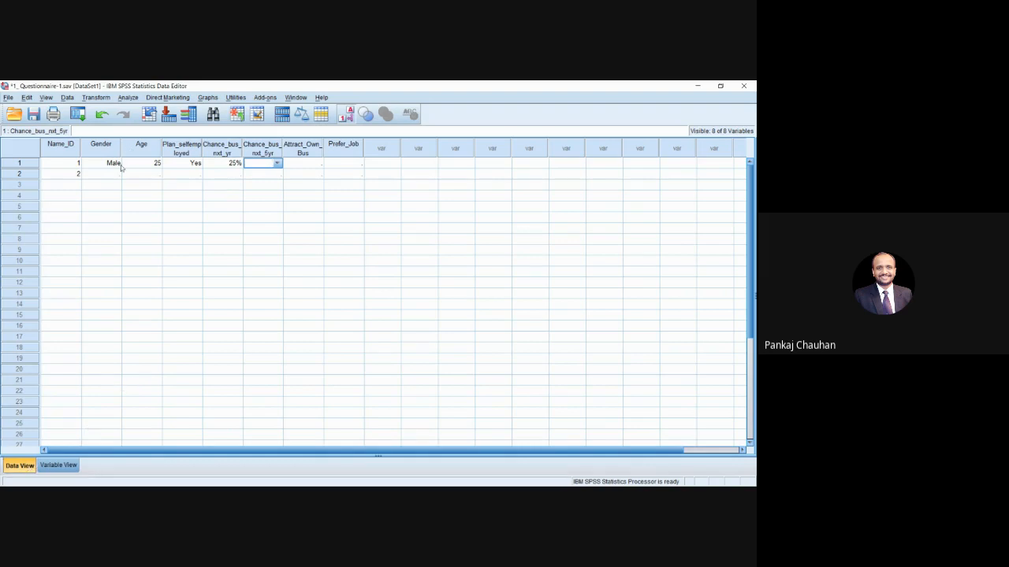
Return to the variable definitions and widen the Label column until the question texts are readable
{"action": "left_click", "coordinate": [58, 465]}
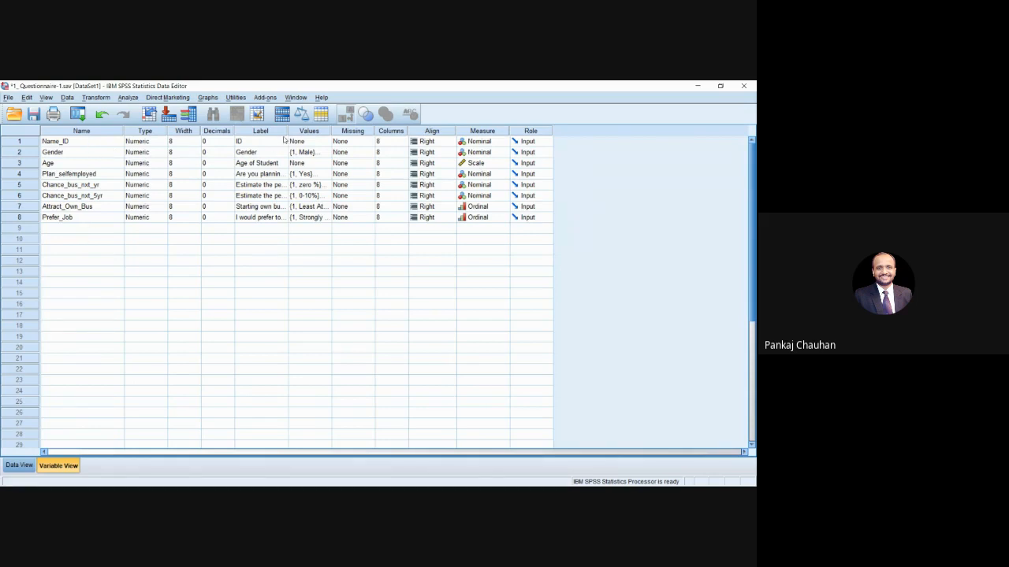
{"action": "left_click_drag", "start_coordinate": [287, 131], "coordinate": [306, 131]}
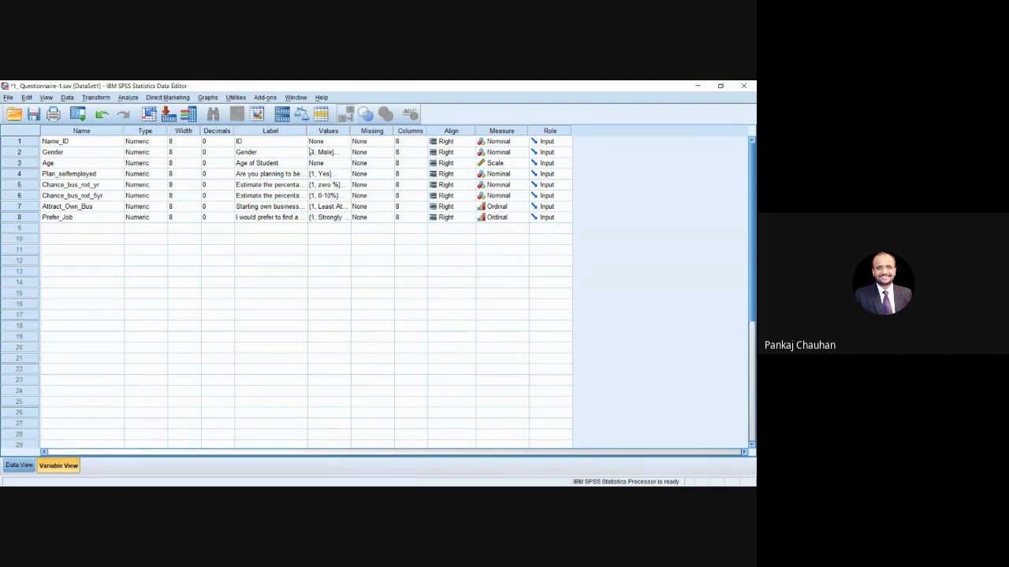
{"action": "left_click_drag", "start_coordinate": [307, 131], "coordinate": [489, 131]}
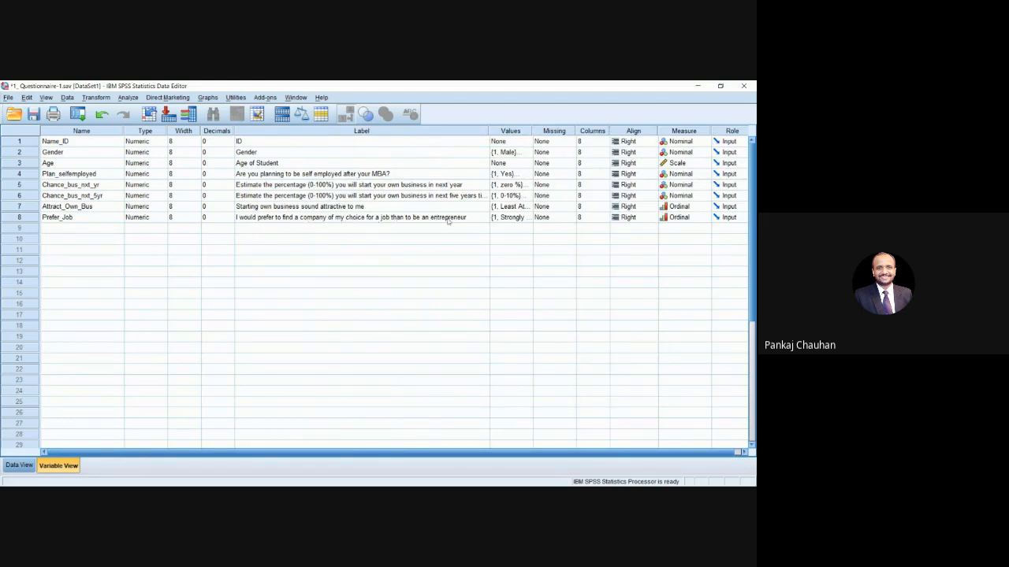
Inspect the value labels defined for the Prefer_Job variable and close them without changes
{"action": "left_click", "coordinate": [514, 218]}
{"action": "left_click", "coordinate": [528, 217]}
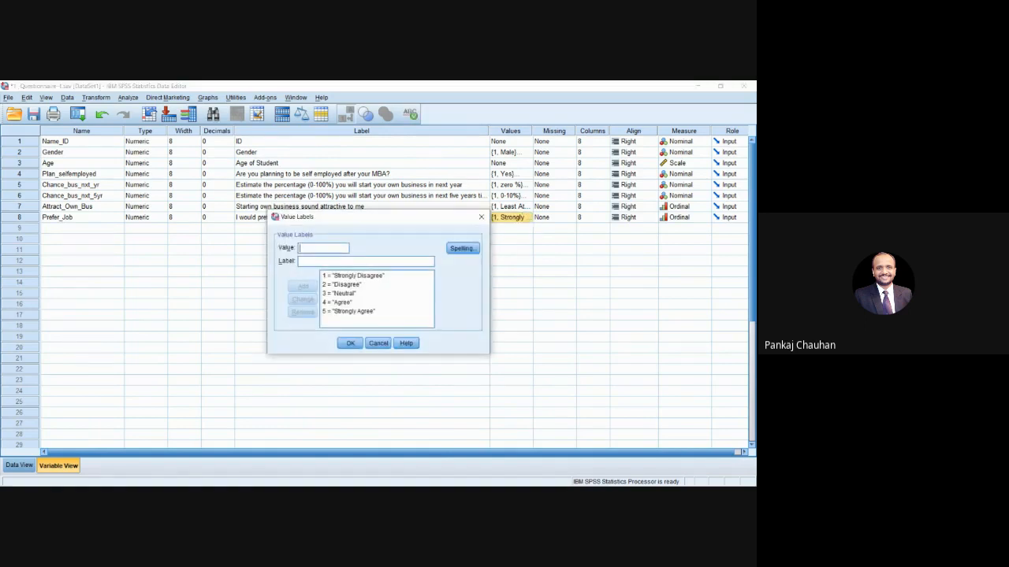
{"action": "left_click", "coordinate": [339, 293]}
{"action": "left_click", "coordinate": [347, 342]}
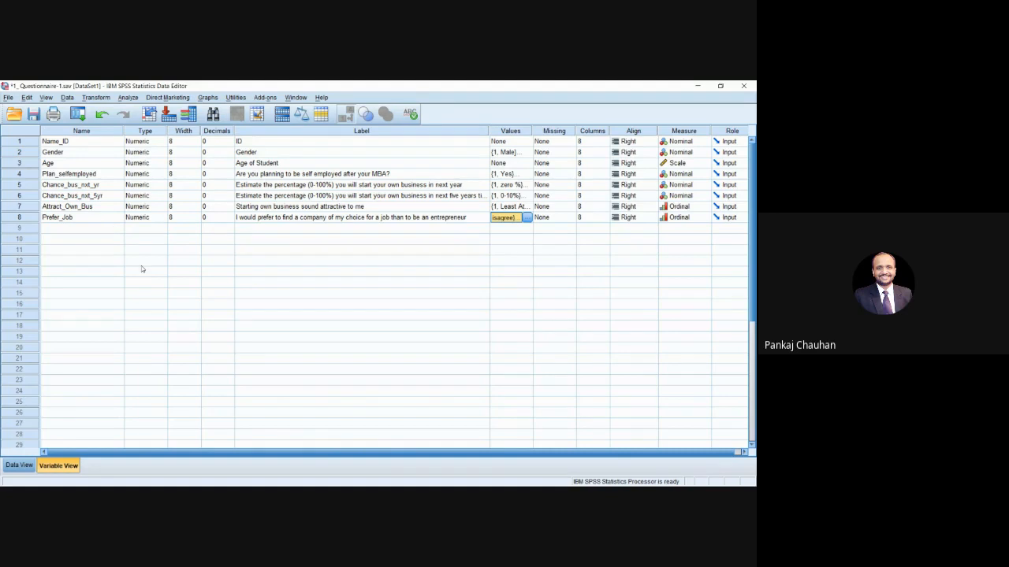
{"action": "left_click", "coordinate": [153, 228]}
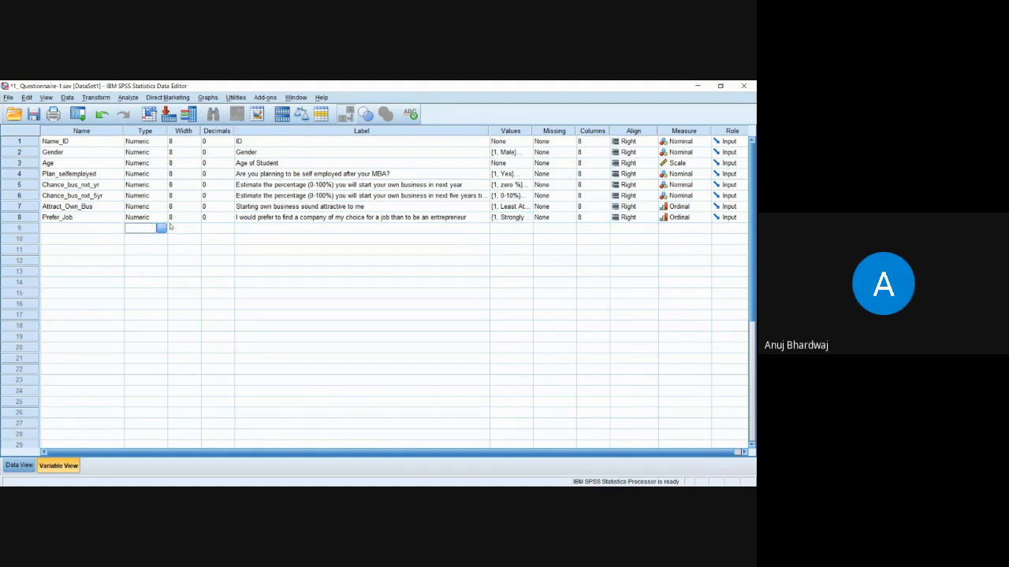
Import Sheet1 of the Excel workbook 3-workers.xlsx as a new dataset, reading variable names from the first row of data
{"action": "left_click", "coordinate": [8, 98]}
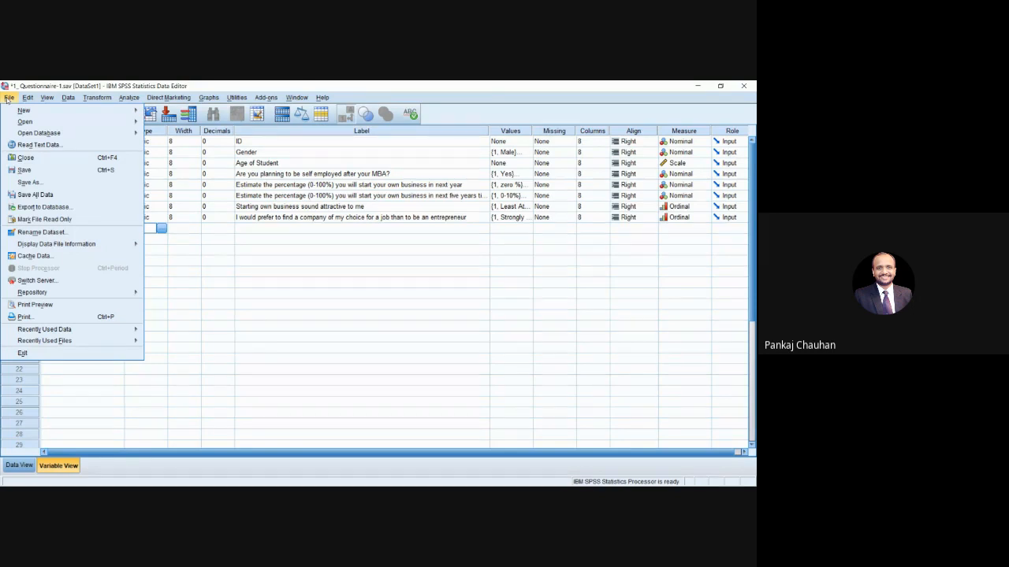
{"action": "mouse_move", "coordinate": [55, 122]}
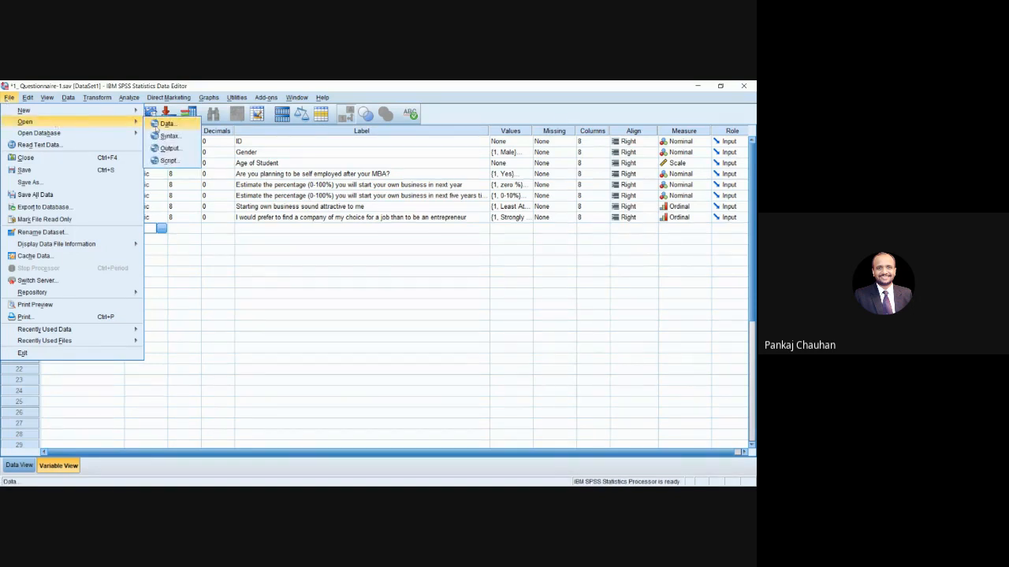
{"action": "left_click", "coordinate": [156, 129]}
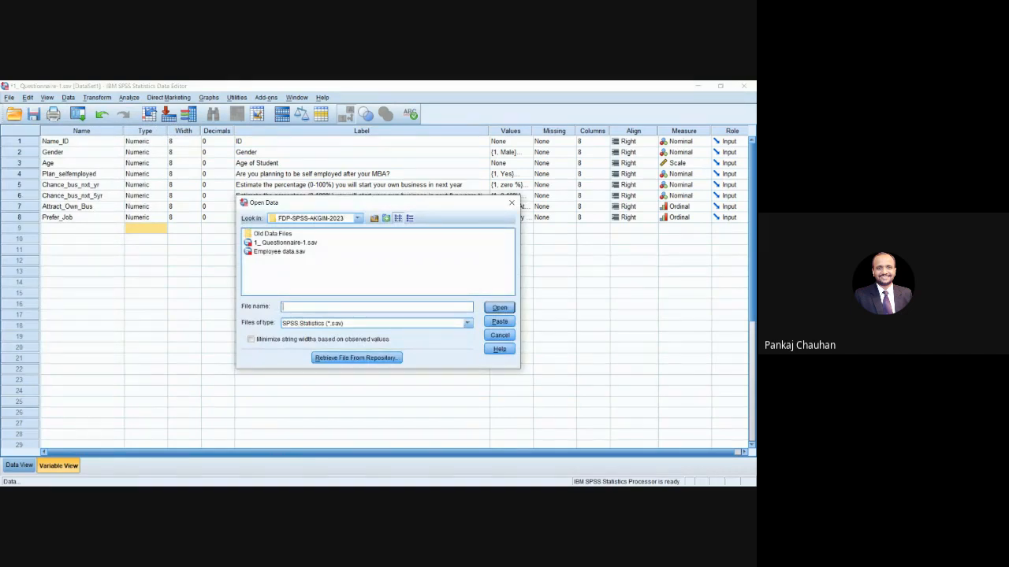
{"action": "left_click", "coordinate": [468, 323]}
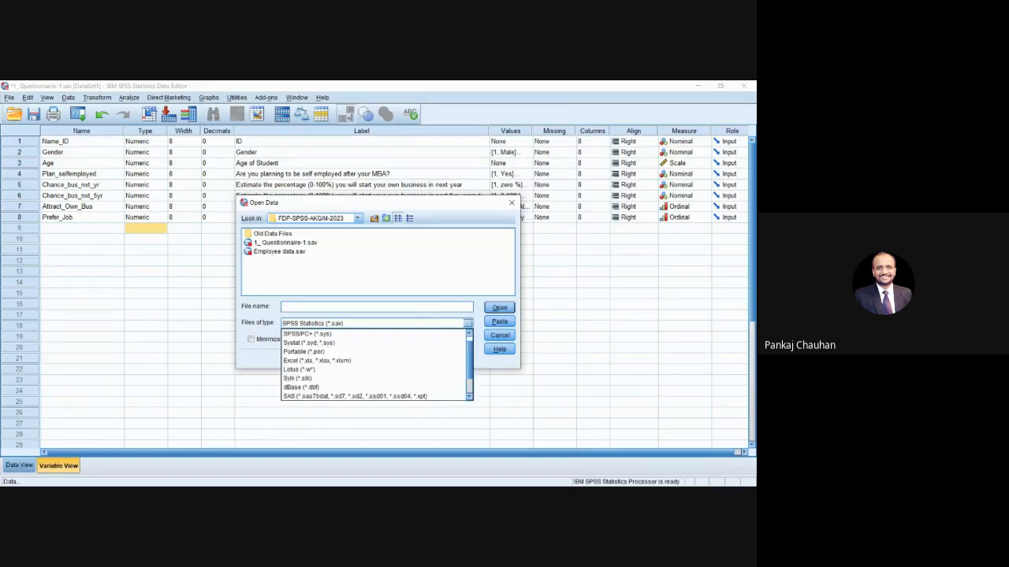
{"action": "left_click", "coordinate": [316, 360]}
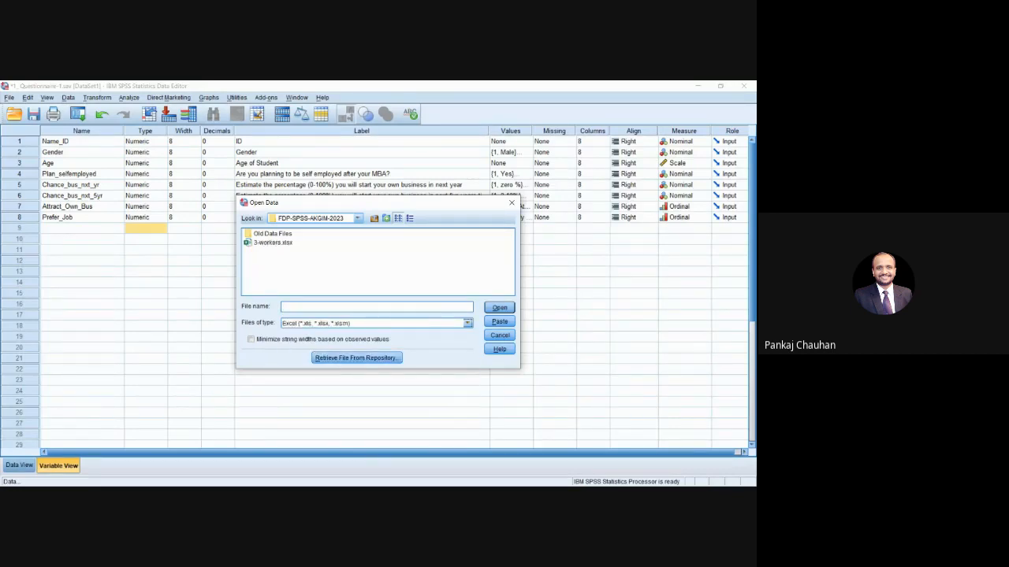
{"action": "left_click", "coordinate": [273, 243]}
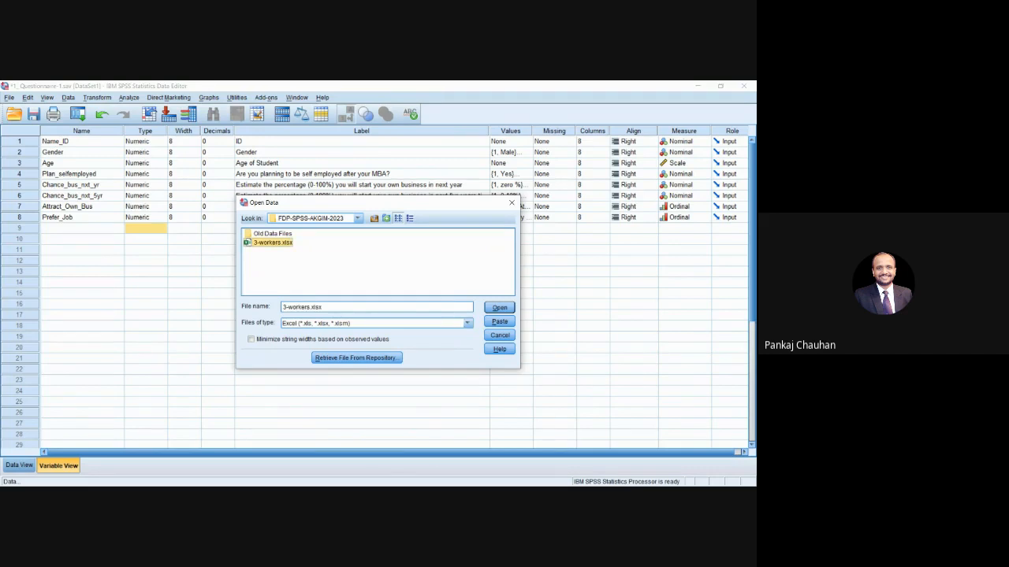
{"action": "left_click", "coordinate": [501, 308]}
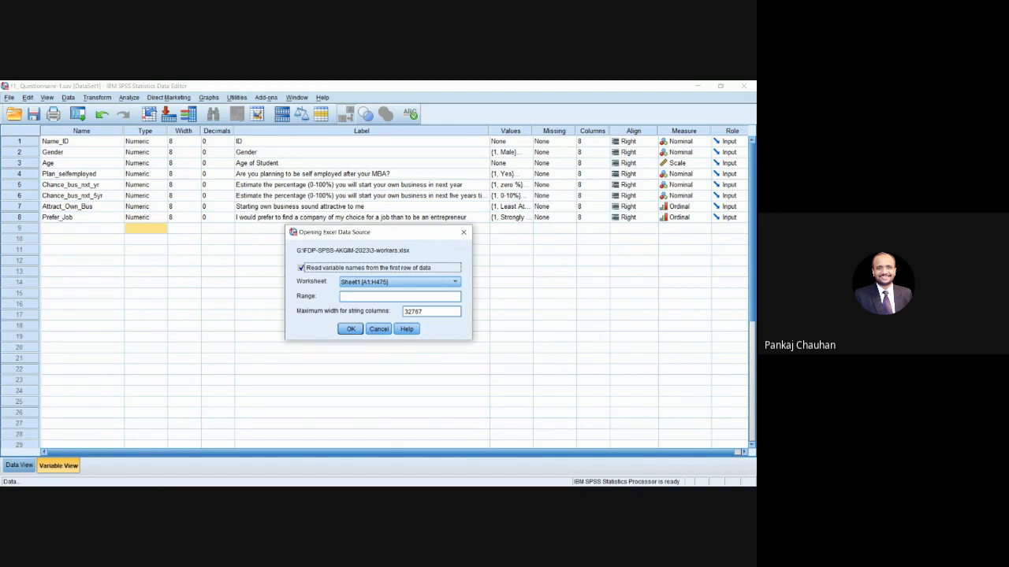
{"action": "left_click", "coordinate": [351, 329]}
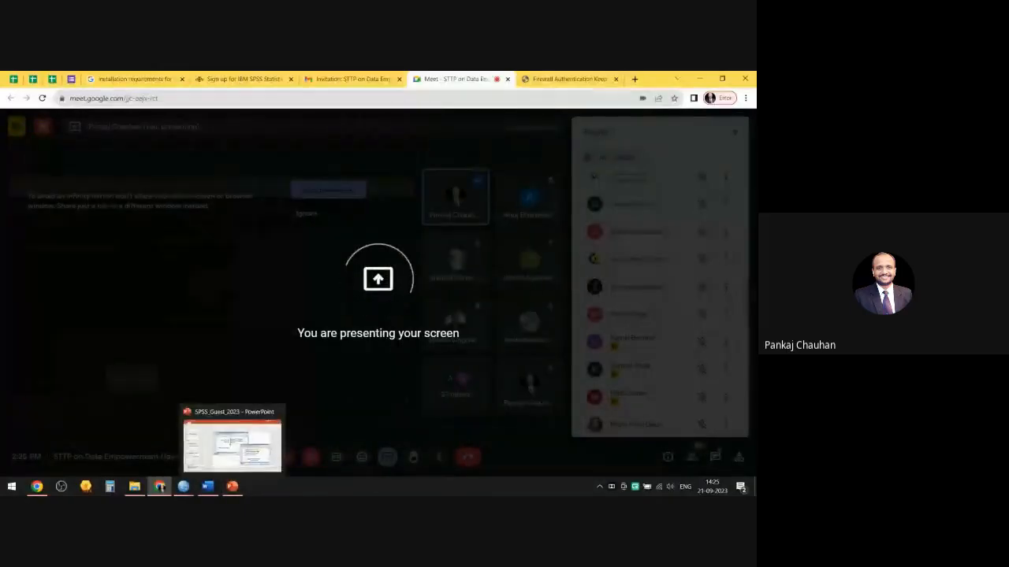
Open the 3-workers workbook in Excel from the FDP-SPSS-AKGIM-2023 folder, enable editing and examine its row of variable names
{"action": "left_click", "coordinate": [135, 486]}
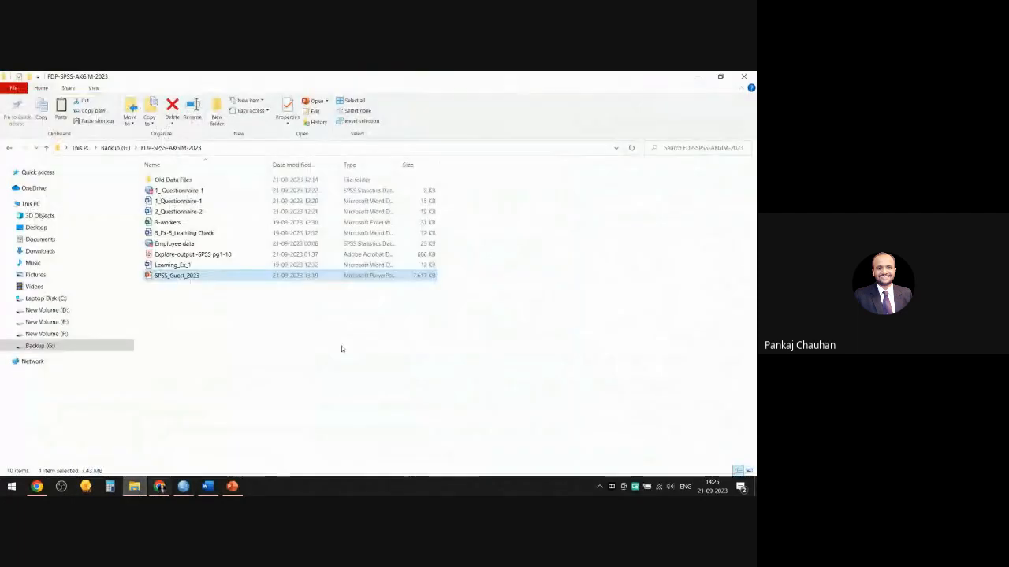
{"action": "left_click", "coordinate": [173, 224]}
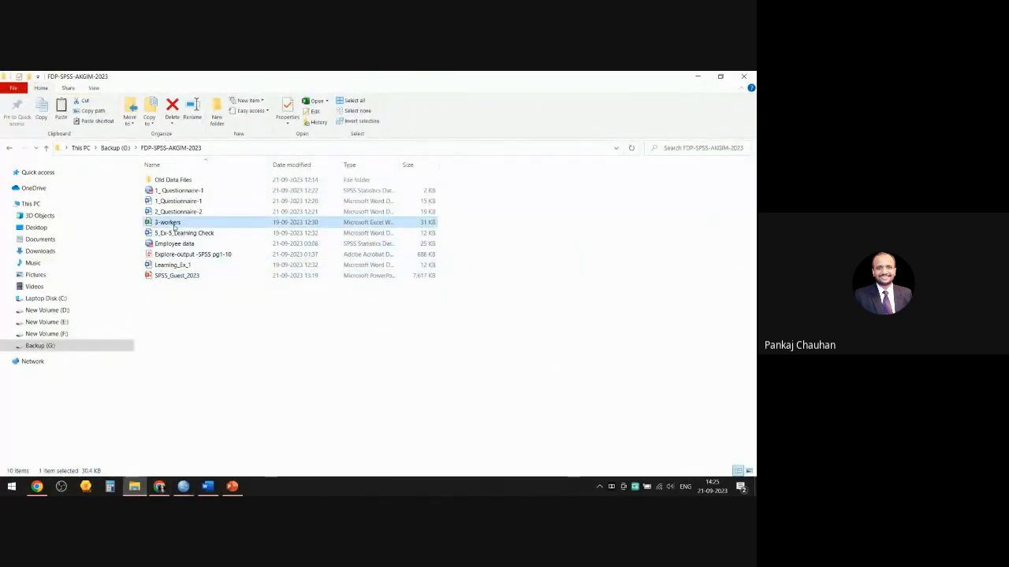
{"action": "double_click", "coordinate": [175, 224]}
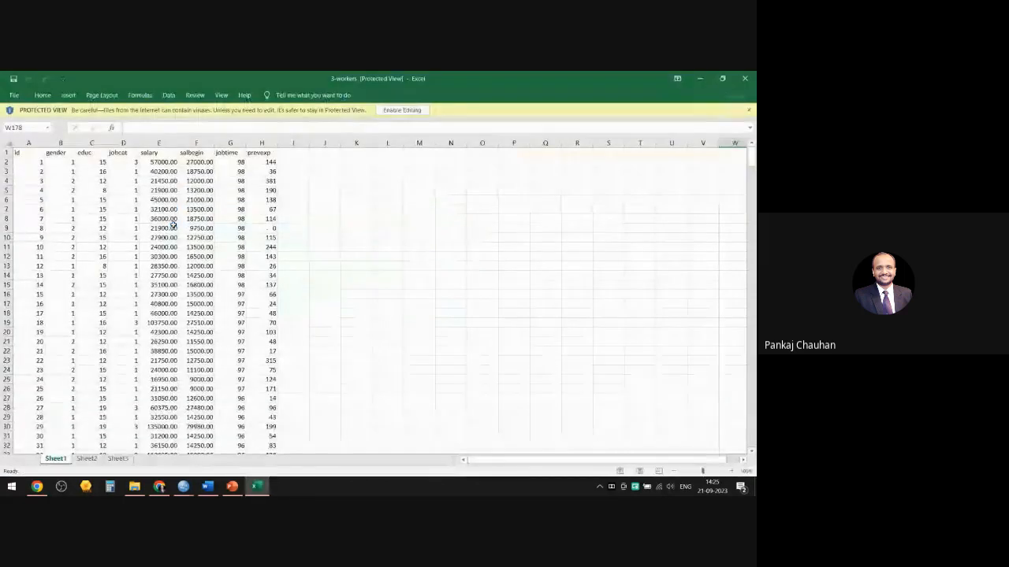
{"action": "left_click", "coordinate": [399, 110]}
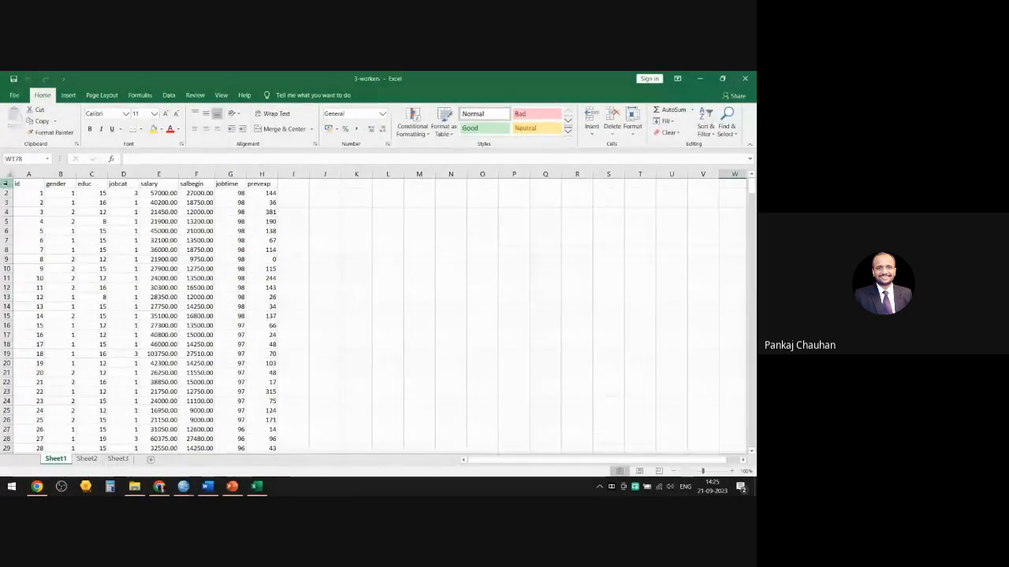
{"action": "left_click", "coordinate": [7, 184]}
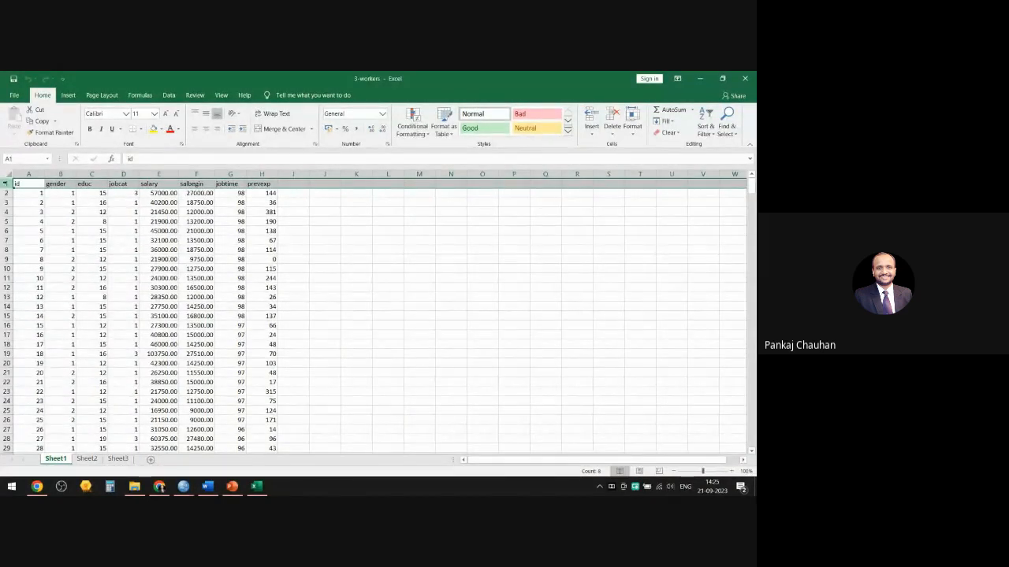
{"action": "left_click", "coordinate": [39, 194]}
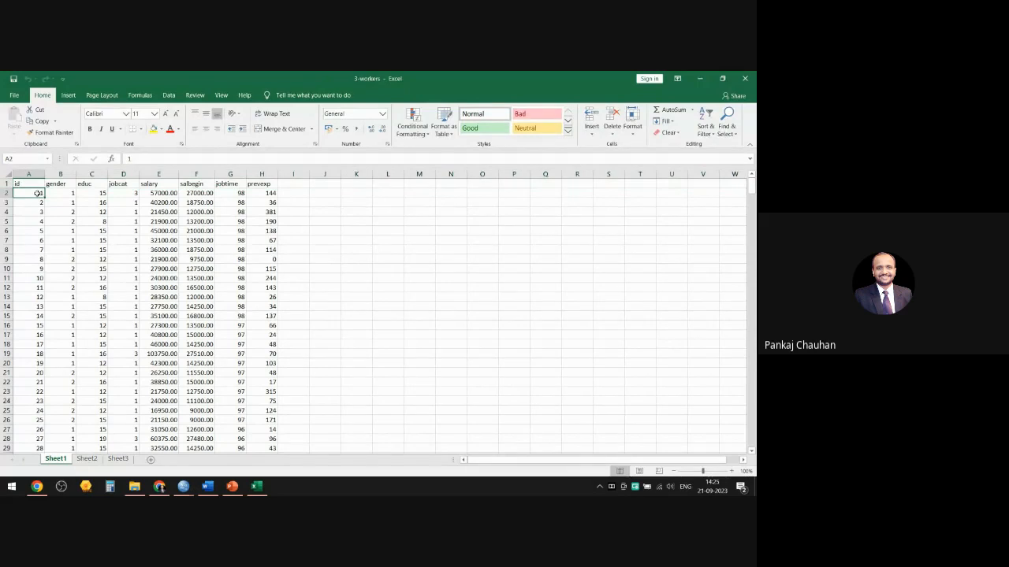
{"action": "left_click", "coordinate": [33, 184]}
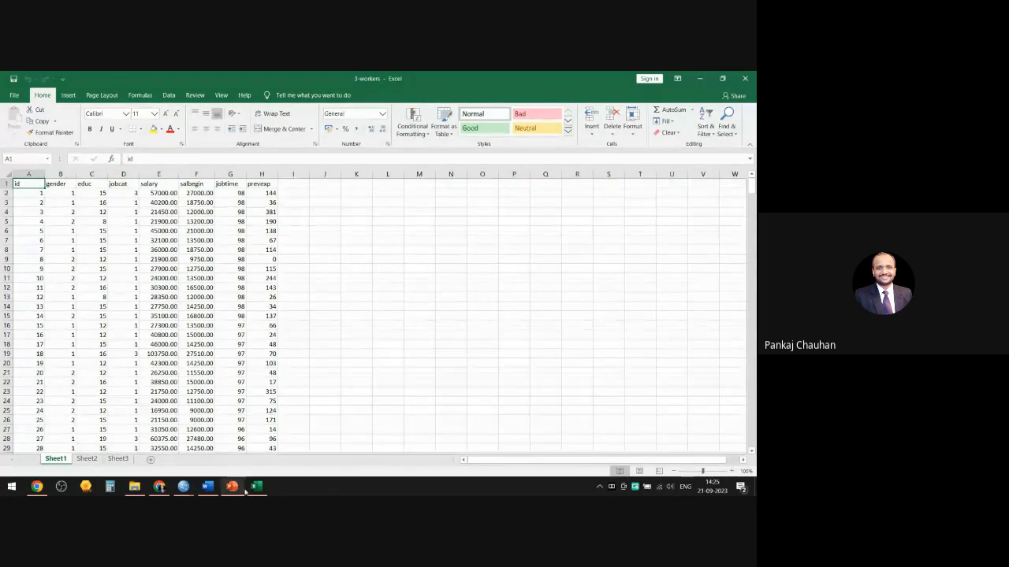
Switch back to SPSS, bring the imported Untitled2 dataset to the front and reposition its window over the Employee data
{"action": "mouse_move", "coordinate": [186, 489]}
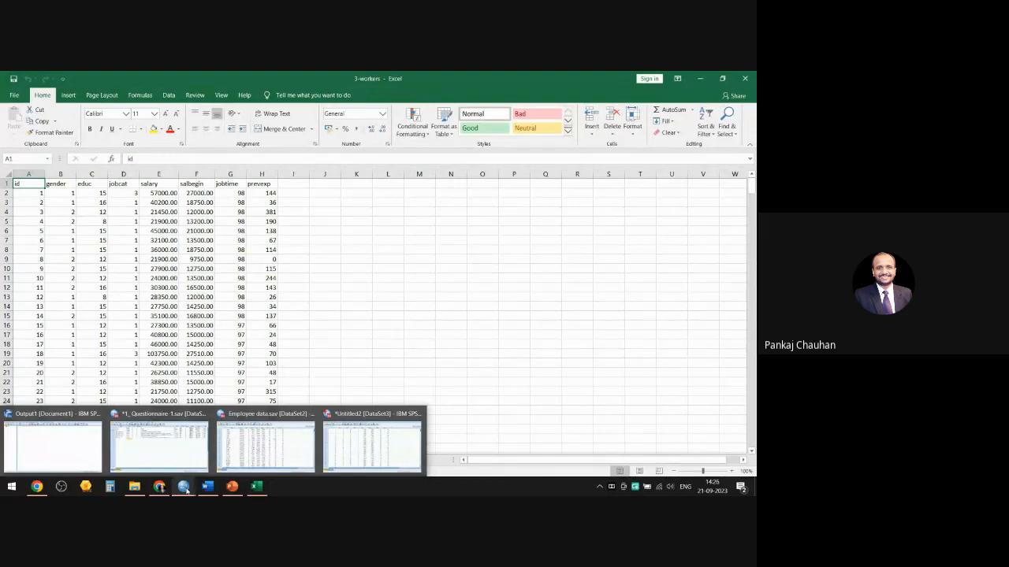
{"action": "left_click", "coordinate": [266, 446]}
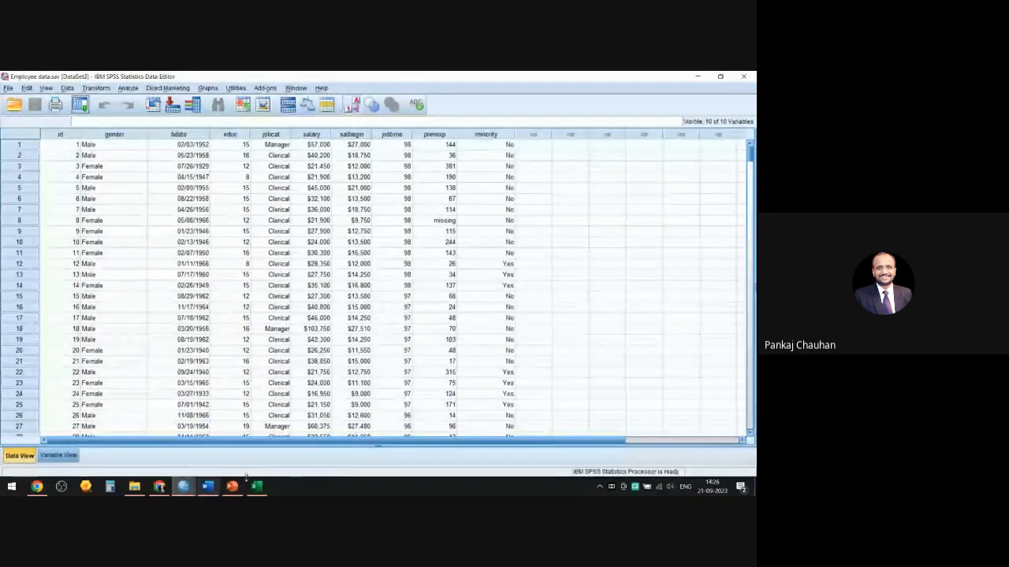
{"action": "mouse_move", "coordinate": [186, 492]}
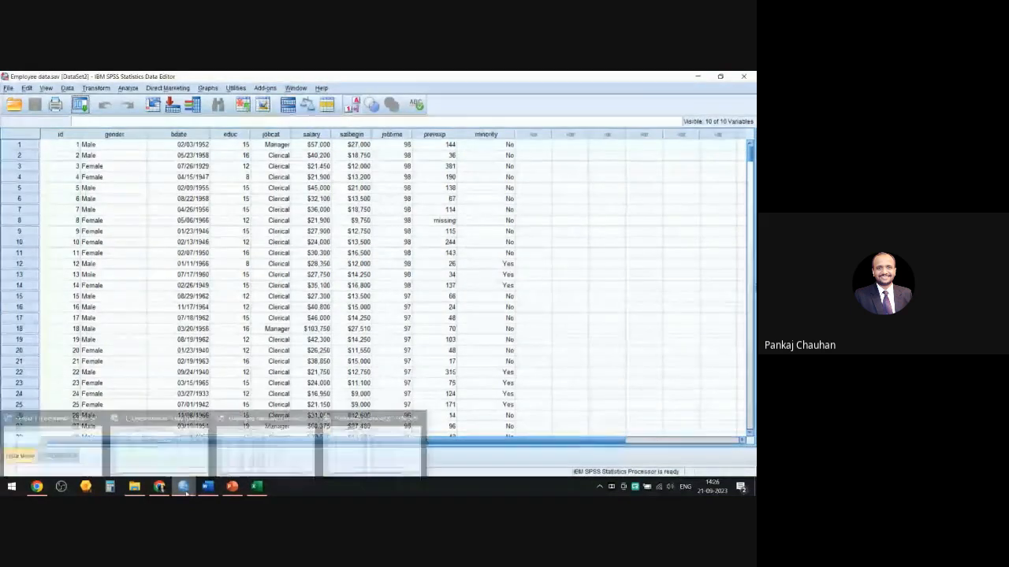
{"action": "left_click", "coordinate": [374, 446]}
{"action": "left_click", "coordinate": [719, 76]}
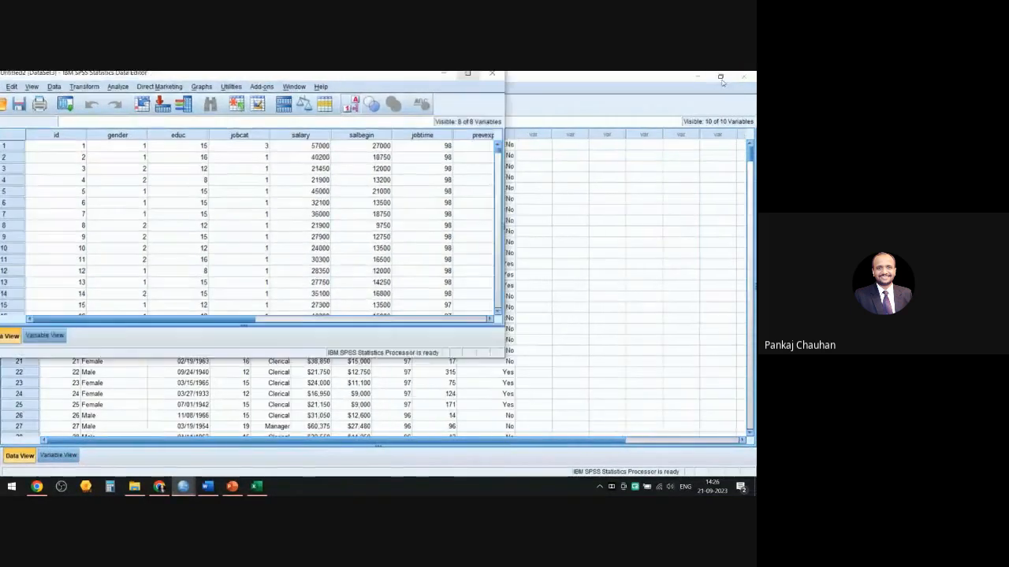
{"action": "left_click_drag", "start_coordinate": [367, 82], "coordinate": [623, 86]}
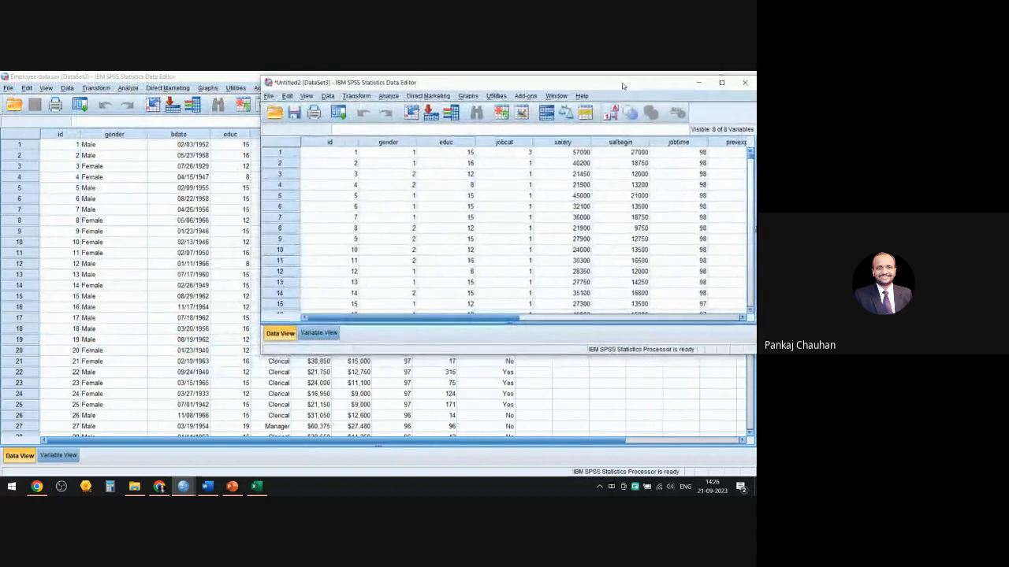
Place the 3-workers workbook beside the imported dataset to compare them, minimize the workbook and maximize the dataset window
{"action": "left_click", "coordinate": [256, 486]}
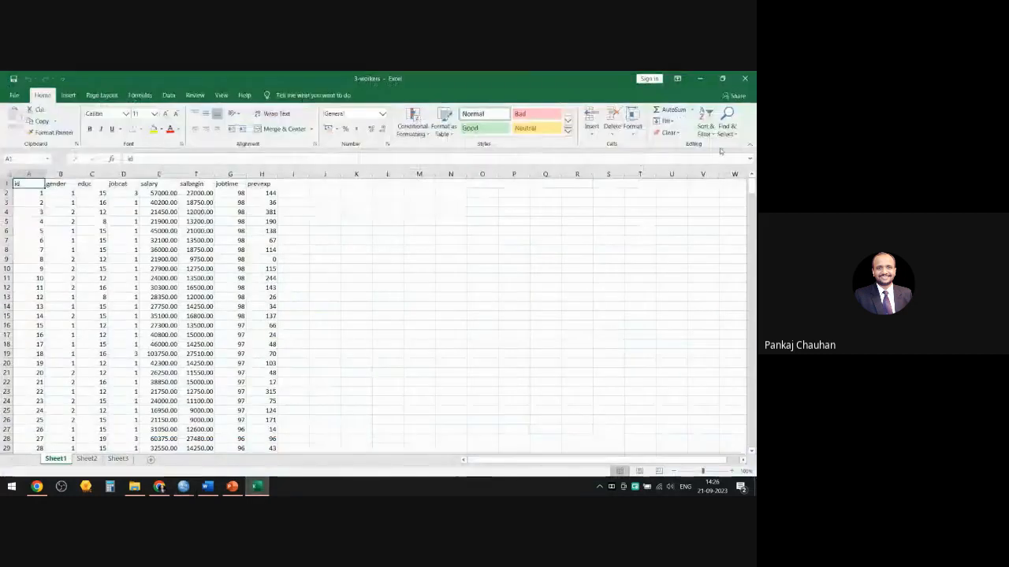
{"action": "left_click", "coordinate": [722, 78]}
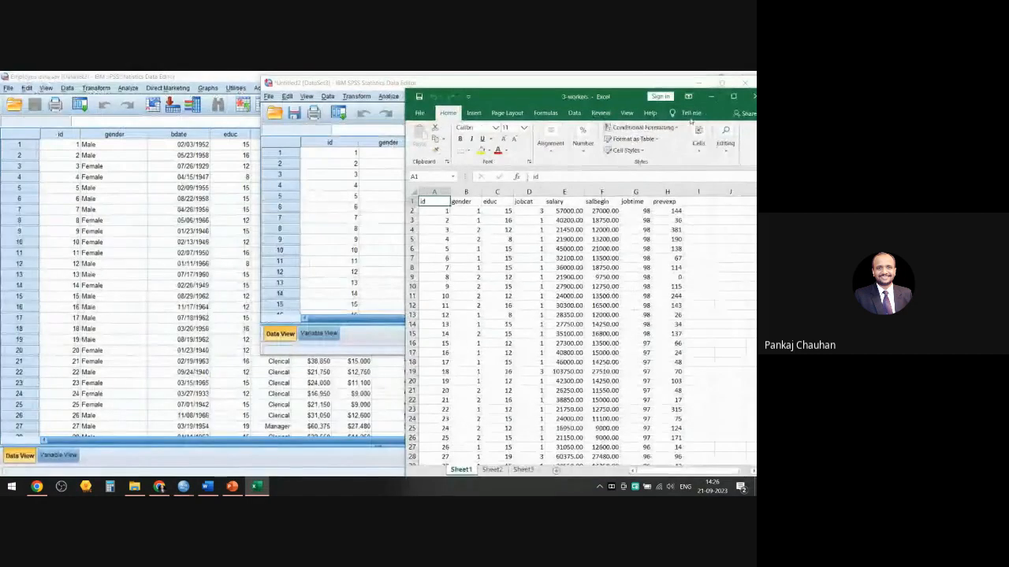
{"action": "left_click_drag", "start_coordinate": [618, 91], "coordinate": [270, 174]}
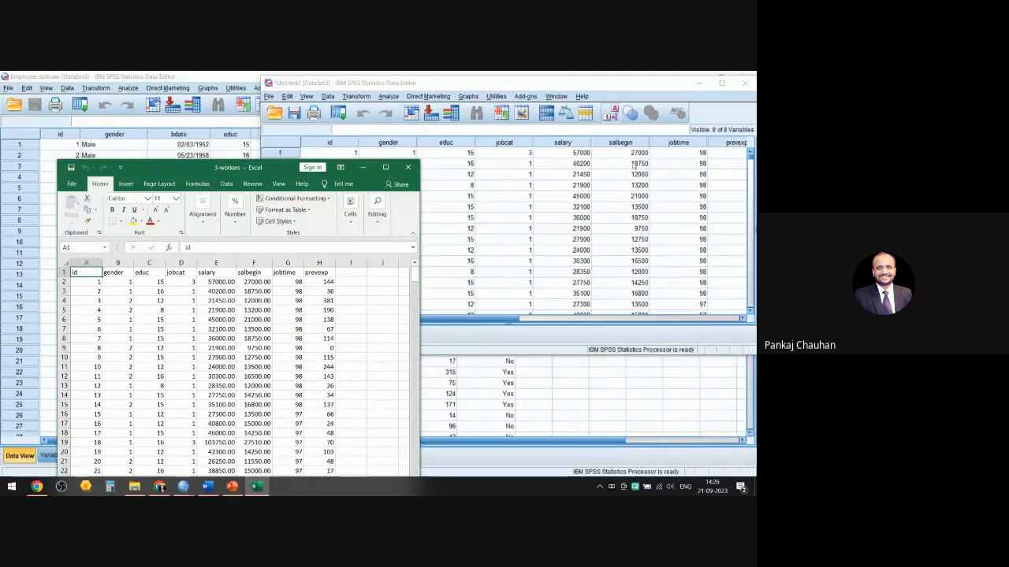
{"action": "left_click", "coordinate": [363, 169]}
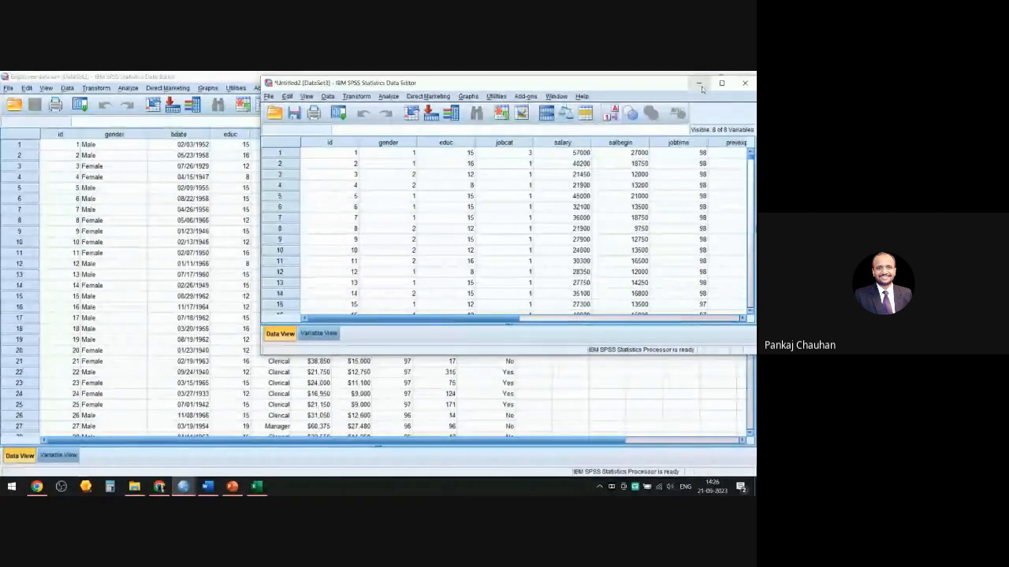
{"action": "left_click", "coordinate": [721, 83]}
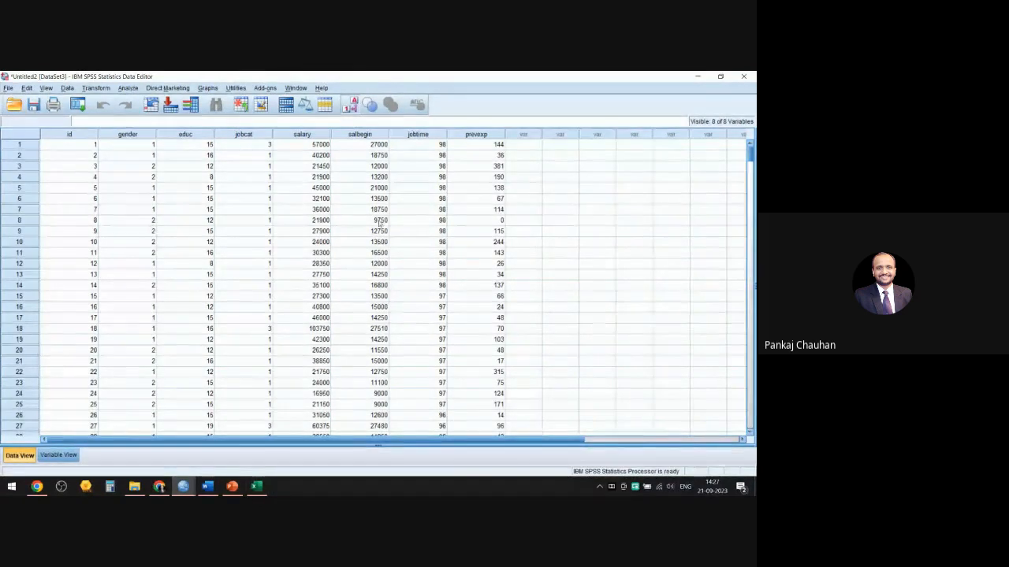
Inspect the imported variable definitions, check gender's value labels without changing them, and examine the gender codes in the data
{"action": "left_click", "coordinate": [58, 455]}
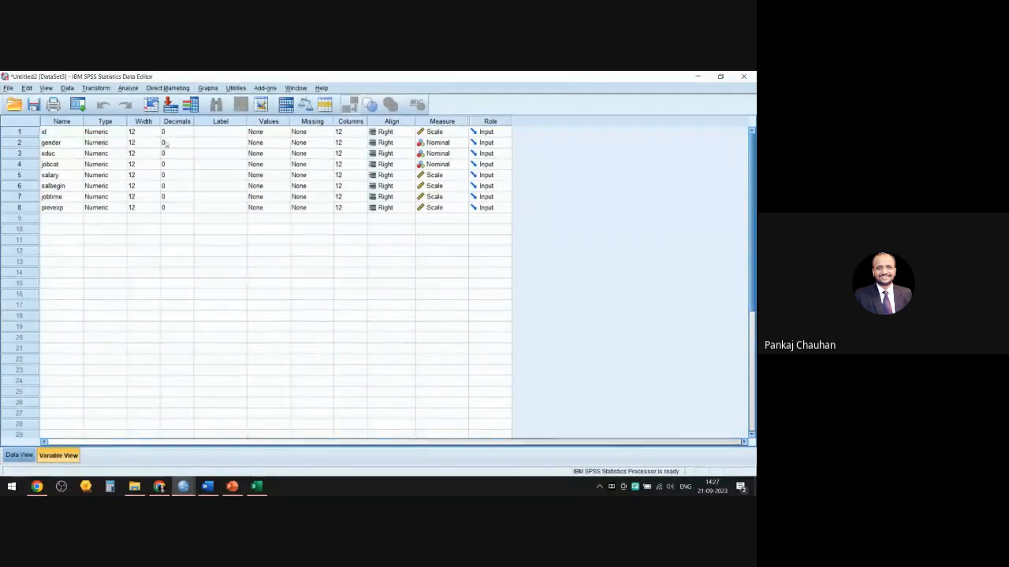
{"action": "left_click", "coordinate": [282, 143]}
{"action": "left_click", "coordinate": [286, 143]}
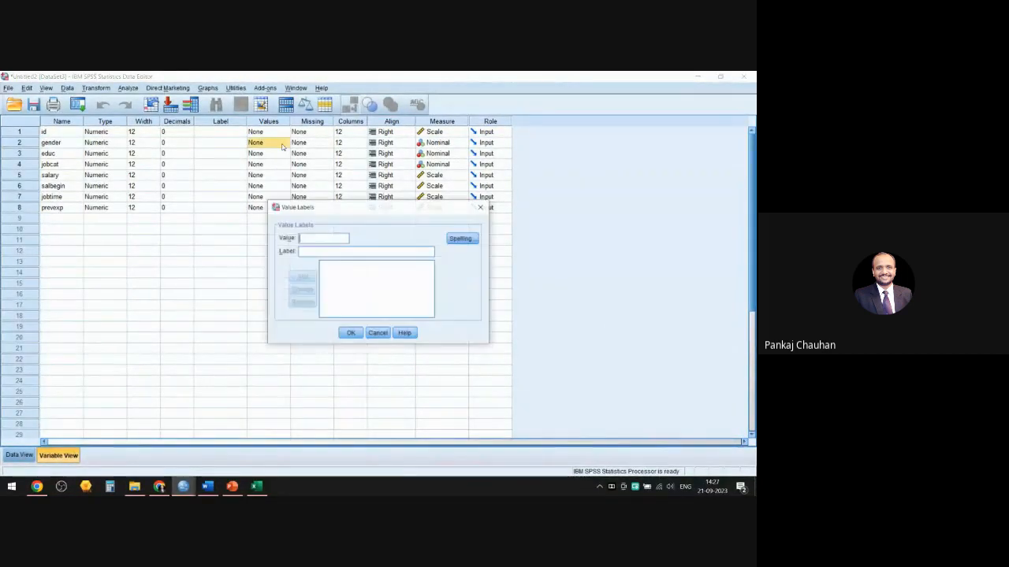
{"action": "left_click", "coordinate": [481, 206]}
{"action": "left_click", "coordinate": [19, 455]}
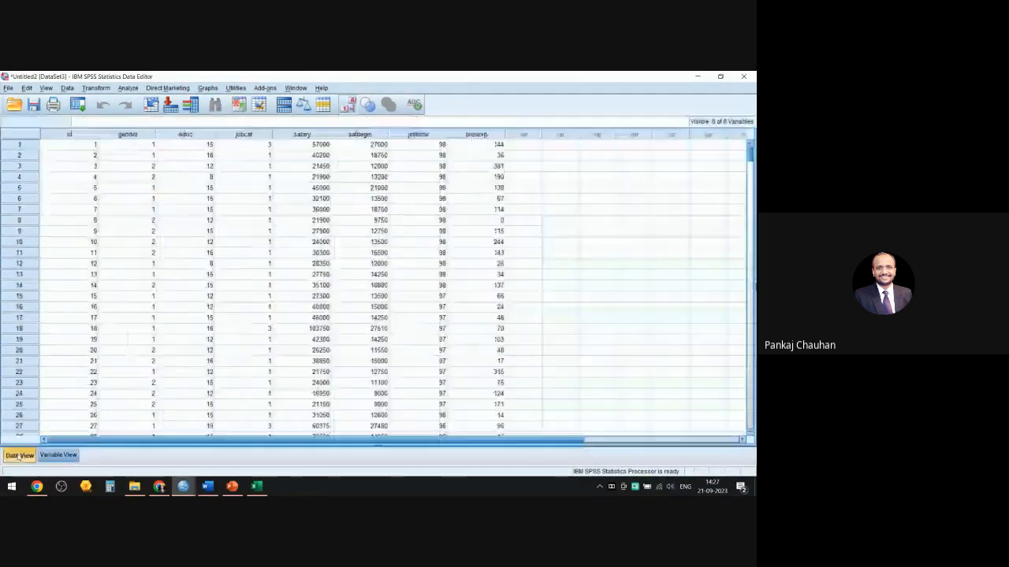
{"action": "left_click", "coordinate": [146, 145]}
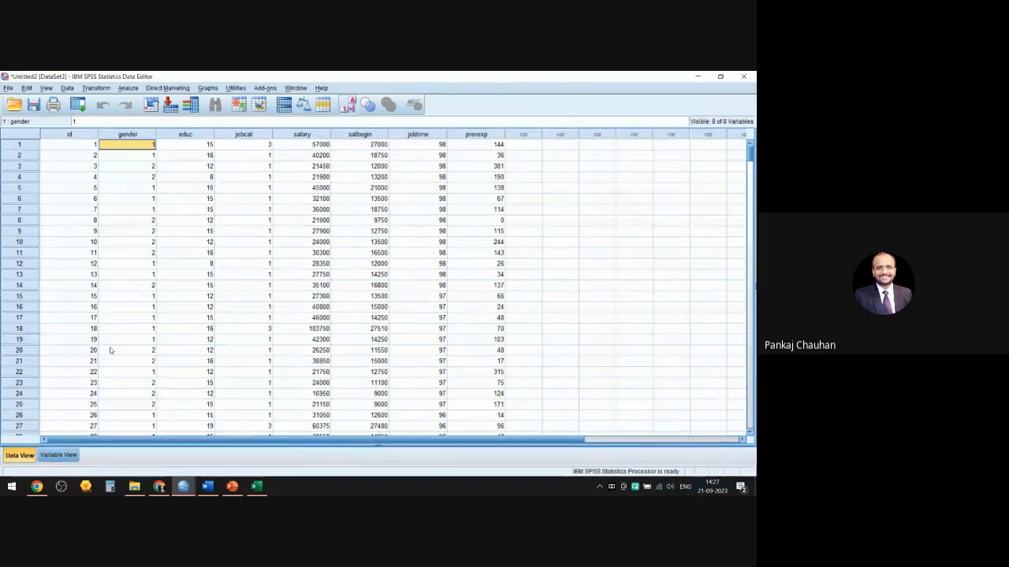
Define value labels for the gender variable: 1 = m and 2 = f
{"action": "left_click", "coordinate": [59, 455]}
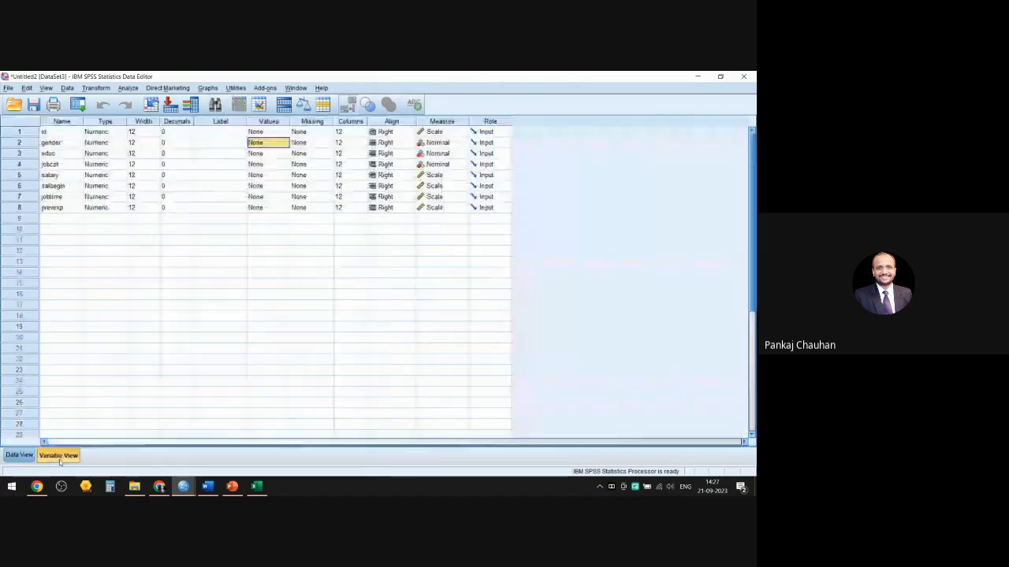
{"action": "left_click", "coordinate": [281, 144]}
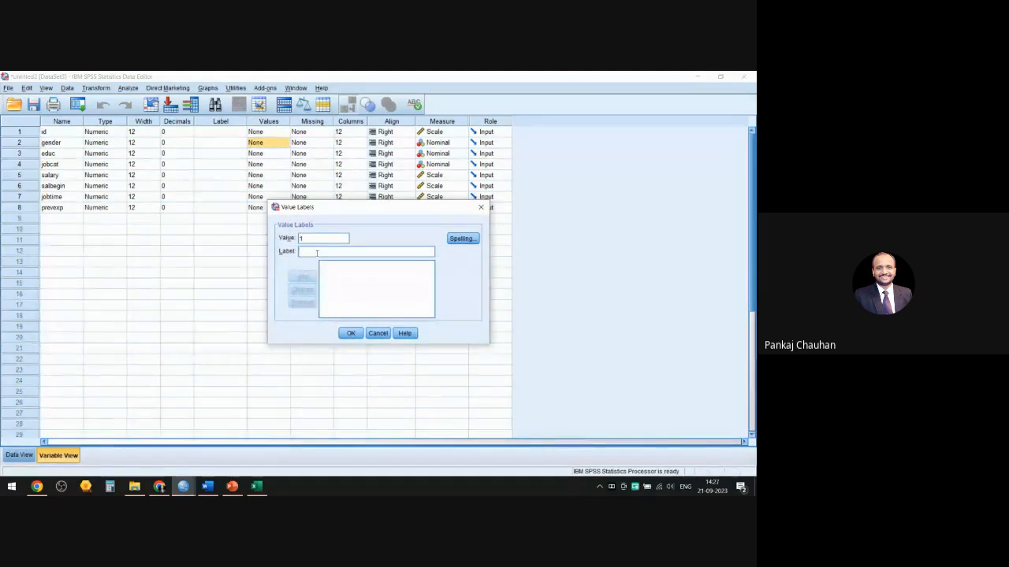
{"action": "type", "text": "m"}
{"action": "left_click", "coordinate": [303, 277]}
{"action": "type", "text": "2"}
{"action": "type", "text": "f"}
{"action": "left_click", "coordinate": [303, 278]}
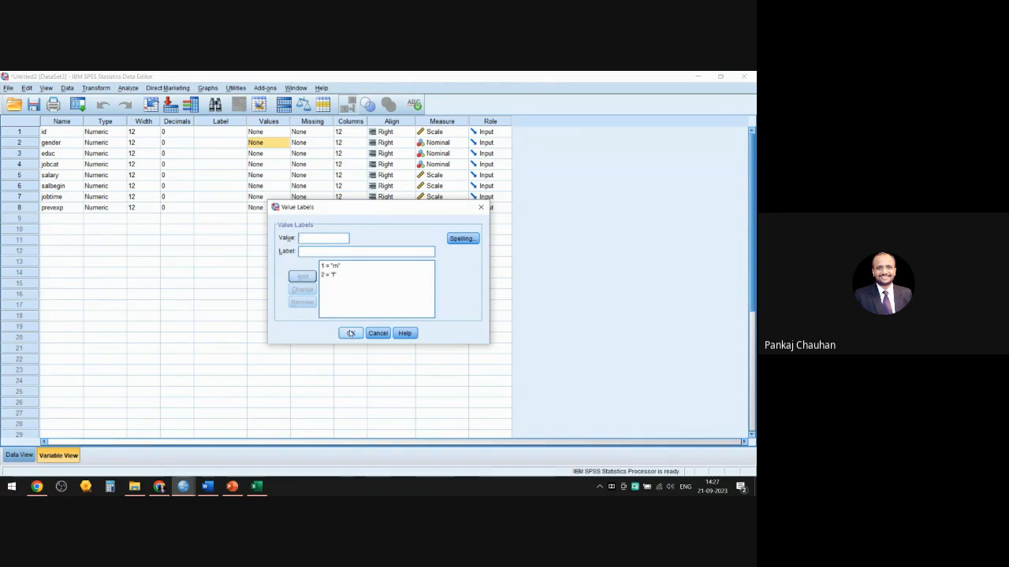
{"action": "left_click", "coordinate": [351, 334]}
Return to the data, display numeric codes instead of value labels, and select the gender column
{"action": "left_click", "coordinate": [13, 455]}
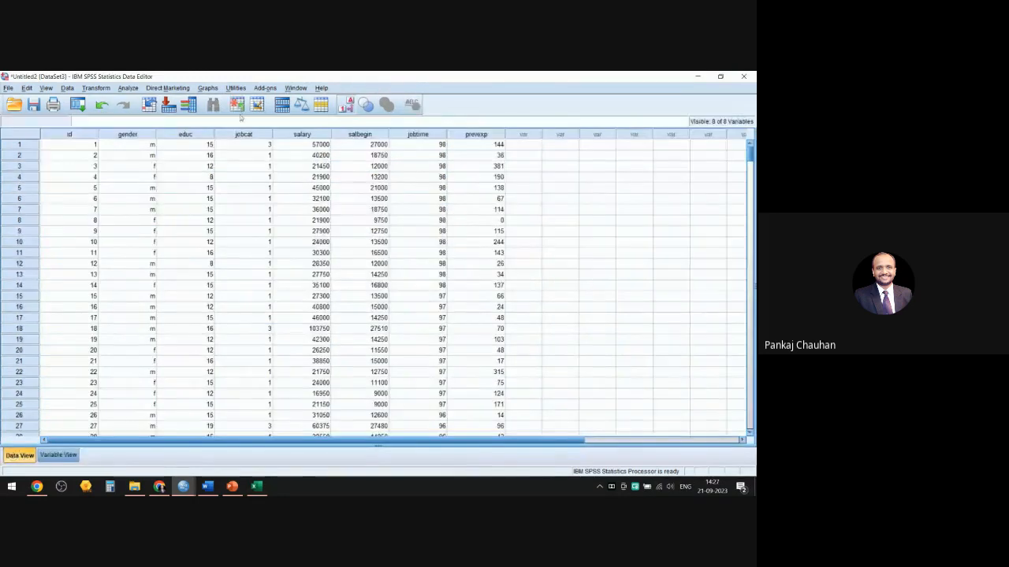
{"action": "left_click", "coordinate": [349, 109]}
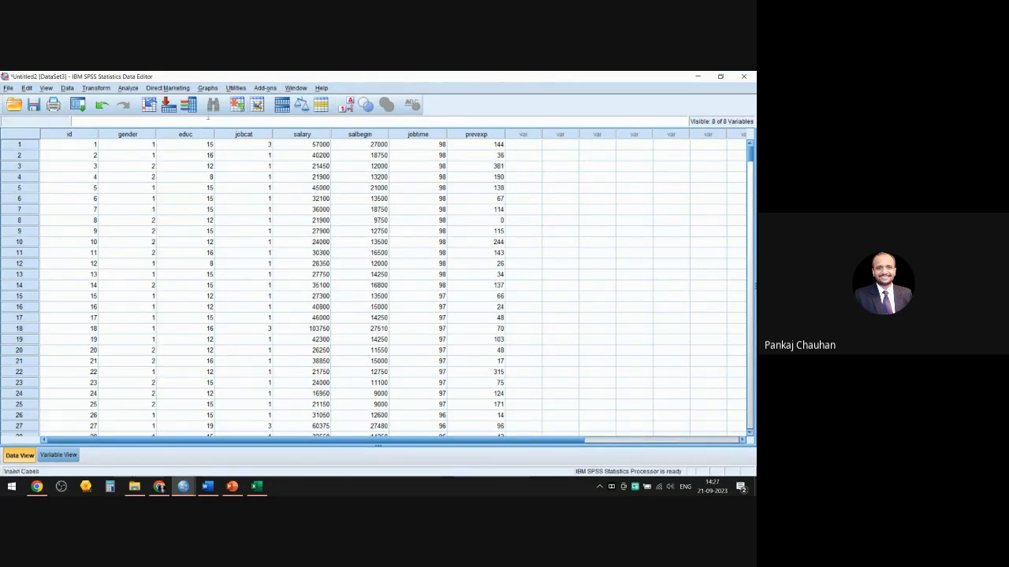
{"action": "left_click", "coordinate": [128, 134]}
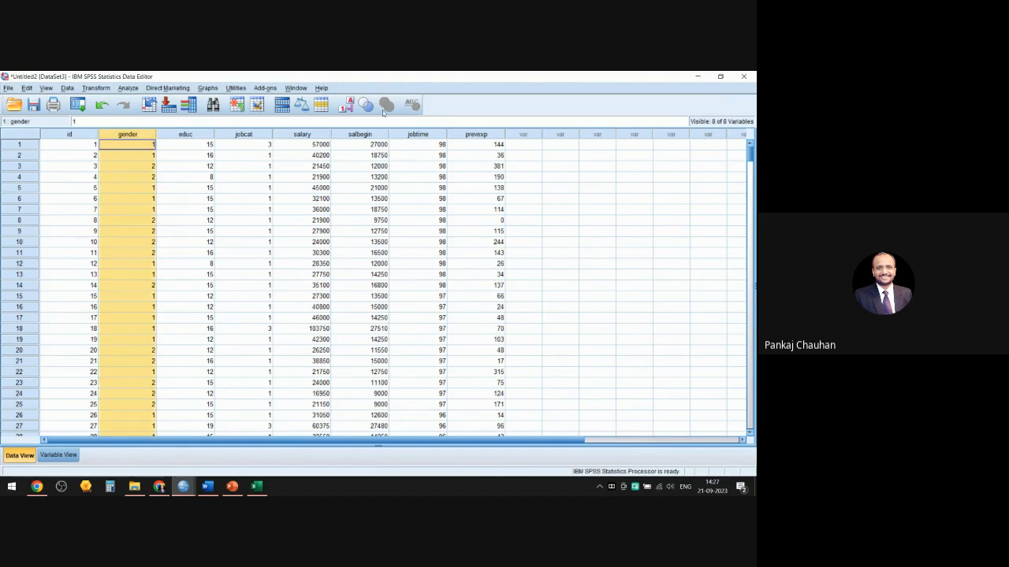
Toggle the value labels on and off again, and examine the jobcat codes in the data
{"action": "left_click", "coordinate": [349, 106]}
{"action": "left_click", "coordinate": [349, 105]}
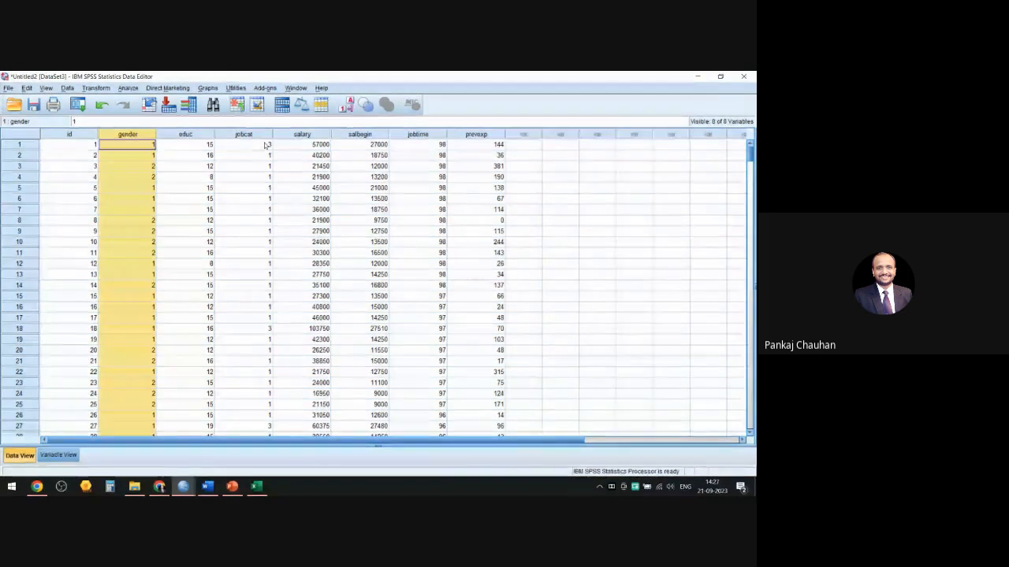
{"action": "scroll", "coordinate": [259, 297], "scroll_direction": "down", "scroll_amount": 6}
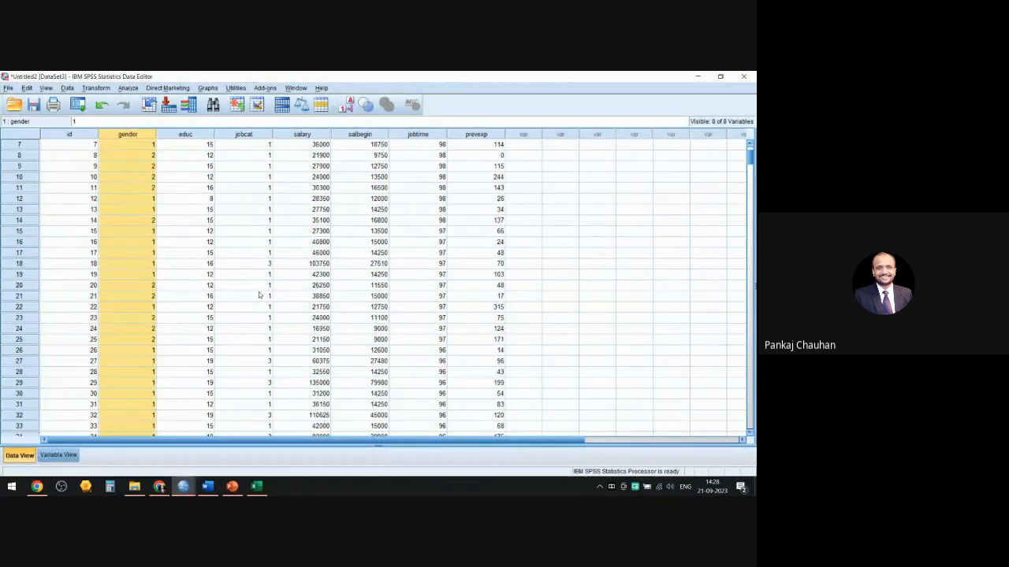
{"action": "scroll", "coordinate": [260, 288], "scroll_direction": "up", "scroll_amount": 6}
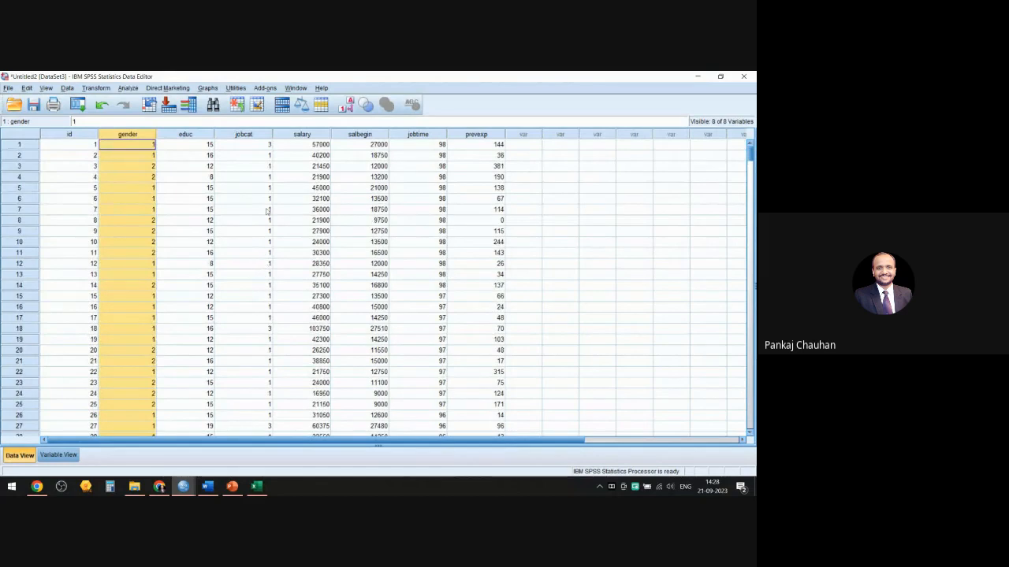
Check the value labels of the jobcat variable without changing them, and return to the data
{"action": "left_click", "coordinate": [58, 455]}
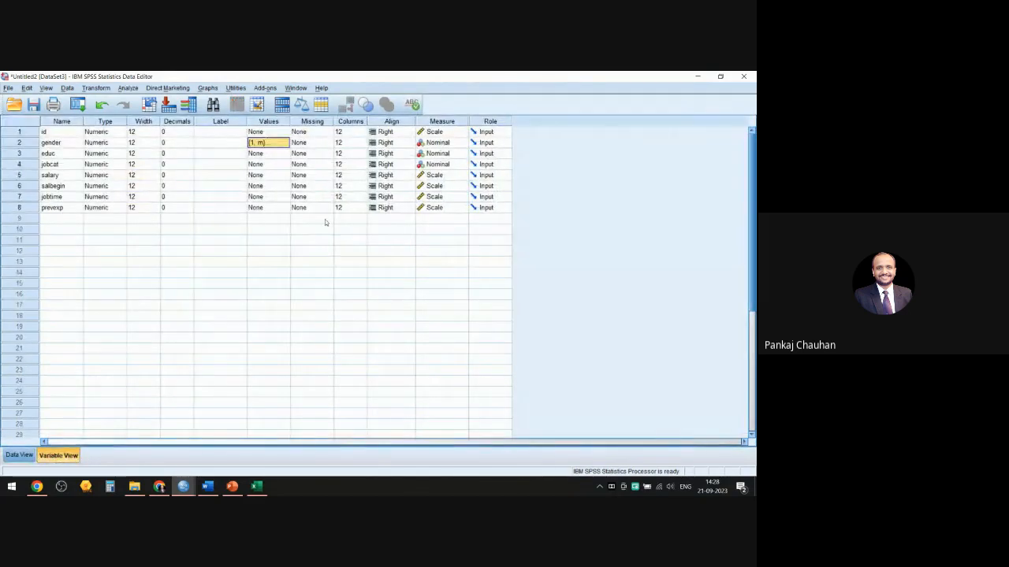
{"action": "double_click", "coordinate": [286, 164]}
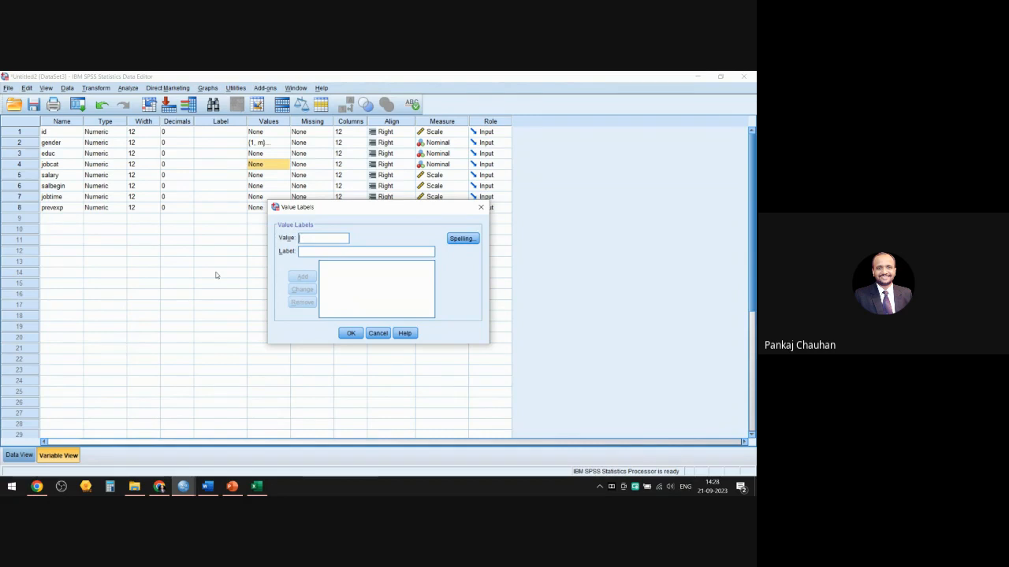
{"action": "left_click", "coordinate": [378, 334]}
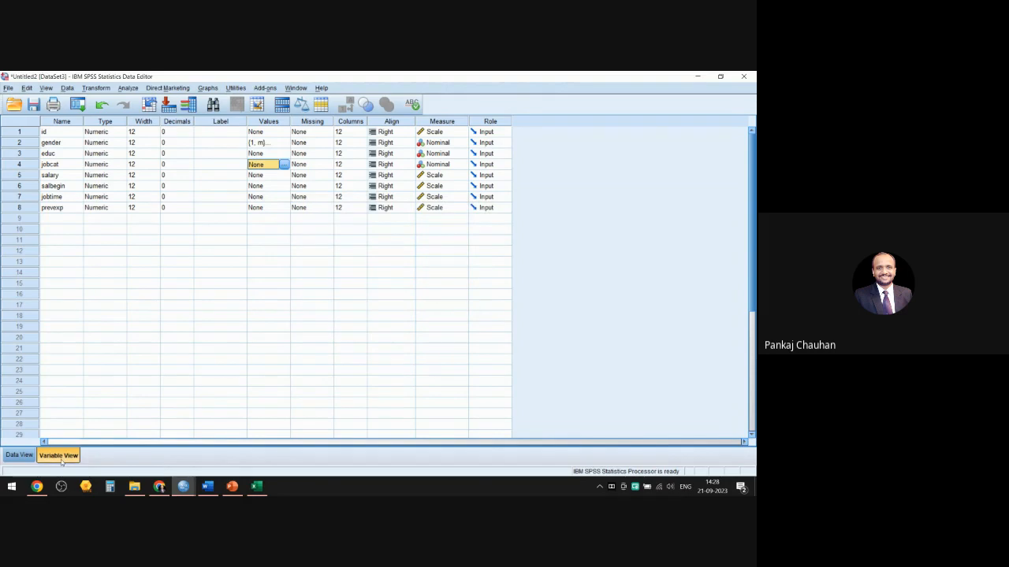
{"action": "left_click", "coordinate": [23, 455]}
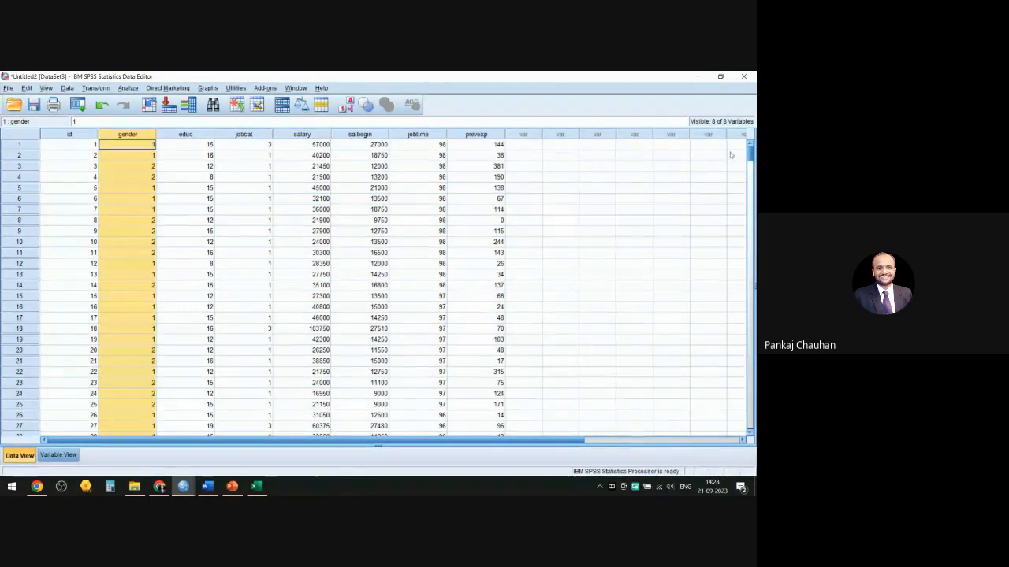
Minimize the imported dataset and review the variable definitions of Employee data.sav before returning to its data
{"action": "left_click", "coordinate": [697, 76]}
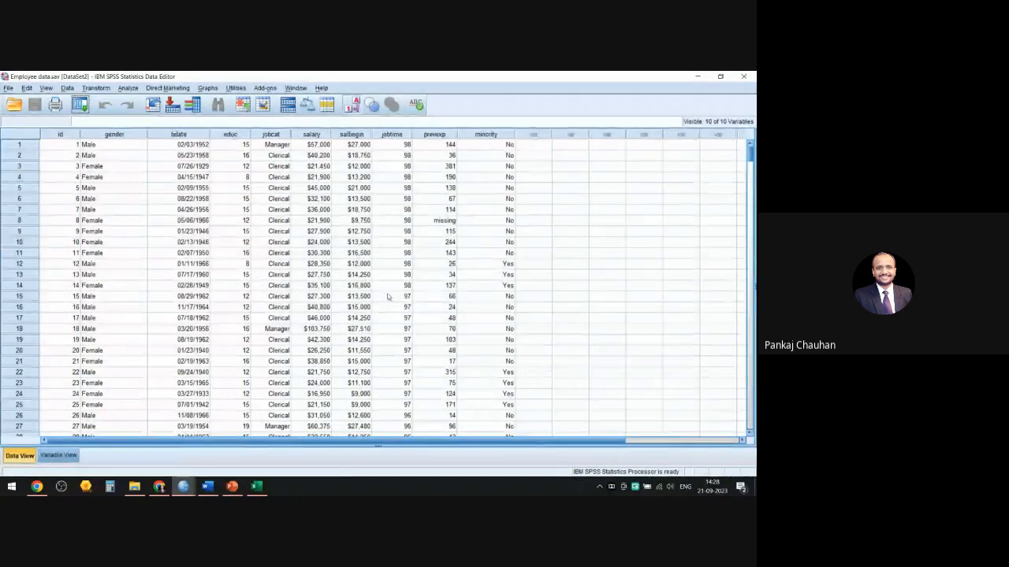
{"action": "mouse_move", "coordinate": [235, 489]}
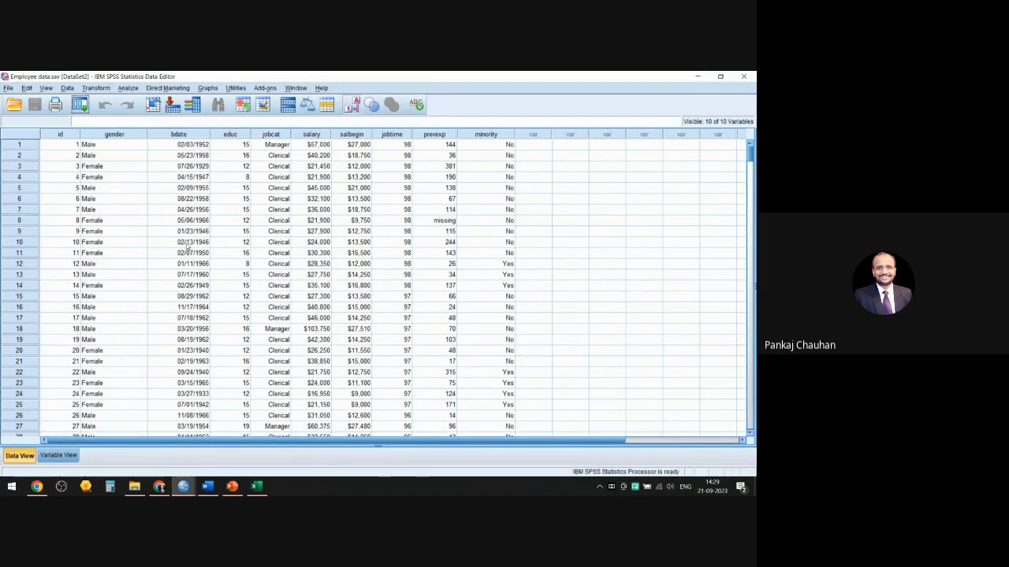
{"action": "left_click", "coordinate": [61, 457]}
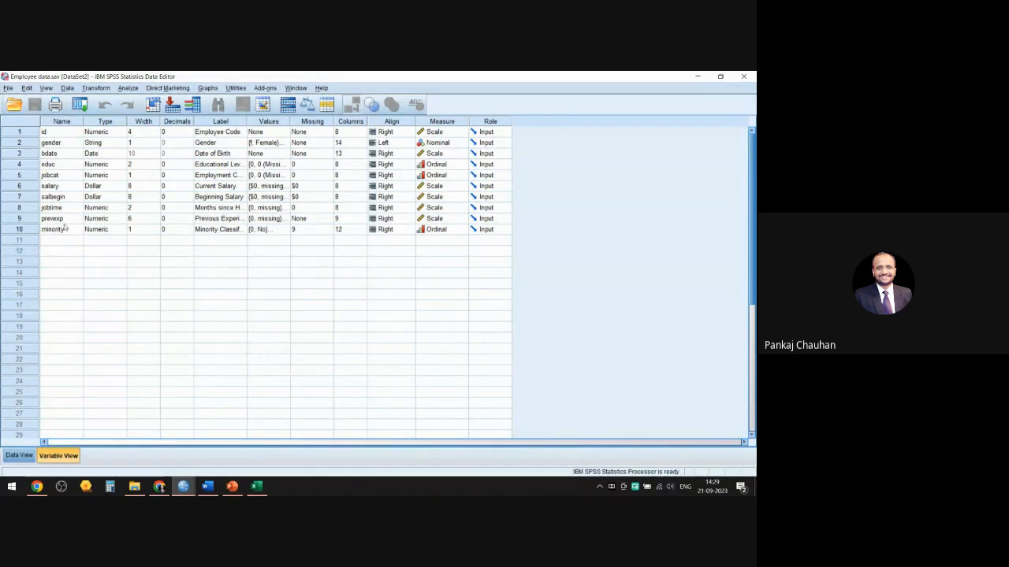
{"action": "left_click", "coordinate": [19, 456]}
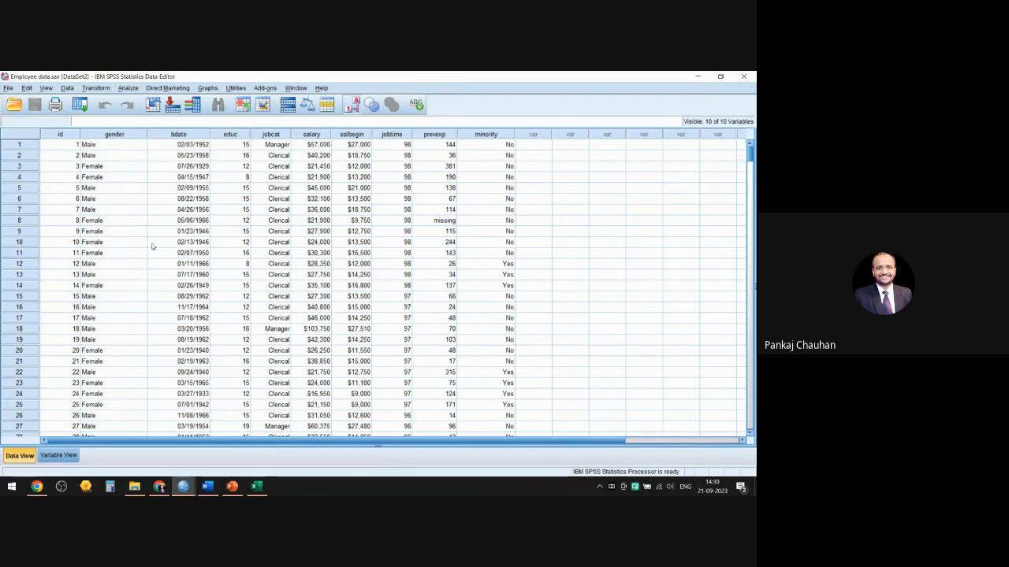
Start a Descriptives analysis, enlarge its dialog, and add Current Salary and Beginning Salary as the variables
{"action": "left_click", "coordinate": [127, 88]}
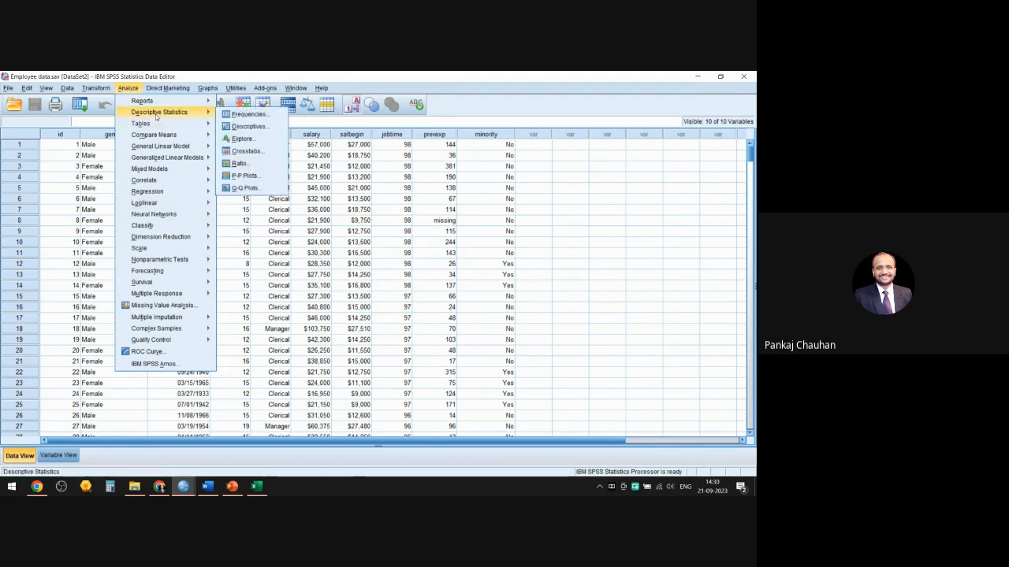
{"action": "left_click", "coordinate": [128, 88]}
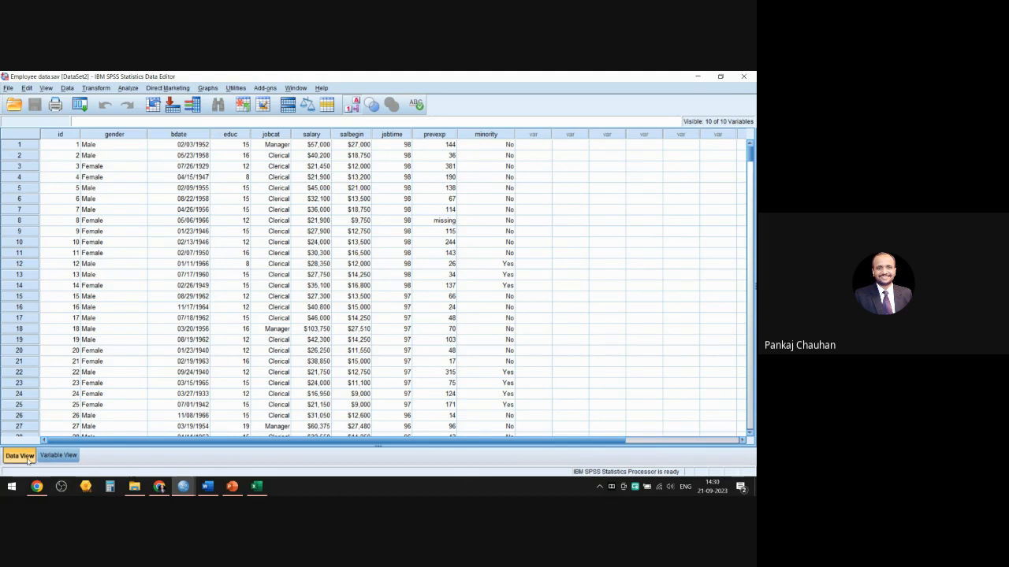
{"action": "left_click", "coordinate": [126, 88]}
{"action": "mouse_move", "coordinate": [152, 112]}
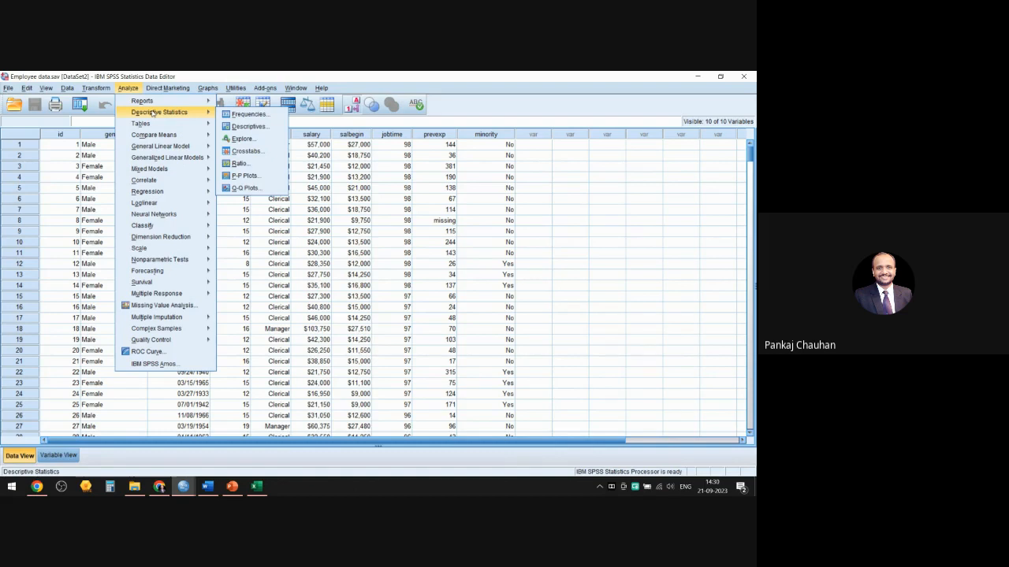
{"action": "left_click", "coordinate": [250, 127]}
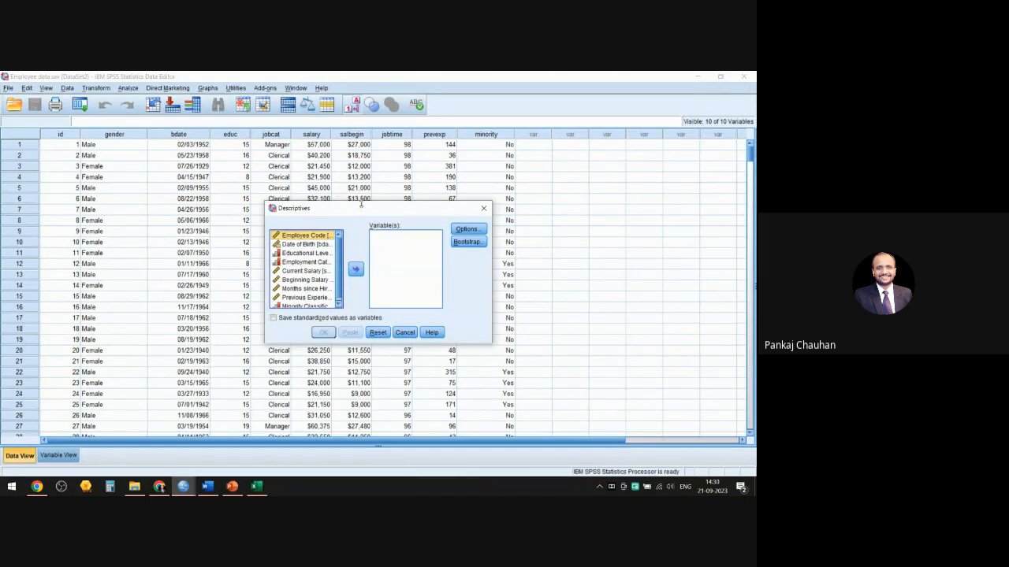
{"action": "left_click_drag", "start_coordinate": [361, 203], "coordinate": [361, 137]}
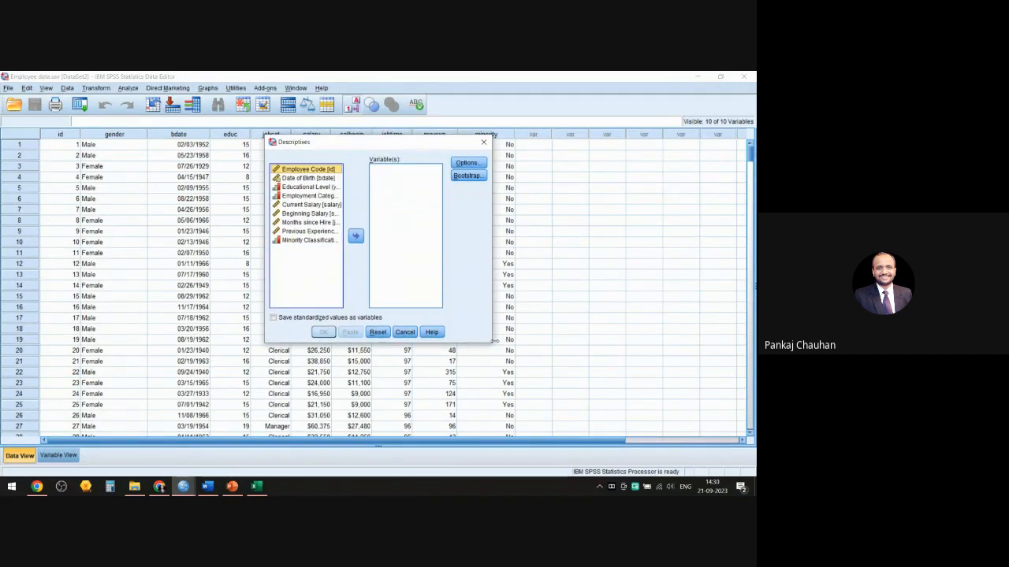
{"action": "left_click_drag", "start_coordinate": [492, 342], "coordinate": [647, 343]}
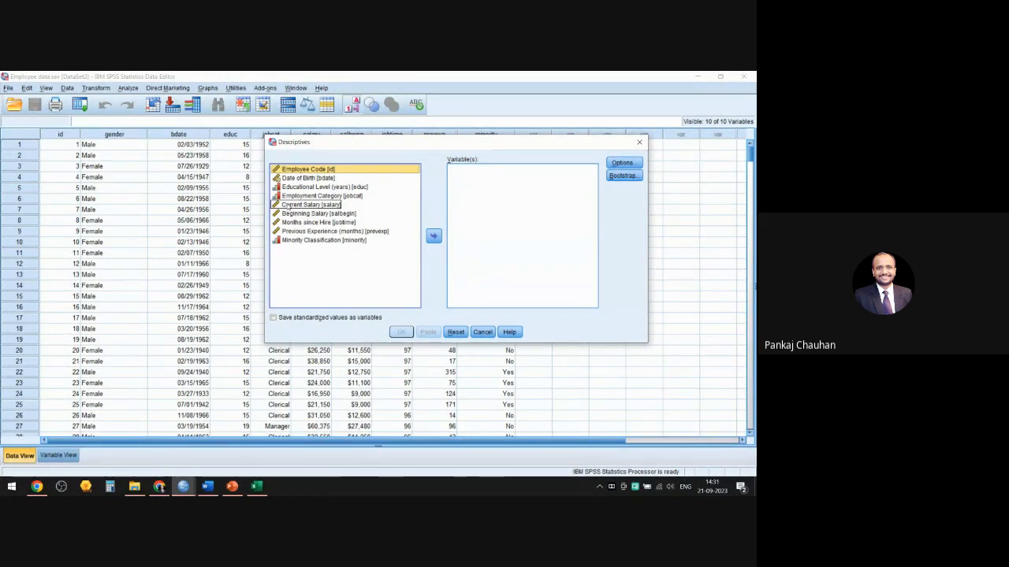
{"action": "left_click", "coordinate": [289, 206]}
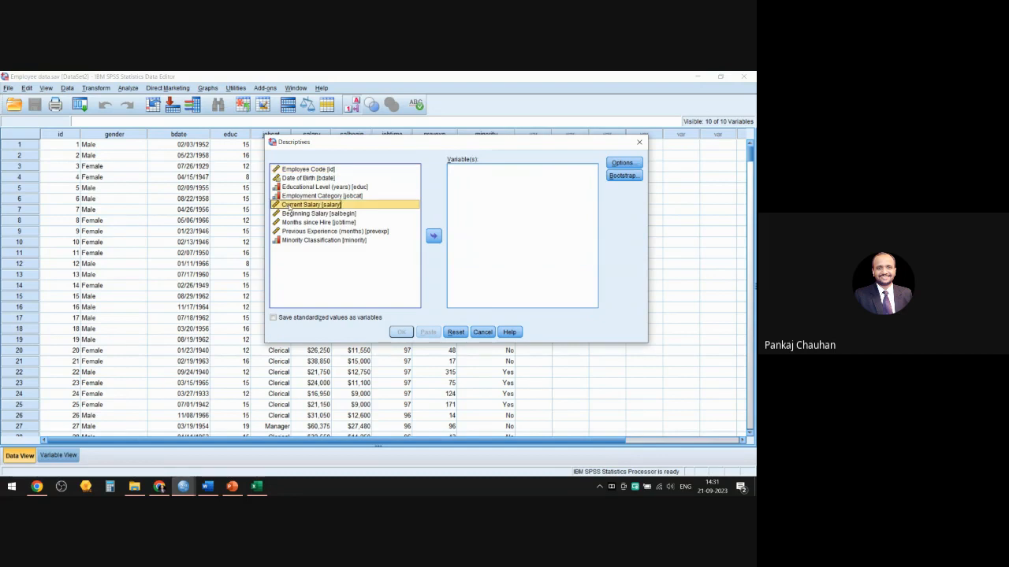
{"action": "left_click", "coordinate": [290, 214], "text": "shift"}
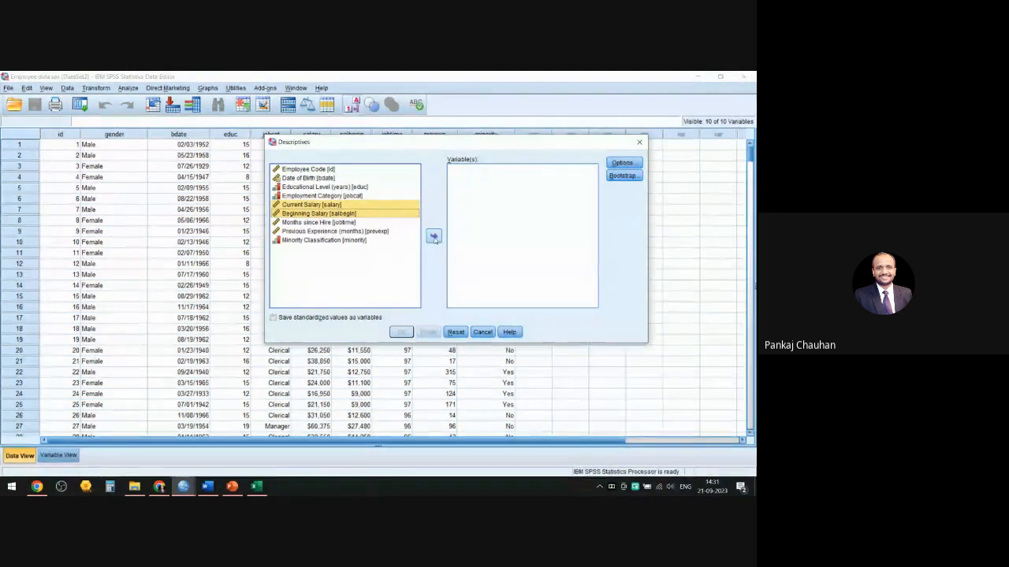
{"action": "left_click", "coordinate": [434, 237]}
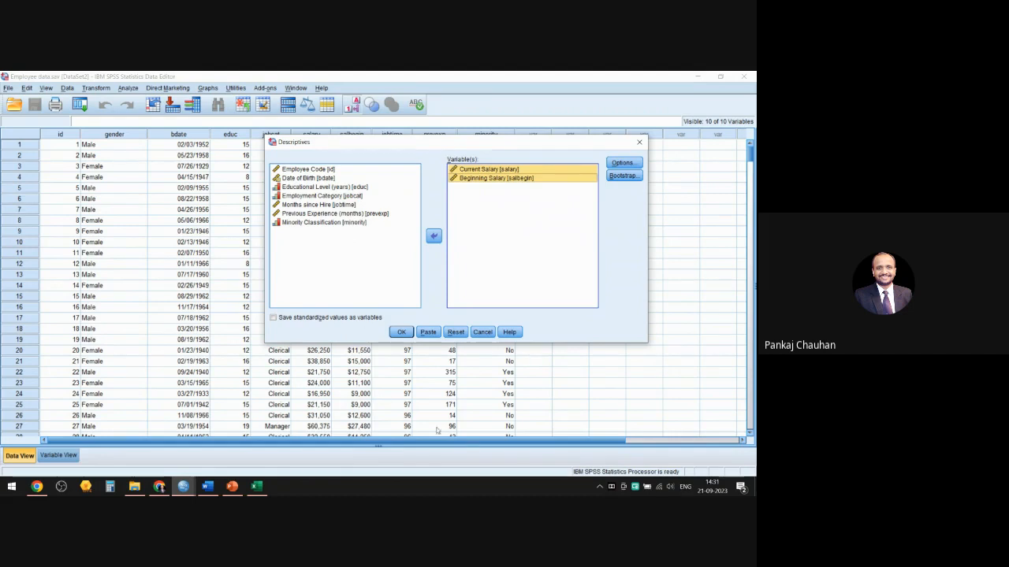
Keep mean, standard deviation, minimum and maximum as the statistics options and run the Descriptives analysis
{"action": "left_click", "coordinate": [622, 163]}
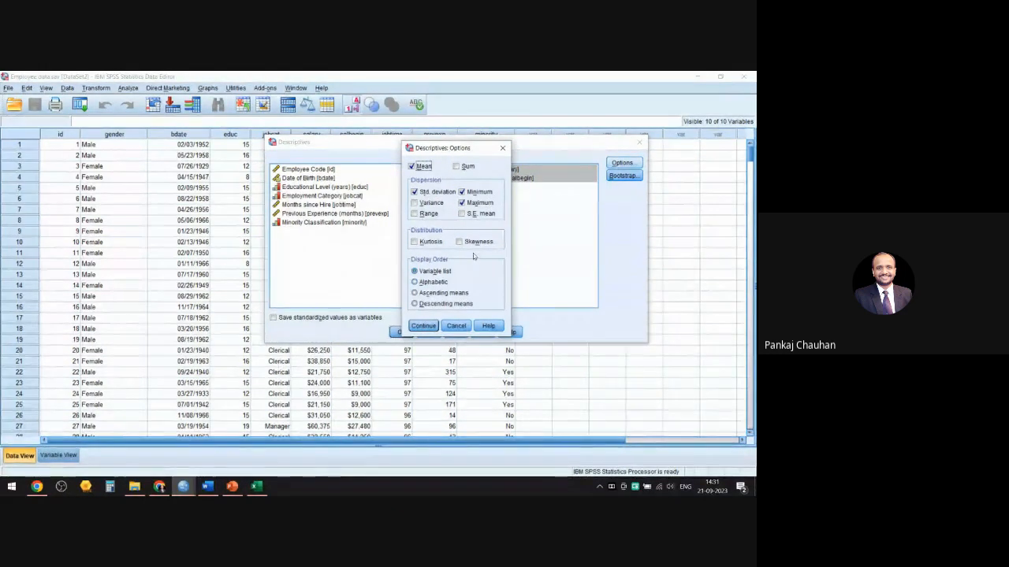
{"action": "left_click", "coordinate": [462, 204]}
{"action": "left_click", "coordinate": [462, 204]}
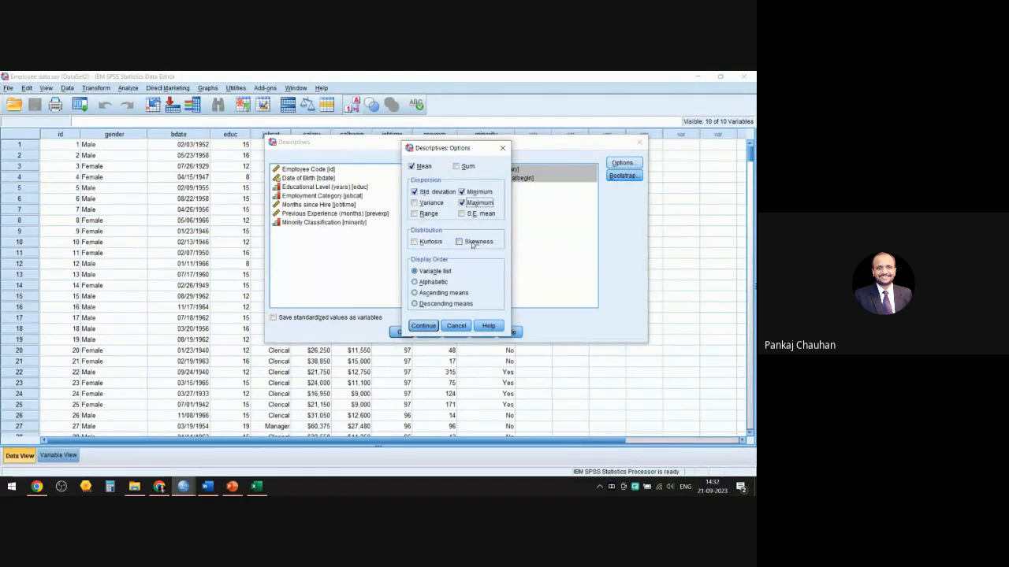
{"action": "left_click", "coordinate": [423, 326]}
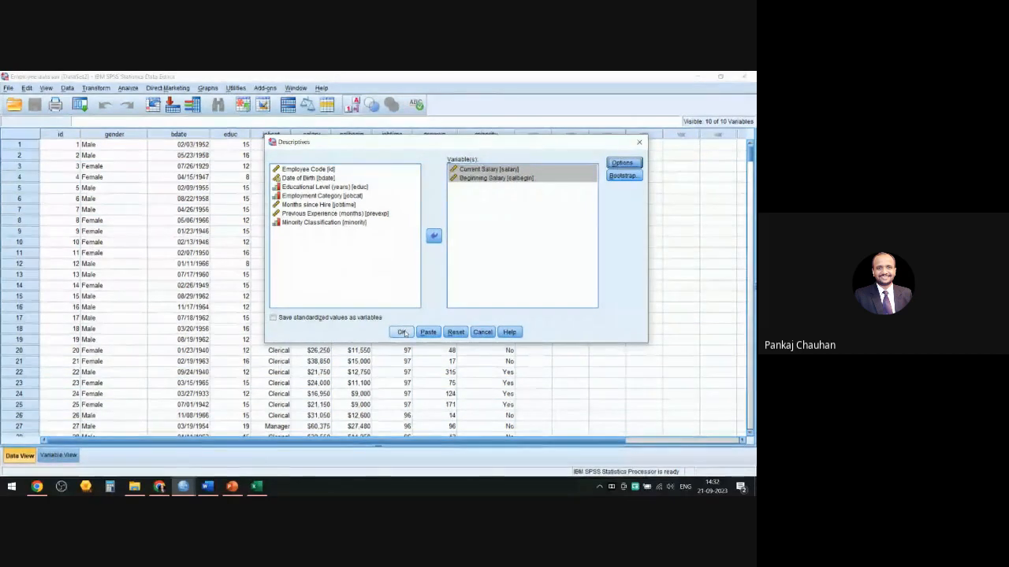
{"action": "left_click", "coordinate": [402, 332]}
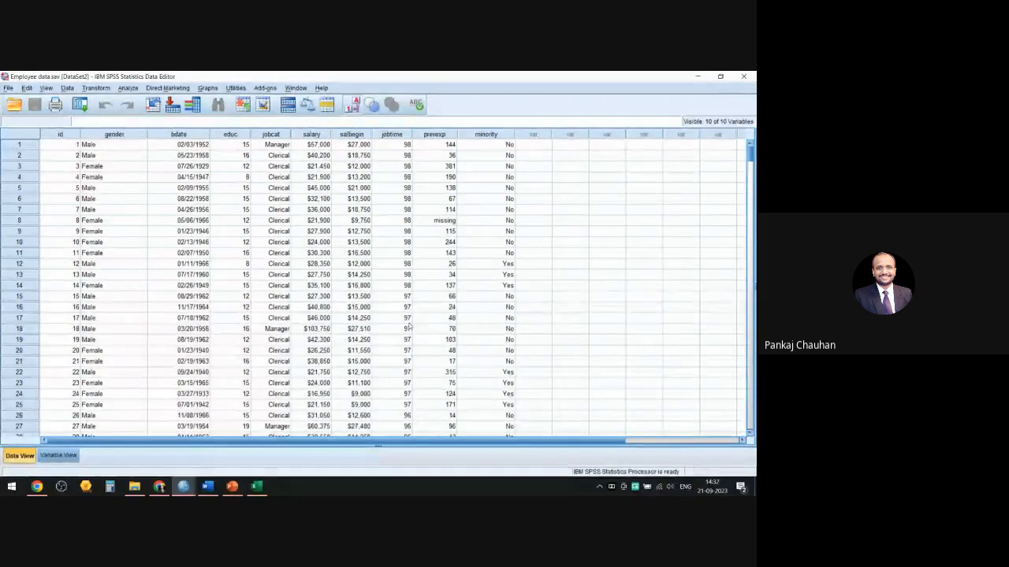
Switch to the Google Meet window, ignore the infinity mirror warning, and return to the Employee data.sav dataset
{"action": "left_click", "coordinate": [160, 488]}
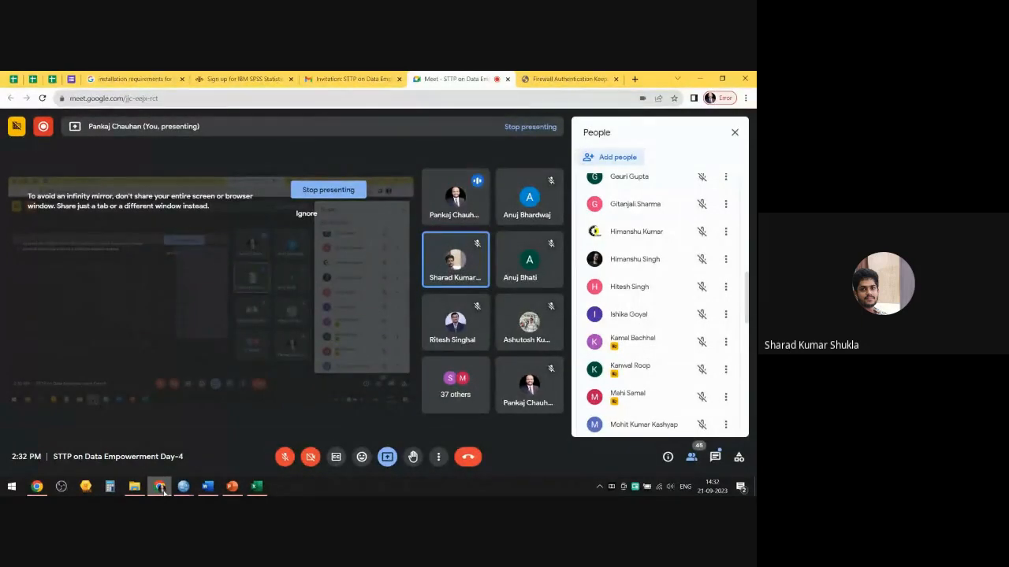
{"action": "left_click", "coordinate": [312, 215]}
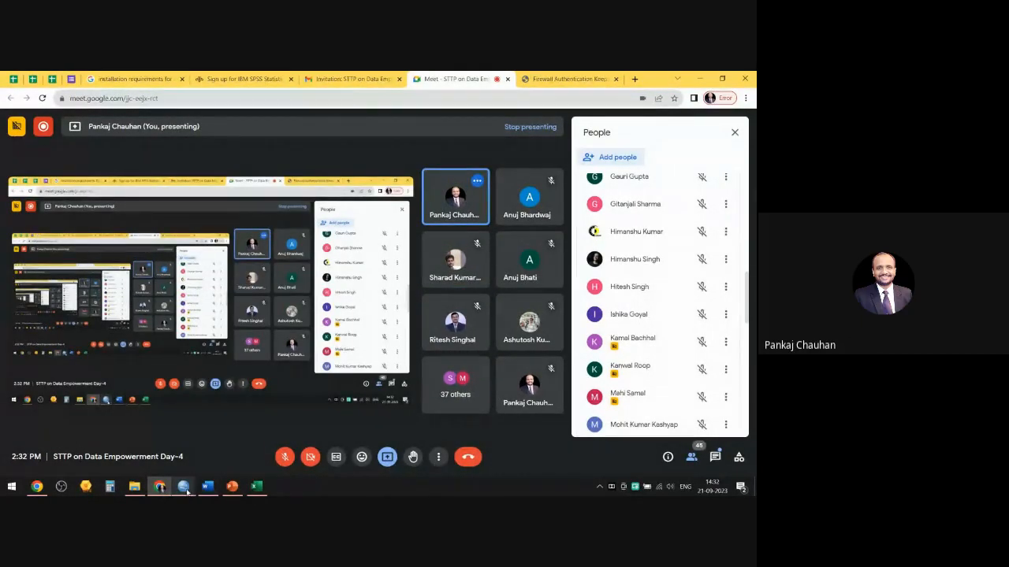
{"action": "mouse_move", "coordinate": [186, 492]}
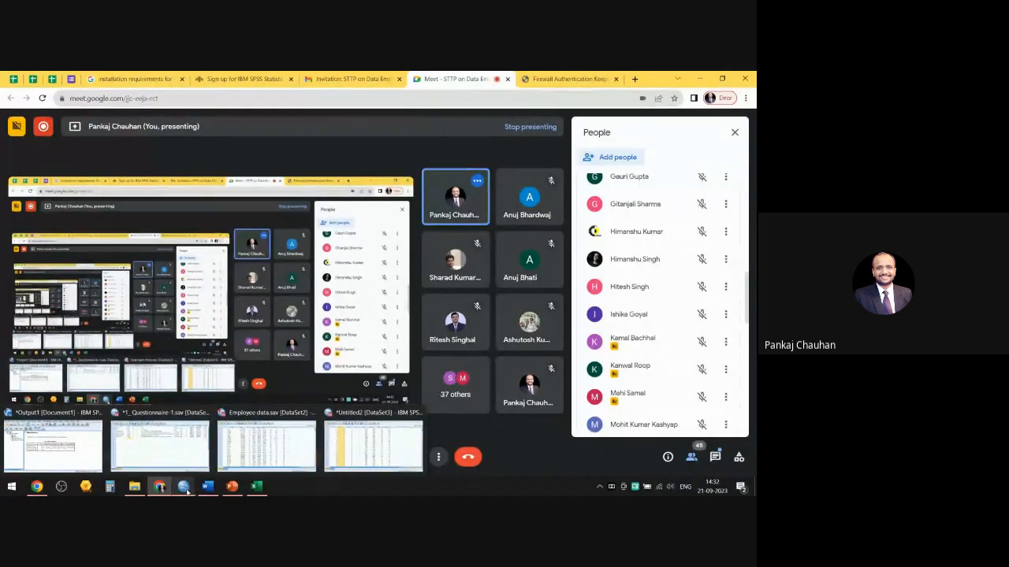
{"action": "left_click", "coordinate": [264, 447]}
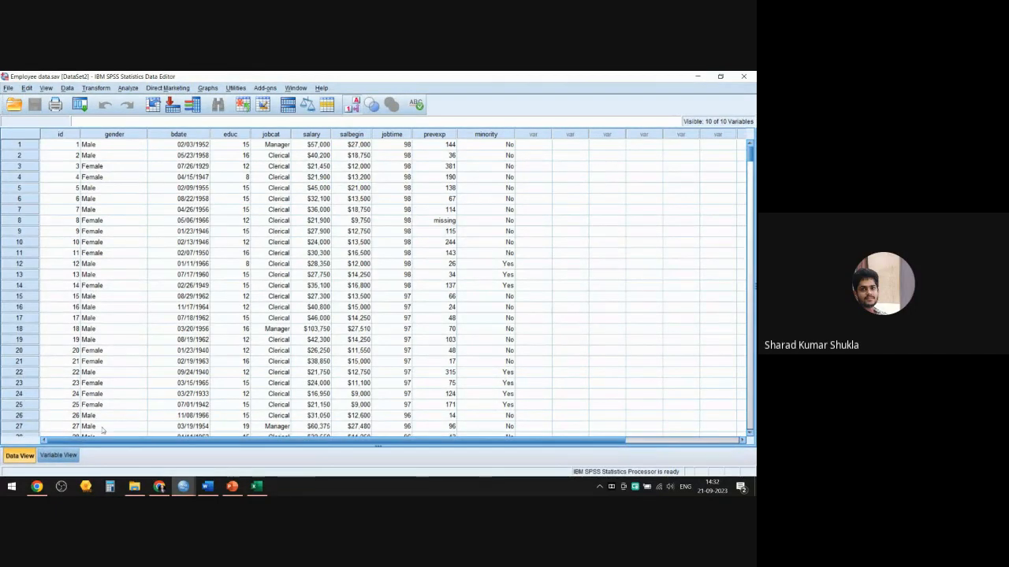
Compare the variable definitions of Employee data.sav with its data, ending on the variable definitions
{"action": "left_click", "coordinate": [76, 457]}
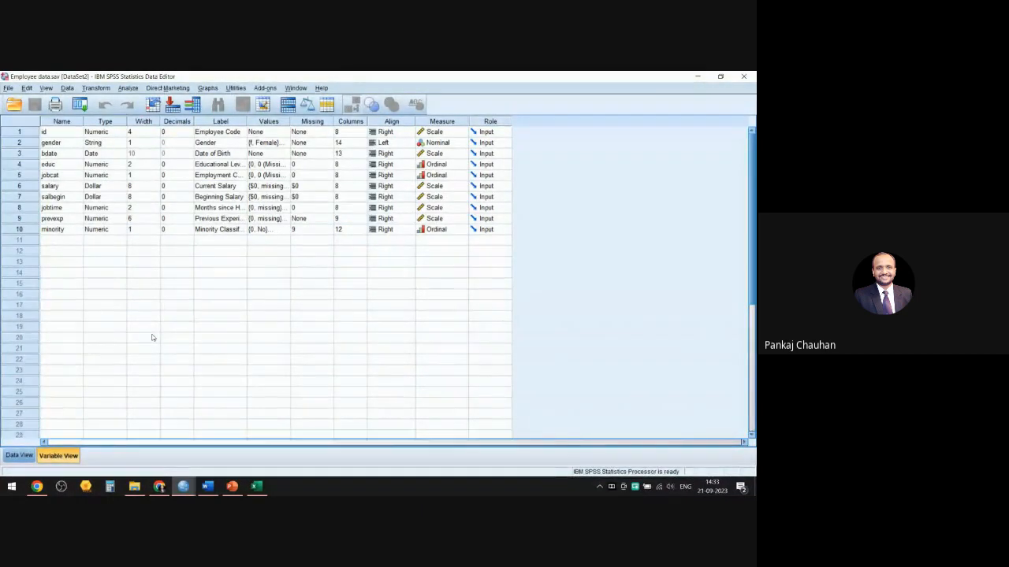
{"action": "left_click", "coordinate": [19, 456]}
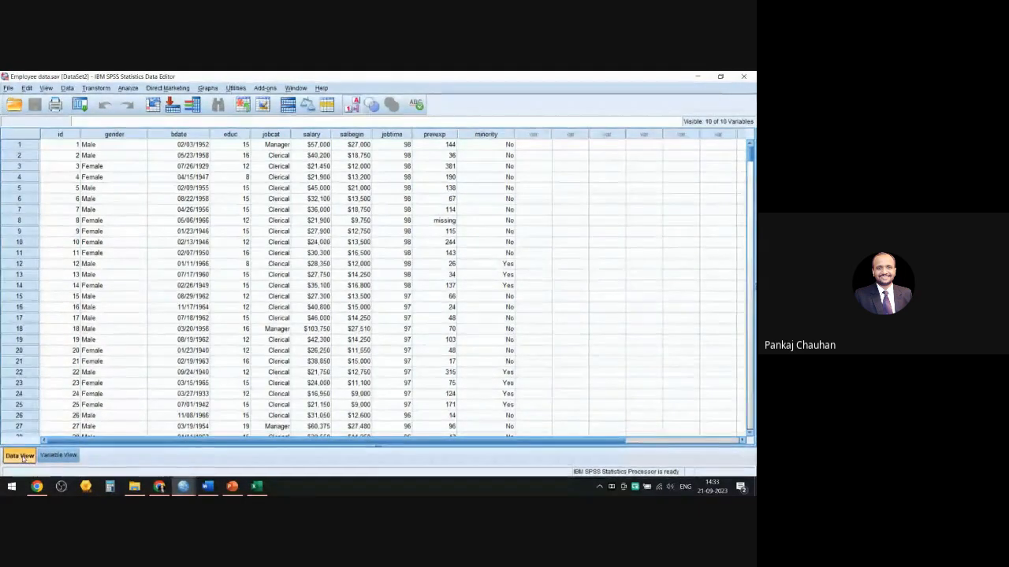
{"action": "left_click", "coordinate": [59, 456]}
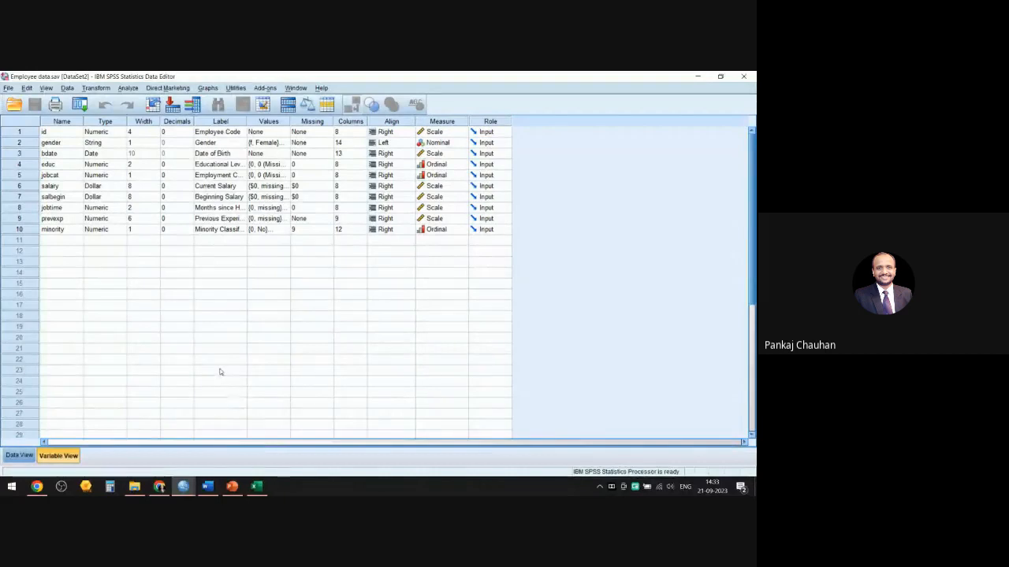
Bring up the SPSS output window, maximize it, and examine the Descriptive Statistics table
{"action": "left_click", "coordinate": [184, 487]}
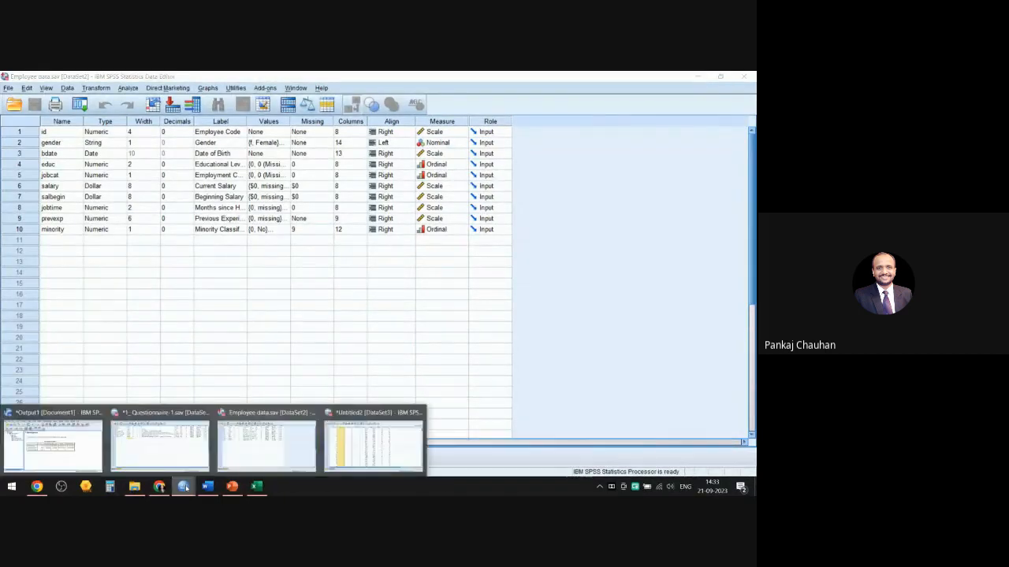
{"action": "left_click", "coordinate": [89, 452]}
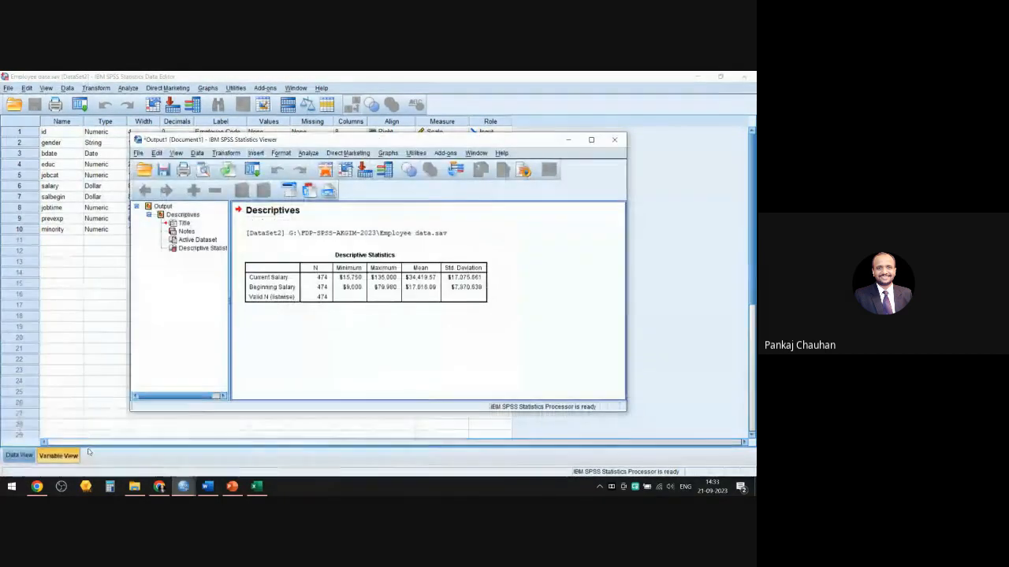
{"action": "left_click", "coordinate": [590, 139]}
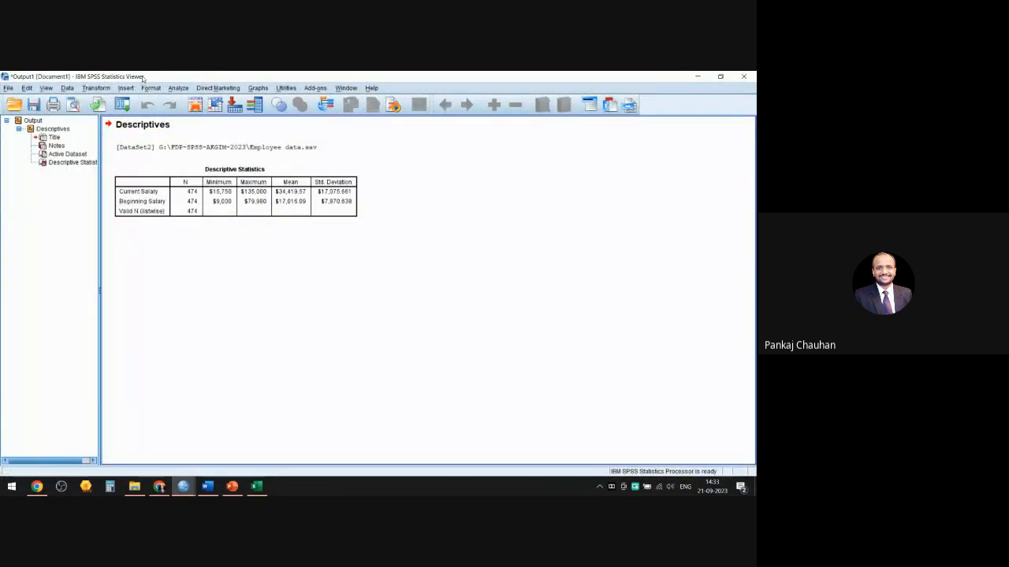
{"action": "left_click", "coordinate": [286, 216]}
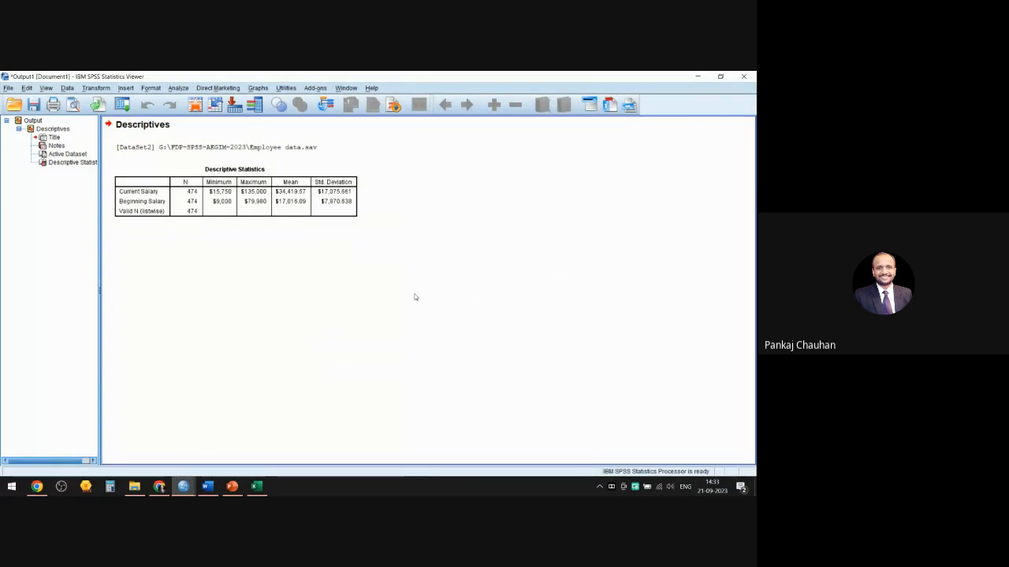
Examine the N, minimum, maximum, mean and standard deviation of both salary variables in the Descriptive Statistics table
{"action": "left_click", "coordinate": [189, 207]}
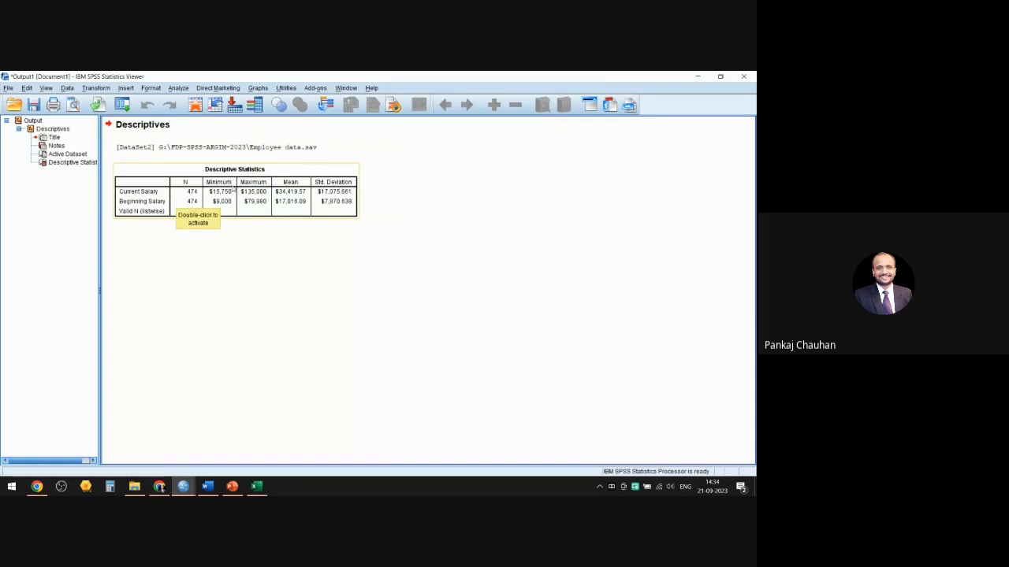
{"action": "left_click", "coordinate": [233, 191]}
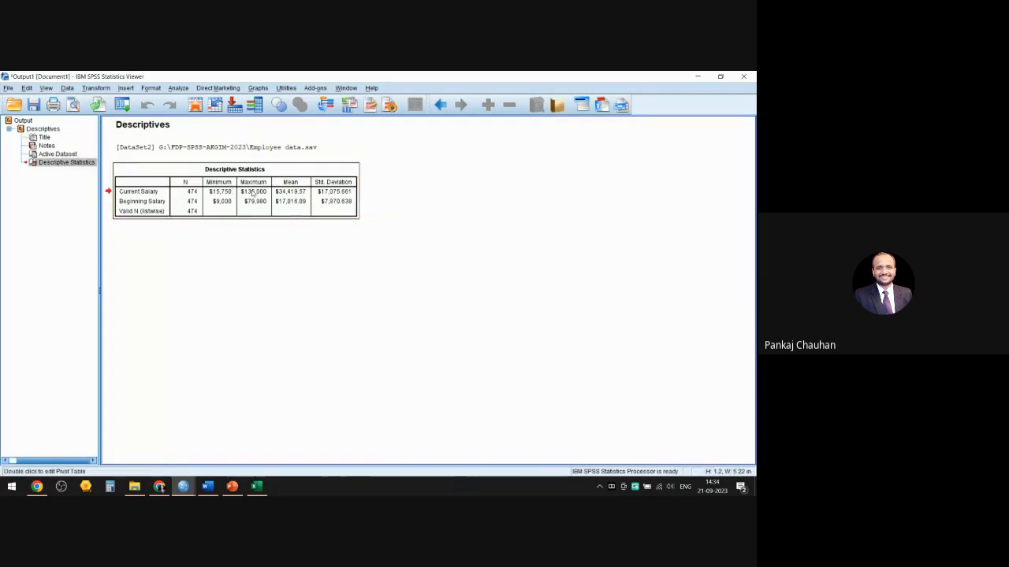
{"action": "left_click", "coordinate": [293, 200]}
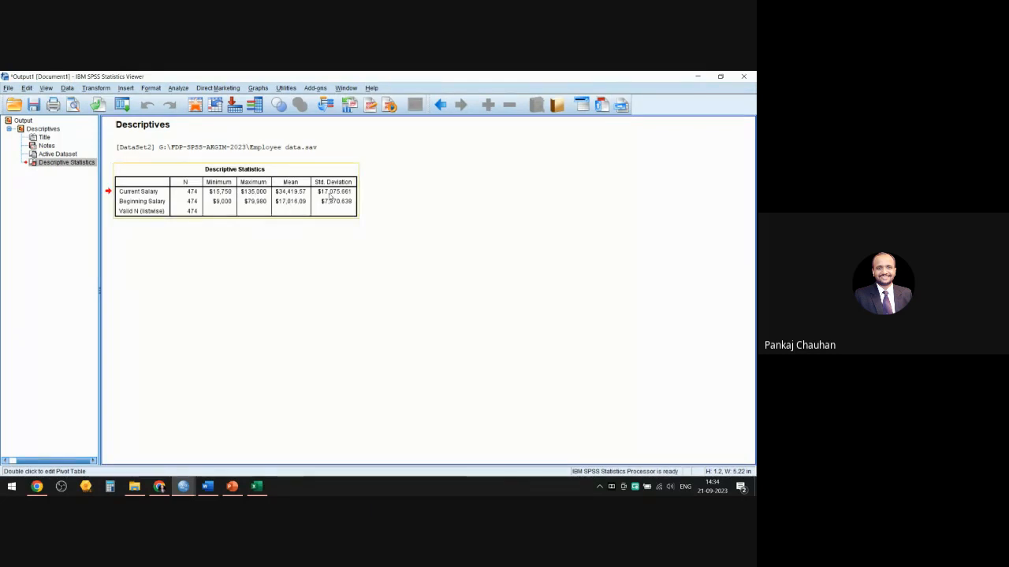
{"action": "left_click", "coordinate": [330, 196]}
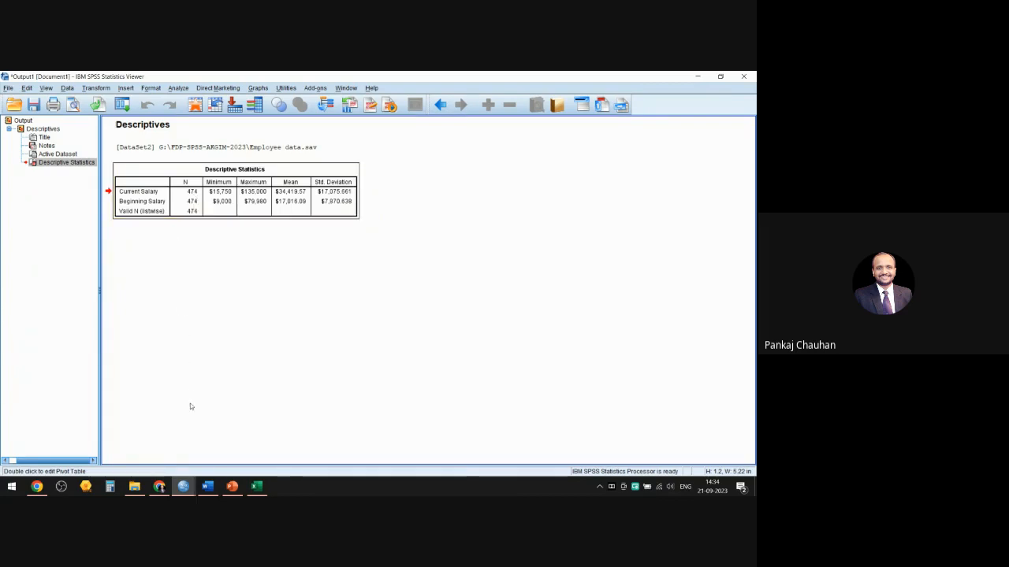
Return to the Employee data.sav dataset, show its data values, and look through the cases down to the last one
{"action": "mouse_move", "coordinate": [183, 487]}
{"action": "left_click", "coordinate": [223, 446]}
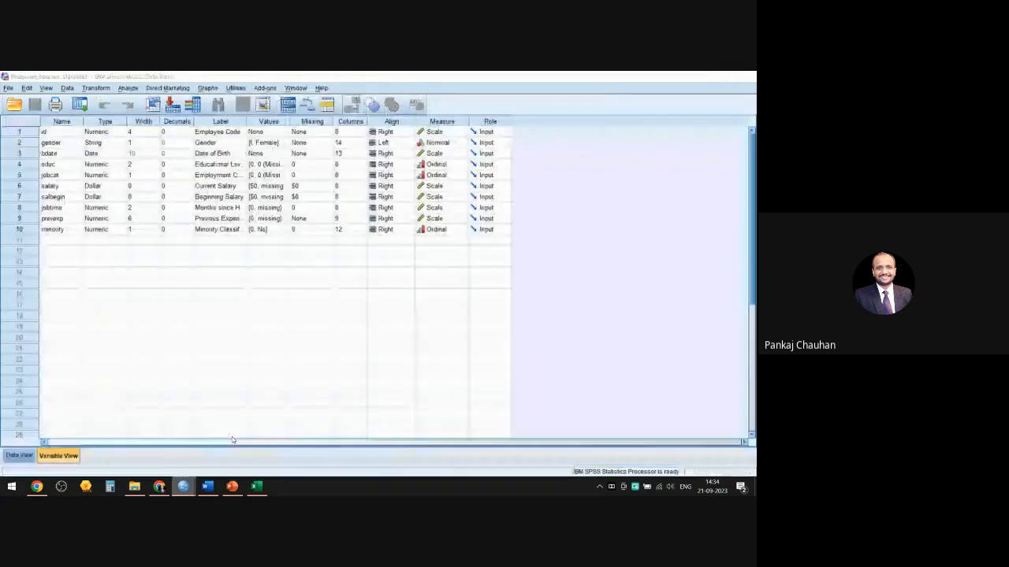
{"action": "left_click", "coordinate": [22, 456]}
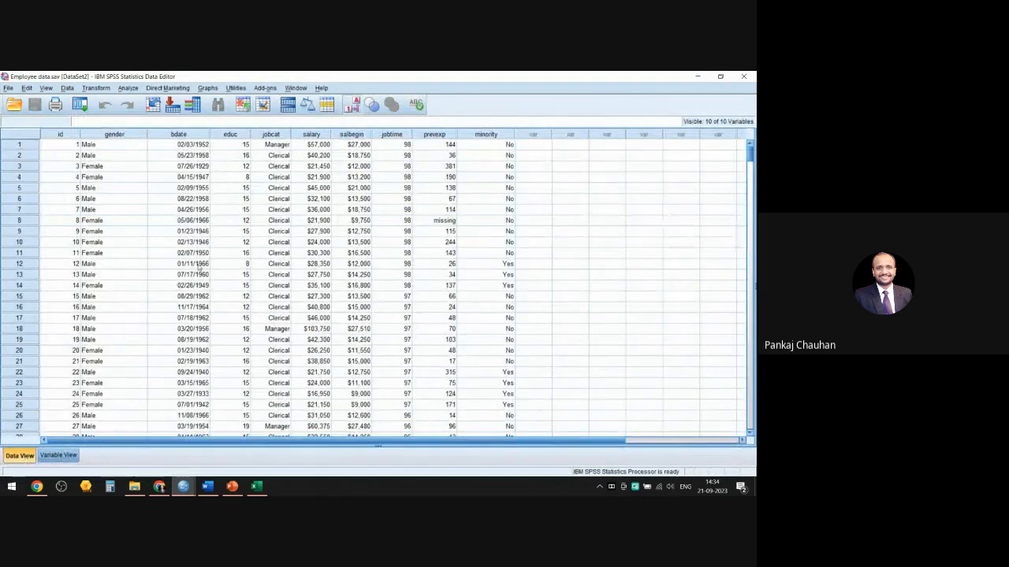
{"action": "scroll", "coordinate": [379, 284], "scroll_direction": "down", "scroll_amount": 13}
{"action": "left_click_drag", "start_coordinate": [752, 180], "coordinate": [752, 408]}
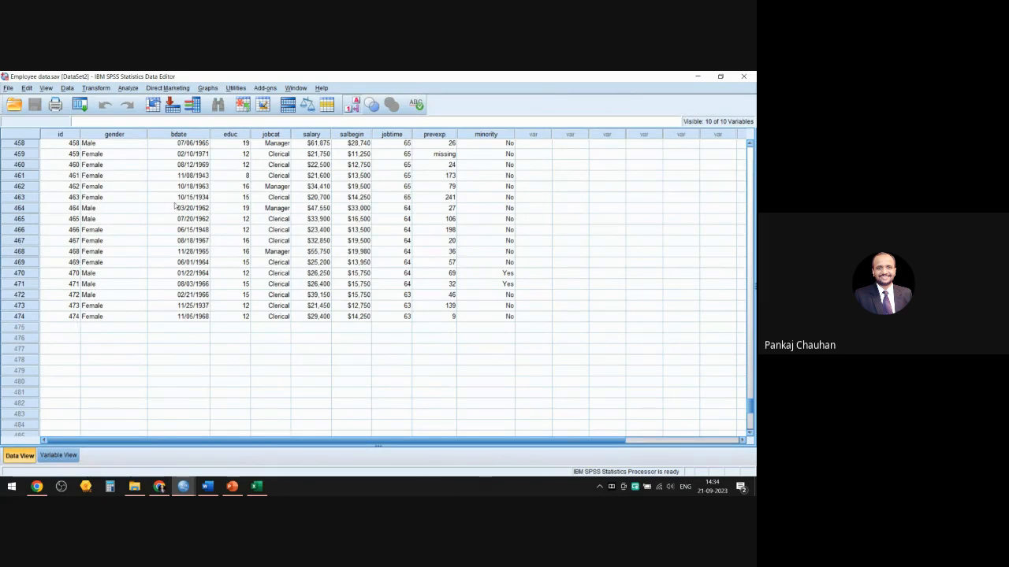
Review the chosen variables and statistics options of the Descriptives analysis, cancel it, and return to the output window
{"action": "left_click", "coordinate": [129, 89]}
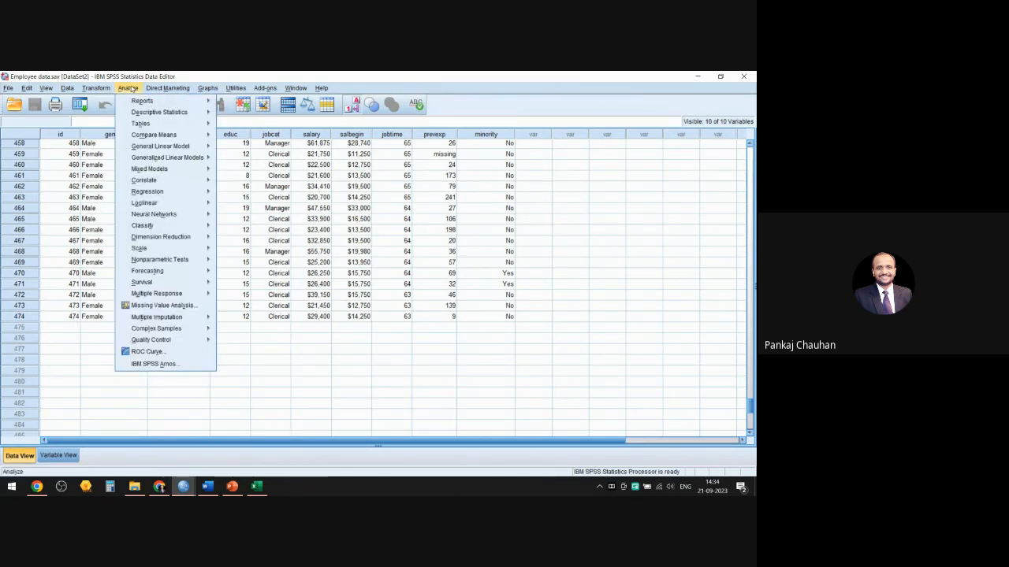
{"action": "mouse_move", "coordinate": [158, 115]}
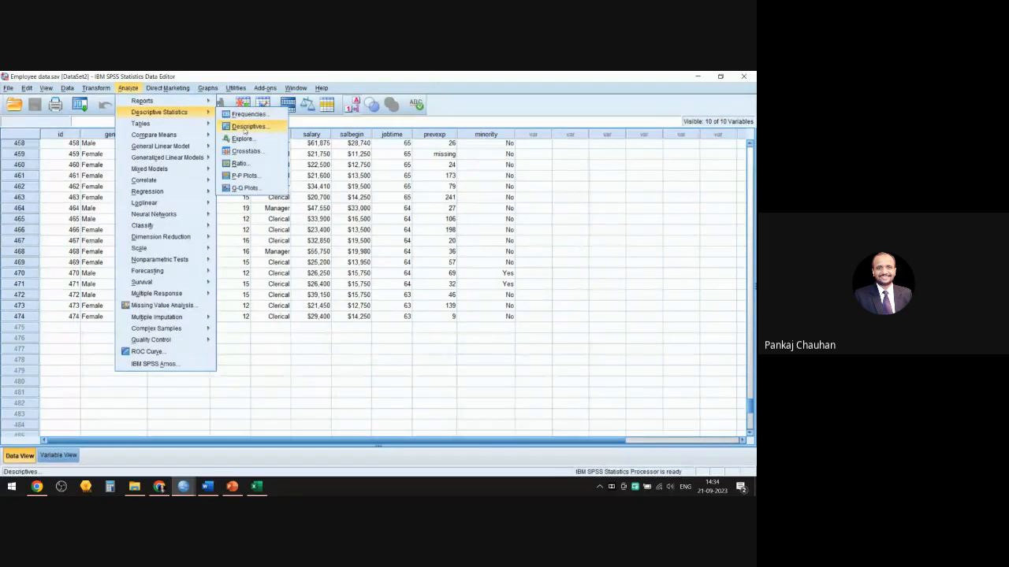
{"action": "left_click", "coordinate": [248, 127]}
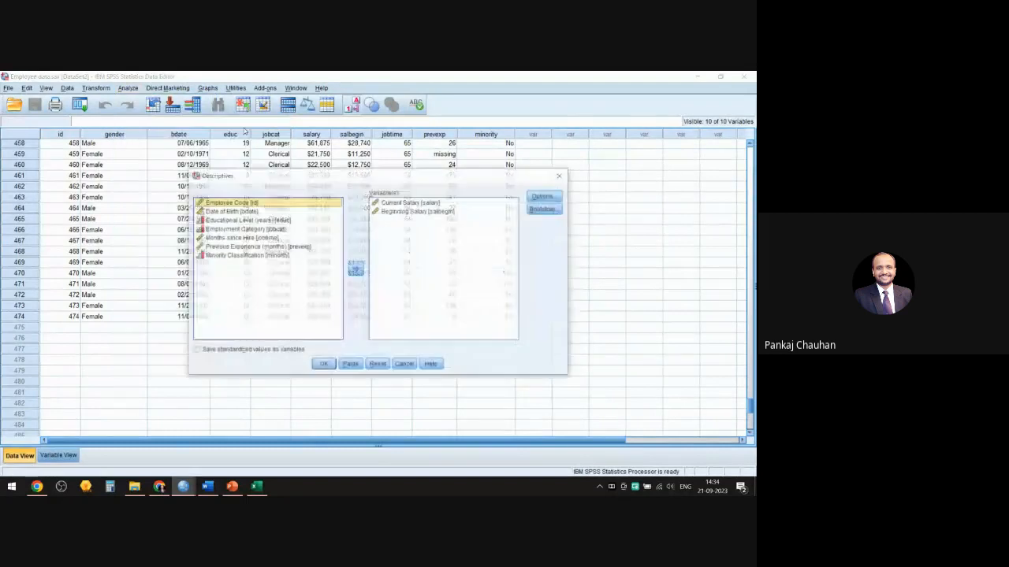
{"action": "left_click", "coordinate": [418, 211]}
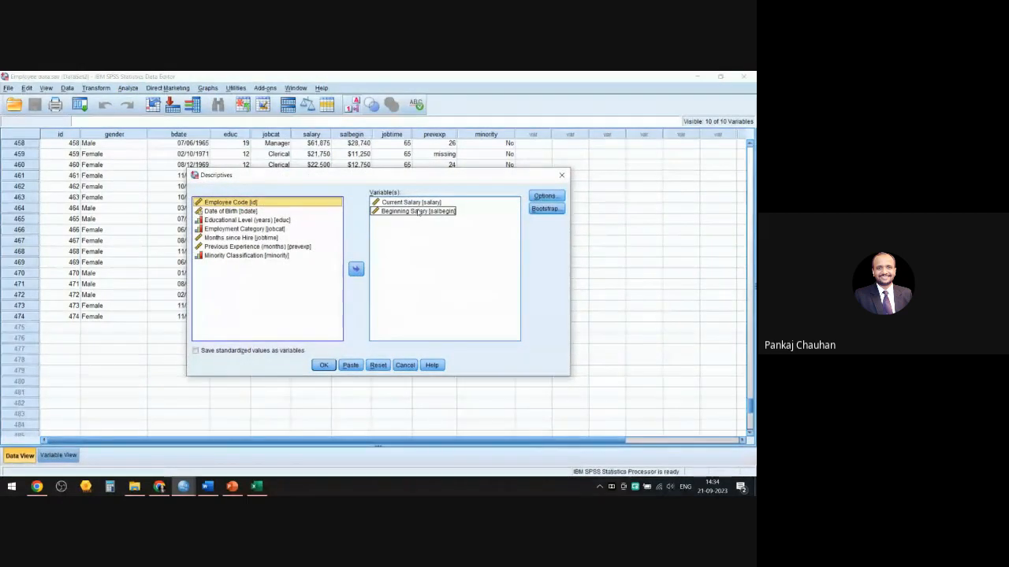
{"action": "left_click", "coordinate": [546, 195]}
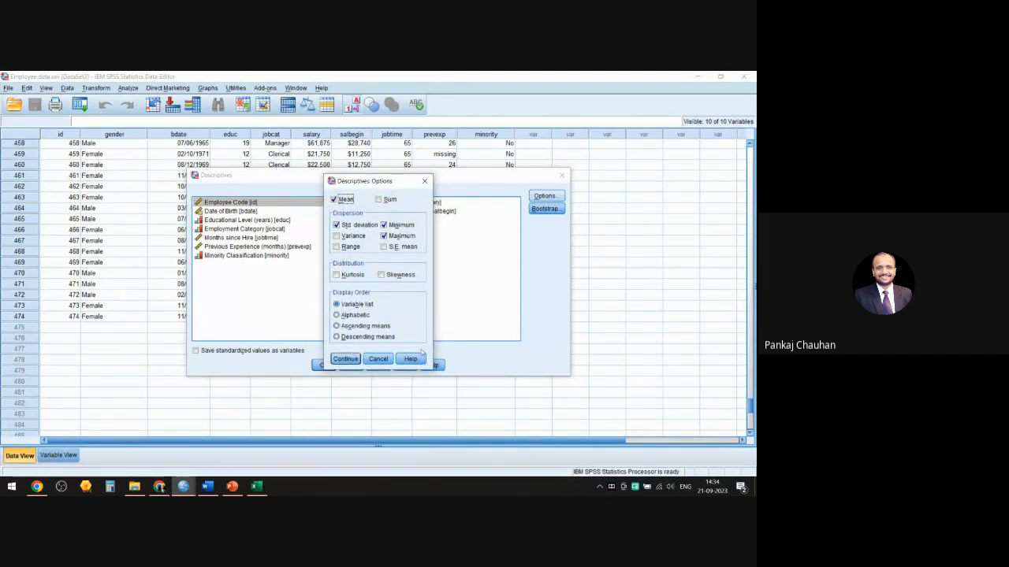
{"action": "left_click", "coordinate": [390, 359]}
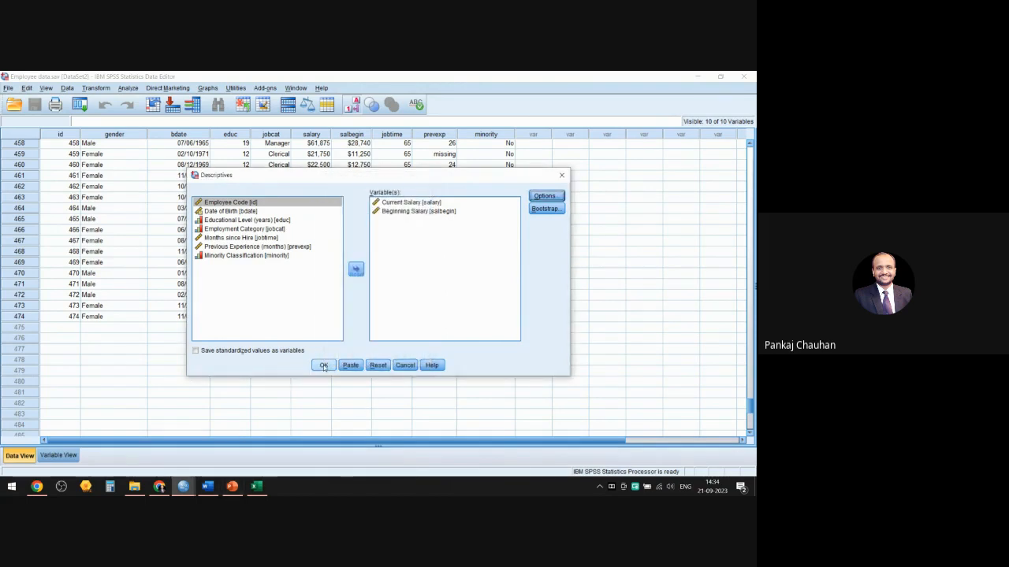
{"action": "left_click", "coordinate": [406, 366]}
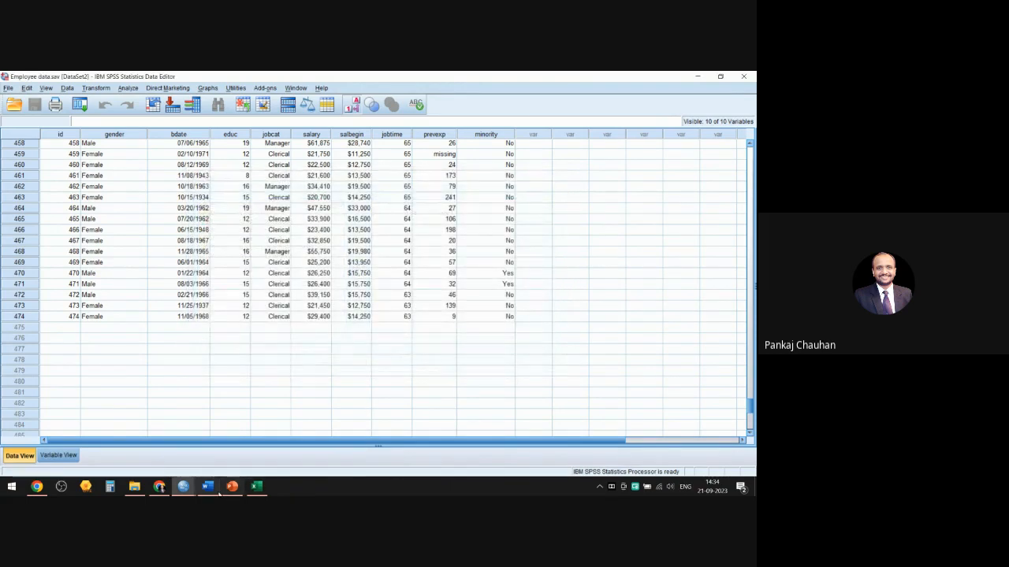
{"action": "mouse_move", "coordinate": [189, 490]}
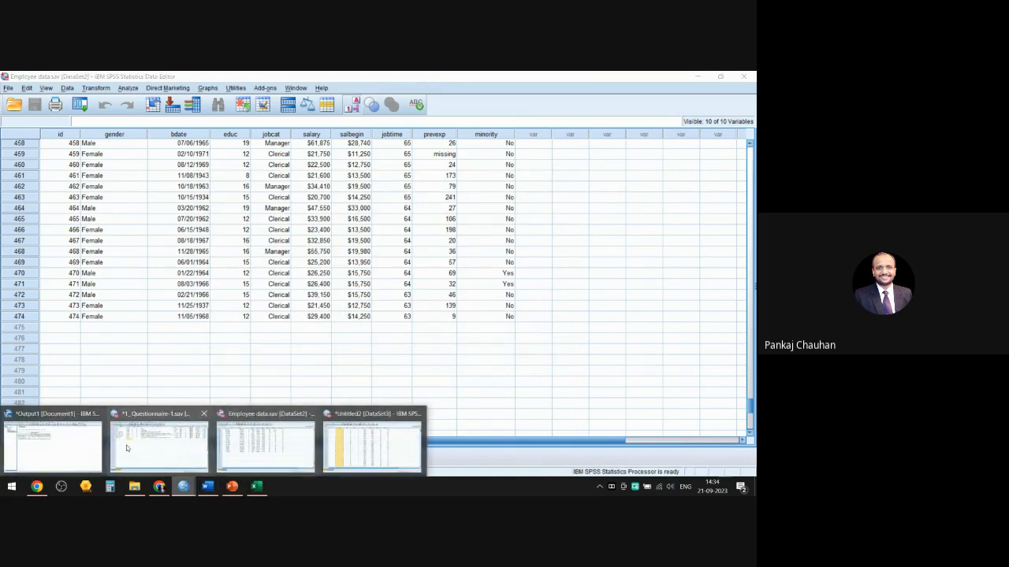
{"action": "left_click", "coordinate": [89, 451]}
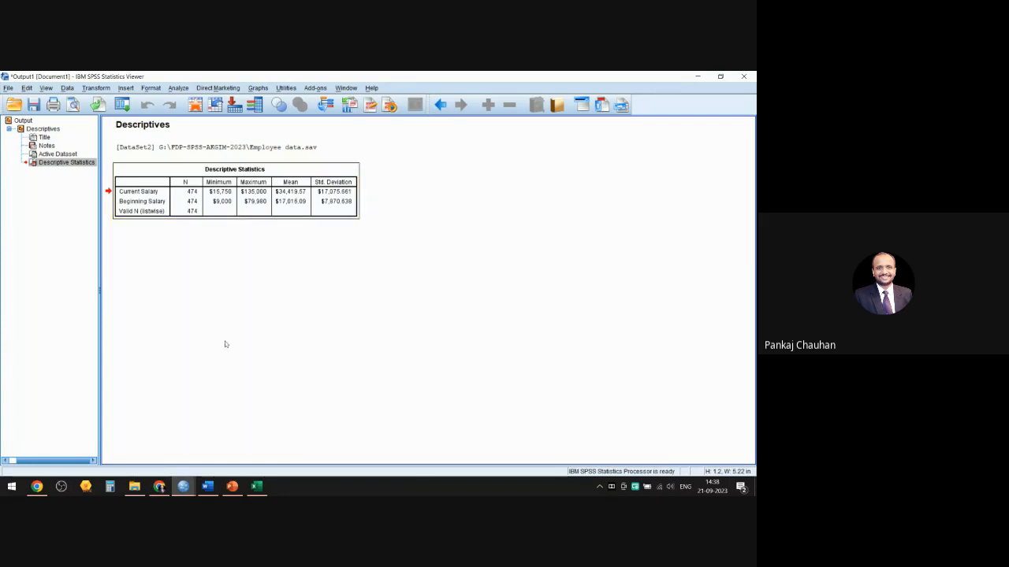
Return to the Employee data.sav dataset and look through the values of the salary column
{"action": "mouse_move", "coordinate": [183, 489]}
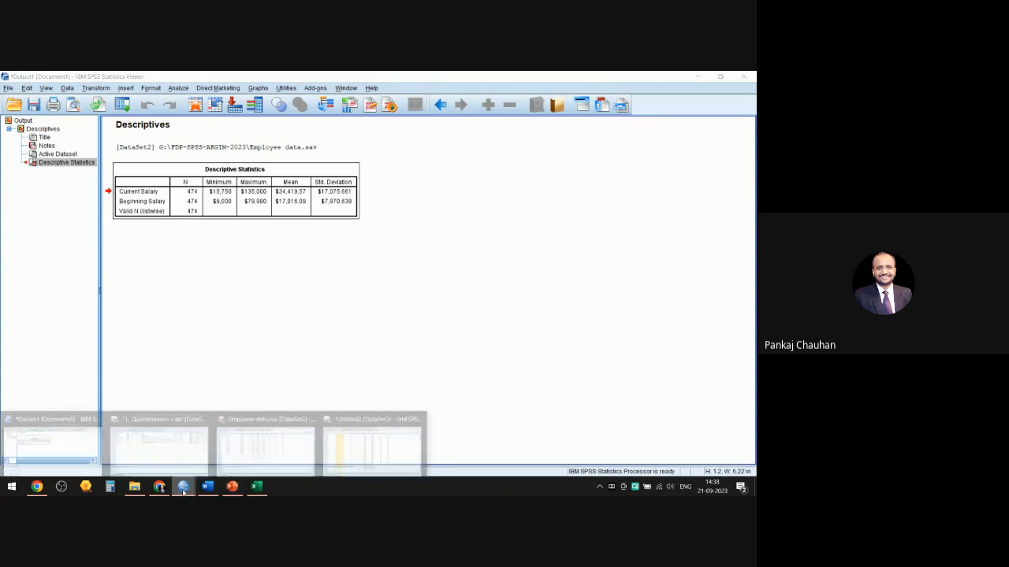
{"action": "left_click", "coordinate": [266, 452]}
{"action": "scroll", "coordinate": [150, 343], "scroll_direction": "up", "scroll_amount": 3}
{"action": "scroll", "coordinate": [150, 344], "scroll_direction": "up", "scroll_amount": 9}
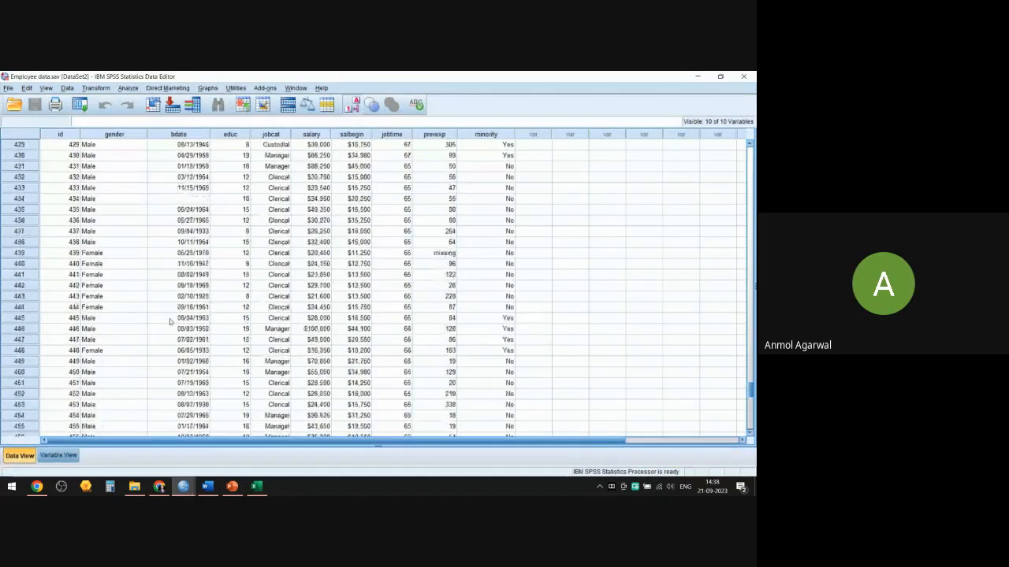
{"action": "left_click", "coordinate": [311, 135]}
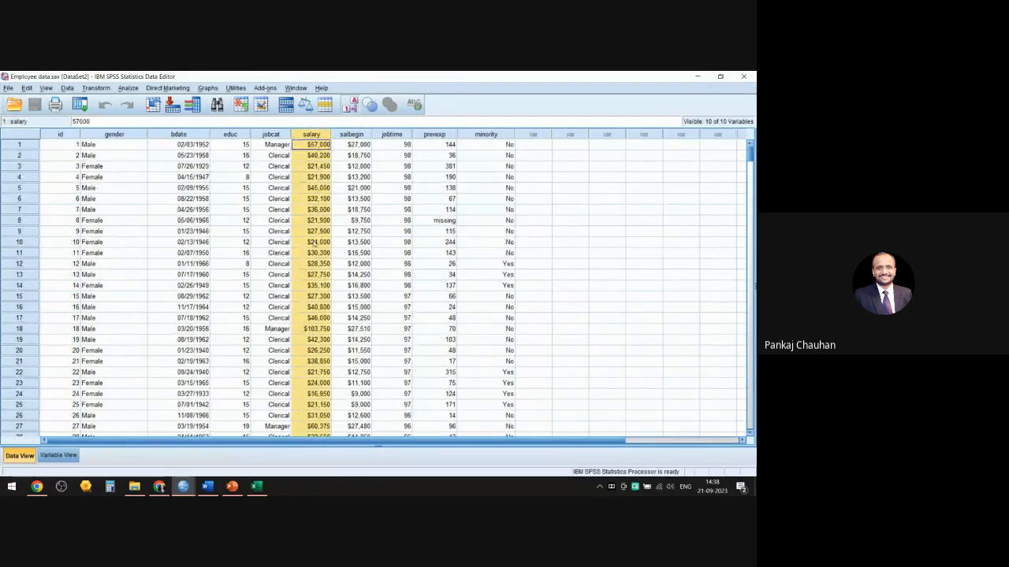
{"action": "scroll", "coordinate": [315, 245], "scroll_direction": "down", "scroll_amount": 14}
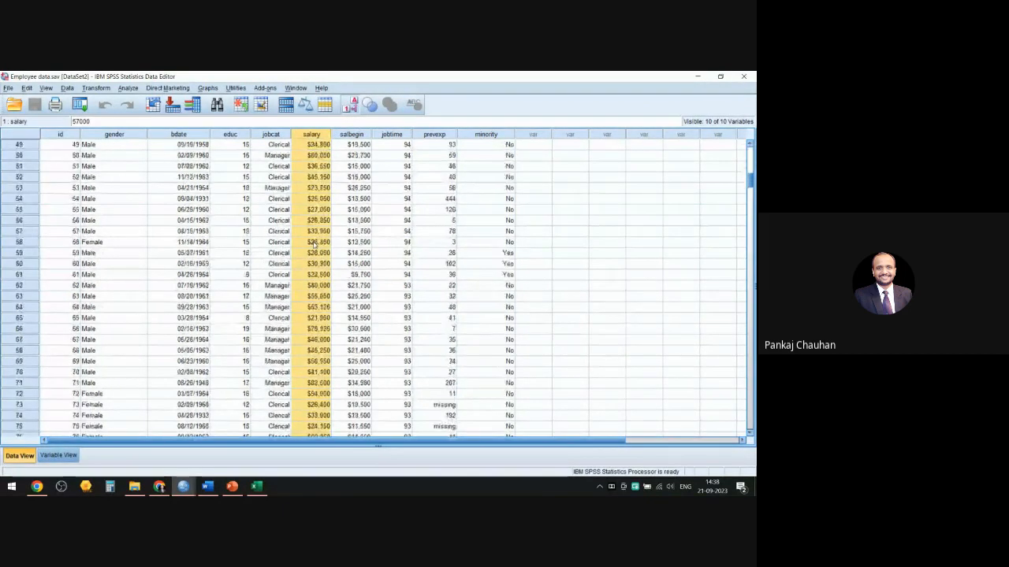
{"action": "scroll", "coordinate": [314, 245], "scroll_direction": "up", "scroll_amount": 12}
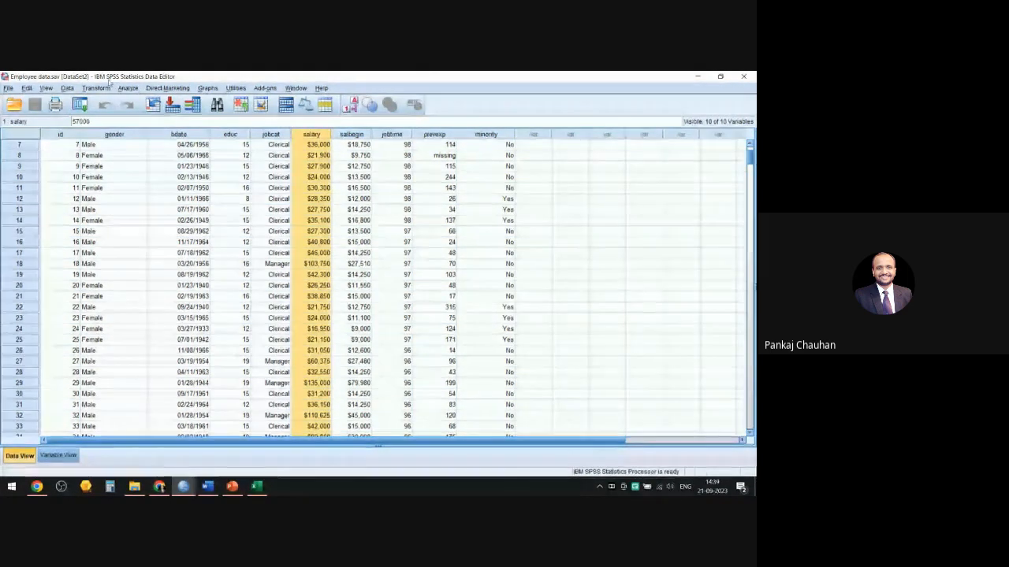
Check which statistics the Descriptives options offer, and close the analysis without running it
{"action": "left_click", "coordinate": [133, 89]}
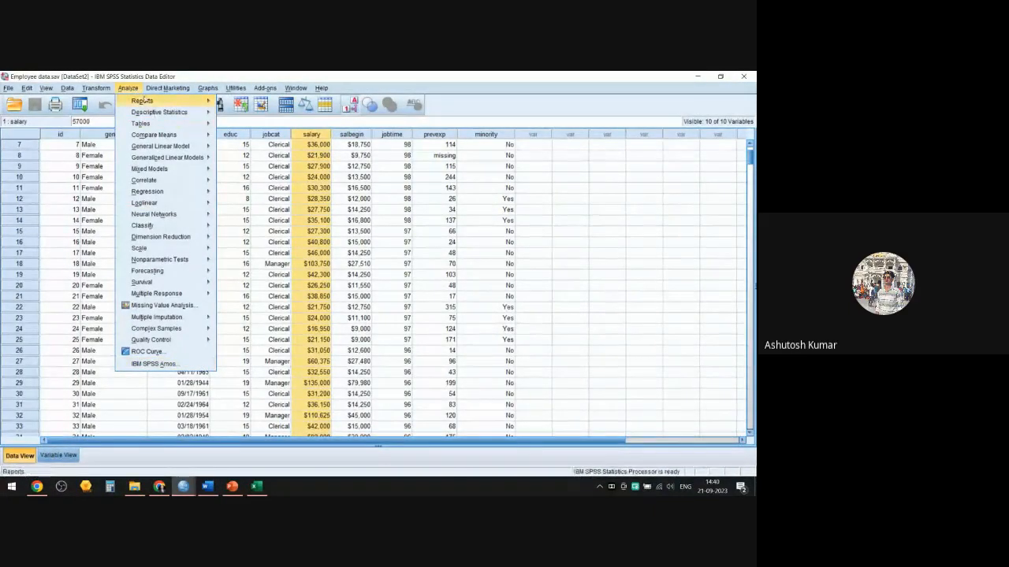
{"action": "mouse_move", "coordinate": [181, 111]}
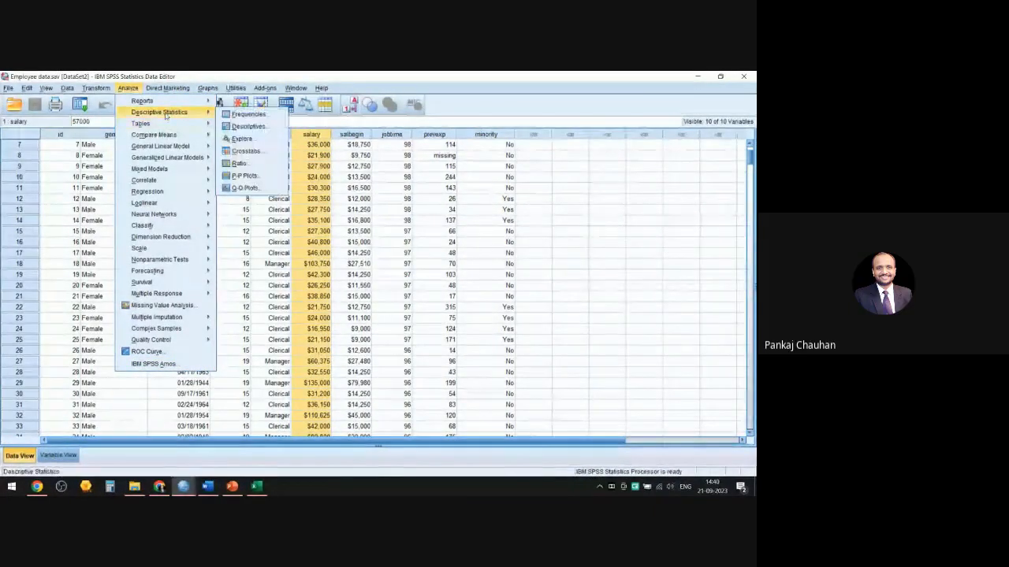
{"action": "left_click", "coordinate": [232, 126]}
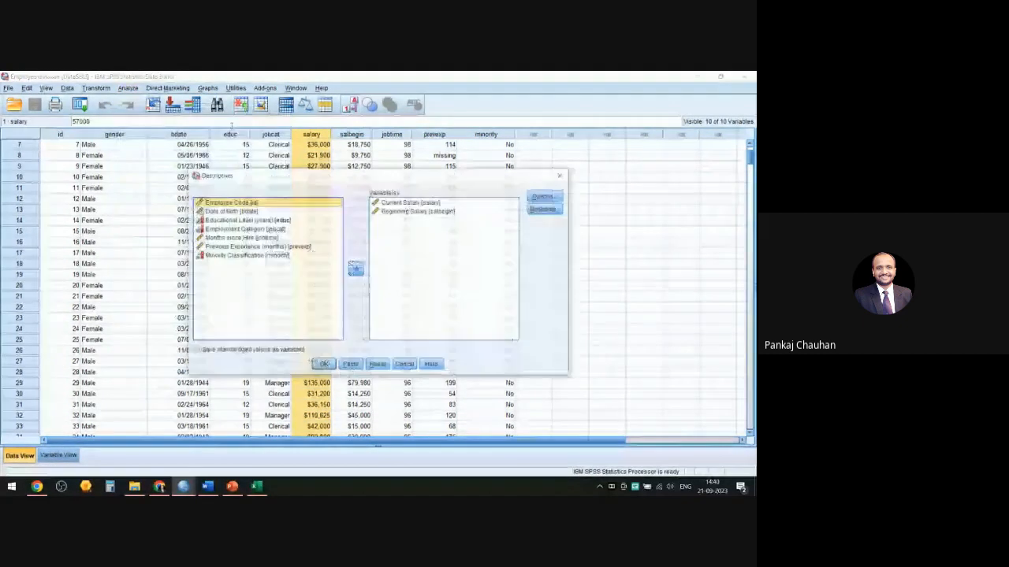
{"action": "left_click", "coordinate": [546, 197]}
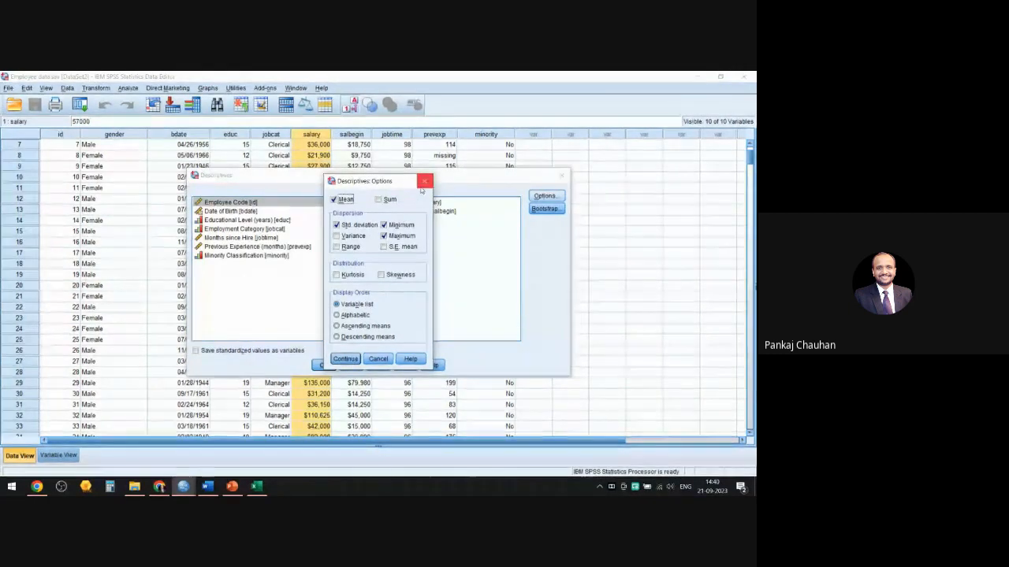
{"action": "left_click", "coordinate": [423, 184]}
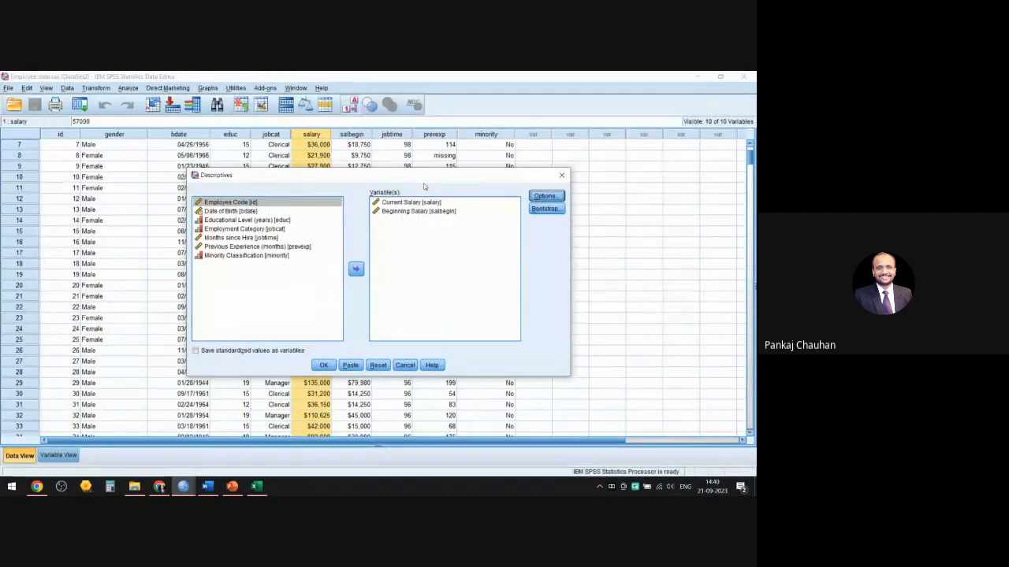
{"action": "left_click", "coordinate": [561, 175]}
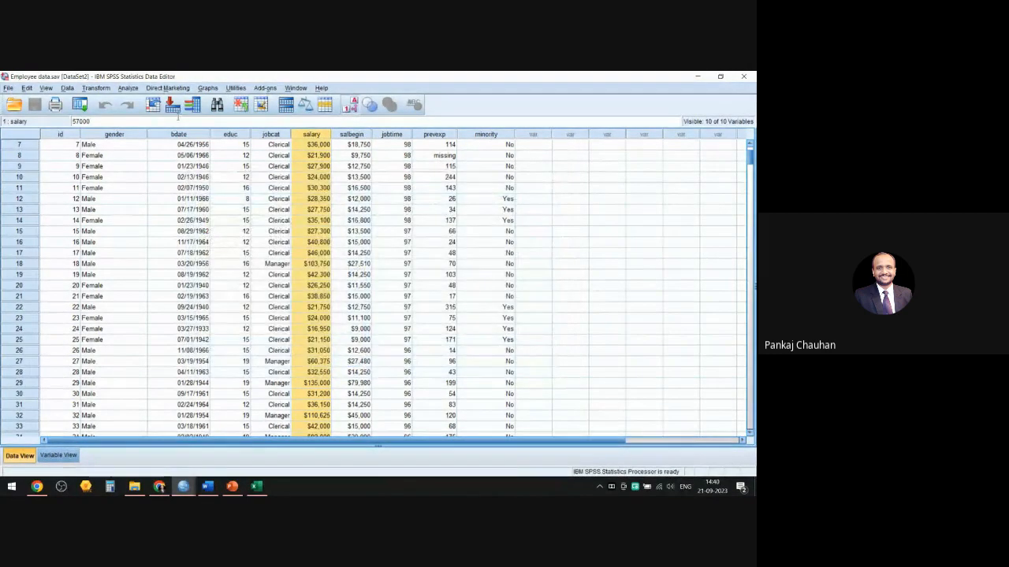
Start a Frequencies analysis and add Current Salary and Beginning Salary as its variables
{"action": "left_click", "coordinate": [129, 88]}
{"action": "mouse_move", "coordinate": [181, 112]}
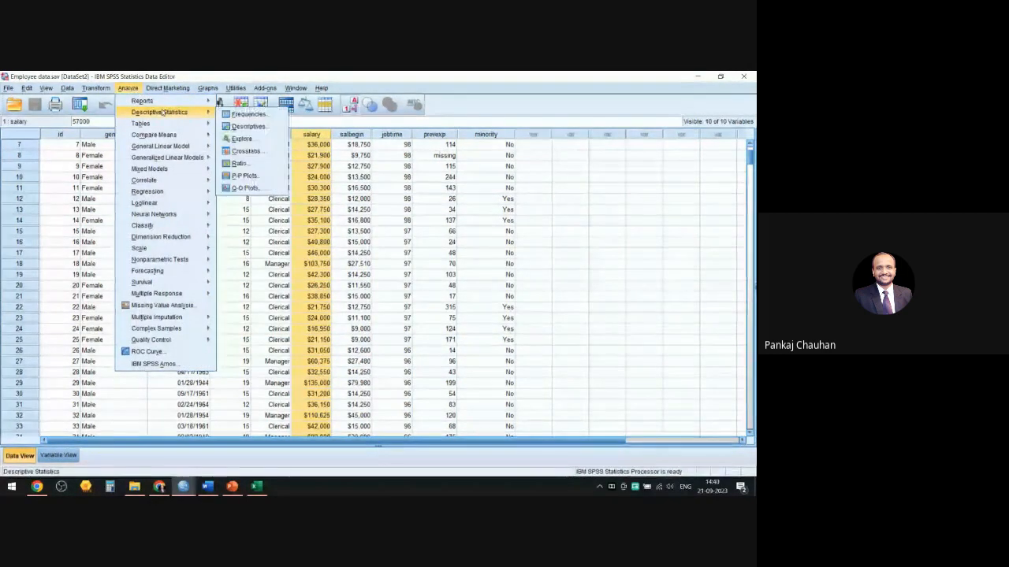
{"action": "left_click", "coordinate": [242, 114]}
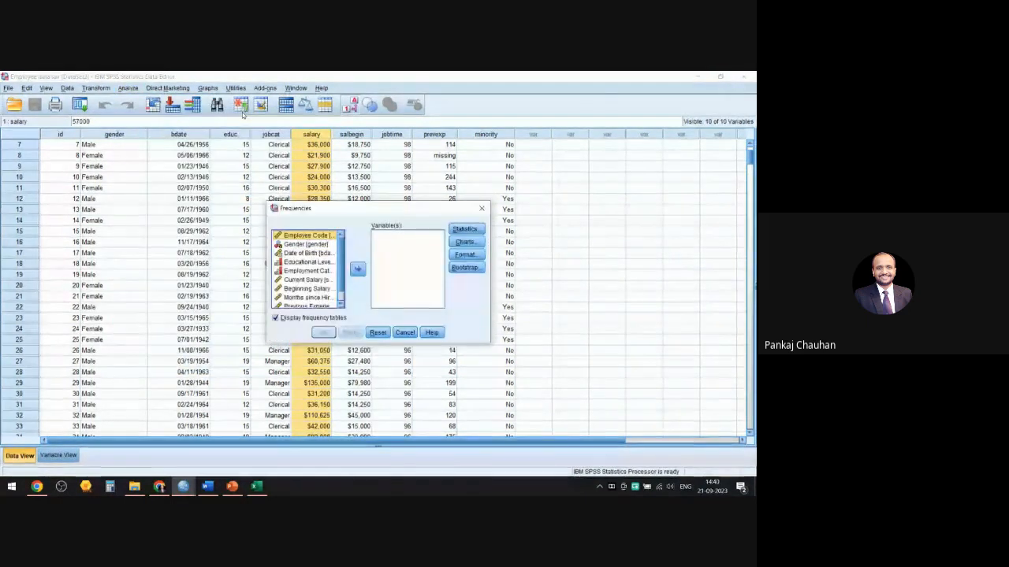
{"action": "left_click", "coordinate": [303, 281]}
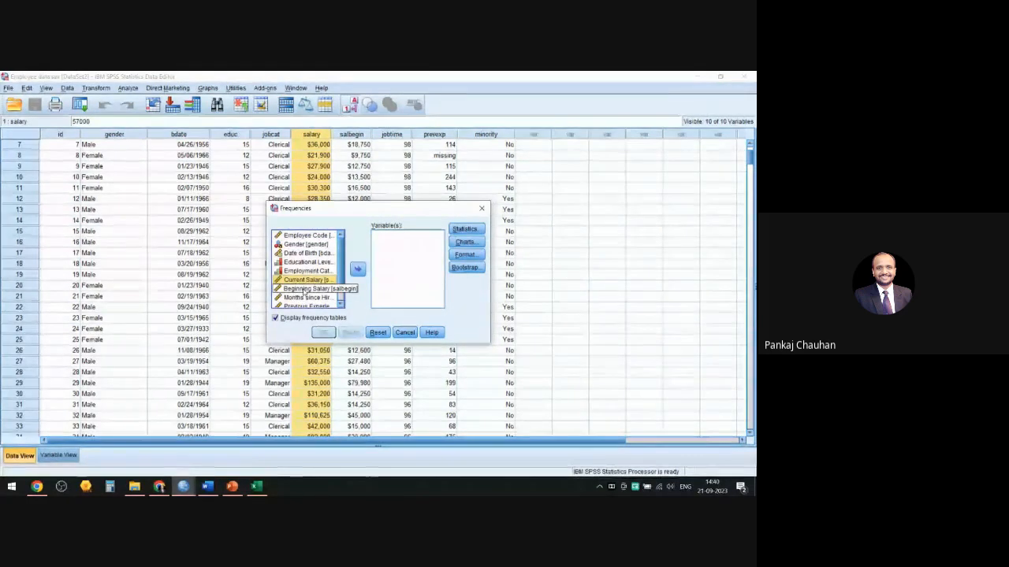
{"action": "left_click", "coordinate": [358, 270]}
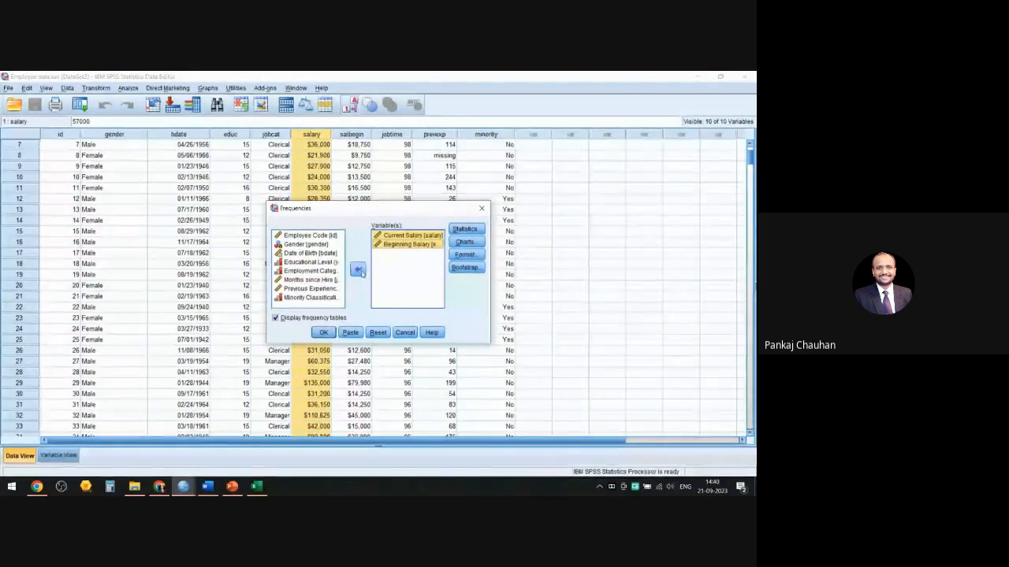
Select the median as the statistic for the Frequencies analysis and run it
{"action": "left_click", "coordinate": [465, 229]}
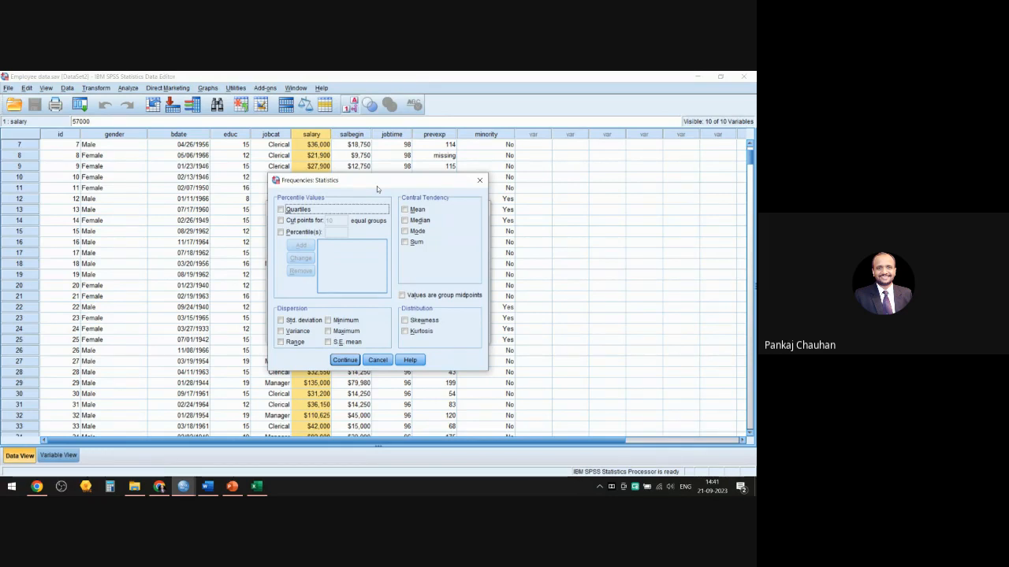
{"action": "left_click", "coordinate": [405, 221]}
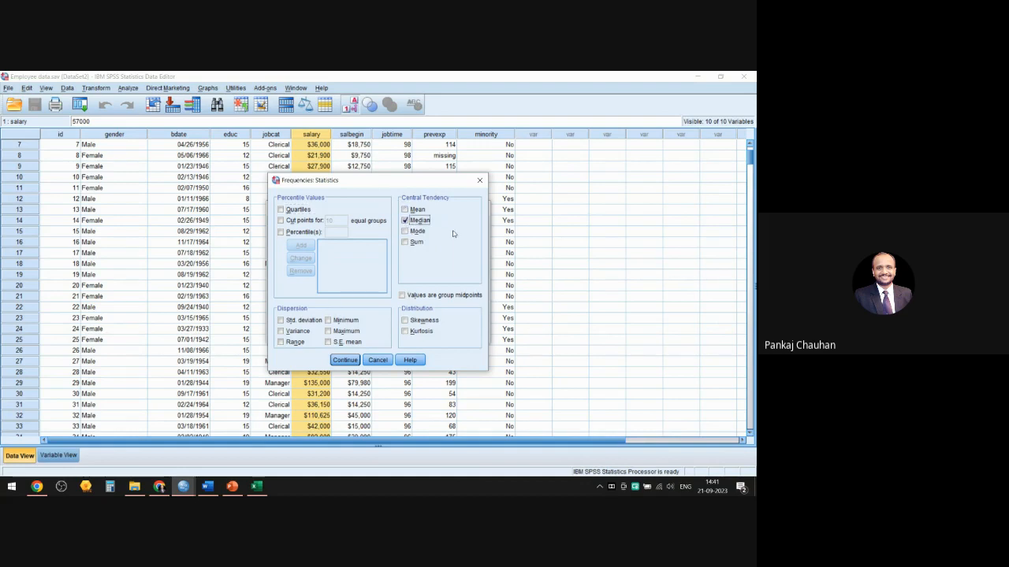
{"action": "left_click", "coordinate": [344, 360]}
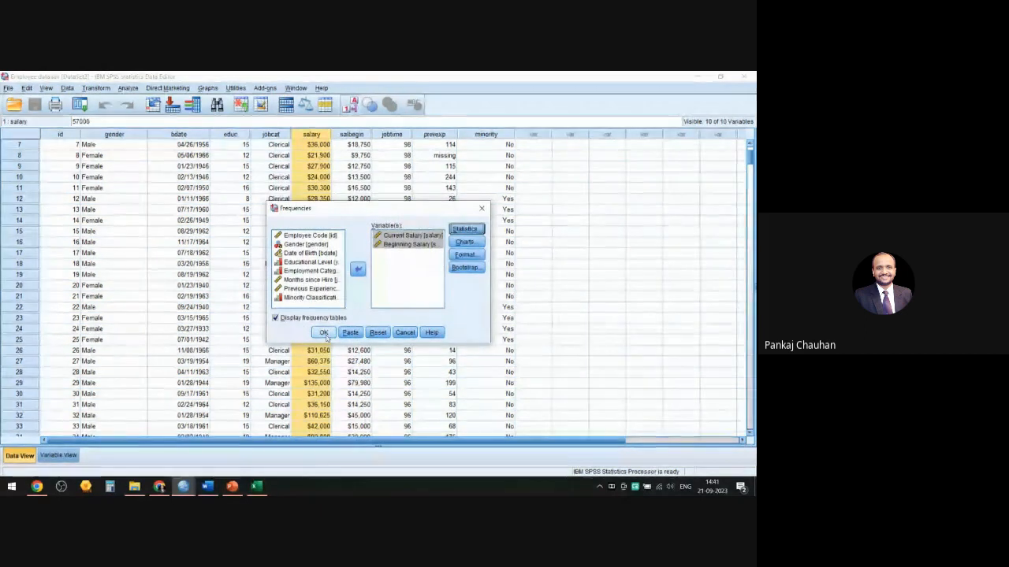
{"action": "left_click", "coordinate": [324, 334]}
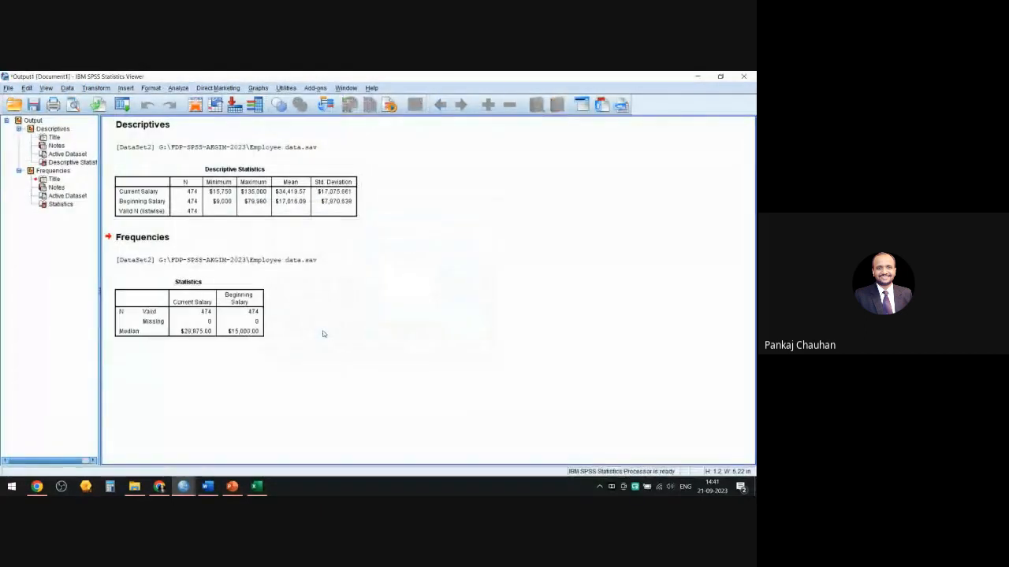
Compare the medians in the Frequencies table with the means in the Descriptive Statistics table for both salary variables
{"action": "left_click", "coordinate": [191, 337]}
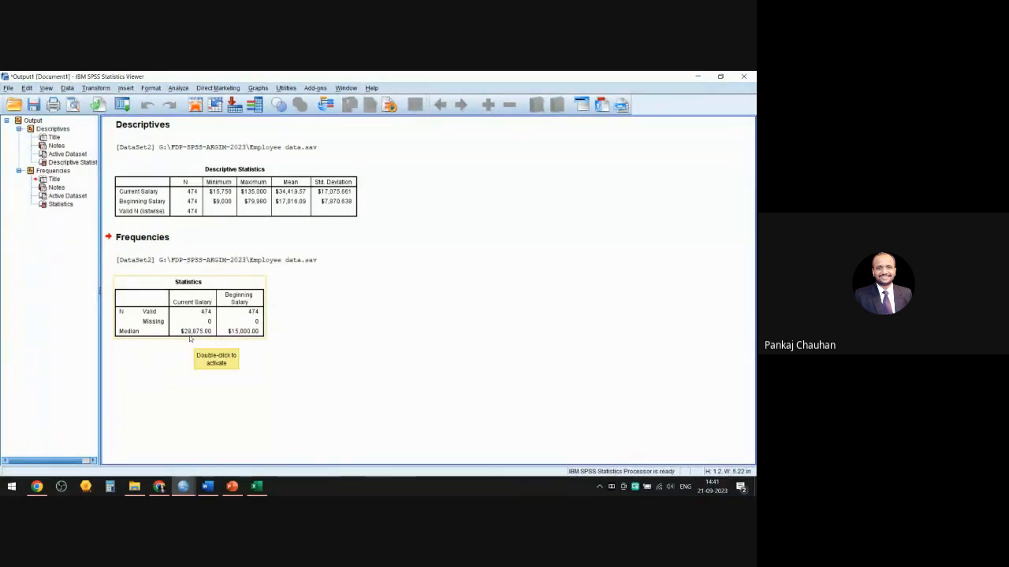
{"action": "left_click", "coordinate": [285, 197]}
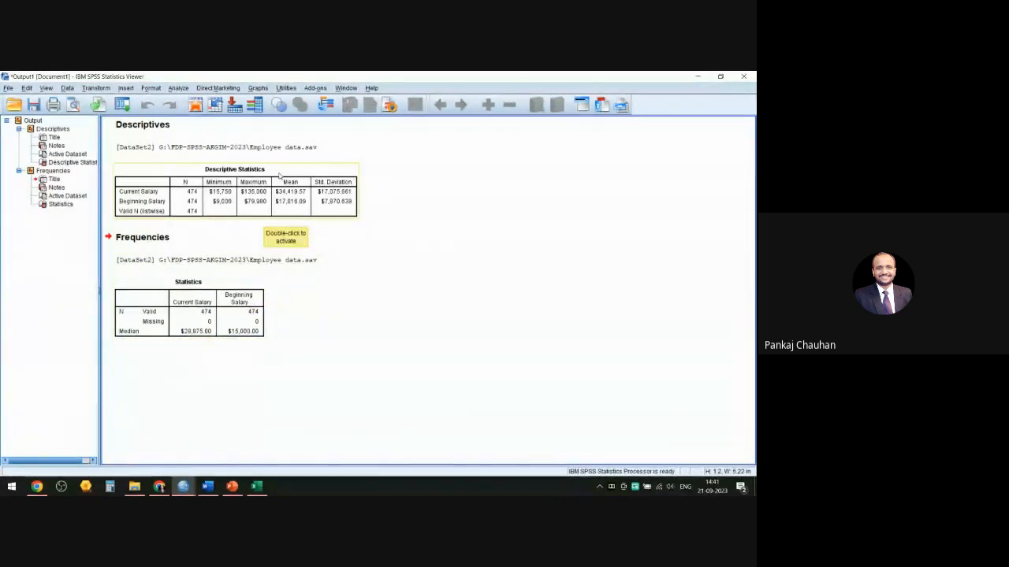
{"action": "left_click", "coordinate": [168, 391]}
{"action": "left_click", "coordinate": [290, 193]}
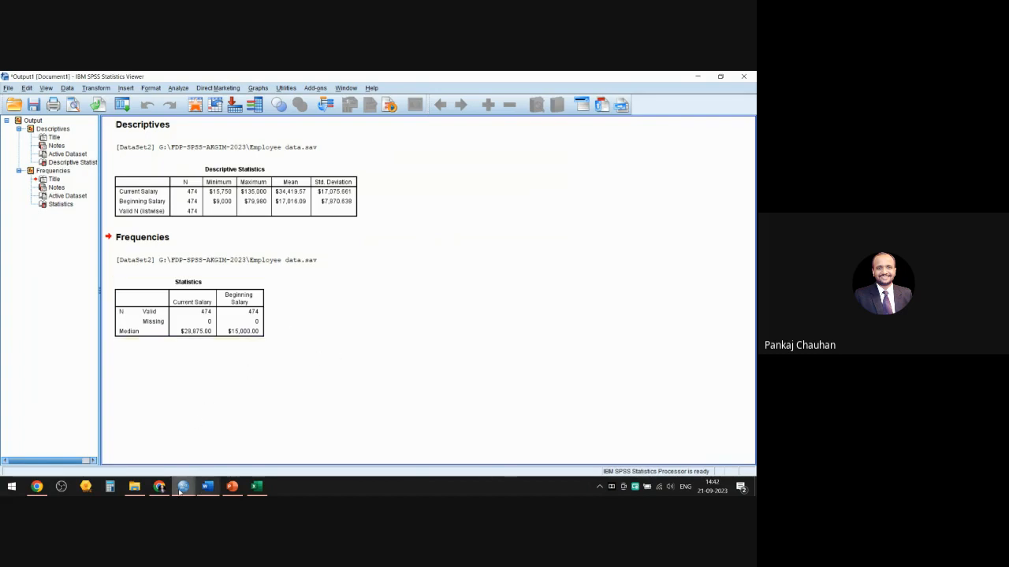
Return to the Employee data.sav dataset and check the value labels of the jobcat variable without changing them
{"action": "mouse_move", "coordinate": [182, 487]}
{"action": "left_click", "coordinate": [266, 442]}
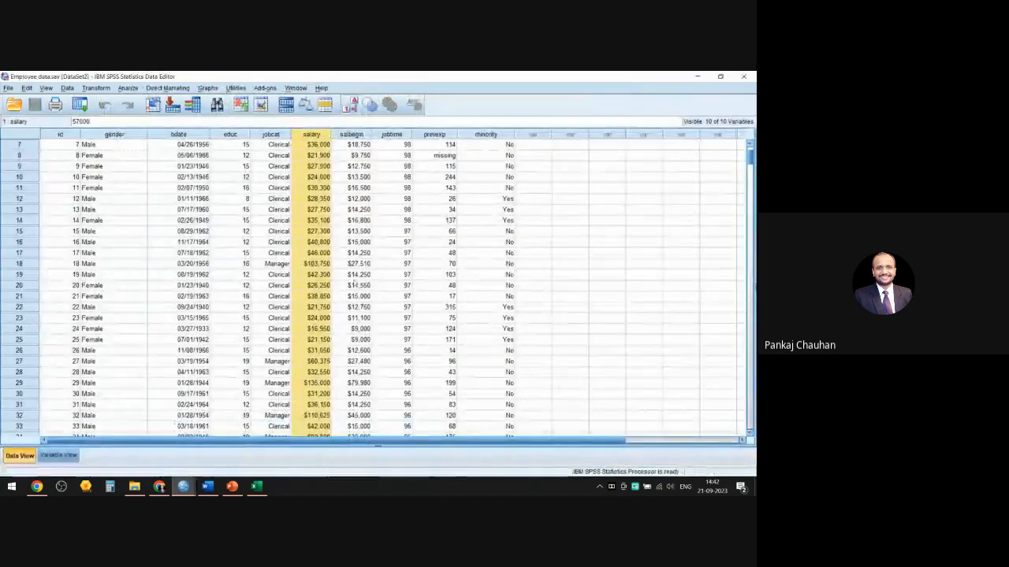
{"action": "left_click", "coordinate": [277, 155]}
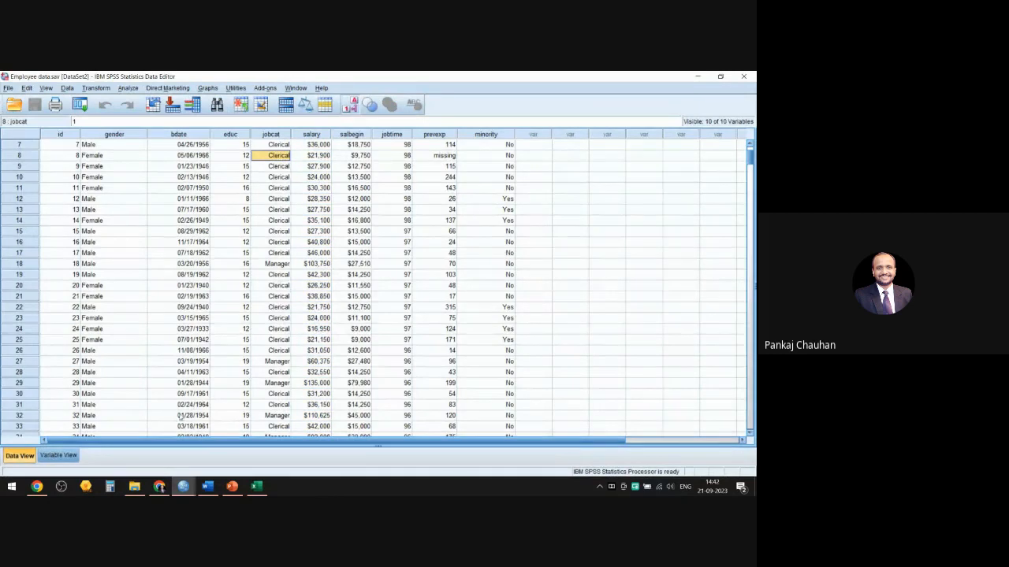
{"action": "left_click", "coordinate": [66, 457]}
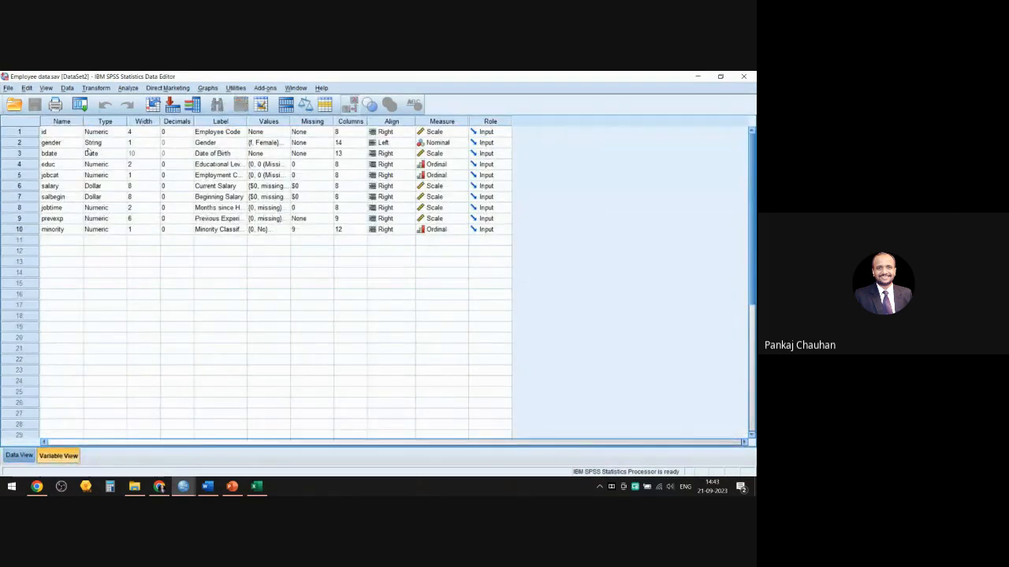
{"action": "double_click", "coordinate": [287, 178]}
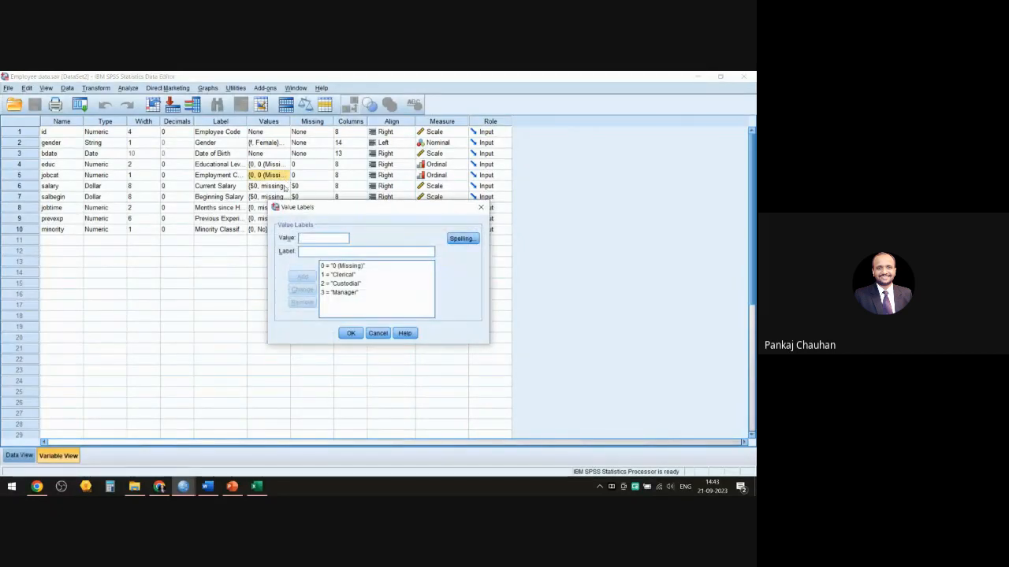
{"action": "left_click", "coordinate": [359, 293]}
{"action": "left_click", "coordinate": [361, 287]}
{"action": "left_click", "coordinate": [358, 276]}
{"action": "left_click", "coordinate": [378, 334]}
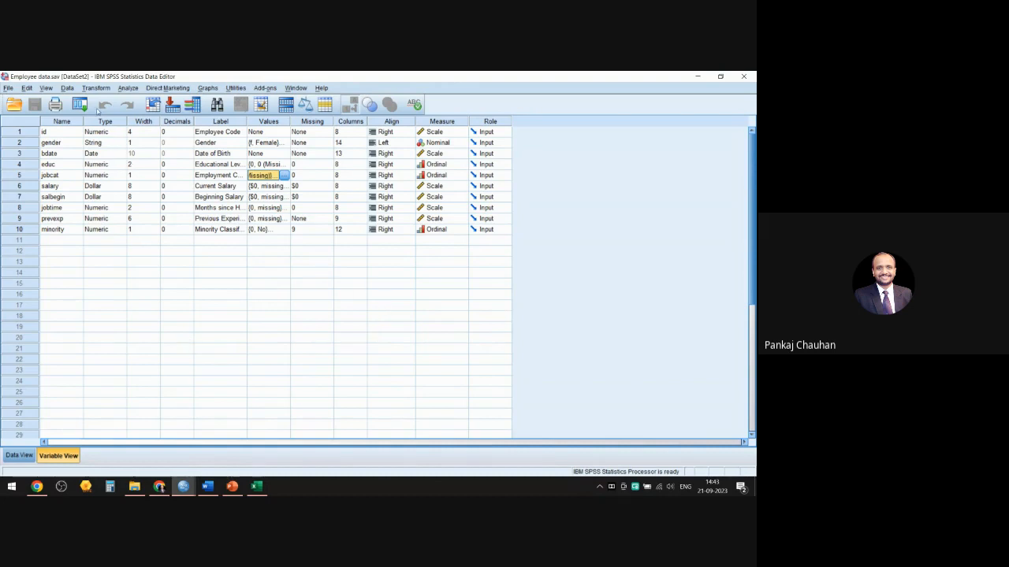
Sort the cases in the Employee data.sav dataset by Employment Category in descending order
{"action": "left_click", "coordinate": [67, 88]}
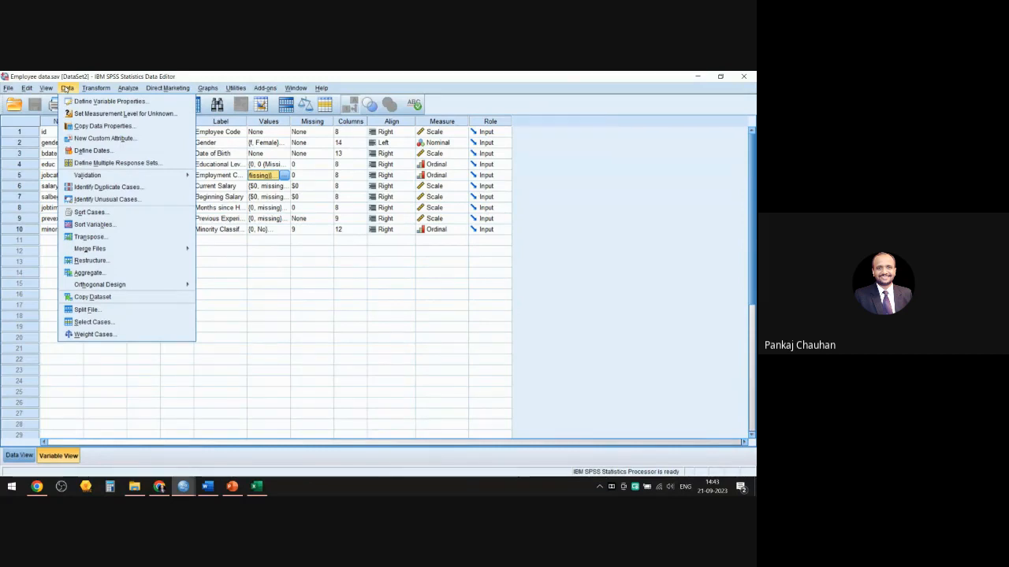
{"action": "left_click", "coordinate": [311, 305]}
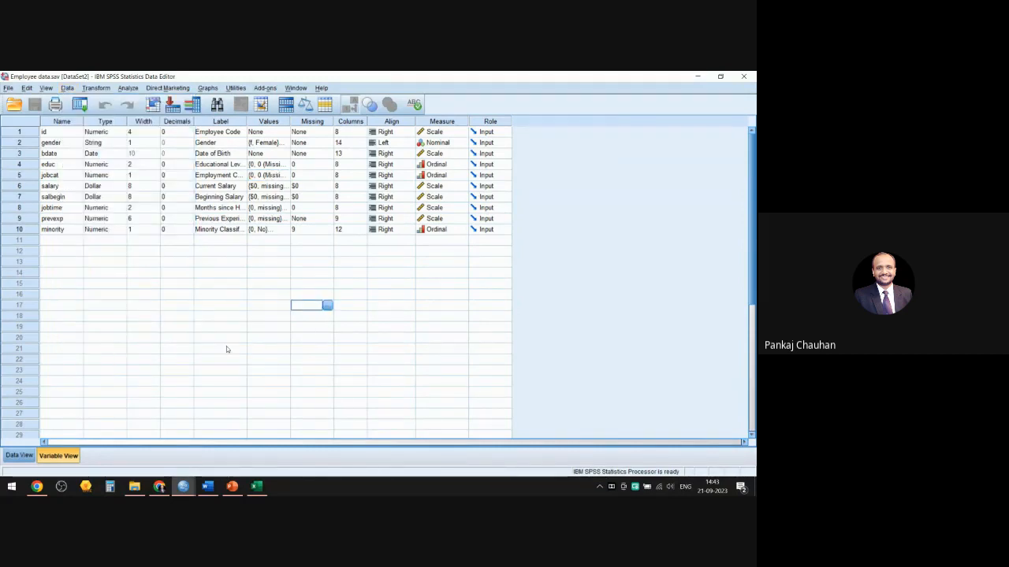
{"action": "left_click", "coordinate": [19, 455]}
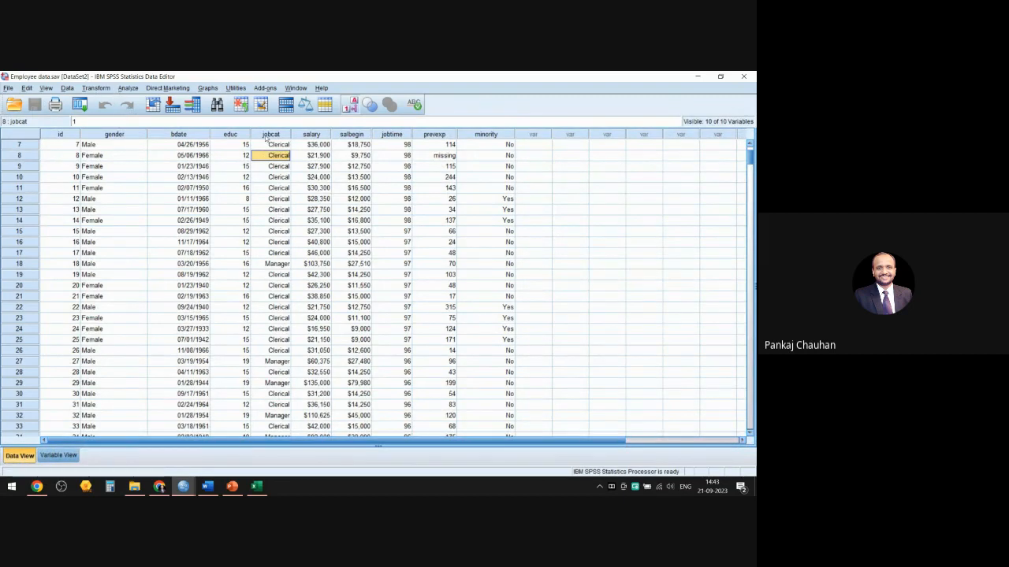
{"action": "left_click", "coordinate": [69, 88]}
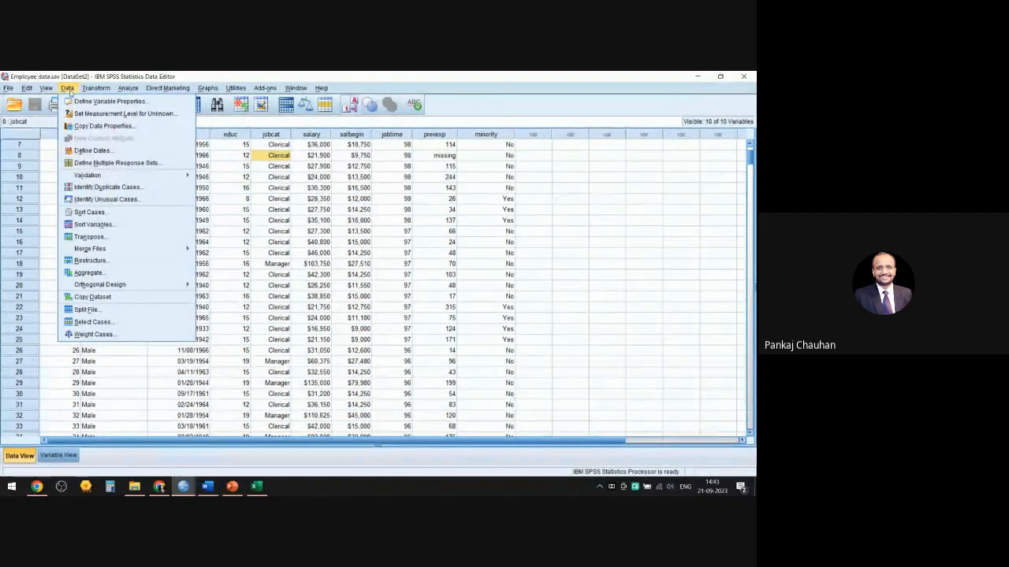
{"action": "left_click", "coordinate": [90, 212]}
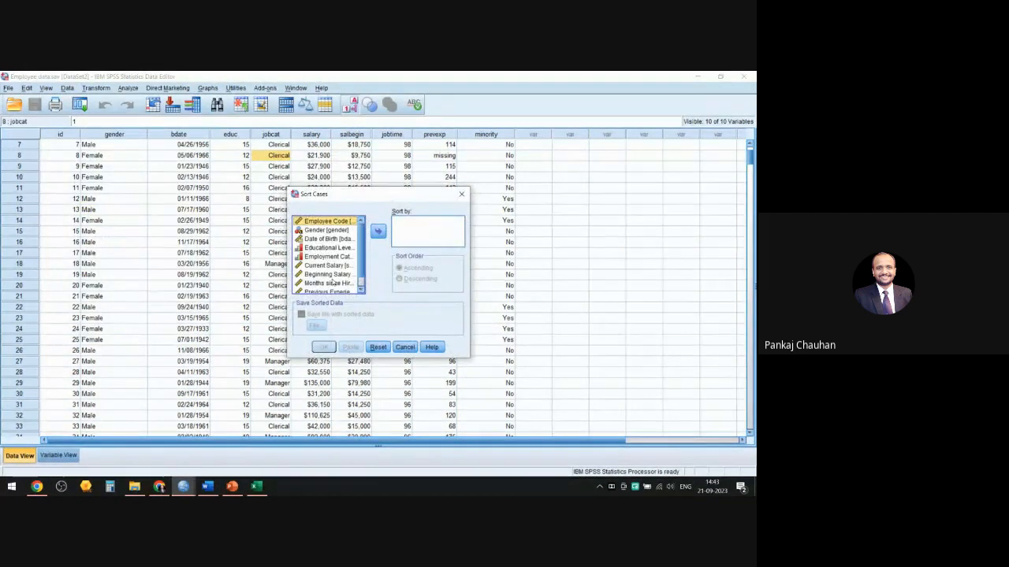
{"action": "scroll", "coordinate": [332, 276], "scroll_direction": "down", "scroll_amount": 1}
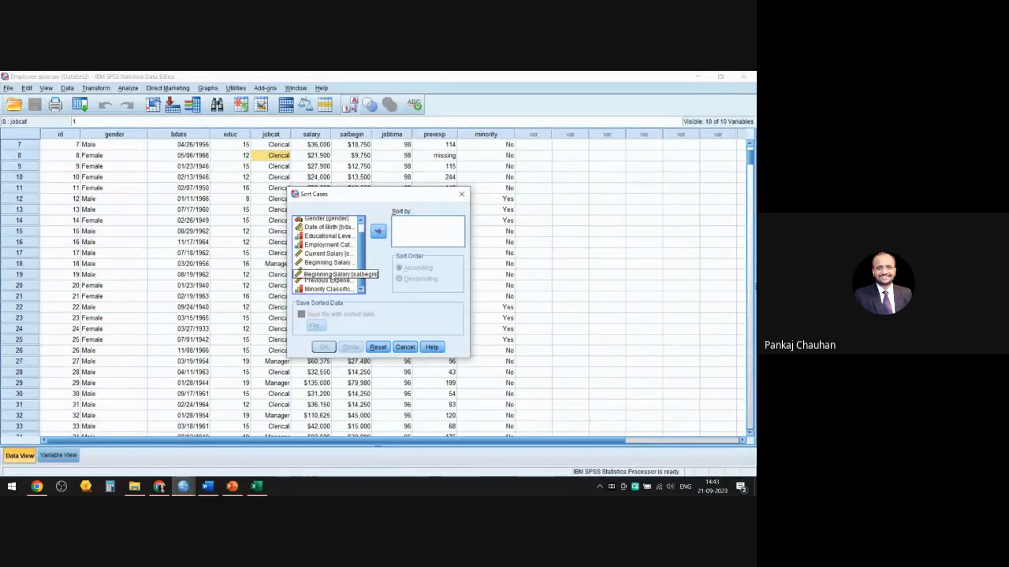
{"action": "scroll", "coordinate": [335, 263], "scroll_direction": "up", "scroll_amount": 1}
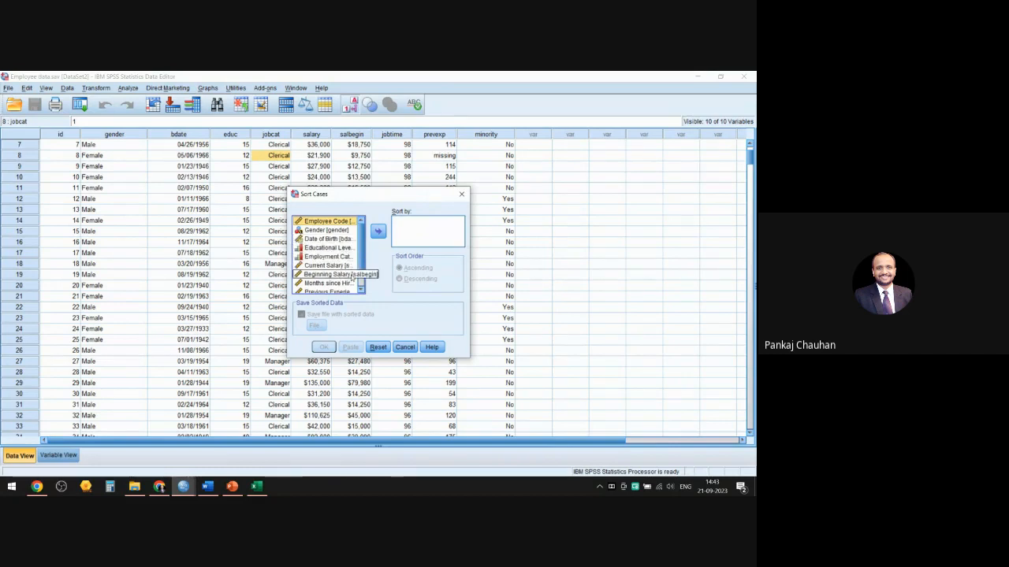
{"action": "left_click", "coordinate": [331, 257]}
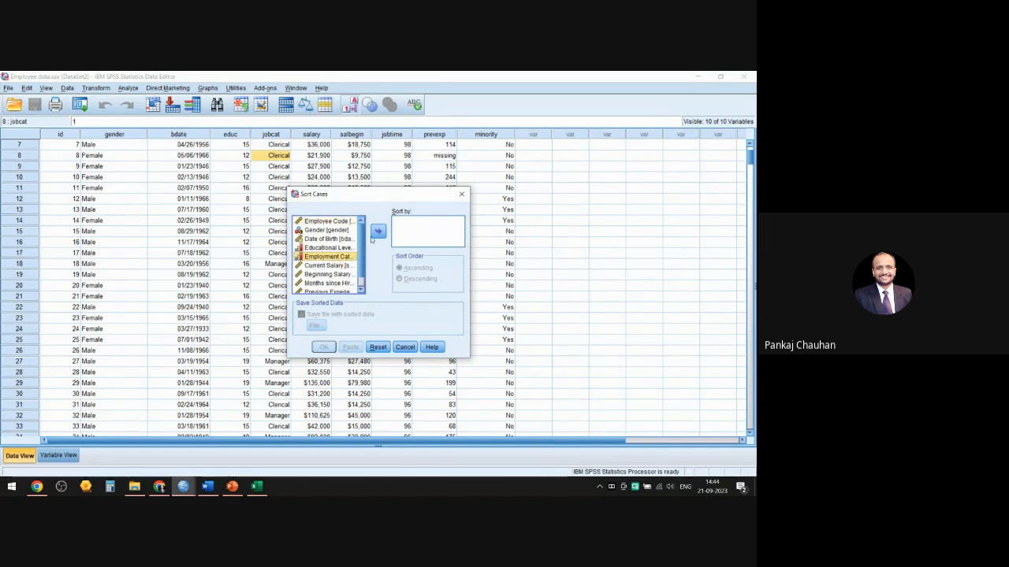
{"action": "left_click", "coordinate": [379, 231]}
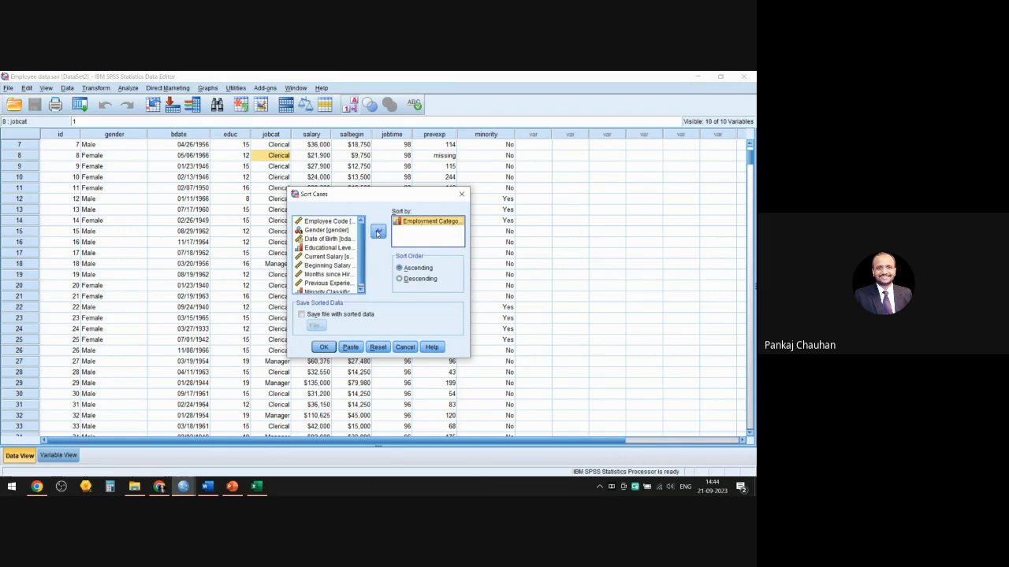
{"action": "left_click", "coordinate": [399, 280]}
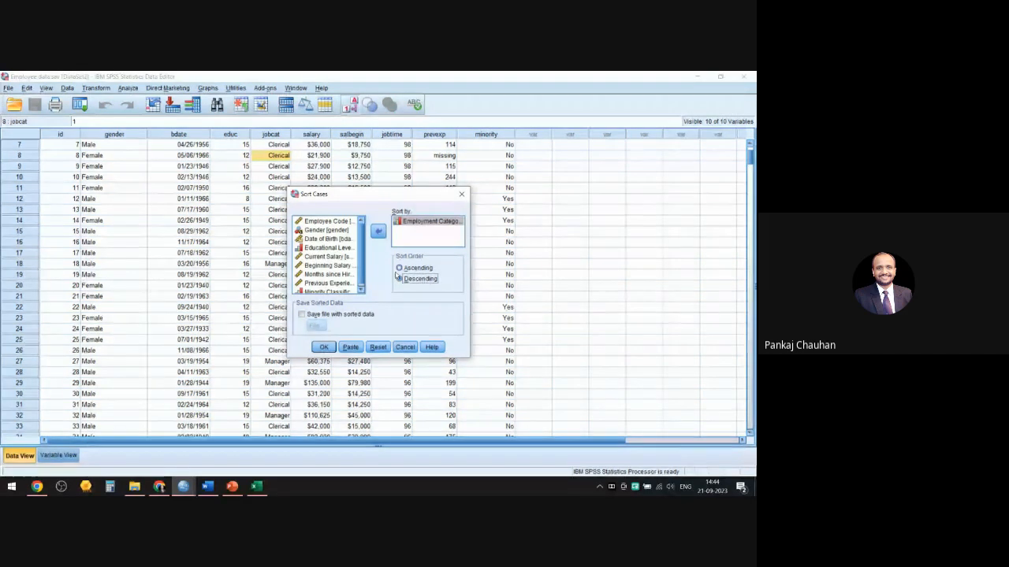
{"action": "left_click", "coordinate": [323, 347]}
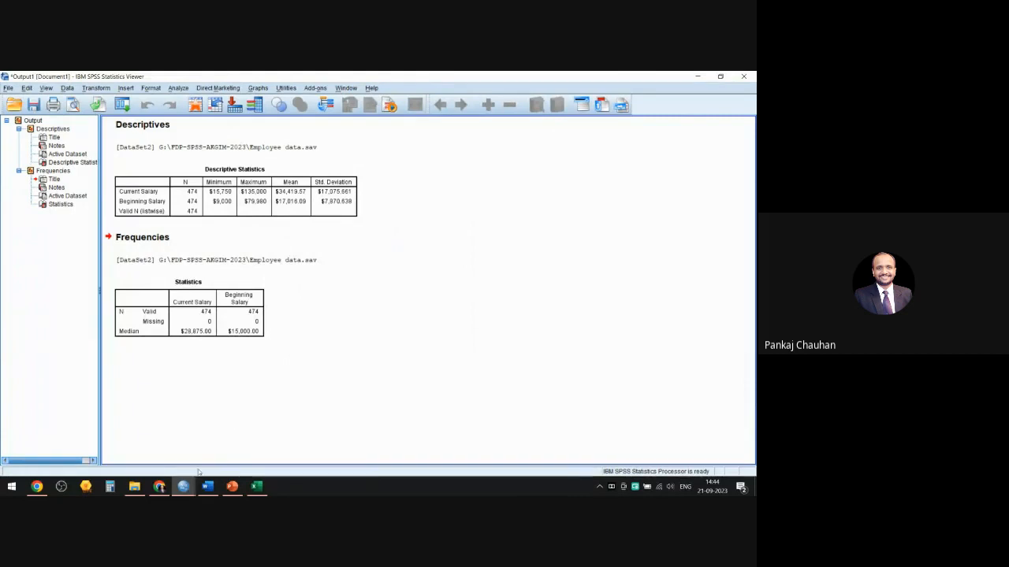
Return to the Employee data.sav dataset and look through the jobcat column for the sorted Manager, Custodial and Clerical groups
{"action": "mouse_move", "coordinate": [184, 487]}
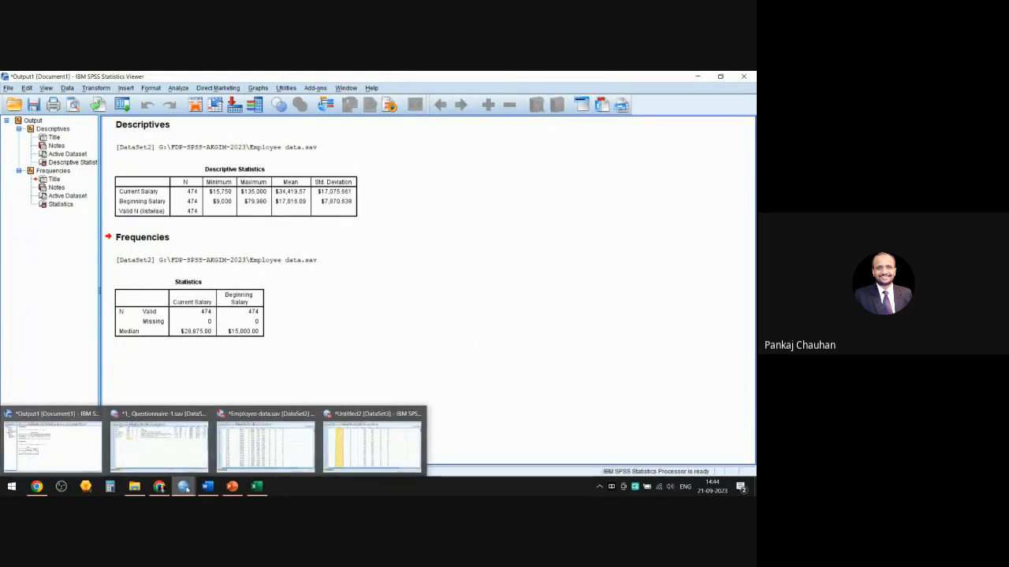
{"action": "left_click", "coordinate": [266, 445]}
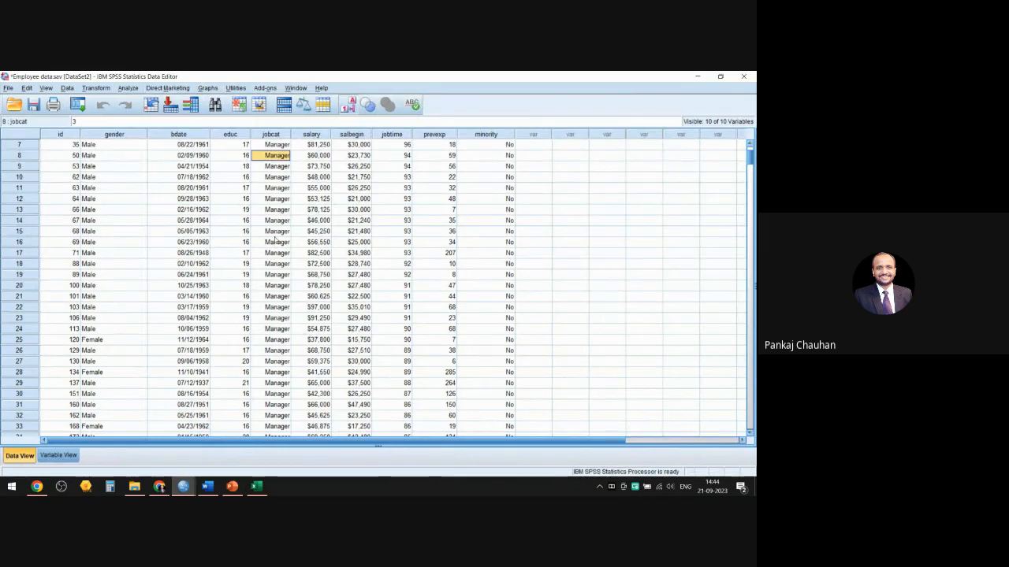
{"action": "scroll", "coordinate": [276, 264], "scroll_direction": "down", "scroll_amount": 15}
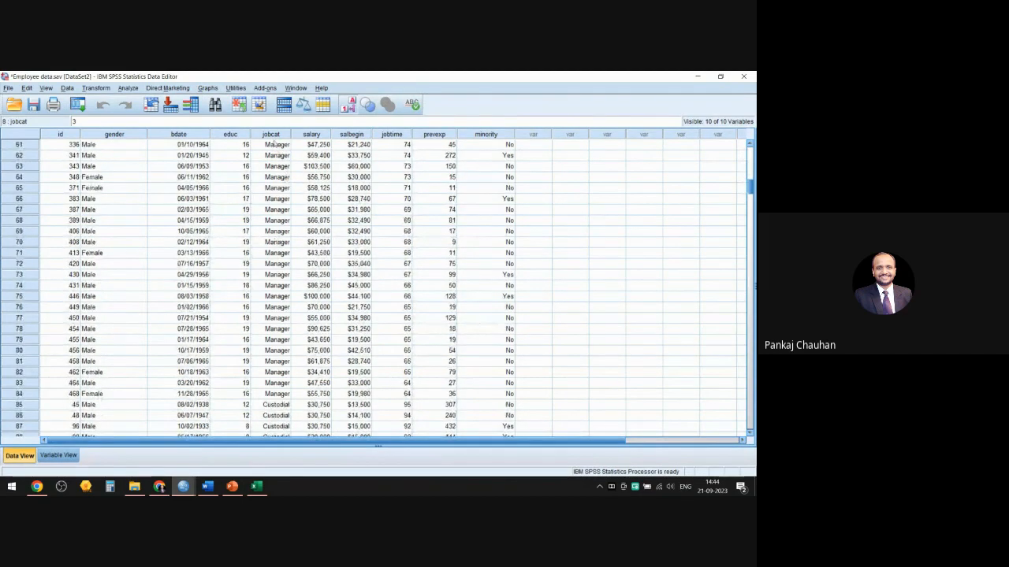
{"action": "left_click", "coordinate": [276, 134]}
{"action": "scroll", "coordinate": [275, 334], "scroll_direction": "down", "scroll_amount": 11}
{"action": "scroll", "coordinate": [275, 332], "scroll_direction": "down", "scroll_amount": 15}
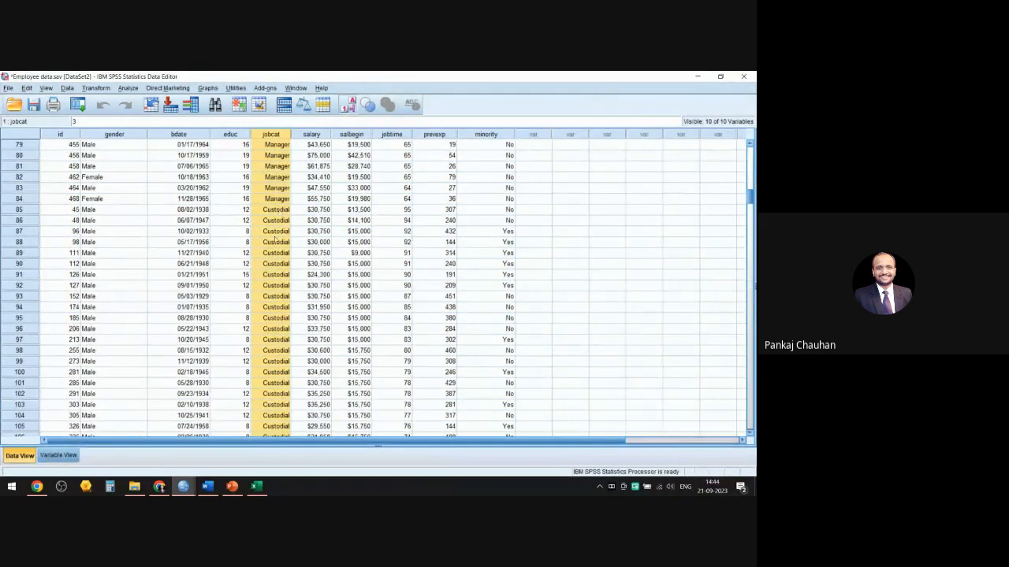
{"action": "scroll", "coordinate": [280, 217], "scroll_direction": "down", "scroll_amount": 18}
{"action": "scroll", "coordinate": [282, 275], "scroll_direction": "down", "scroll_amount": 8}
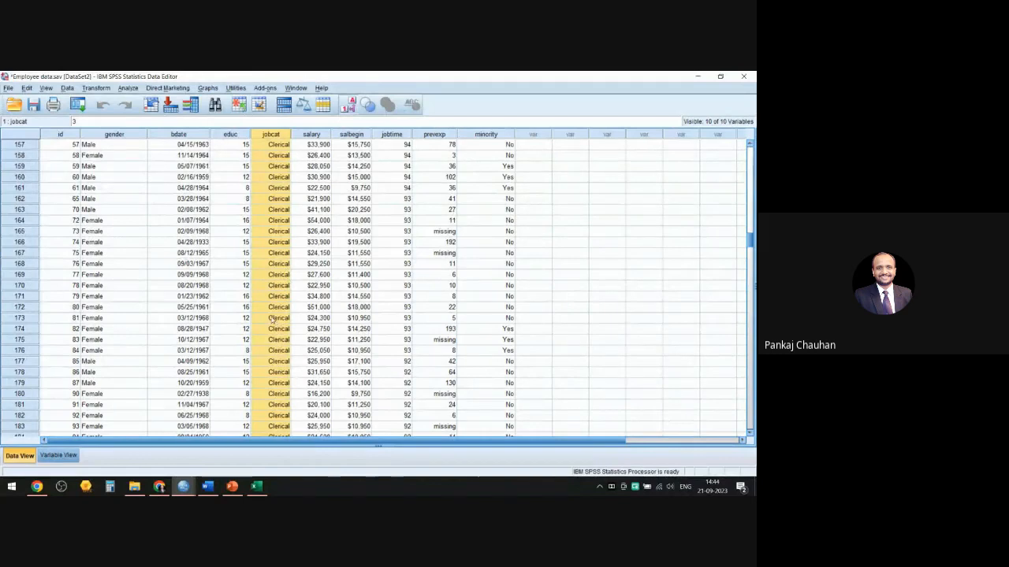
{"action": "scroll", "coordinate": [276, 322], "scroll_direction": "up", "scroll_amount": 16}
{"action": "scroll", "coordinate": [272, 318], "scroll_direction": "up", "scroll_amount": 20}
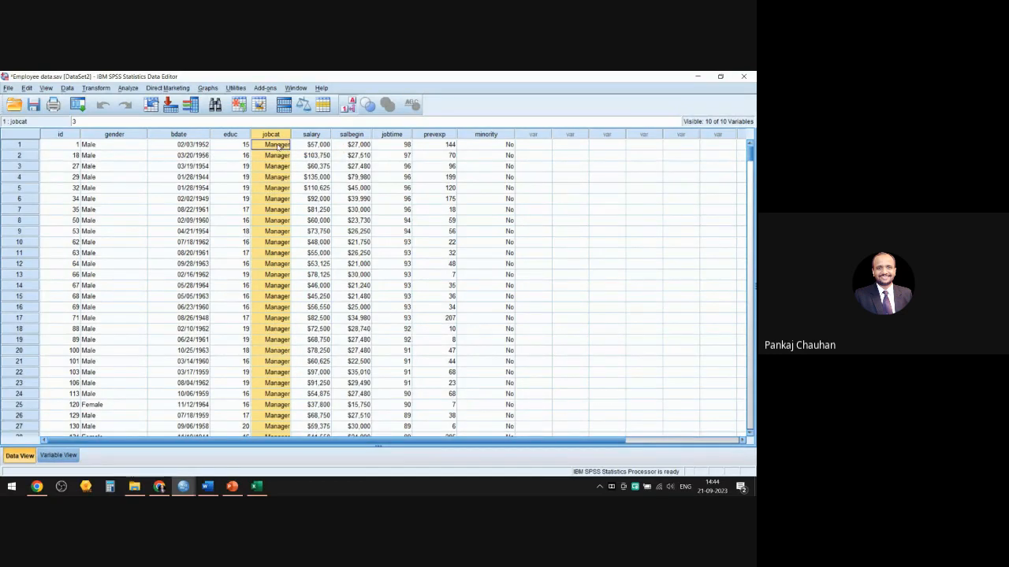
{"action": "scroll", "coordinate": [287, 221], "scroll_direction": "down", "scroll_amount": 20}
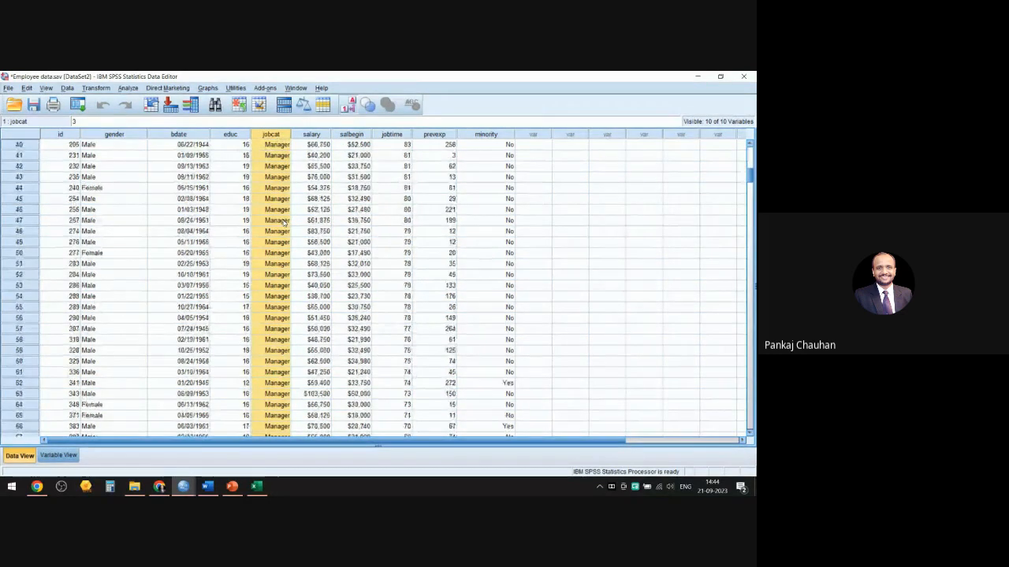
{"action": "scroll", "coordinate": [285, 235], "scroll_direction": "down", "scroll_amount": 4}
{"action": "left_click", "coordinate": [272, 297]}
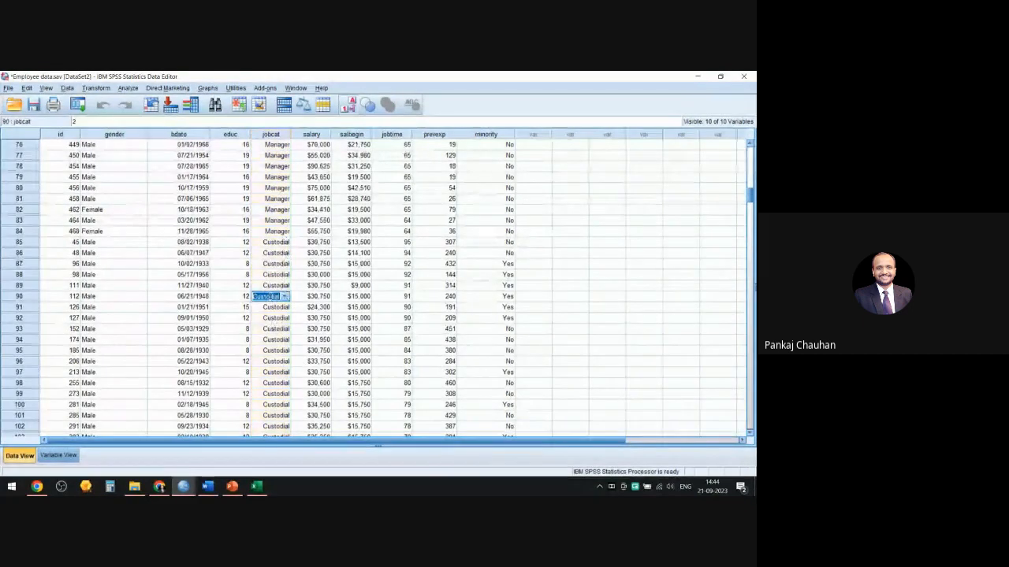
{"action": "scroll", "coordinate": [285, 341], "scroll_direction": "down", "scroll_amount": 8}
{"action": "left_click", "coordinate": [281, 361]}
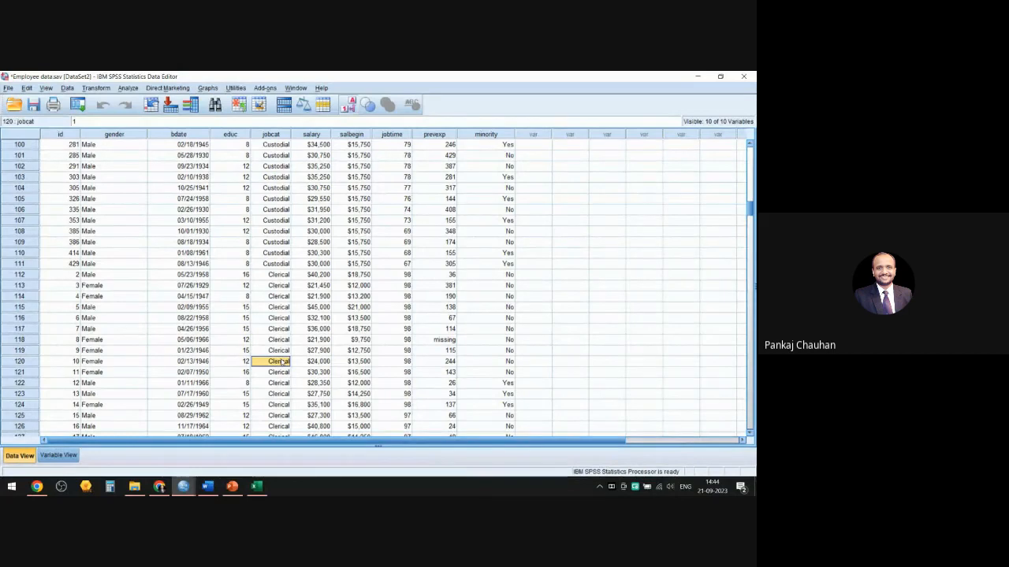
{"action": "scroll", "coordinate": [281, 361], "scroll_direction": "up", "scroll_amount": 12}
{"action": "scroll", "coordinate": [281, 361], "scroll_direction": "up", "scroll_amount": 20}
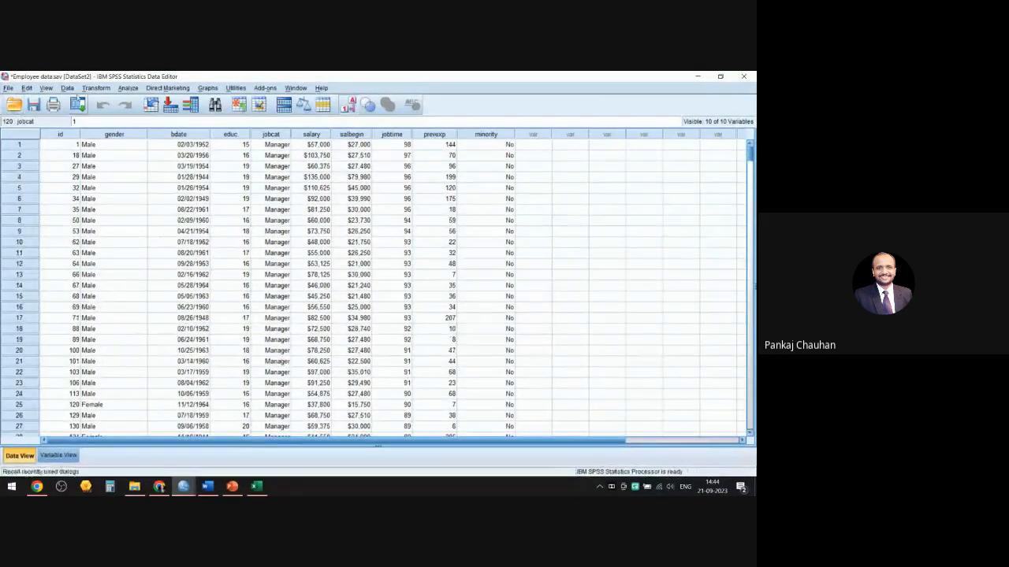
Check the case range option of Select Cases, and close the dialogs without selecting any cases
{"action": "left_click", "coordinate": [67, 88]}
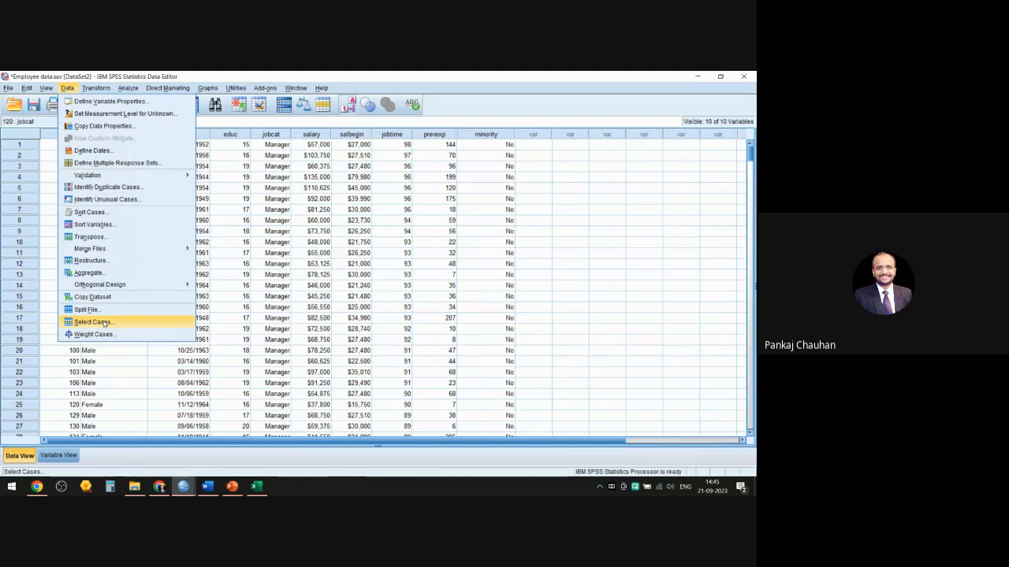
{"action": "left_click", "coordinate": [103, 323]}
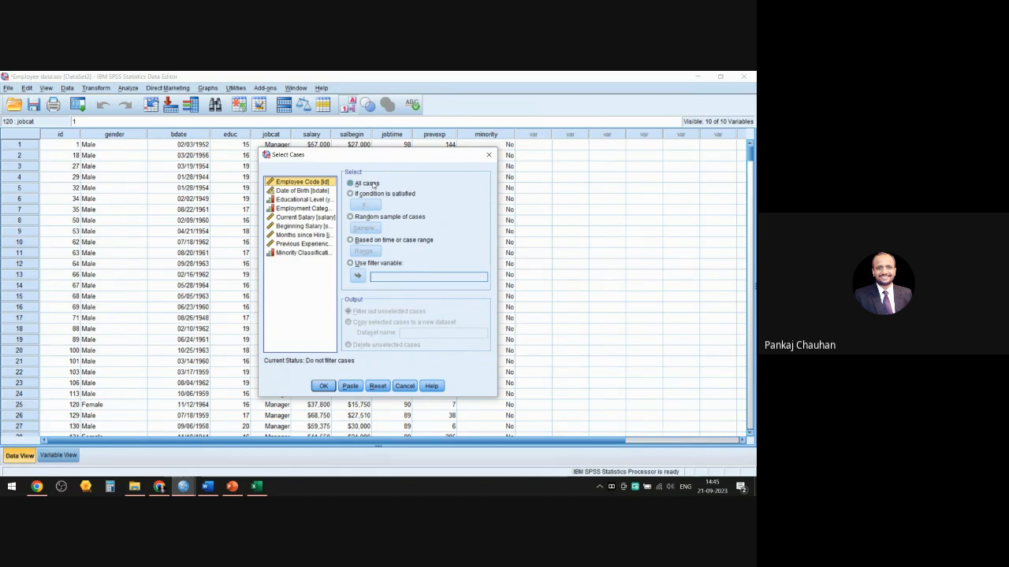
{"action": "left_click", "coordinate": [376, 241]}
{"action": "left_click", "coordinate": [373, 250]}
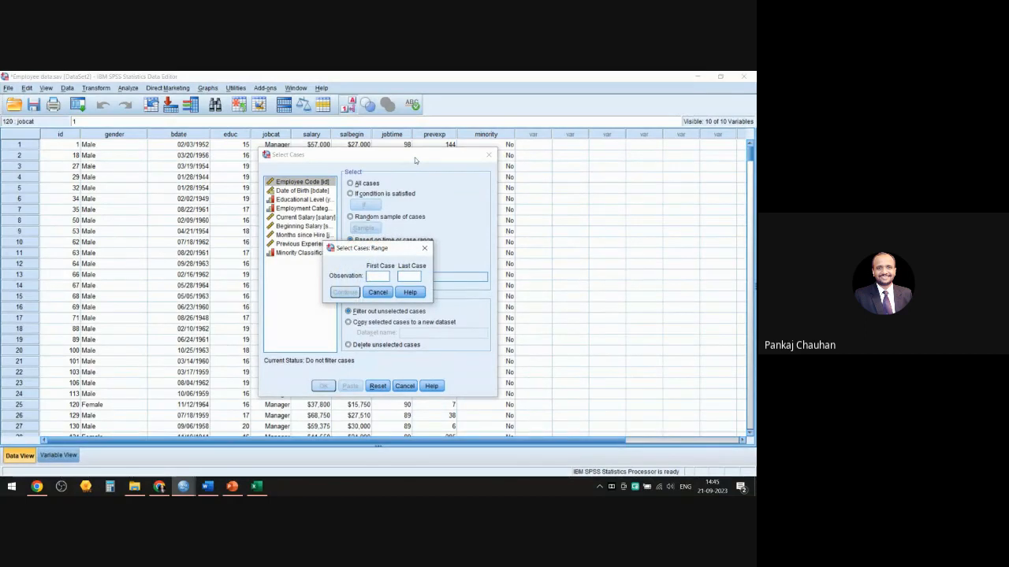
{"action": "left_click", "coordinate": [378, 292]}
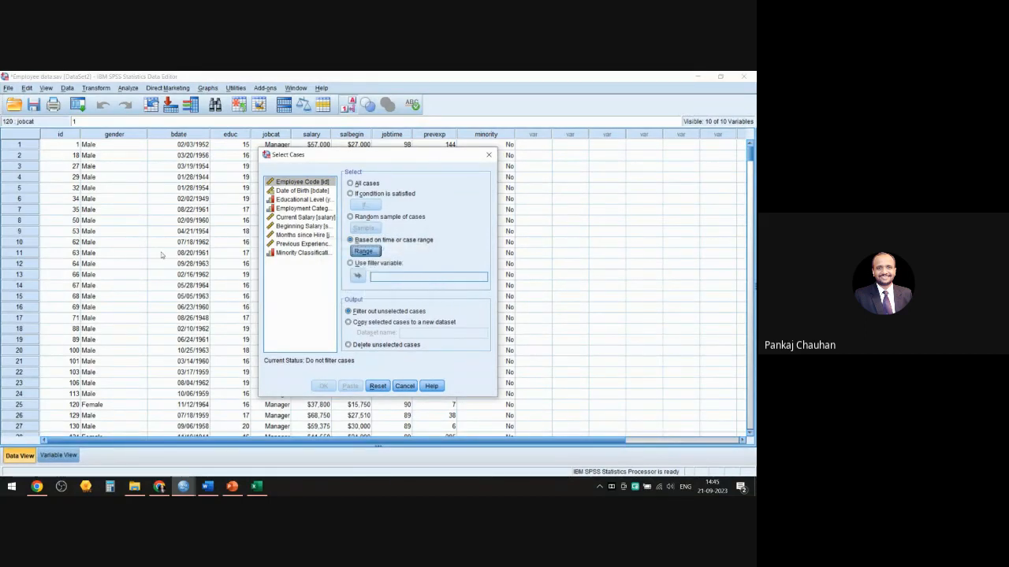
{"action": "left_click", "coordinate": [489, 154]}
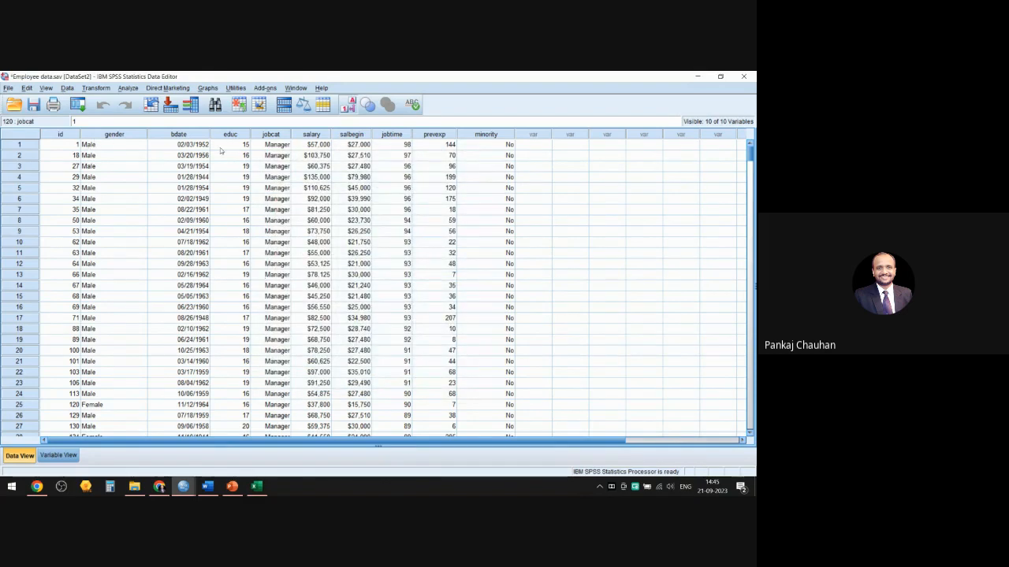
Look through the sorted cases in Employee data.sav to find where the Manager group starts and ends and where the Custodial group begins
{"action": "left_click", "coordinate": [275, 147]}
{"action": "left_click", "coordinate": [33, 146]}
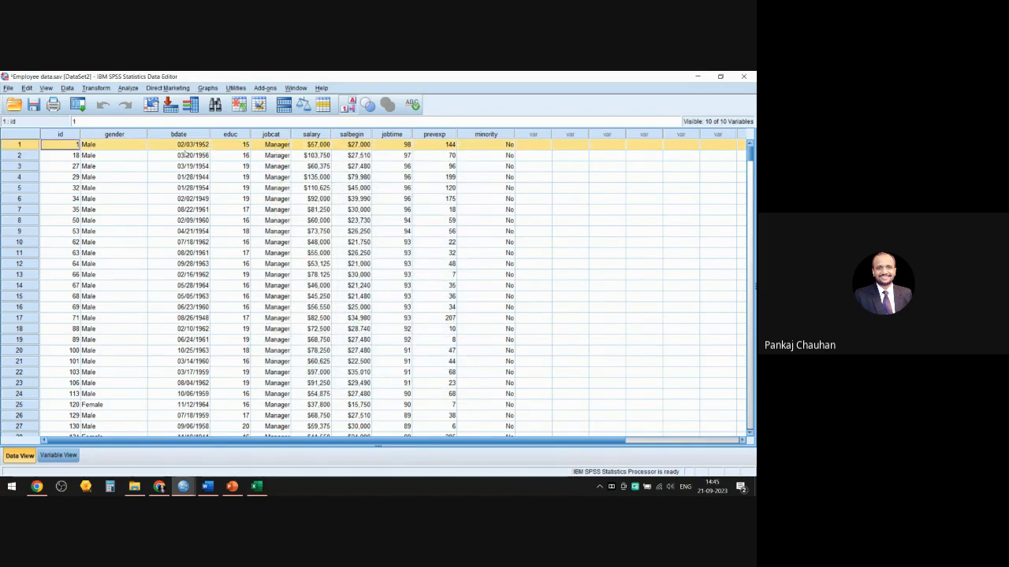
{"action": "scroll", "coordinate": [245, 286], "scroll_direction": "down", "scroll_amount": 20}
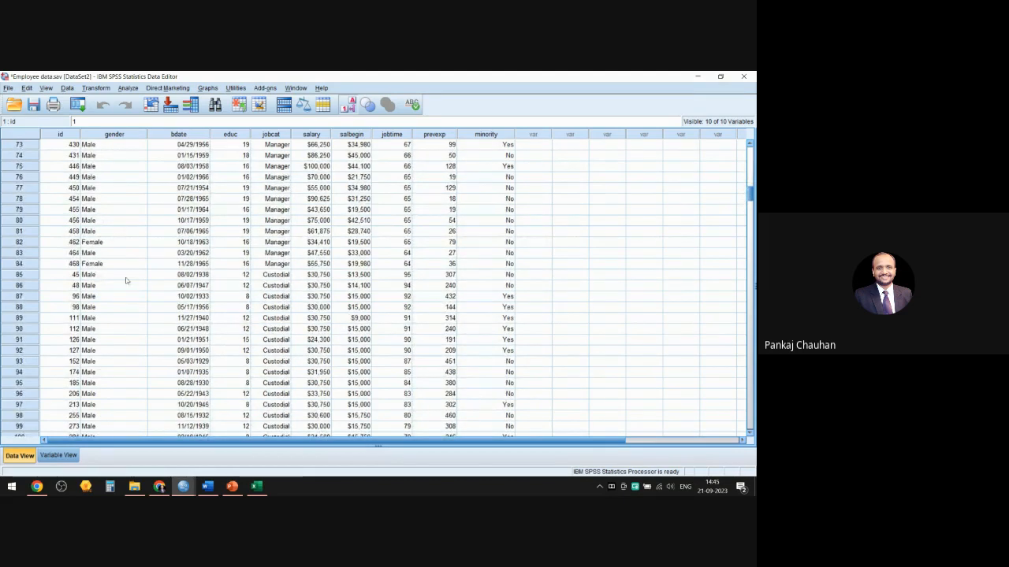
{"action": "left_click", "coordinate": [25, 266]}
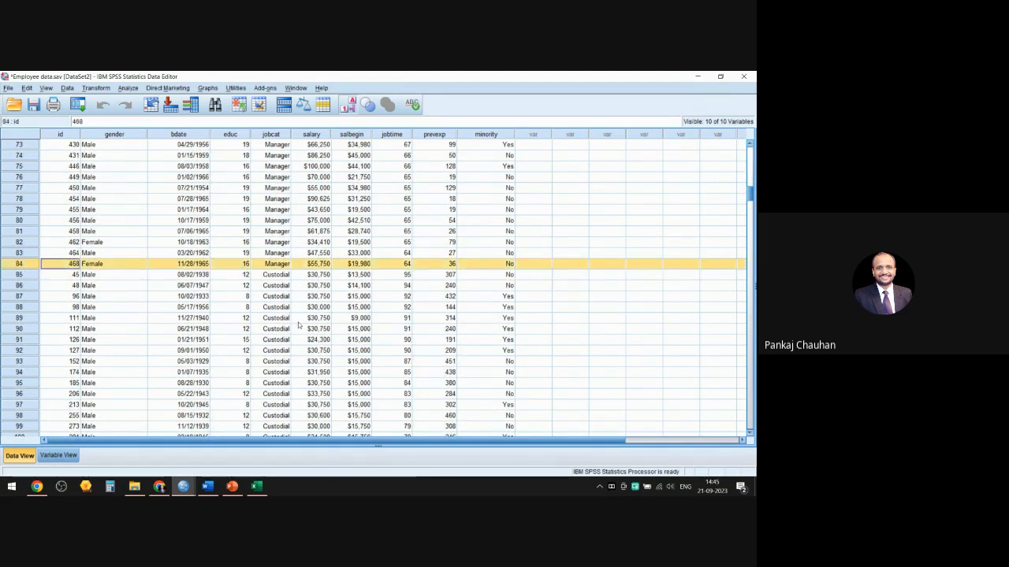
{"action": "scroll", "coordinate": [298, 325], "scroll_direction": "up", "scroll_amount": 10}
{"action": "scroll", "coordinate": [298, 324], "scroll_direction": "up", "scroll_amount": 14}
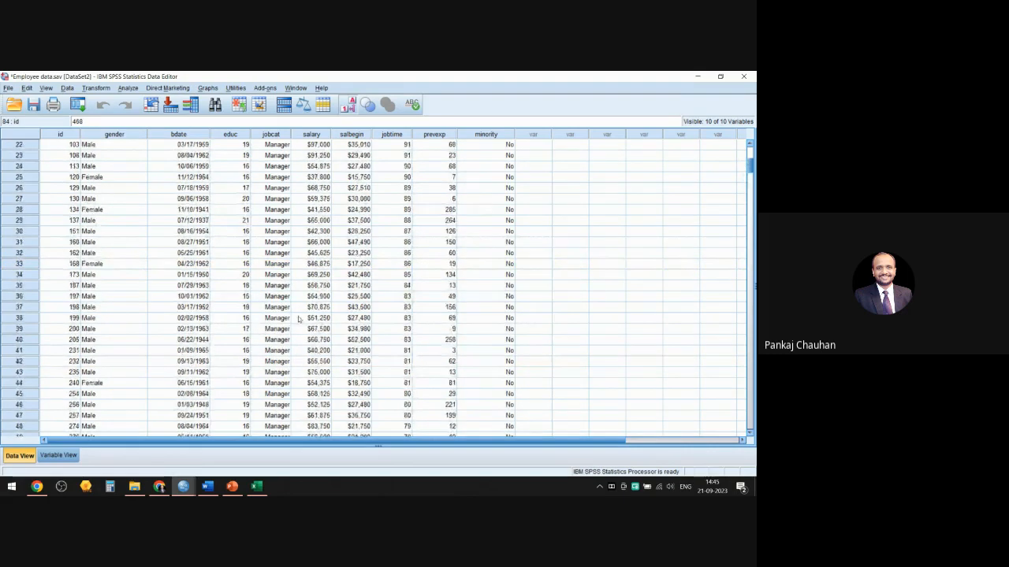
{"action": "scroll", "coordinate": [305, 309], "scroll_direction": "down", "scroll_amount": 20}
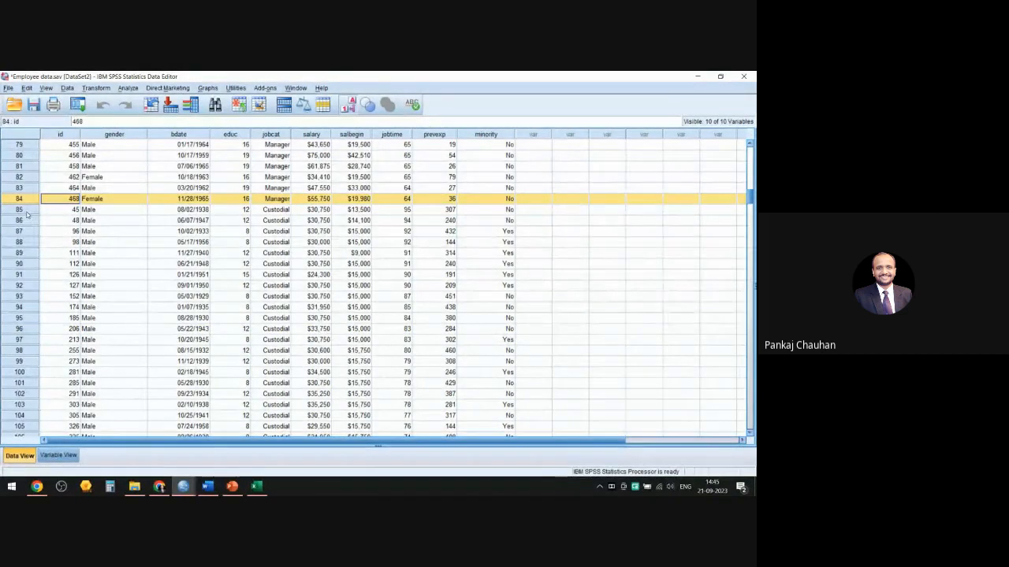
{"action": "key", "text": "Down"}
{"action": "scroll", "coordinate": [257, 245], "scroll_direction": "down", "scroll_amount": 6}
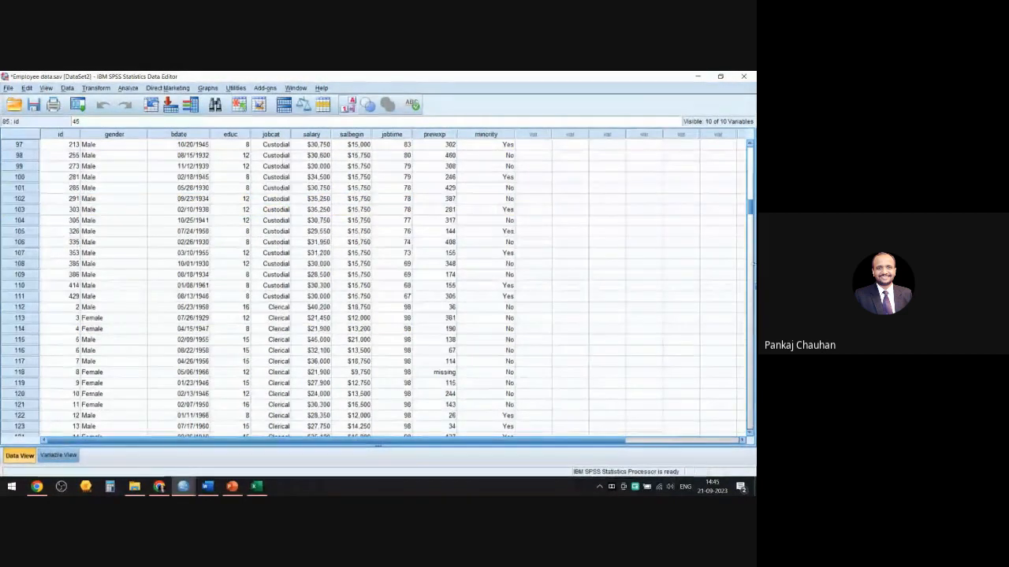
{"action": "scroll", "coordinate": [290, 298], "scroll_direction": "up", "scroll_amount": 8}
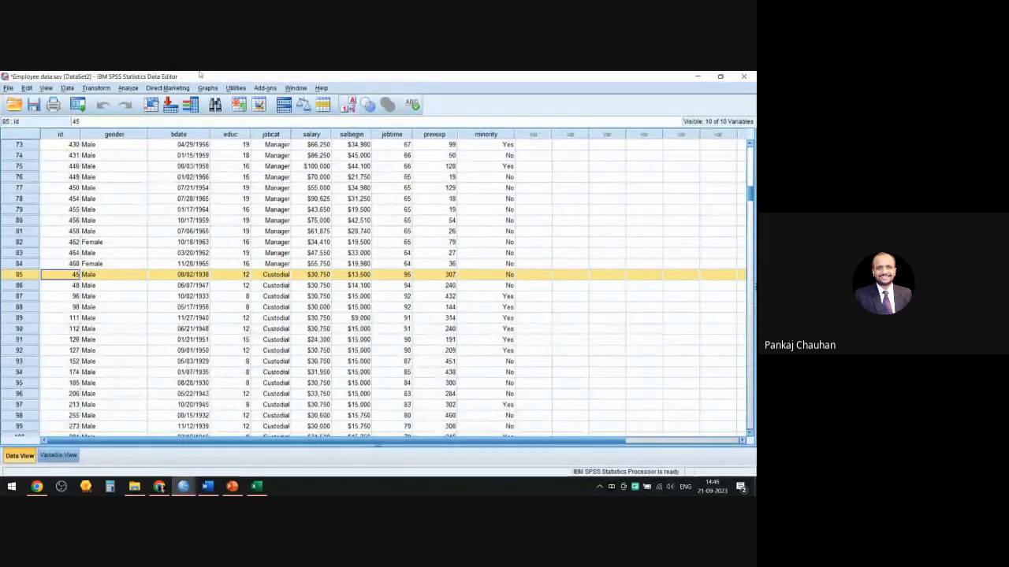
Select cases by case range from observation 85 through 474, filtering out the unselected cases
{"action": "left_click", "coordinate": [68, 88]}
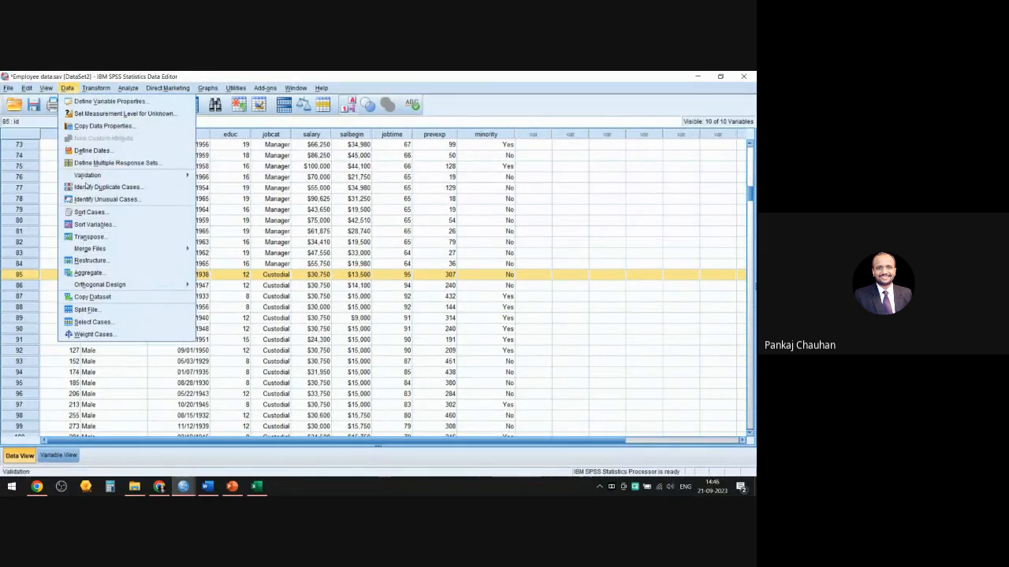
{"action": "left_click", "coordinate": [88, 322]}
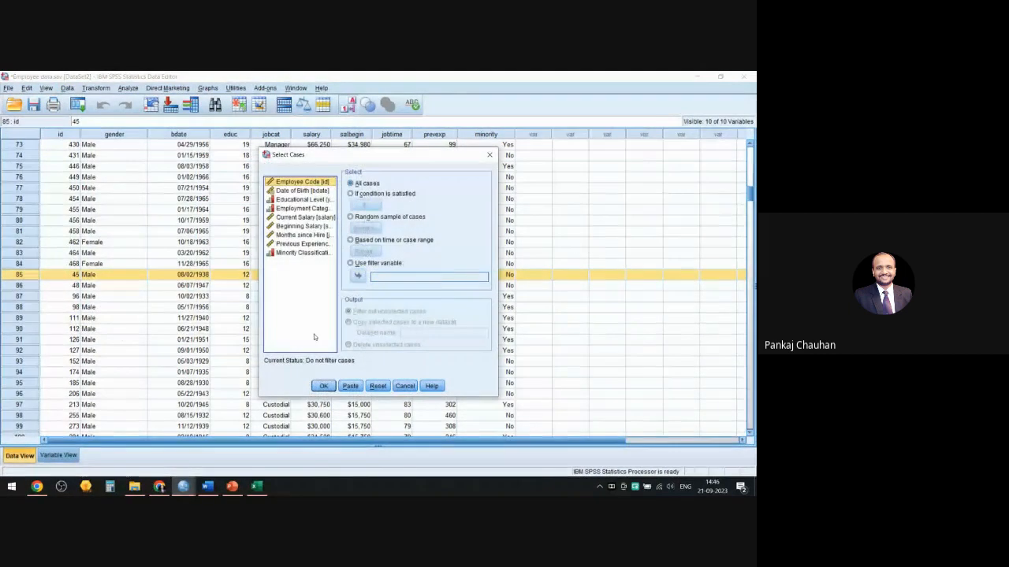
{"action": "left_click", "coordinate": [352, 240]}
{"action": "left_click", "coordinate": [364, 252]}
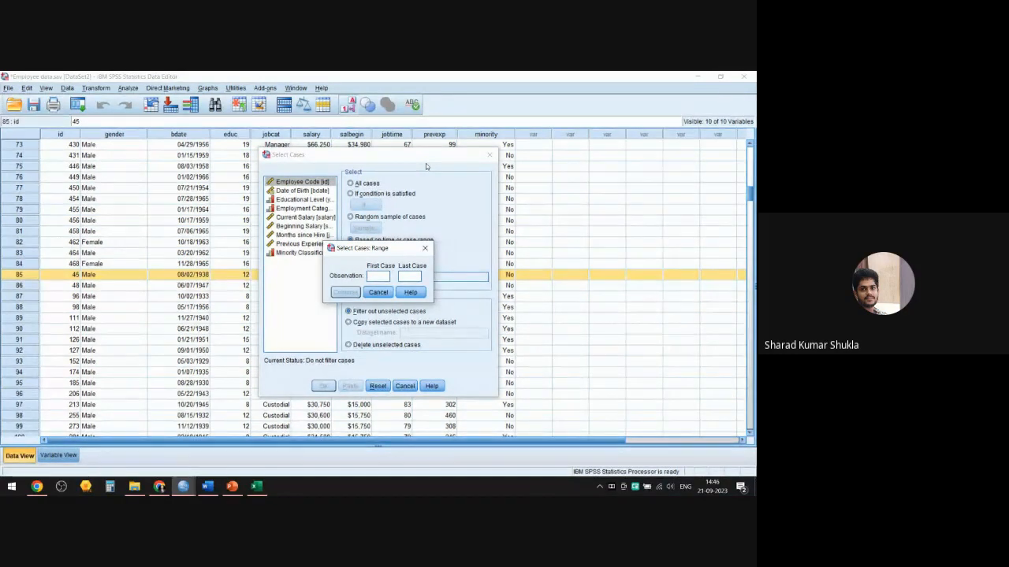
{"action": "type", "text": "85"}
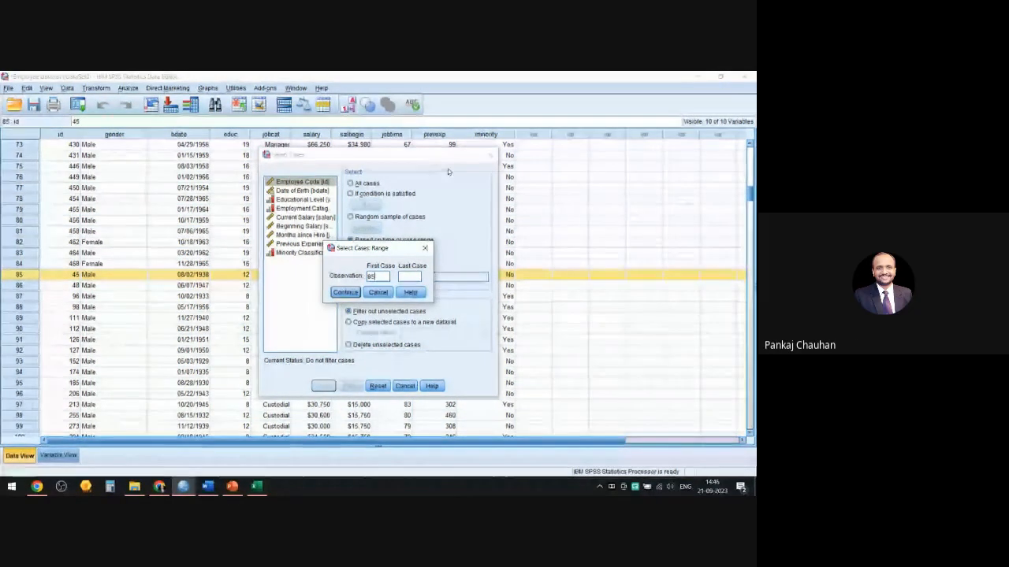
{"action": "left_click", "coordinate": [403, 278]}
{"action": "type", "text": "4"}
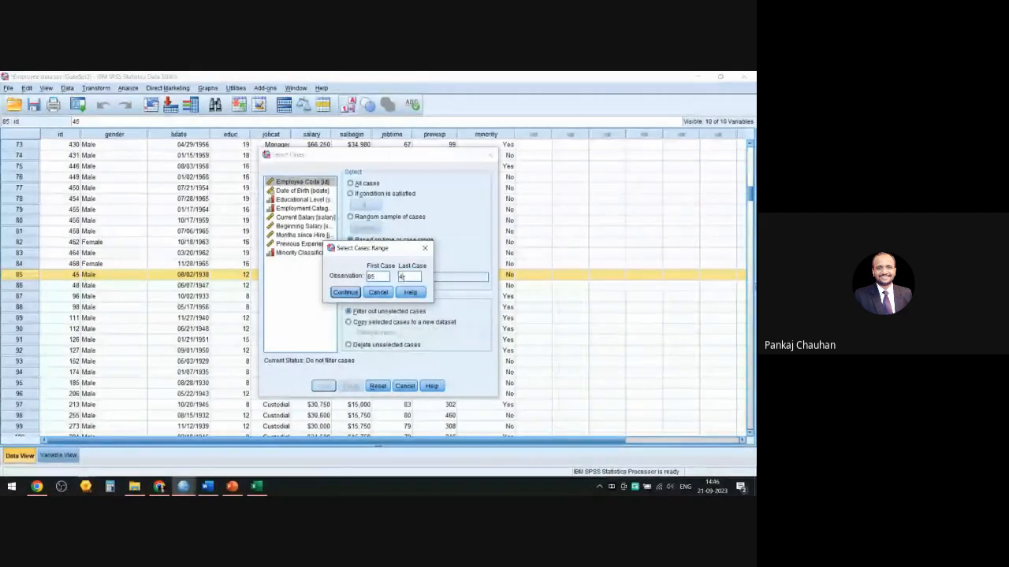
{"action": "type", "text": "74"}
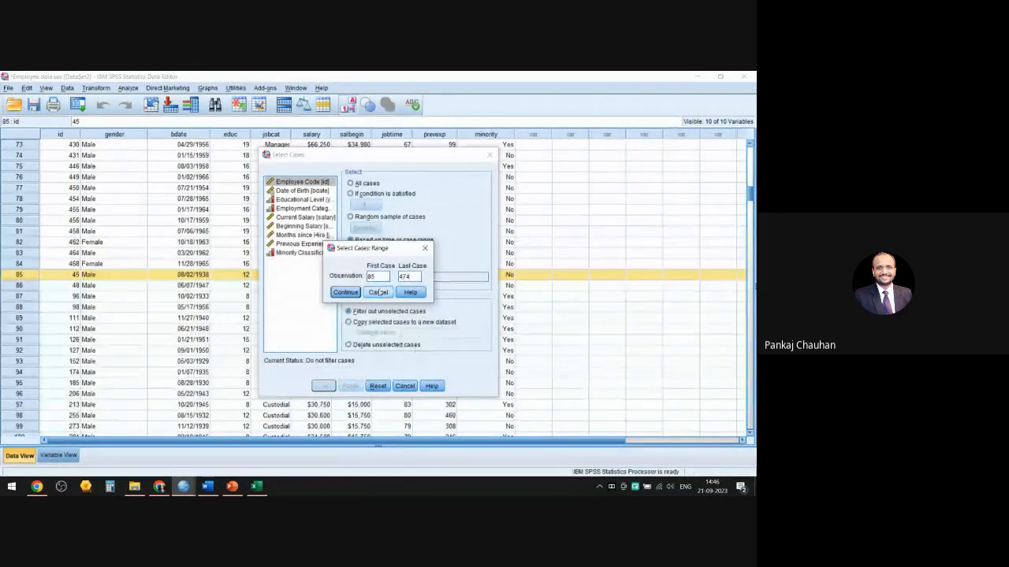
{"action": "left_click", "coordinate": [350, 294]}
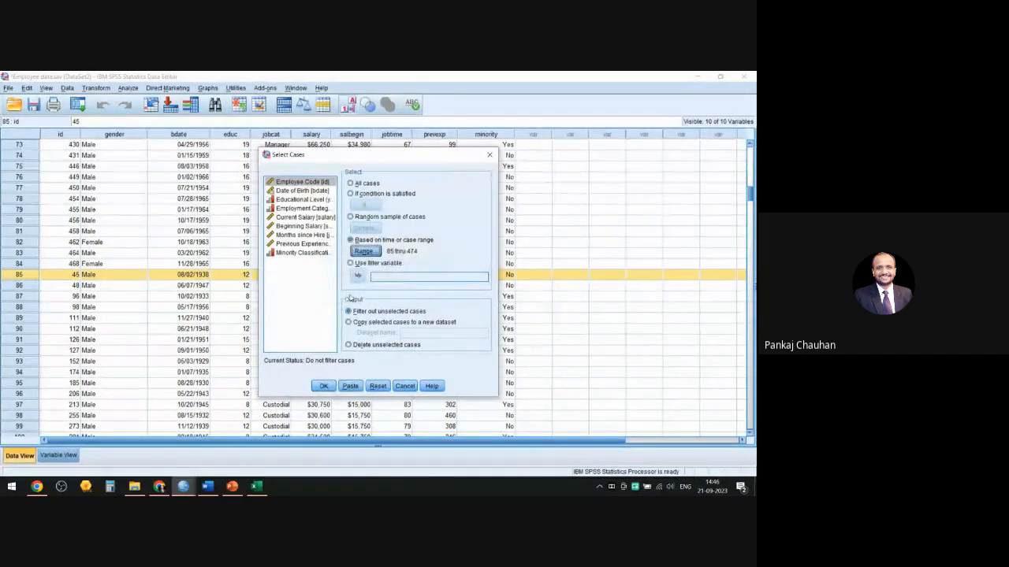
{"action": "left_click", "coordinate": [323, 385]}
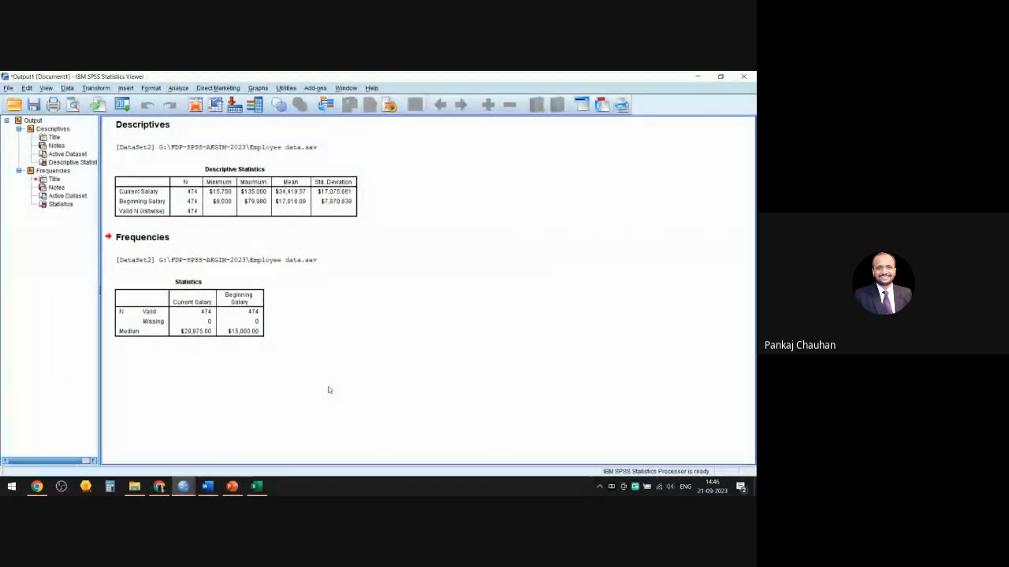
Return to the Employee data.sav dataset and examine which case rows are filtered out and which stay selected
{"action": "left_click", "coordinate": [184, 486]}
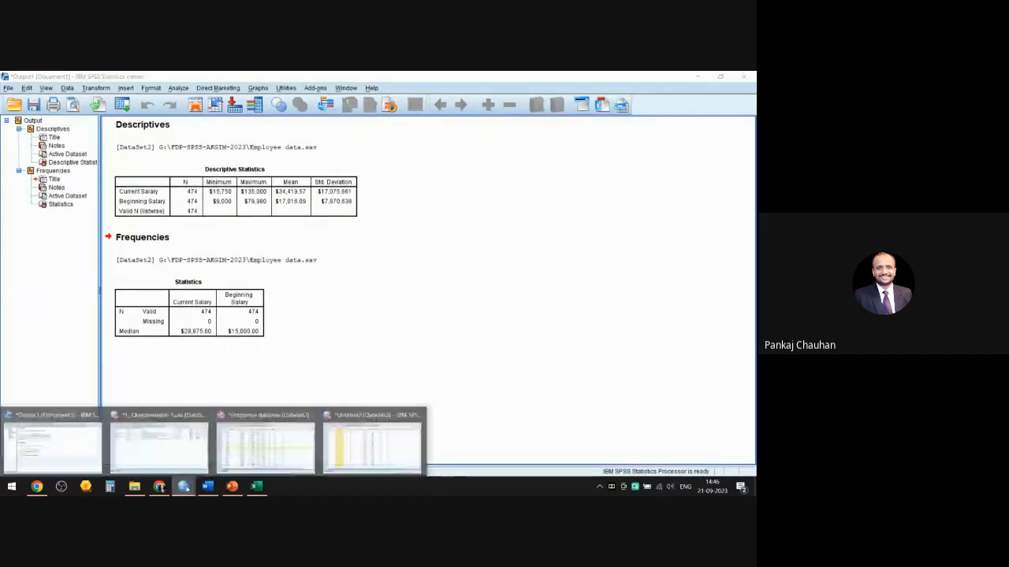
{"action": "left_click", "coordinate": [266, 445]}
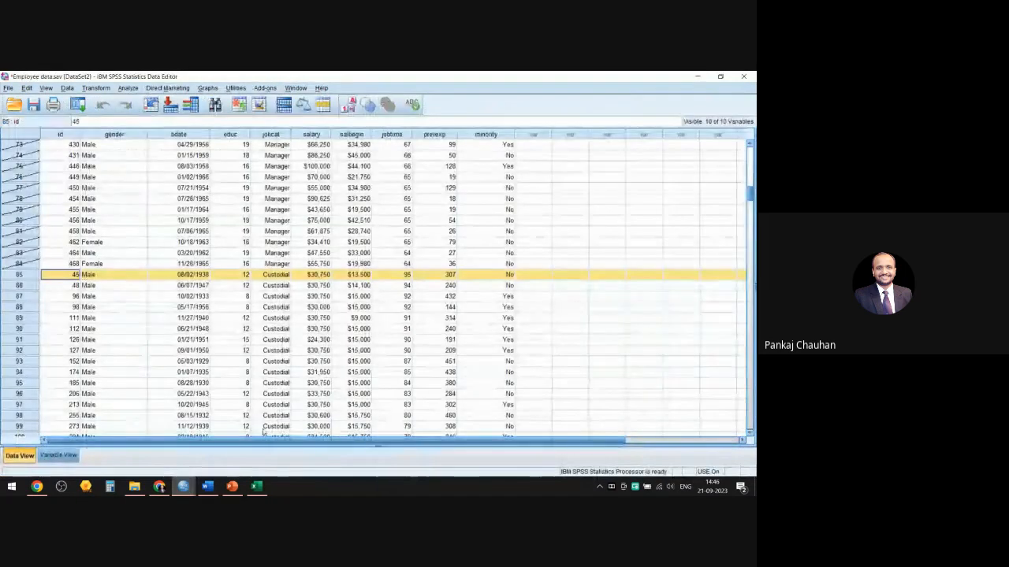
{"action": "scroll", "coordinate": [25, 273], "scroll_direction": "up", "scroll_amount": 9}
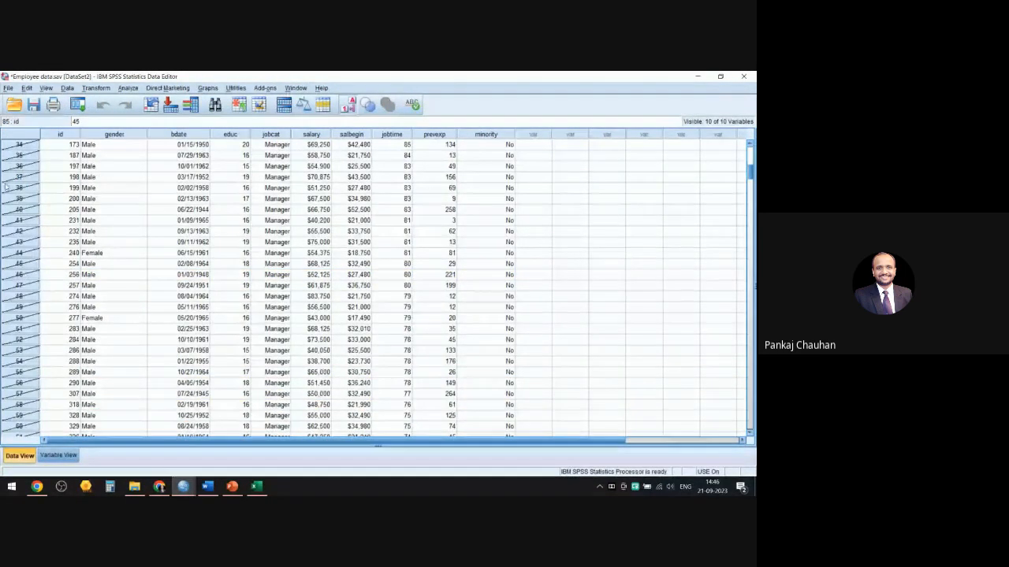
{"action": "scroll", "coordinate": [7, 172], "scroll_direction": "up", "scroll_amount": 11}
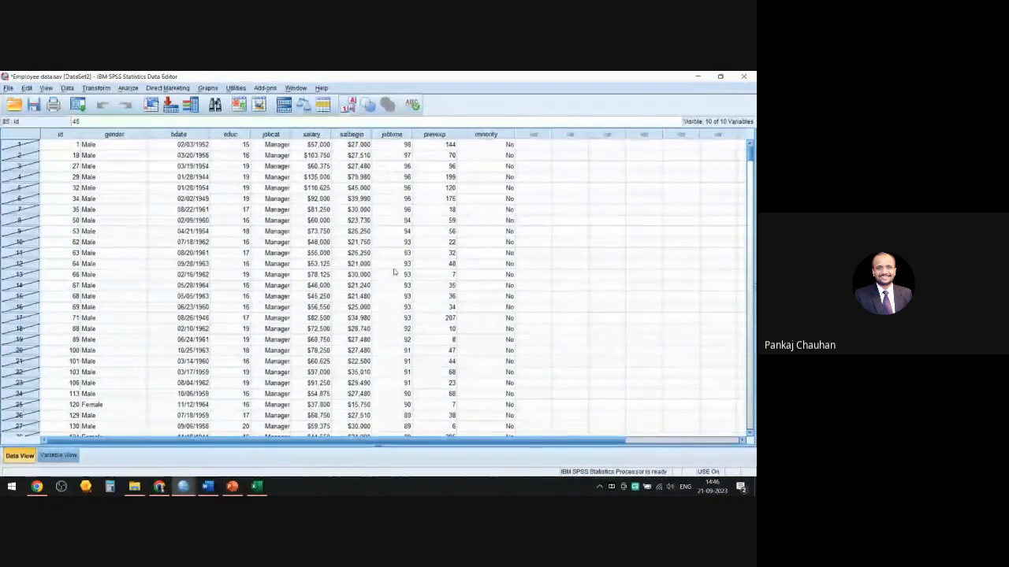
{"action": "scroll", "coordinate": [180, 234], "scroll_direction": "down", "scroll_amount": 18}
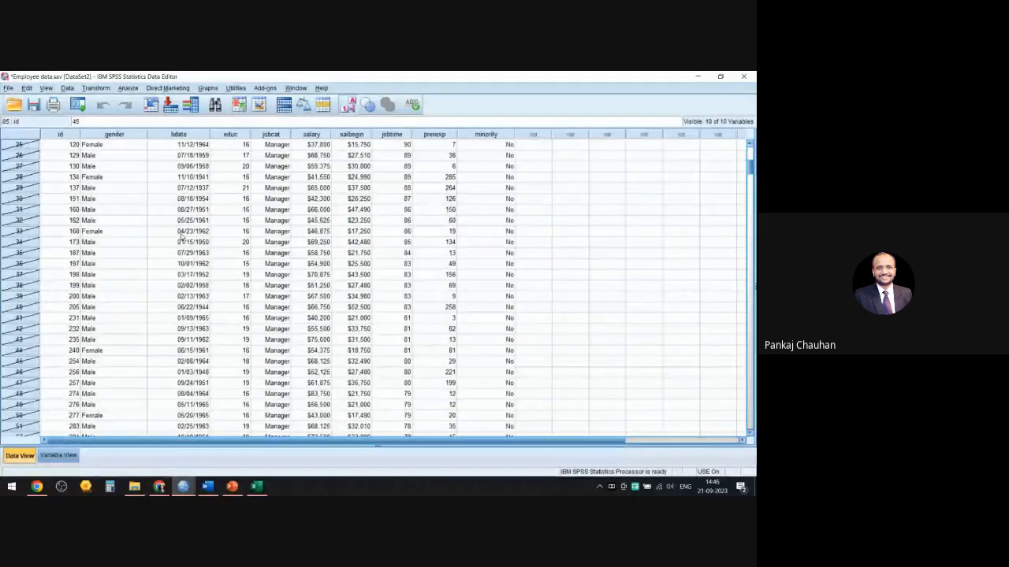
{"action": "scroll", "coordinate": [100, 295], "scroll_direction": "down", "scroll_amount": 7}
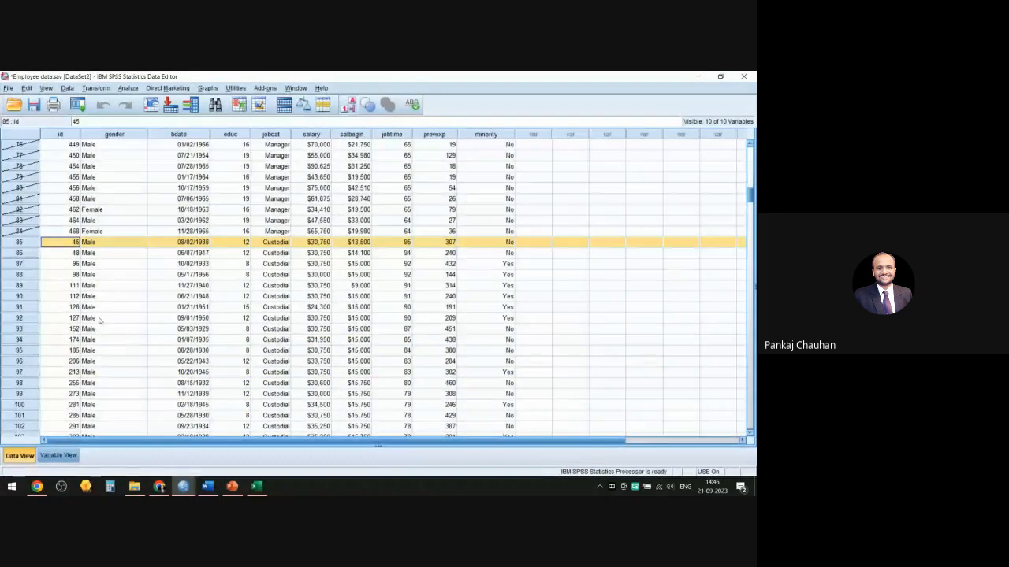
{"action": "scroll", "coordinate": [294, 224], "scroll_direction": "down", "scroll_amount": 1}
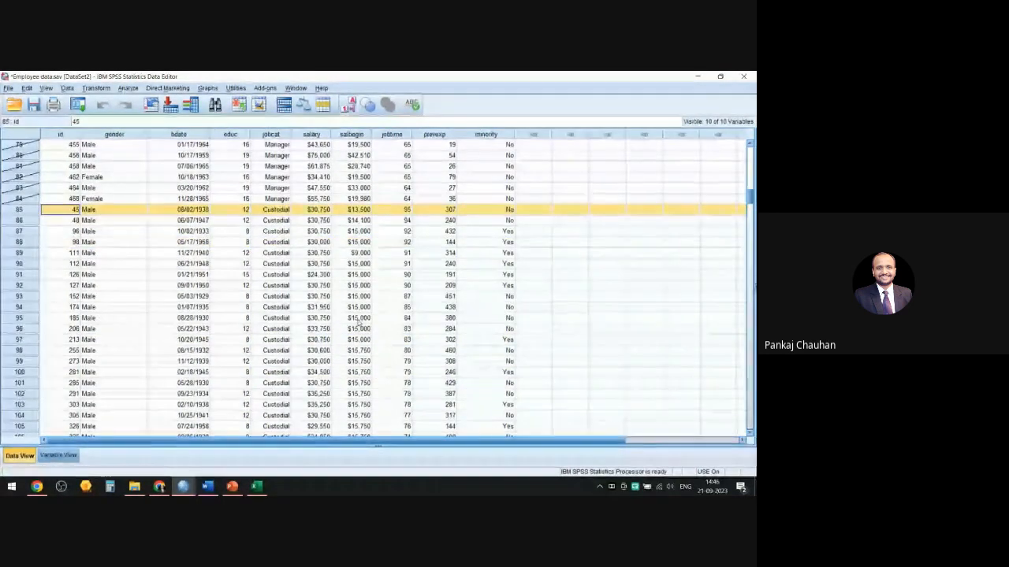
Run Descriptives on Current Salary and Beginning Salary for the selected cases, with mean, standard deviation, minimum and maximum
{"action": "left_click", "coordinate": [128, 88]}
{"action": "mouse_move", "coordinate": [157, 115]}
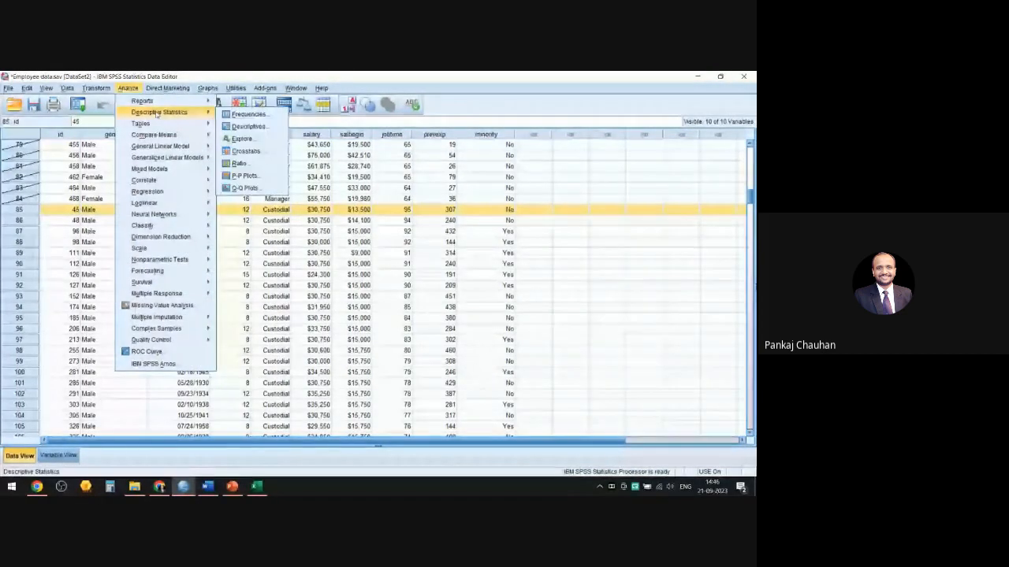
{"action": "left_click", "coordinate": [248, 126]}
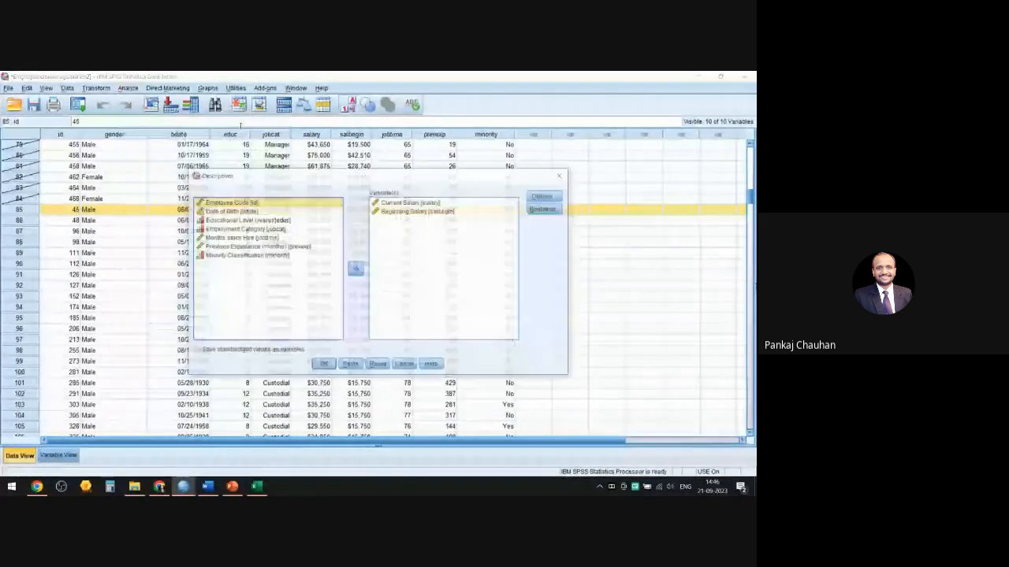
{"action": "left_click", "coordinate": [427, 203]}
{"action": "left_click", "coordinate": [545, 195]}
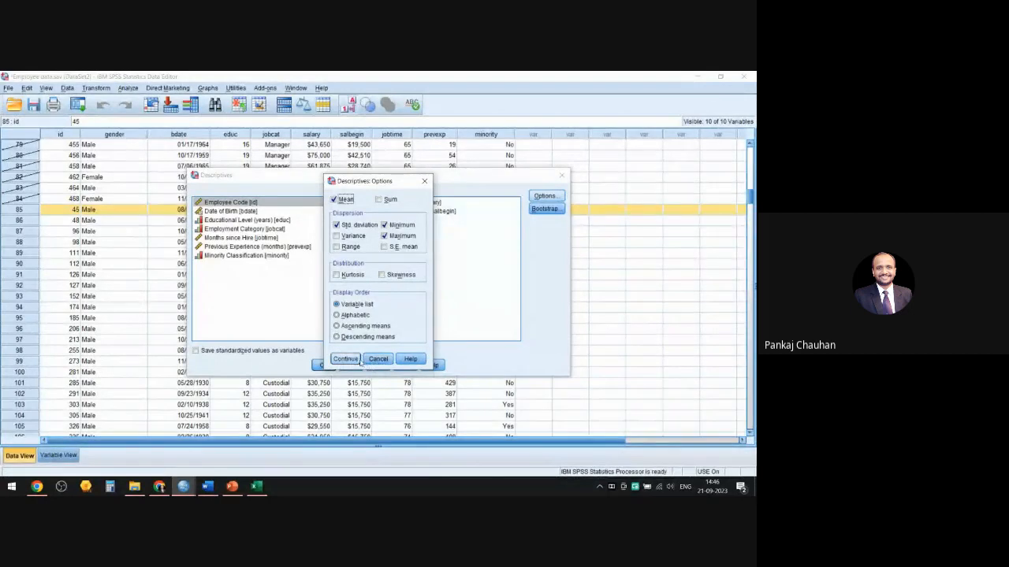
{"action": "left_click", "coordinate": [345, 360]}
{"action": "left_click", "coordinate": [324, 364]}
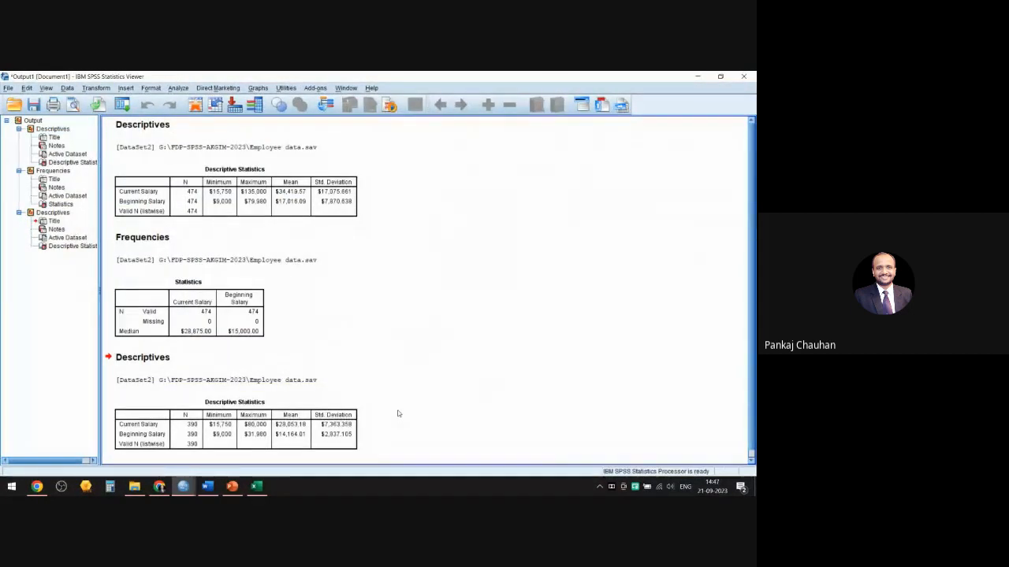
Collapse the Frequencies results in the output outline so only the two Descriptives tables are displayed
{"action": "left_click", "coordinate": [59, 204]}
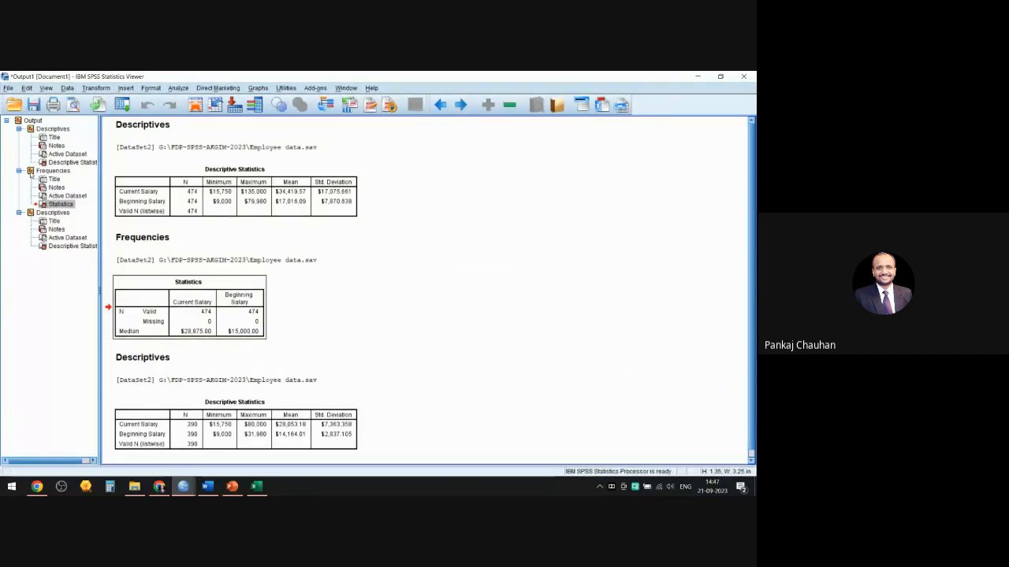
{"action": "left_click", "coordinate": [32, 172]}
{"action": "left_click", "coordinate": [24, 174]}
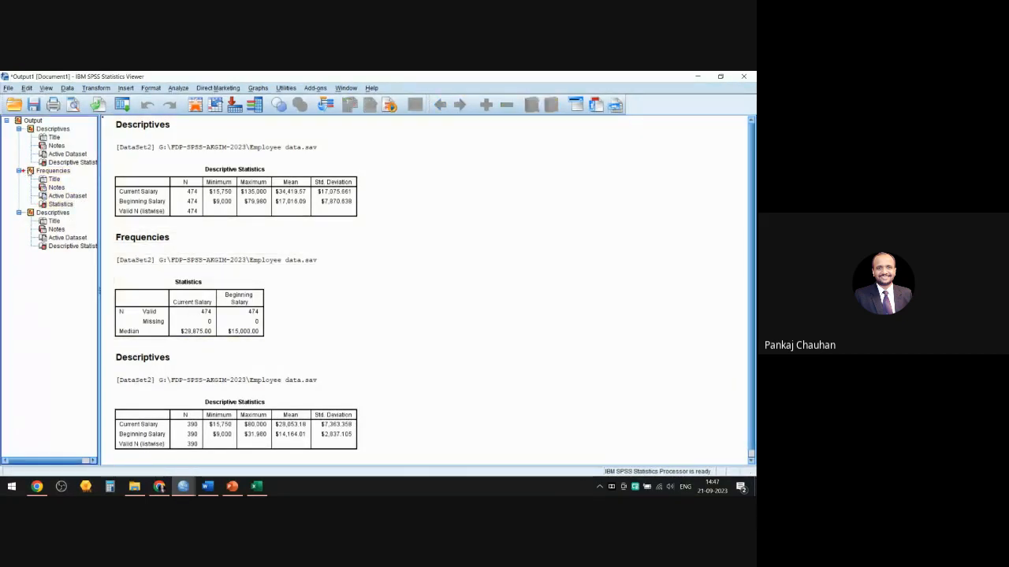
{"action": "left_click", "coordinate": [29, 171]}
{"action": "left_click", "coordinate": [20, 171]}
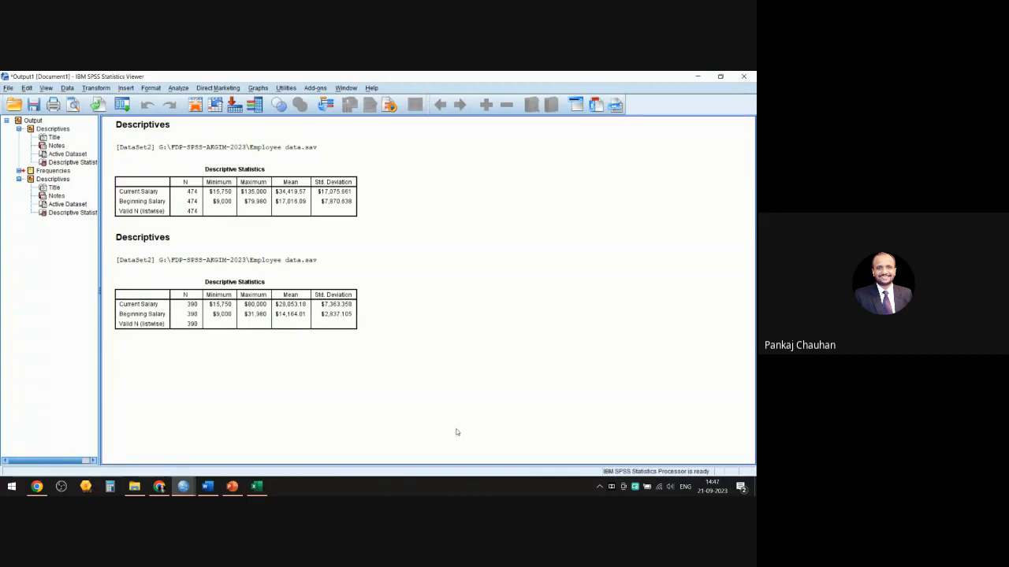
Open the Frequencies analysis and remove Current Salary and Beginning Salary from its analysis variables
{"action": "left_click", "coordinate": [178, 88]}
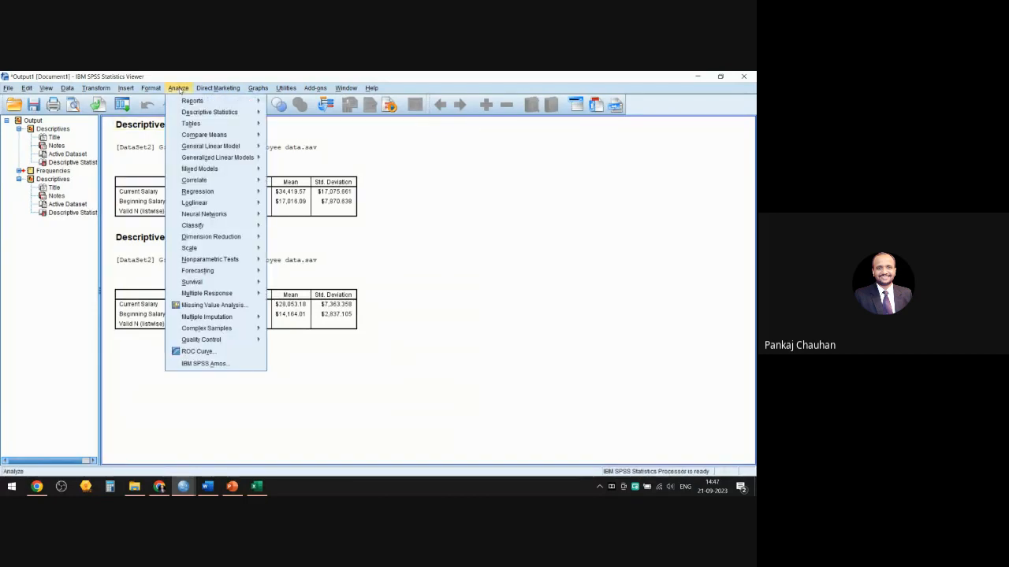
{"action": "mouse_move", "coordinate": [189, 115]}
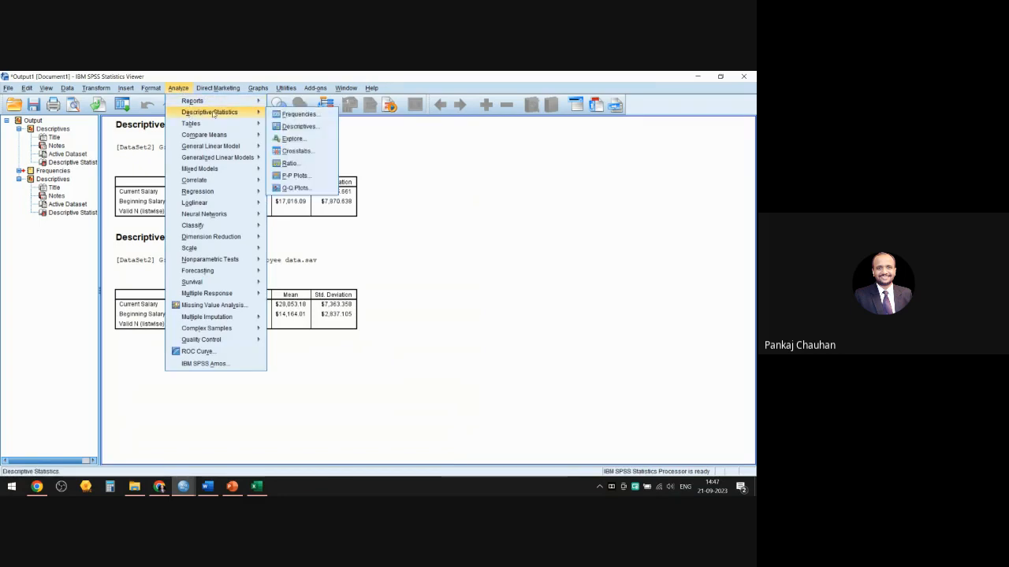
{"action": "left_click", "coordinate": [297, 114]}
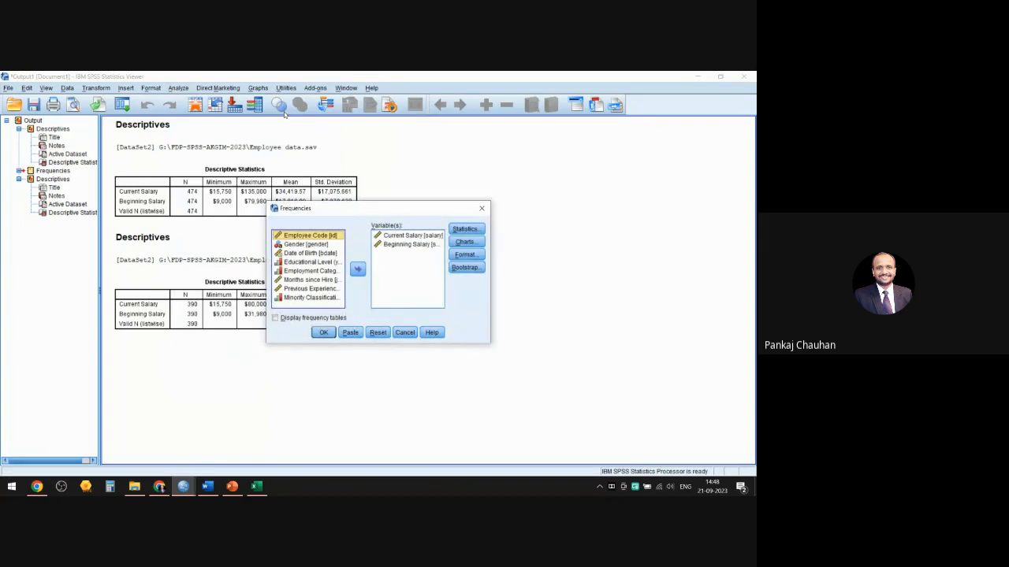
{"action": "left_click", "coordinate": [410, 236]}
{"action": "left_click", "coordinate": [408, 244]}
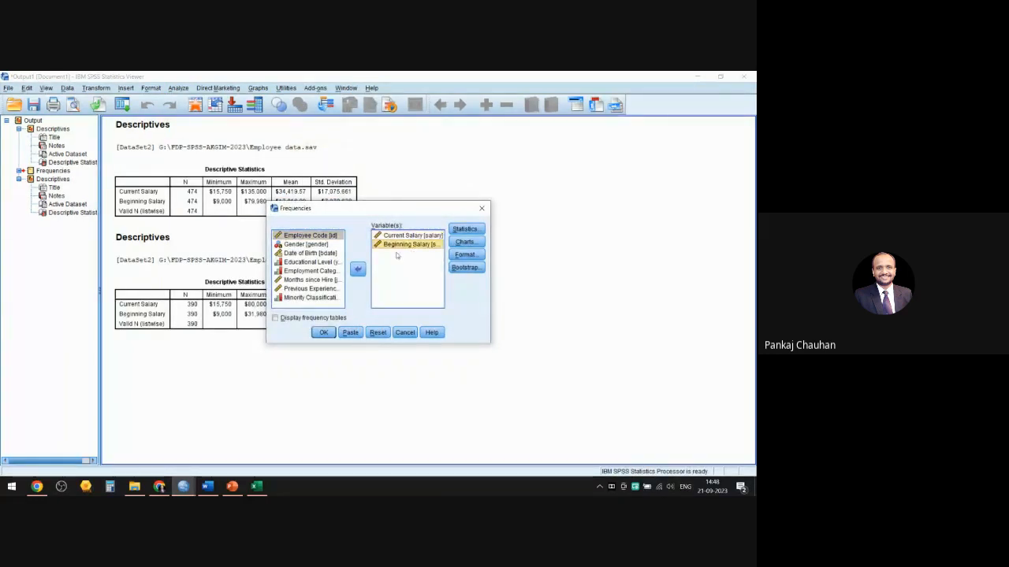
{"action": "left_click", "coordinate": [357, 269]}
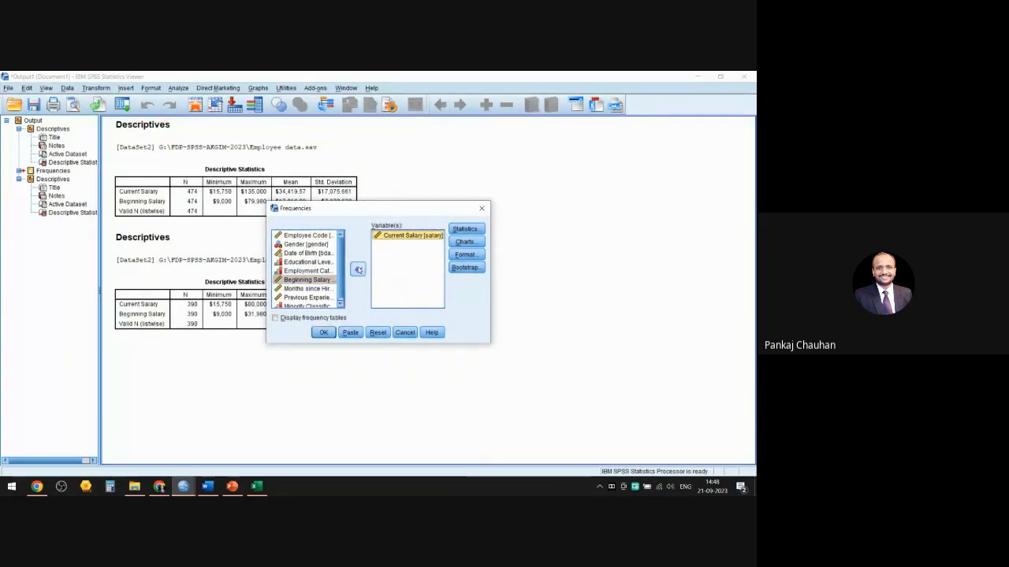
{"action": "left_click", "coordinate": [357, 269]}
{"action": "left_click", "coordinate": [319, 246]}
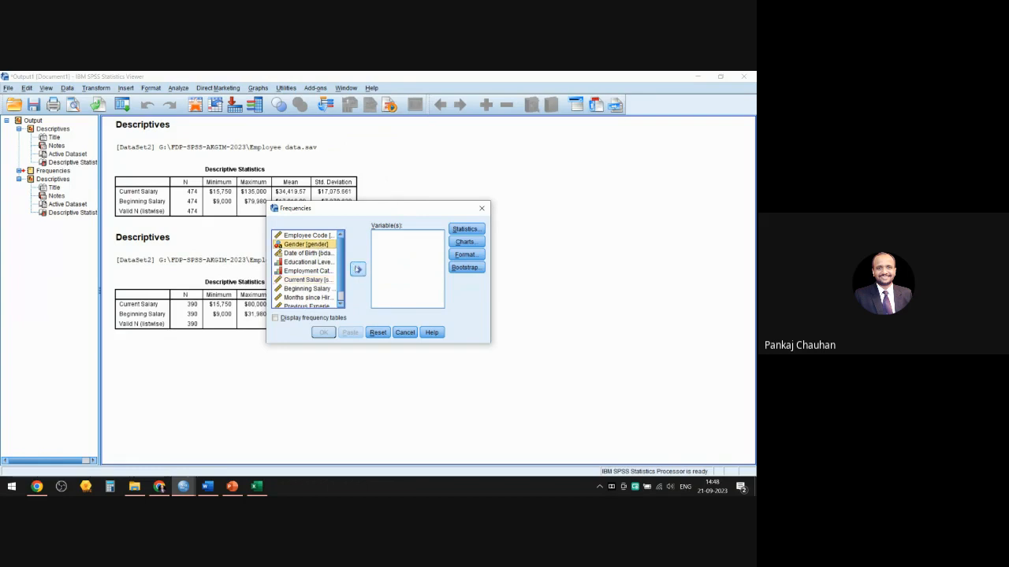
{"action": "left_click", "coordinate": [357, 269]}
{"action": "left_click", "coordinate": [465, 229]}
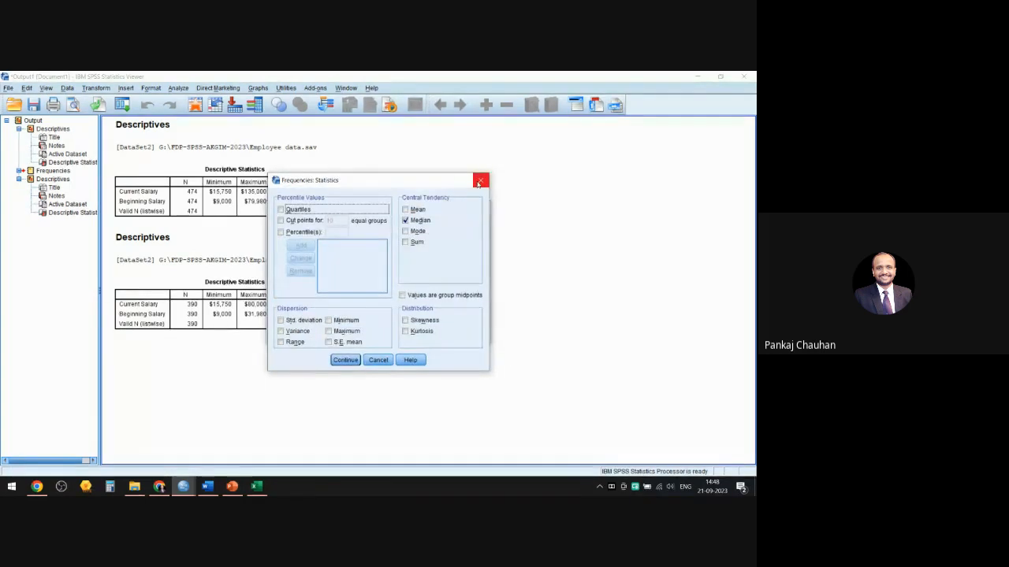
{"action": "left_click", "coordinate": [478, 183]}
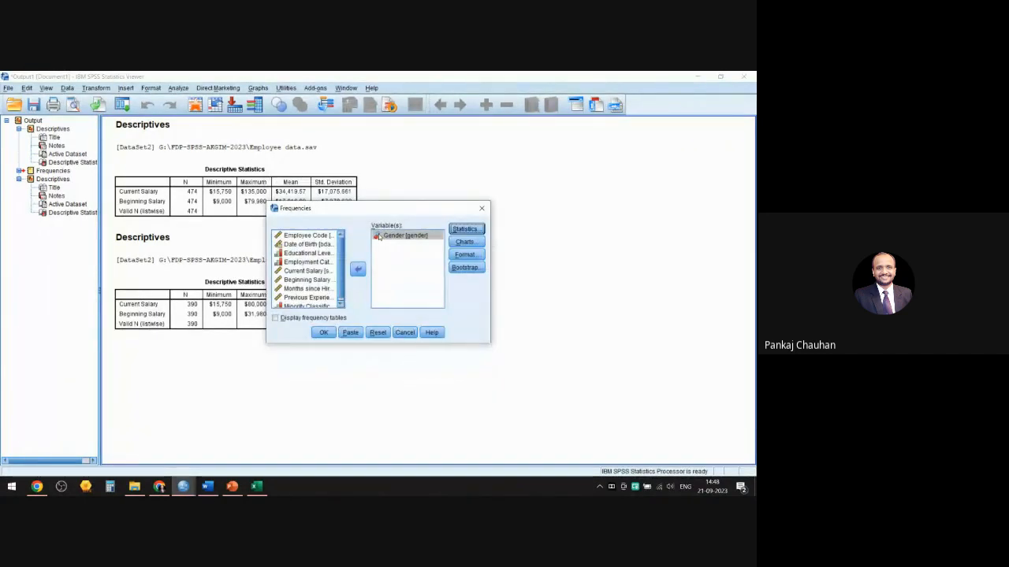
{"action": "left_click", "coordinate": [358, 269]}
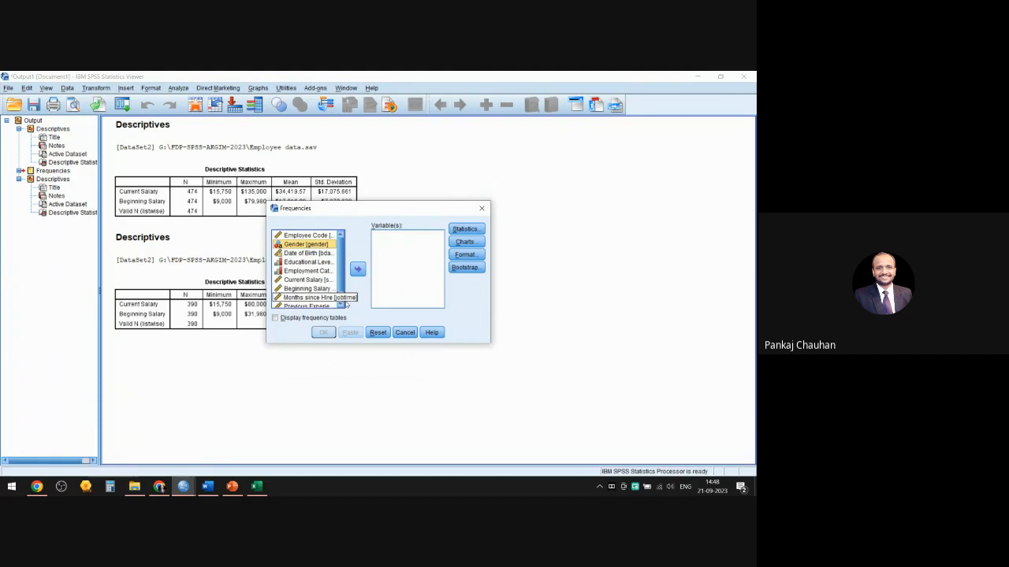
Run Frequencies on Months since Hire for the selected cases, with the mean instead of the median as its statistic
{"action": "left_click", "coordinate": [313, 299]}
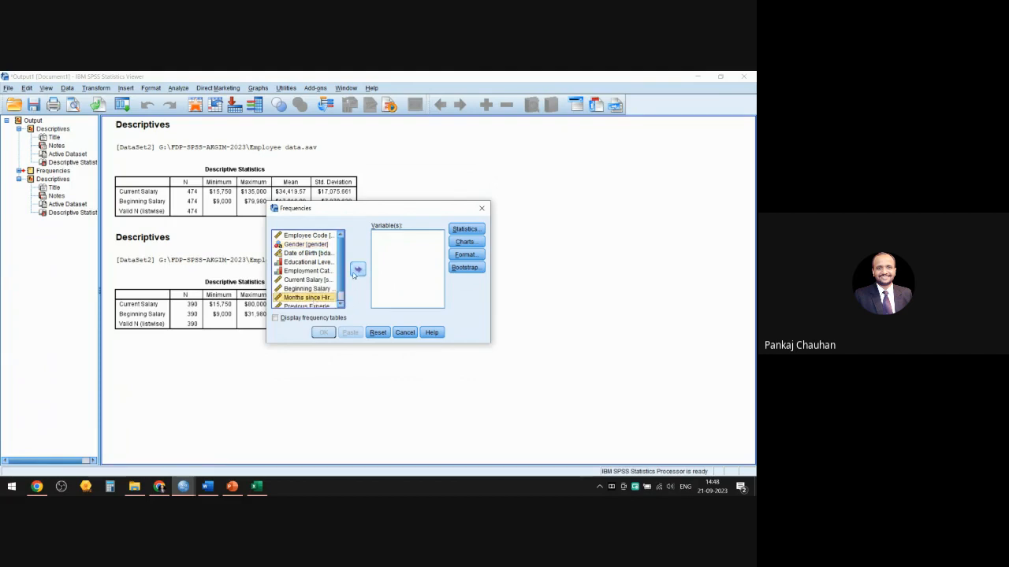
{"action": "left_click", "coordinate": [357, 271]}
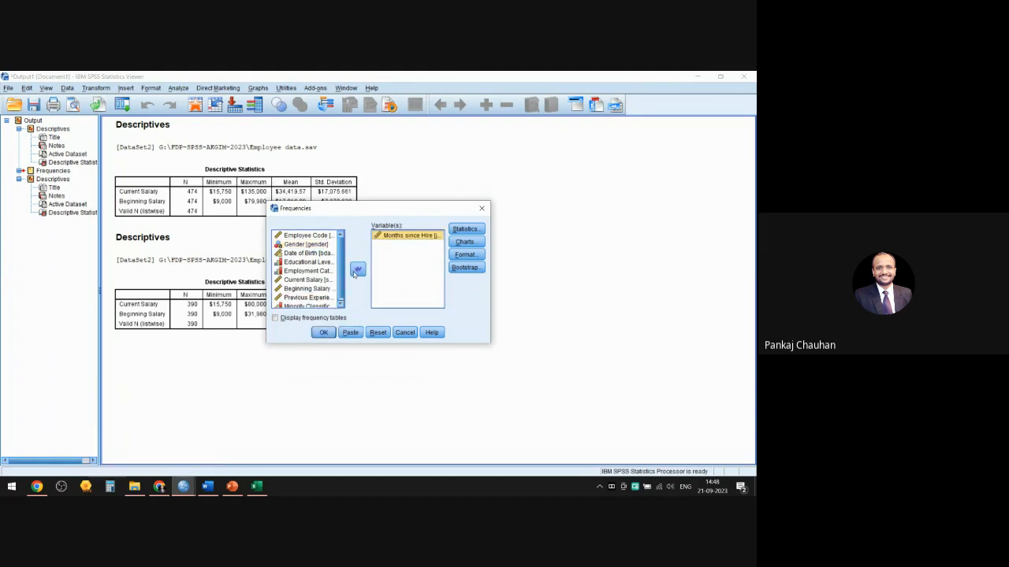
{"action": "left_click", "coordinate": [465, 229]}
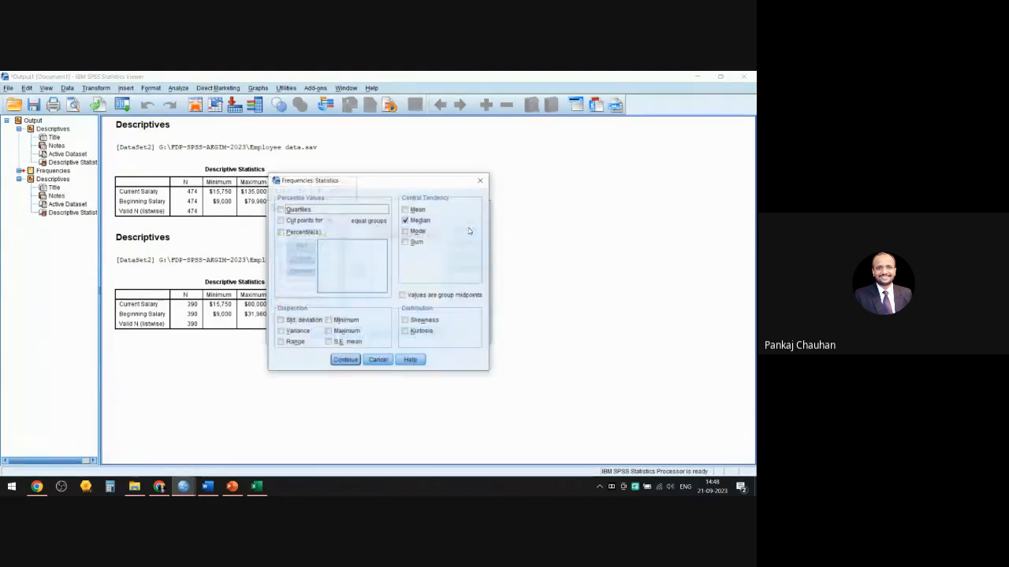
{"action": "left_click", "coordinate": [418, 210]}
{"action": "left_click", "coordinate": [418, 221]}
{"action": "left_click", "coordinate": [347, 360]}
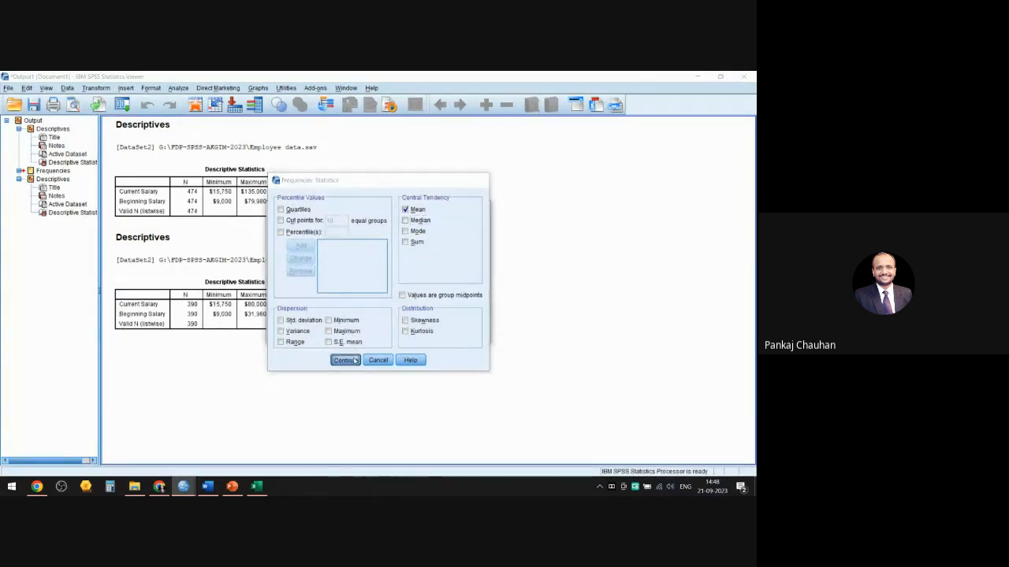
{"action": "left_click", "coordinate": [327, 335]}
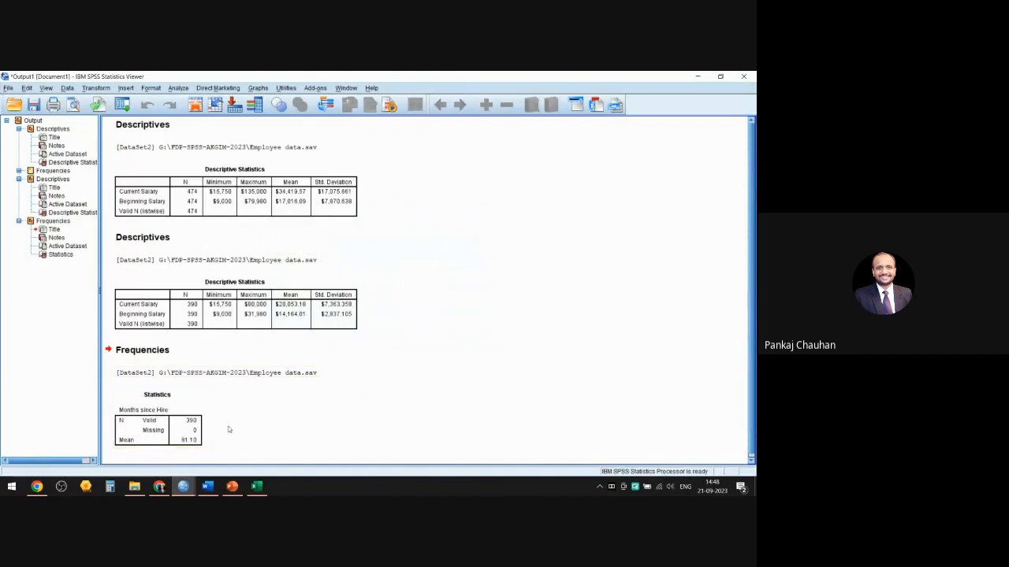
{"action": "left_click", "coordinate": [202, 432]}
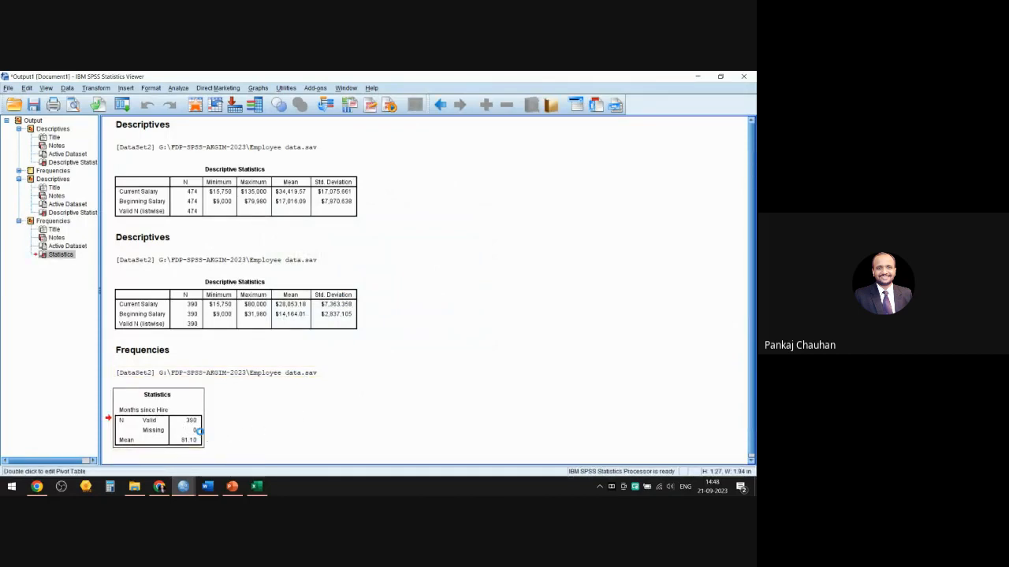
{"action": "double_click", "coordinate": [200, 431]}
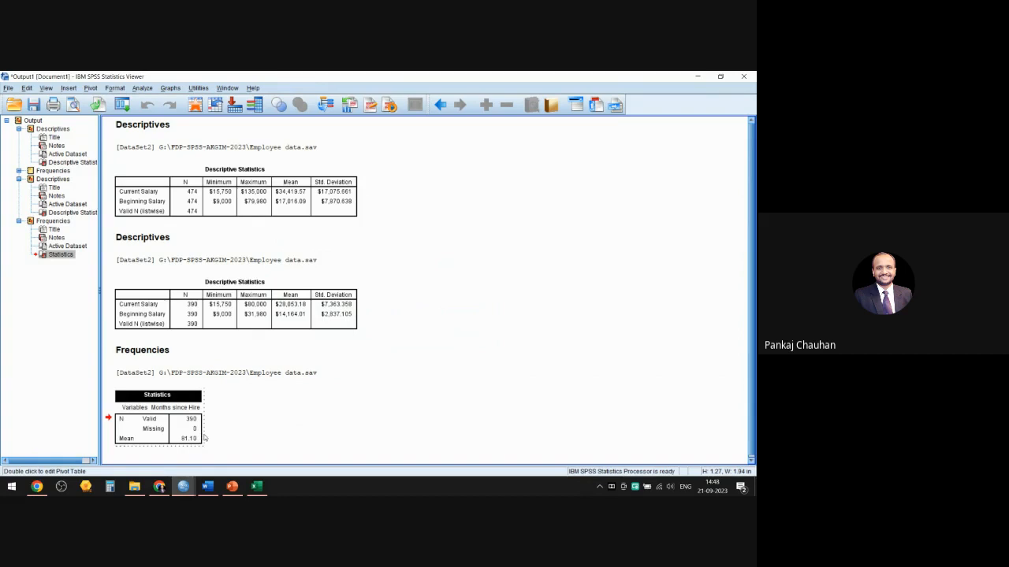
{"action": "double_click", "coordinate": [197, 430]}
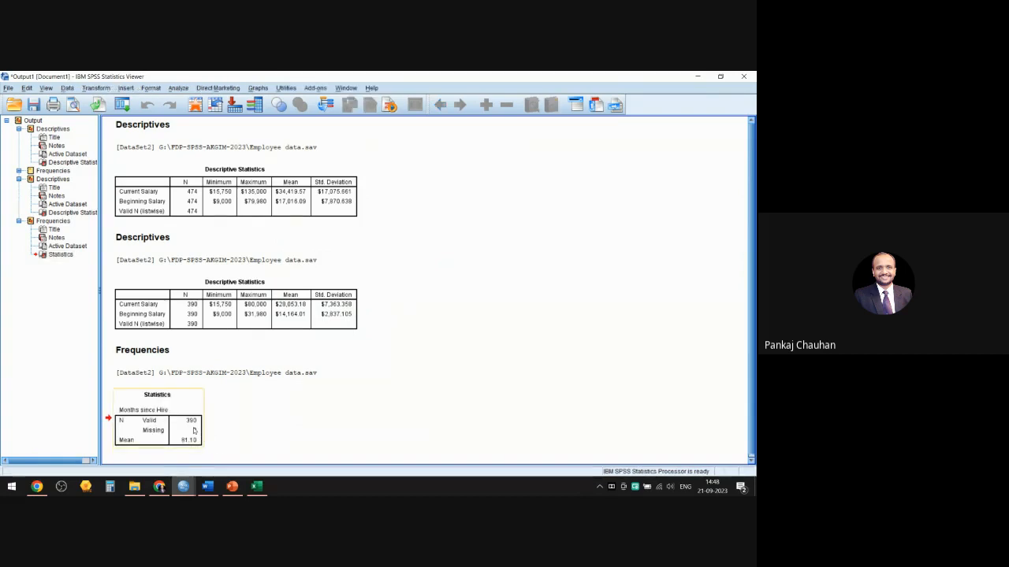
{"action": "left_click", "coordinate": [345, 426]}
Reset case selection in the Employee data to include all cases
{"action": "left_click", "coordinate": [69, 88]}
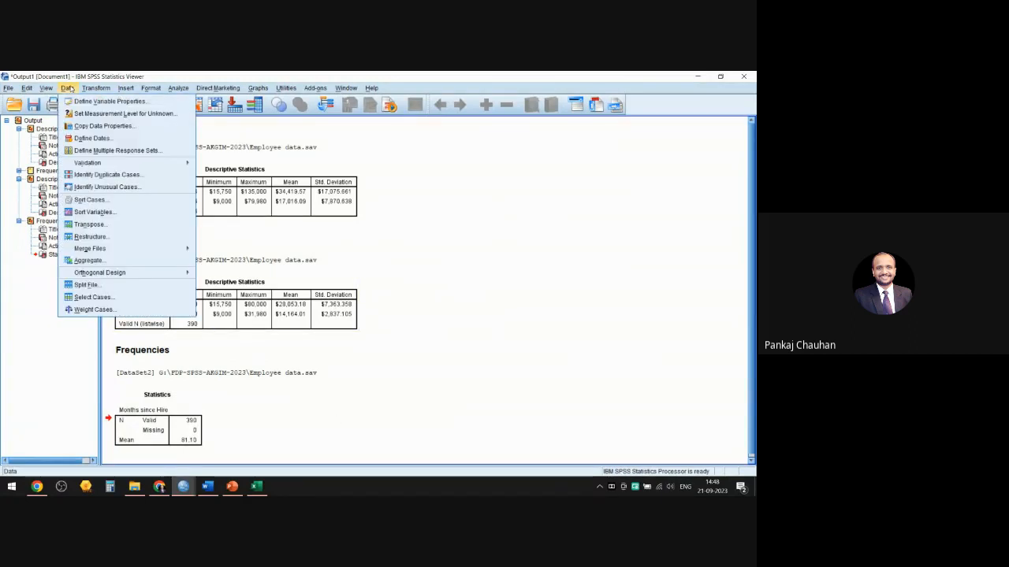
{"action": "left_click", "coordinate": [89, 297]}
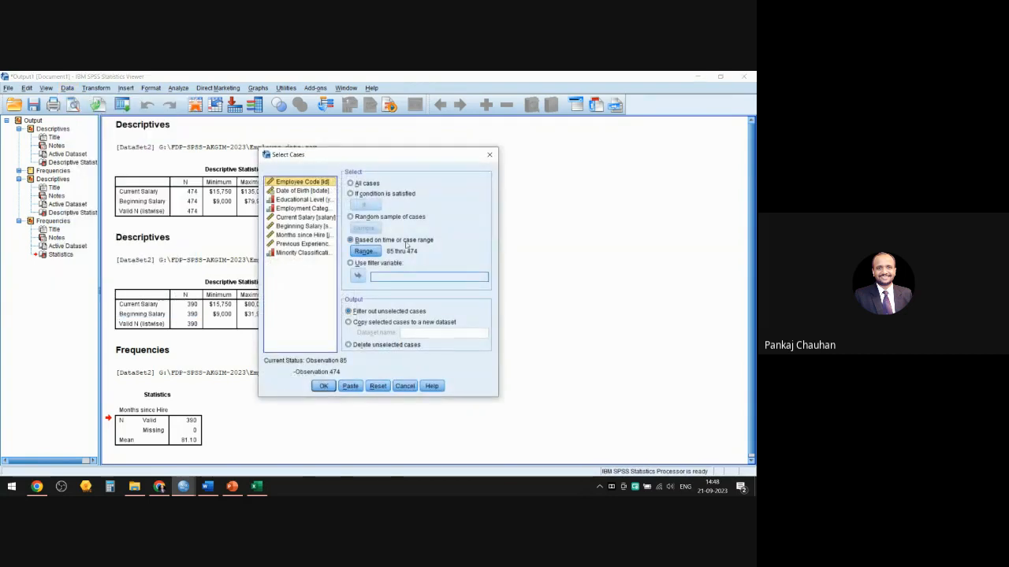
{"action": "left_click", "coordinate": [355, 183]}
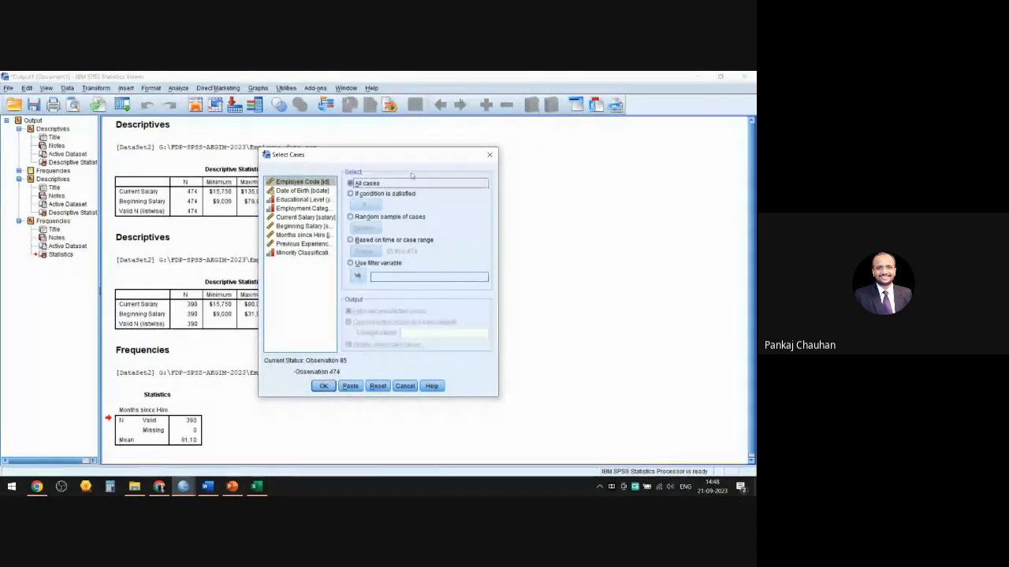
{"action": "left_click", "coordinate": [324, 386]}
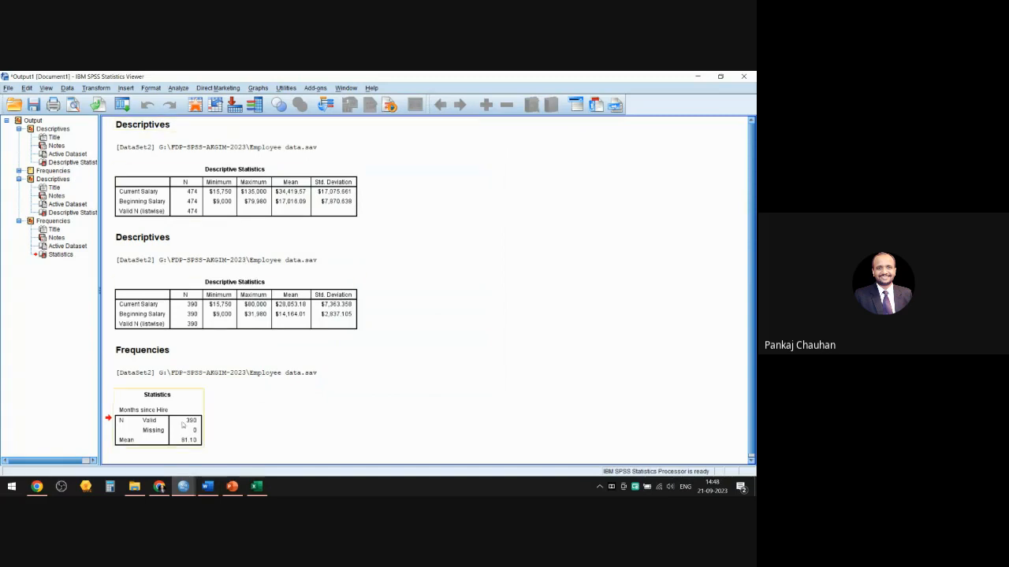
Rerun Frequencies on Months since Hire for all cases, keeping only the mean as the statistic
{"action": "left_click", "coordinate": [178, 88]}
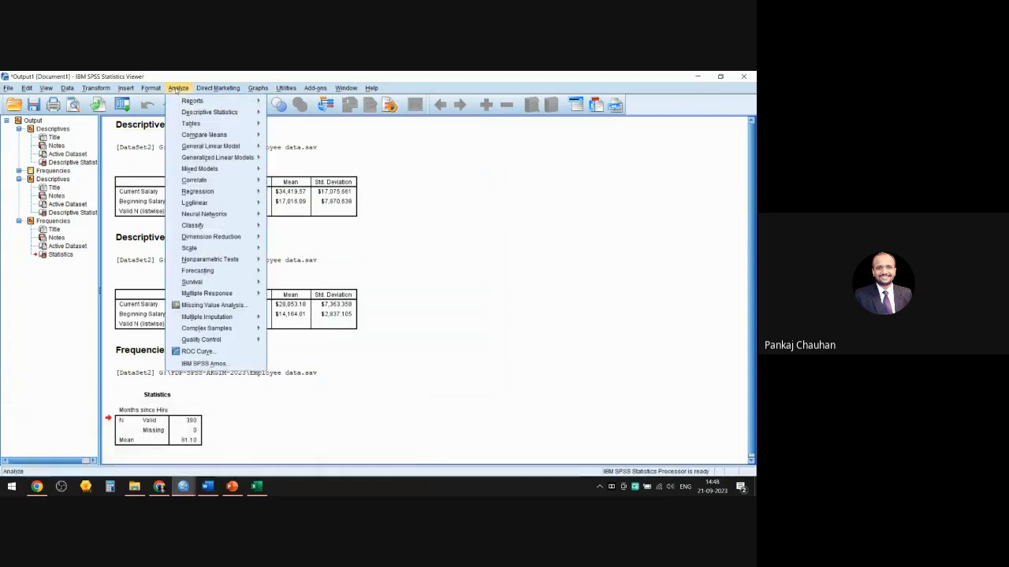
{"action": "mouse_move", "coordinate": [229, 112]}
{"action": "left_click", "coordinate": [293, 113]}
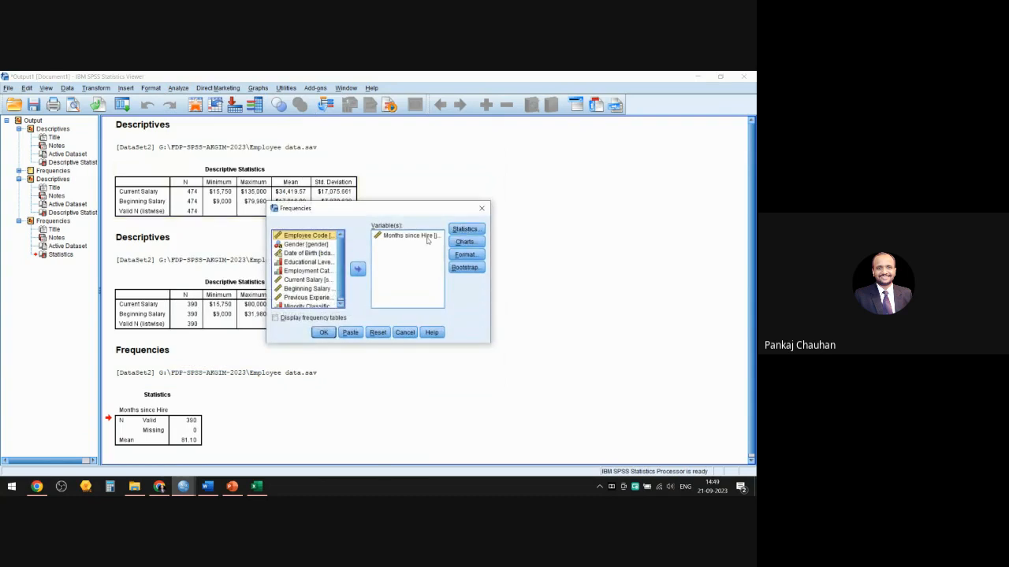
{"action": "left_click", "coordinate": [402, 236]}
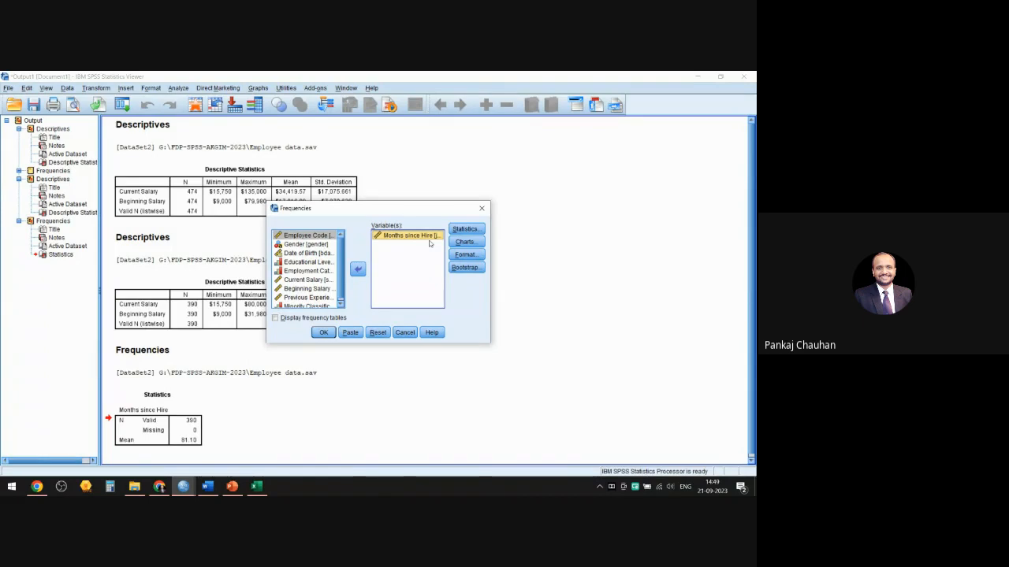
{"action": "left_click", "coordinate": [465, 229]}
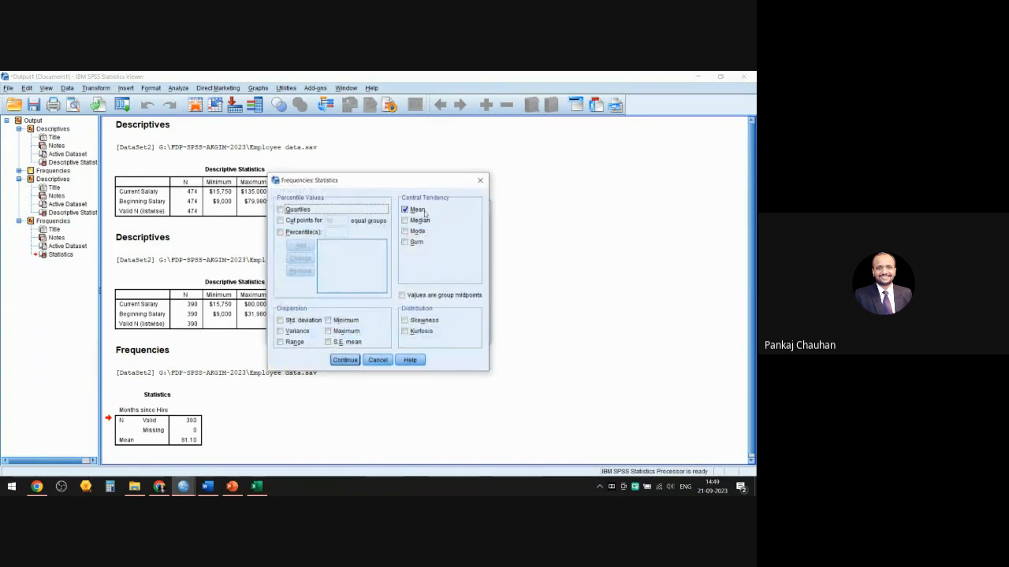
{"action": "left_click", "coordinate": [344, 360]}
{"action": "left_click", "coordinate": [317, 331]}
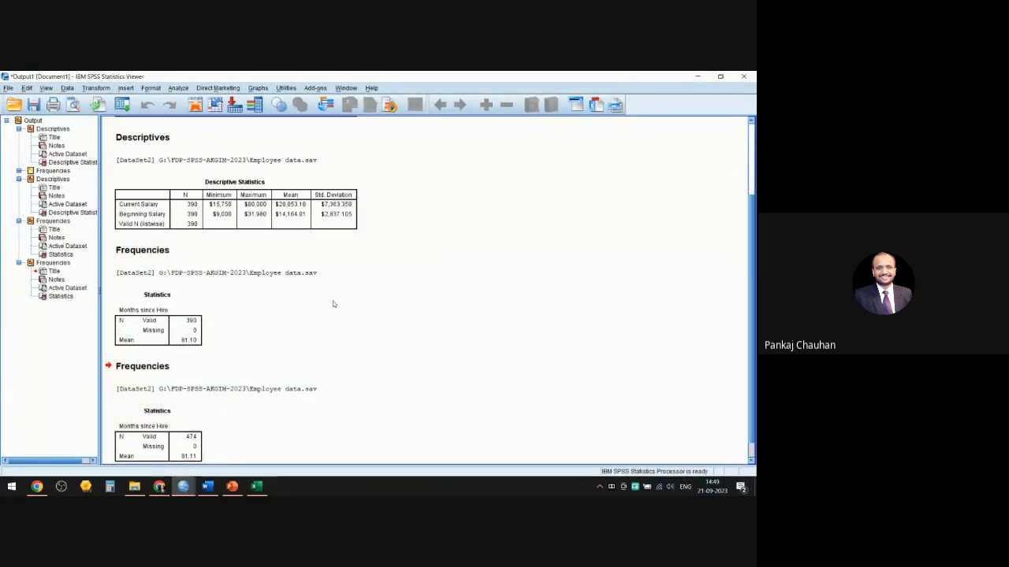
Return to the Employee data.sav dataset and check from its first rows whether any cases are still filtered out
{"action": "left_click", "coordinate": [186, 488]}
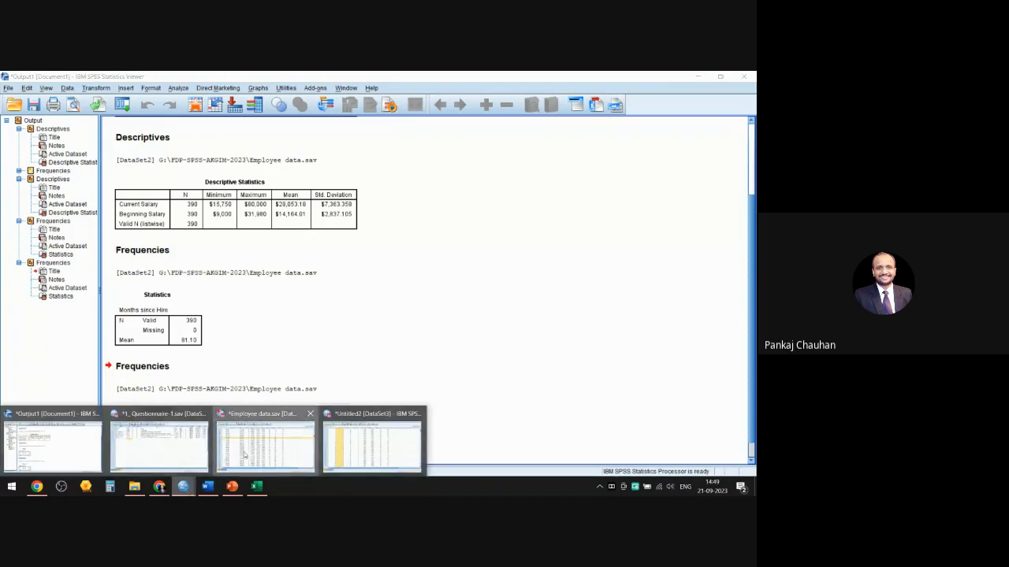
{"action": "left_click", "coordinate": [265, 445]}
{"action": "scroll", "coordinate": [132, 255], "scroll_direction": "up", "scroll_amount": 20}
{"action": "scroll", "coordinate": [132, 255], "scroll_direction": "up", "scroll_amount": 3}
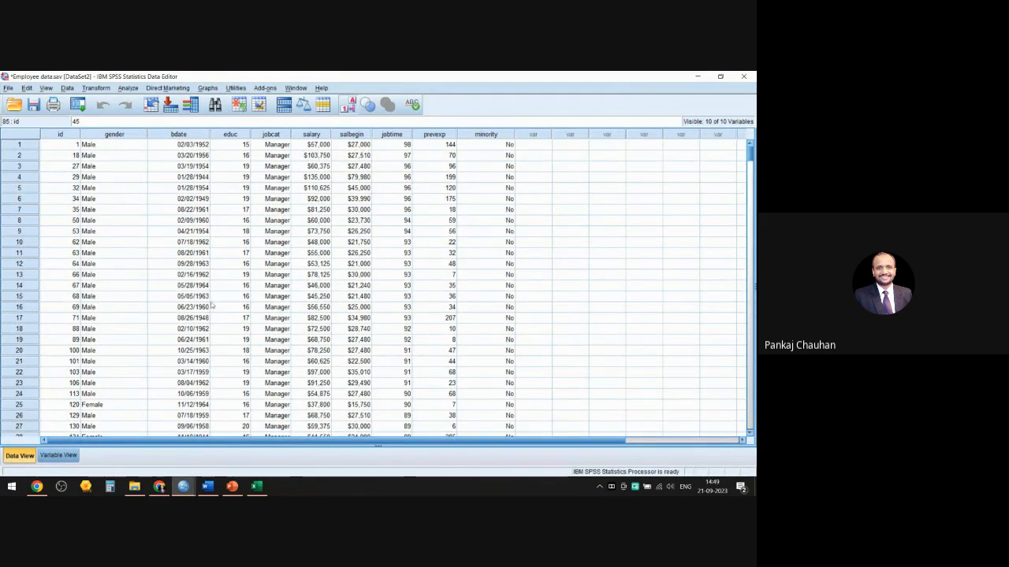
{"action": "scroll", "coordinate": [213, 305], "scroll_direction": "down", "scroll_amount": 17}
{"action": "scroll", "coordinate": [240, 309], "scroll_direction": "down", "scroll_amount": 3}
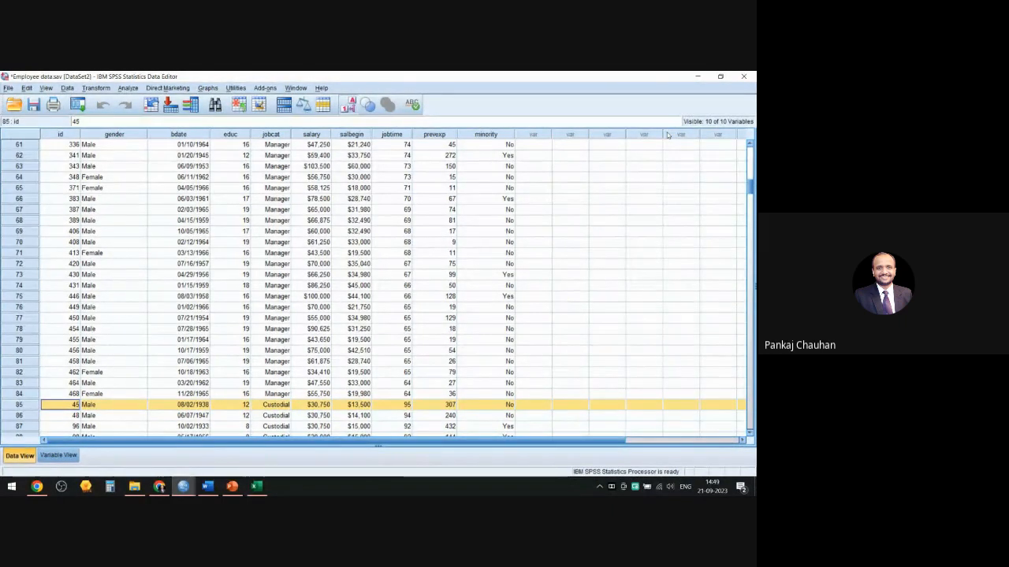
{"action": "left_click", "coordinate": [159, 486]}
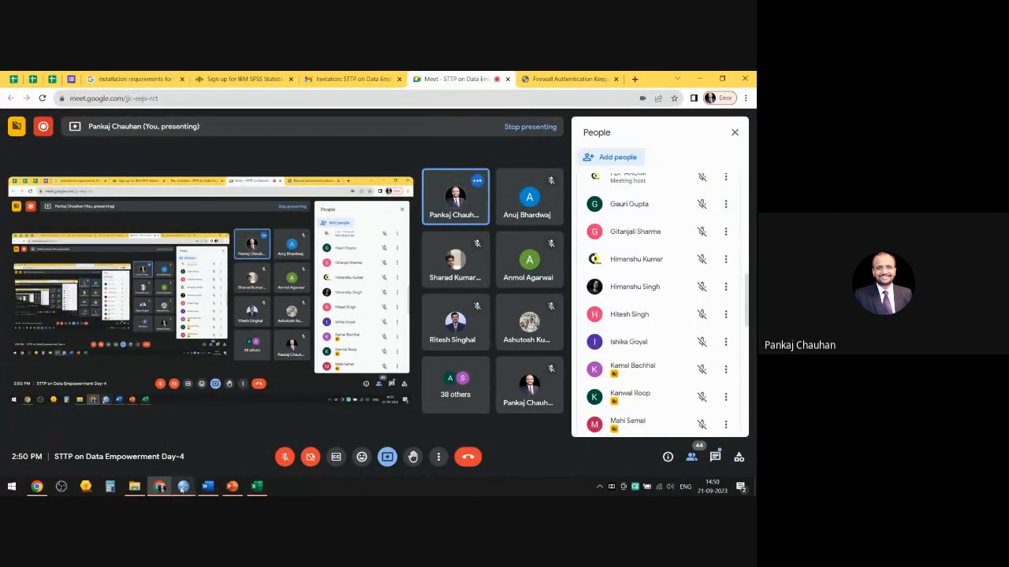
{"action": "mouse_move", "coordinate": [183, 487]}
{"action": "left_click", "coordinate": [266, 455]}
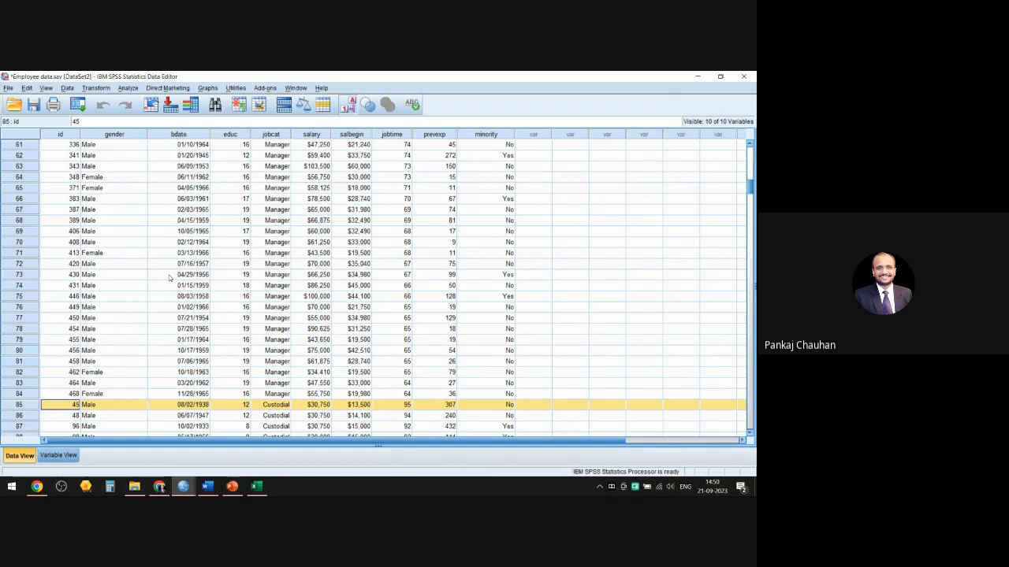
Sort the employee data cases by Employee Code in ascending order, replacing the previous sort variable, and return to the dataset
{"action": "scroll", "coordinate": [95, 233], "scroll_direction": "up", "scroll_amount": 20}
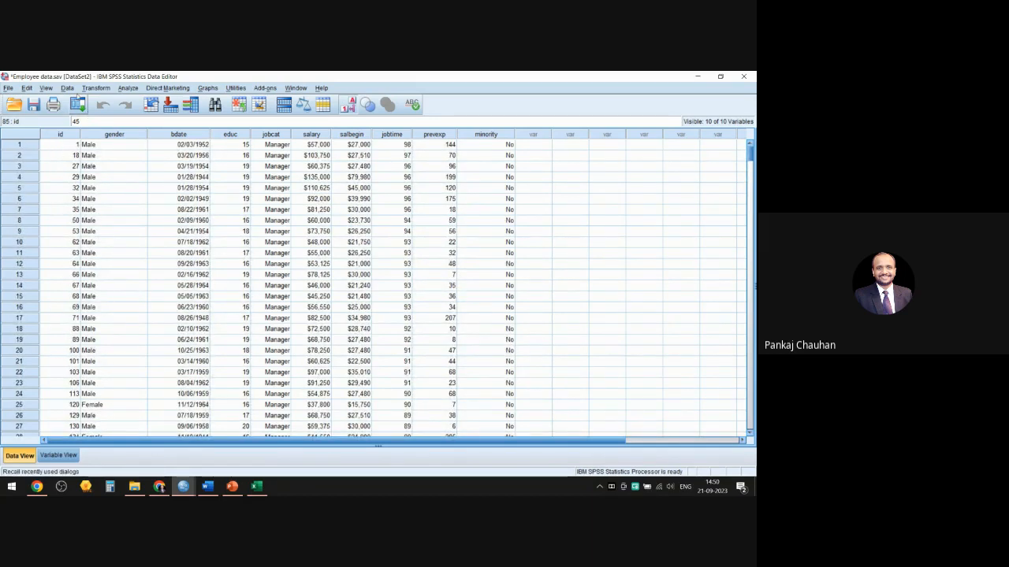
{"action": "left_click", "coordinate": [68, 88]}
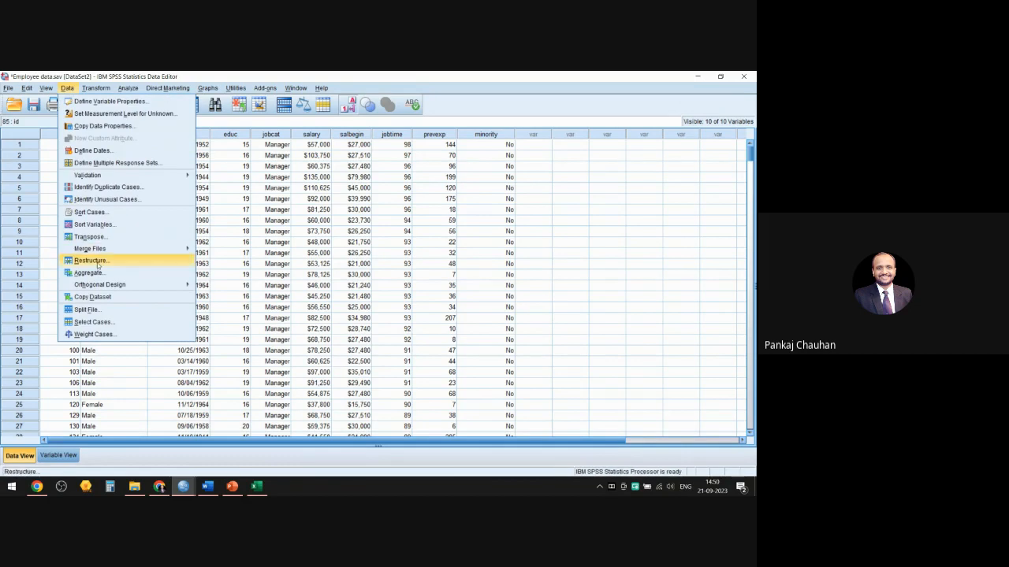
{"action": "left_click", "coordinate": [88, 212]}
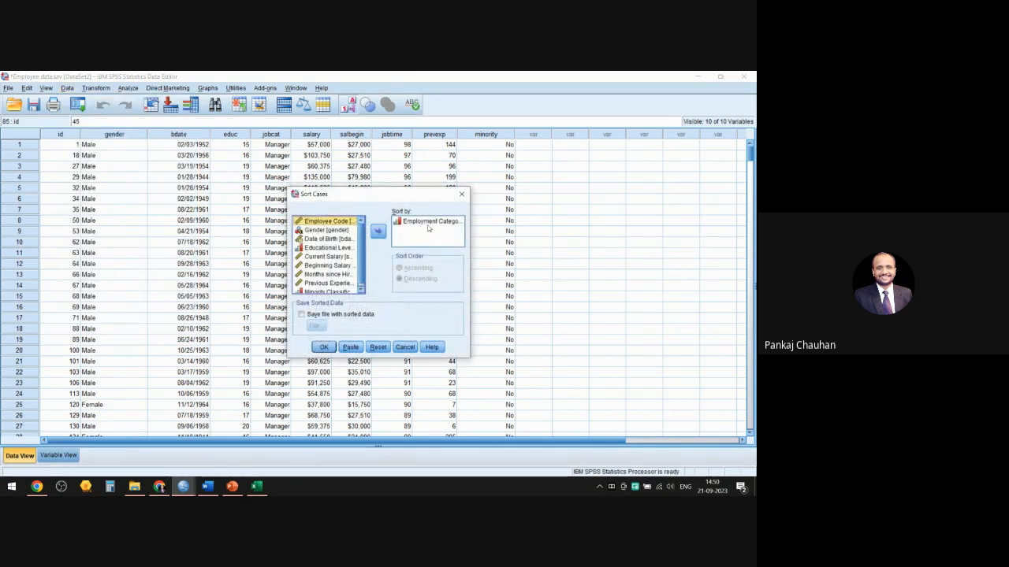
{"action": "left_click", "coordinate": [377, 347]}
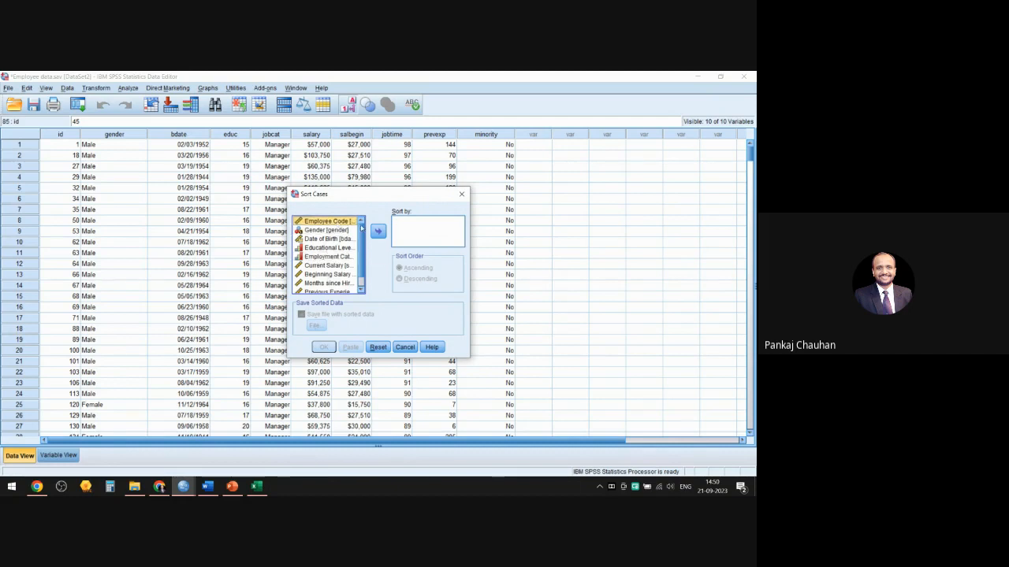
{"action": "left_click", "coordinate": [378, 231]}
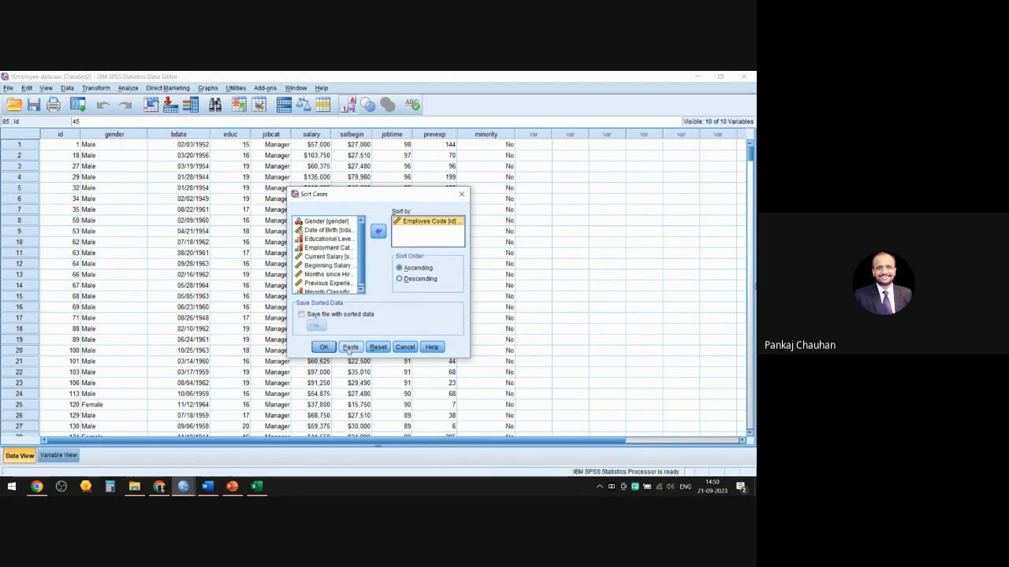
{"action": "left_click", "coordinate": [324, 347]}
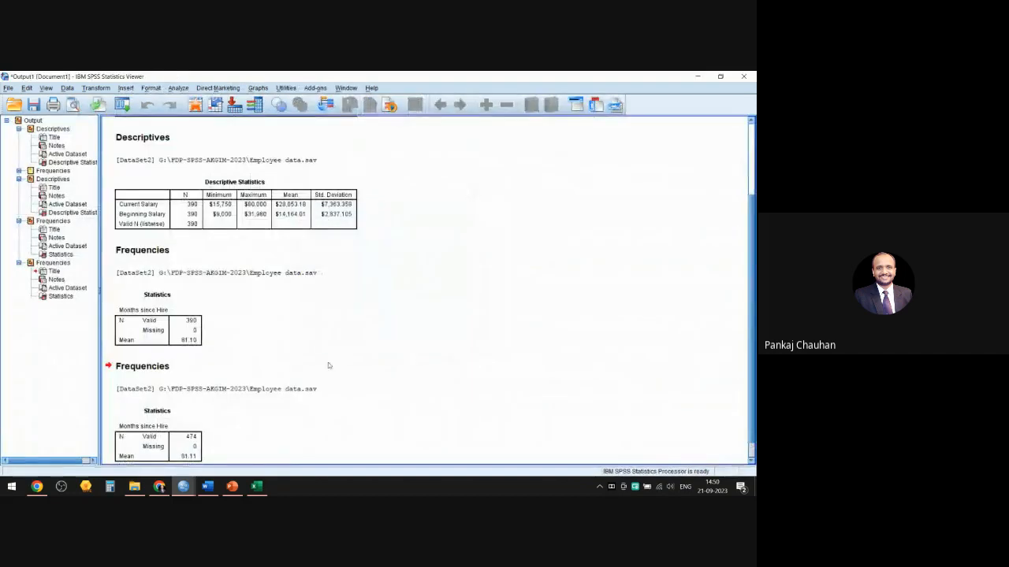
{"action": "mouse_move", "coordinate": [189, 488]}
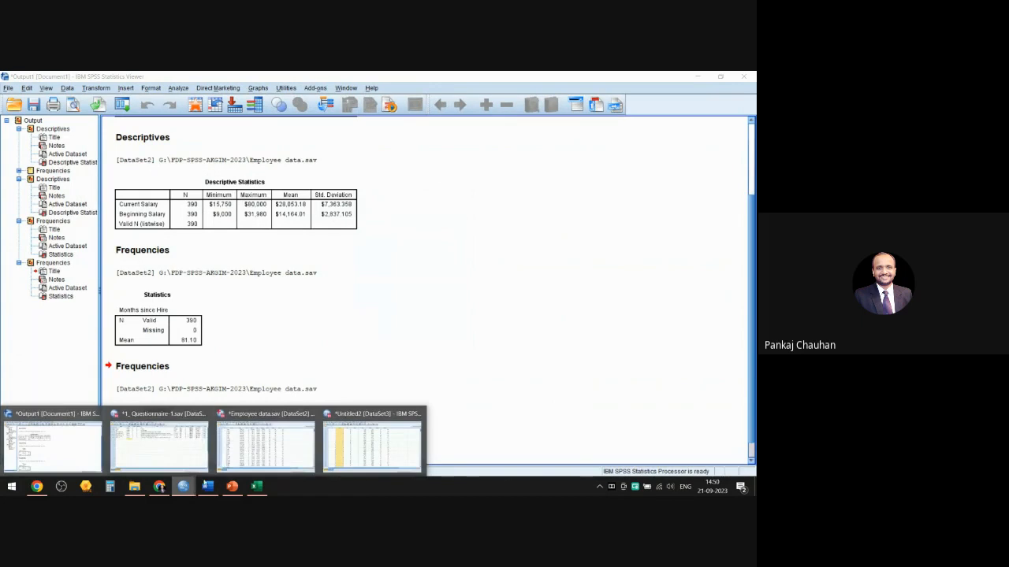
{"action": "left_click", "coordinate": [250, 455]}
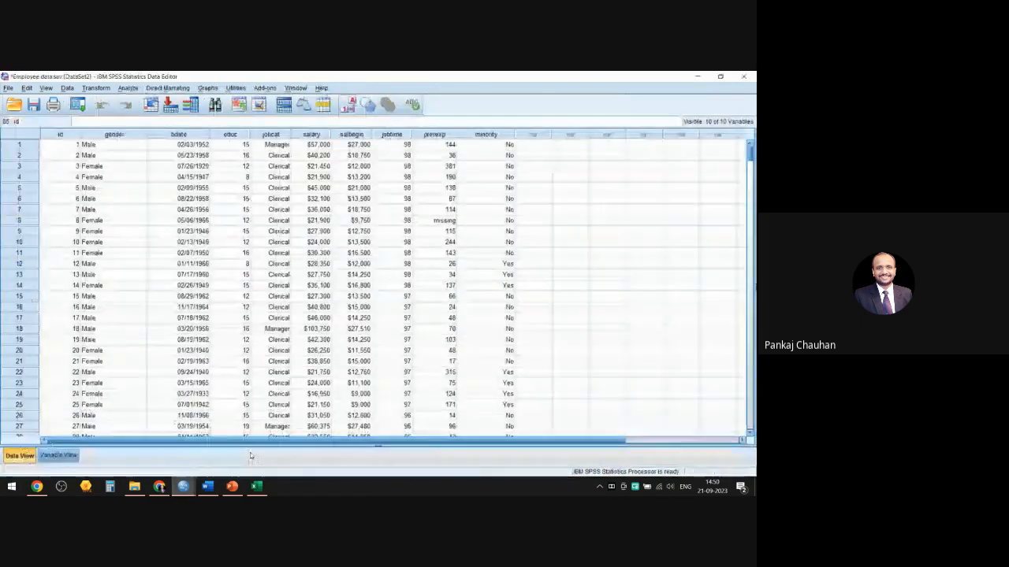
{"action": "left_click", "coordinate": [63, 135]}
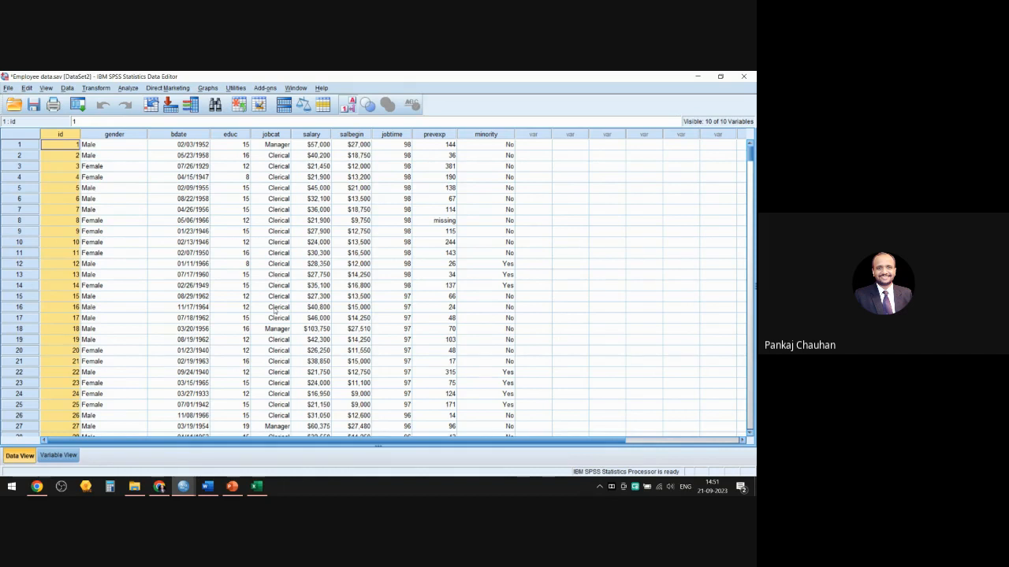
{"action": "left_click", "coordinate": [206, 220]}
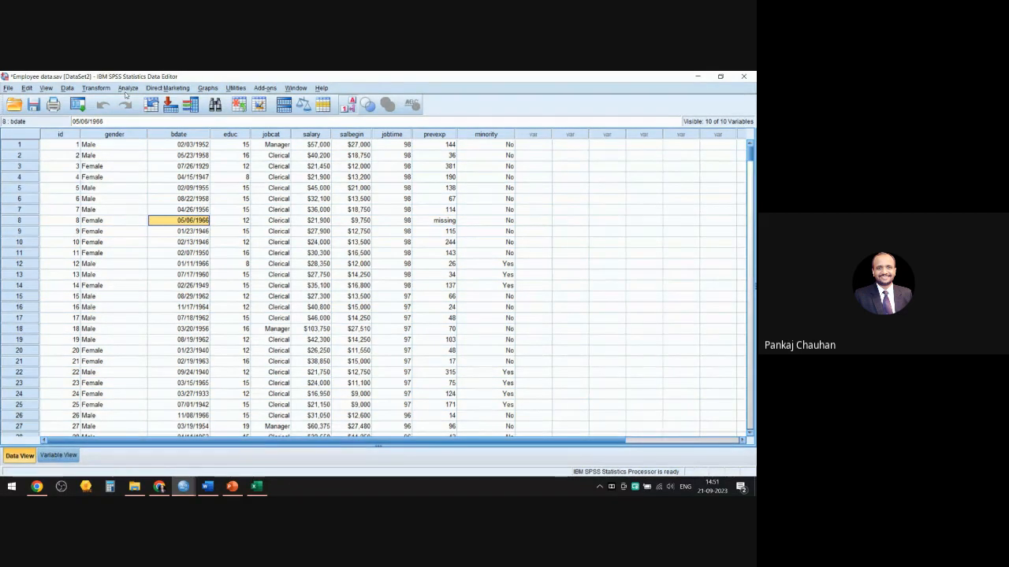
Set up an Explore analysis with Current Salary and Beginning Salary as the dependent variables
{"action": "left_click", "coordinate": [128, 88]}
{"action": "mouse_move", "coordinate": [181, 112]}
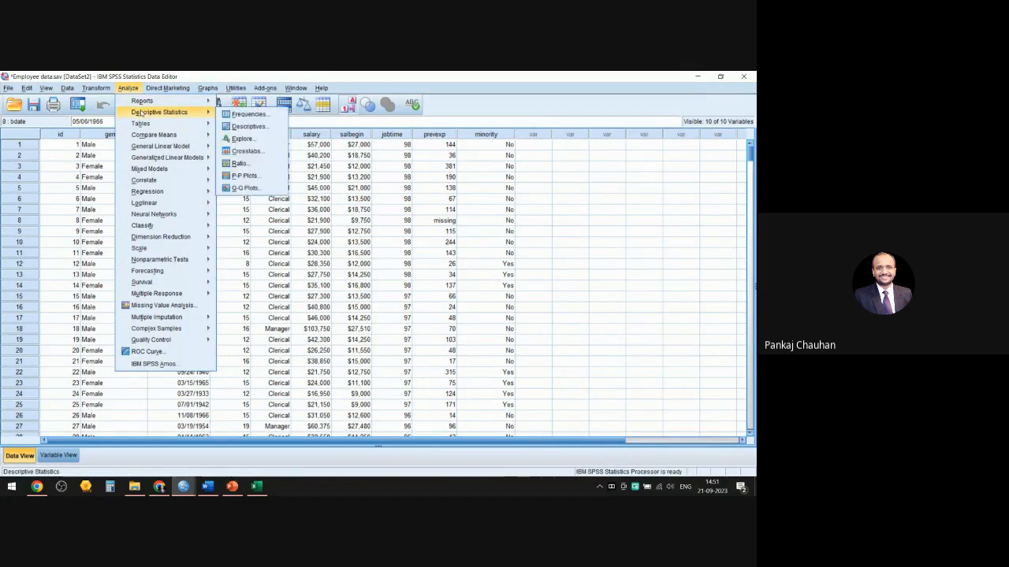
{"action": "left_click", "coordinate": [242, 139]}
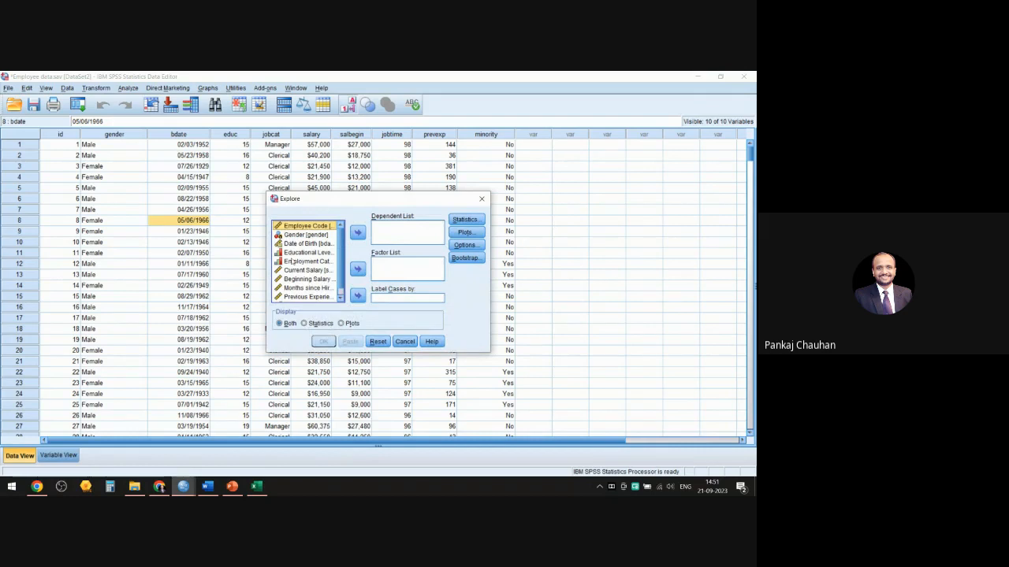
{"action": "left_click", "coordinate": [305, 272]}
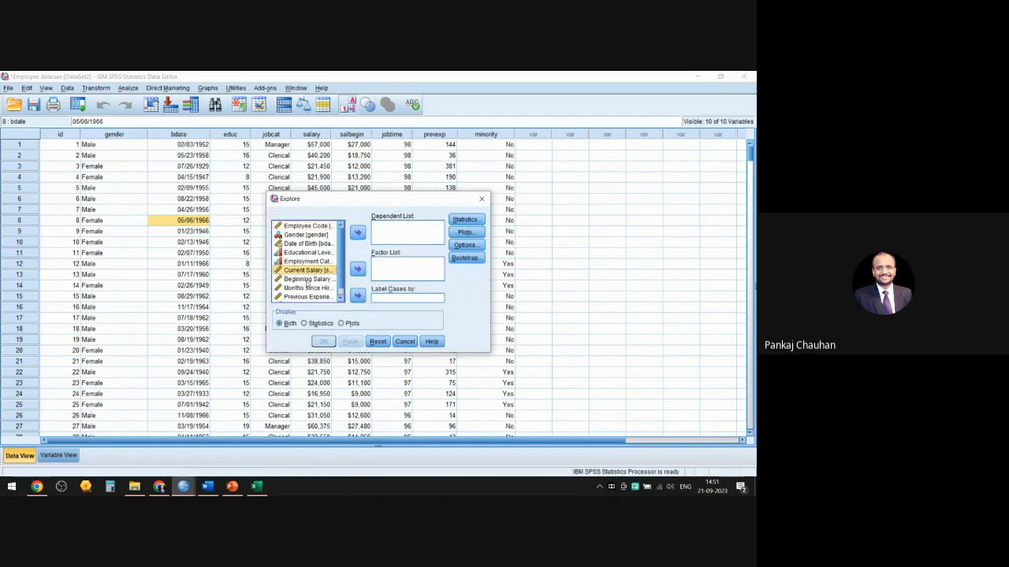
{"action": "left_click", "coordinate": [307, 279], "text": "ctrl"}
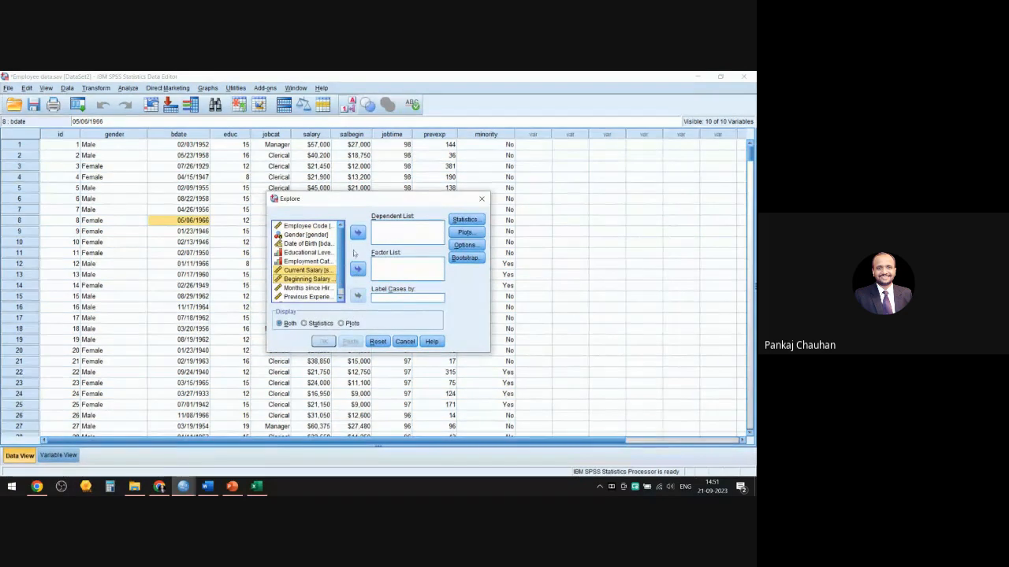
{"action": "left_click", "coordinate": [357, 233]}
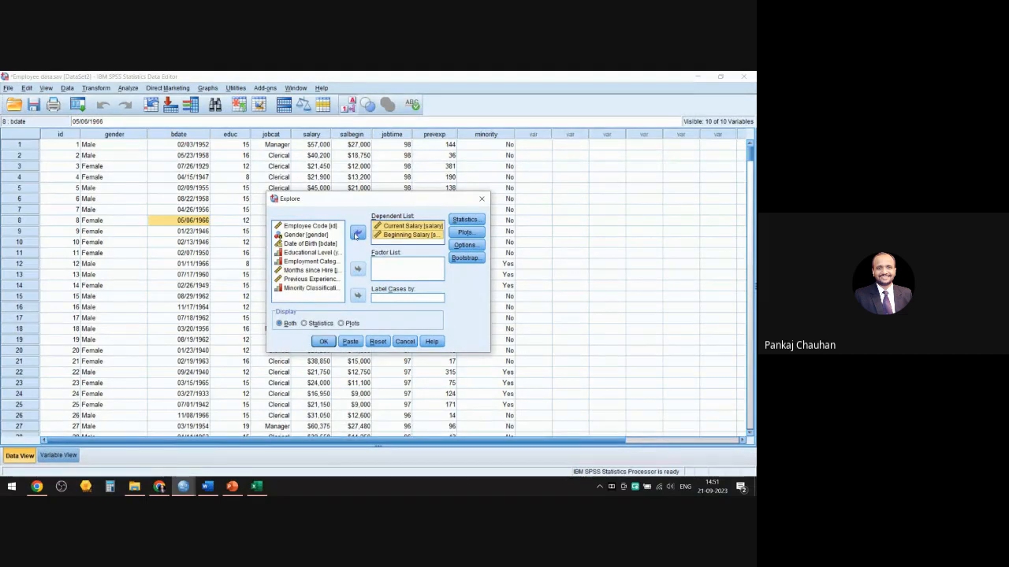
{"action": "left_click", "coordinate": [477, 220]}
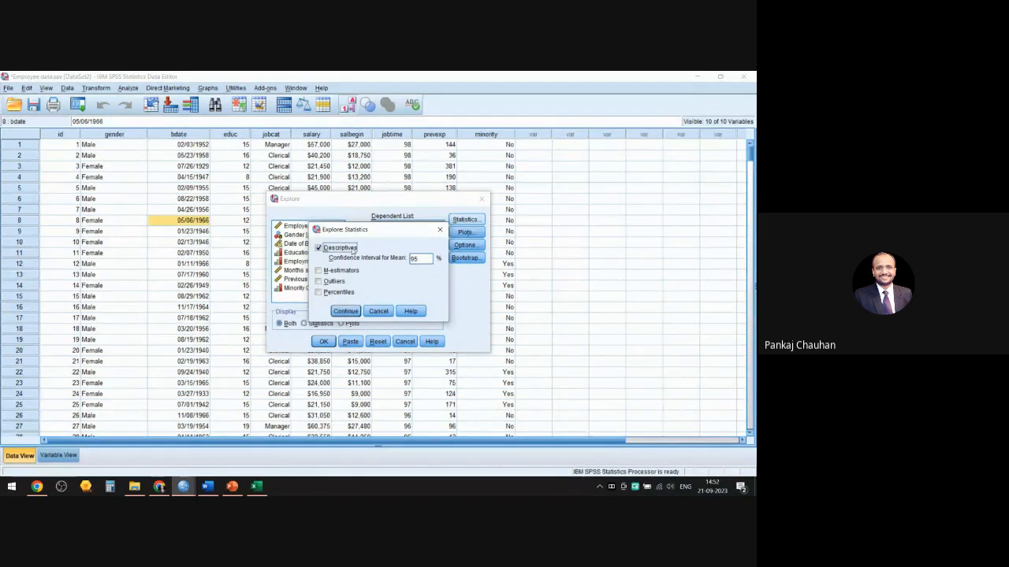
{"action": "left_click", "coordinate": [440, 230]}
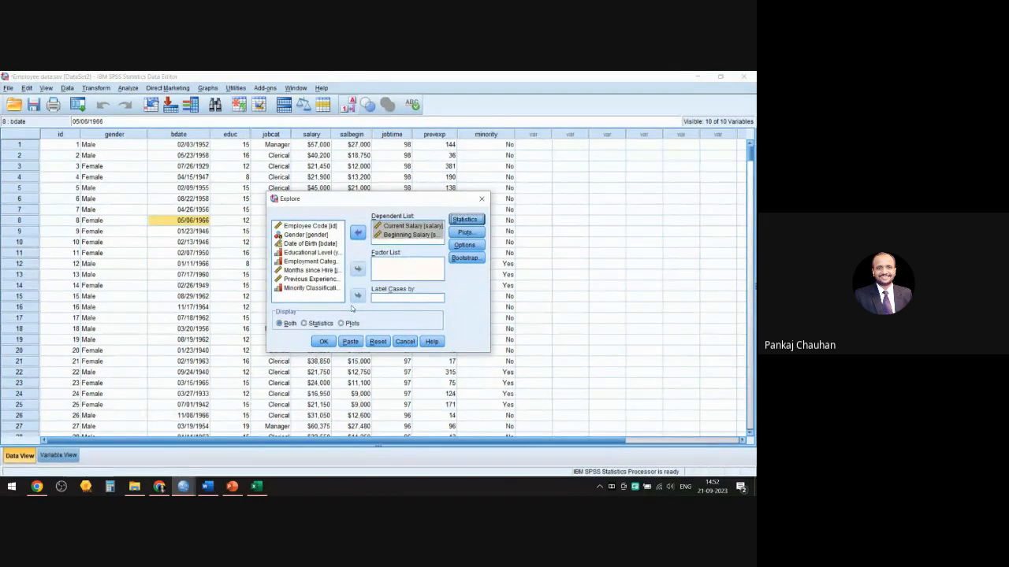
{"action": "left_click", "coordinate": [476, 233]}
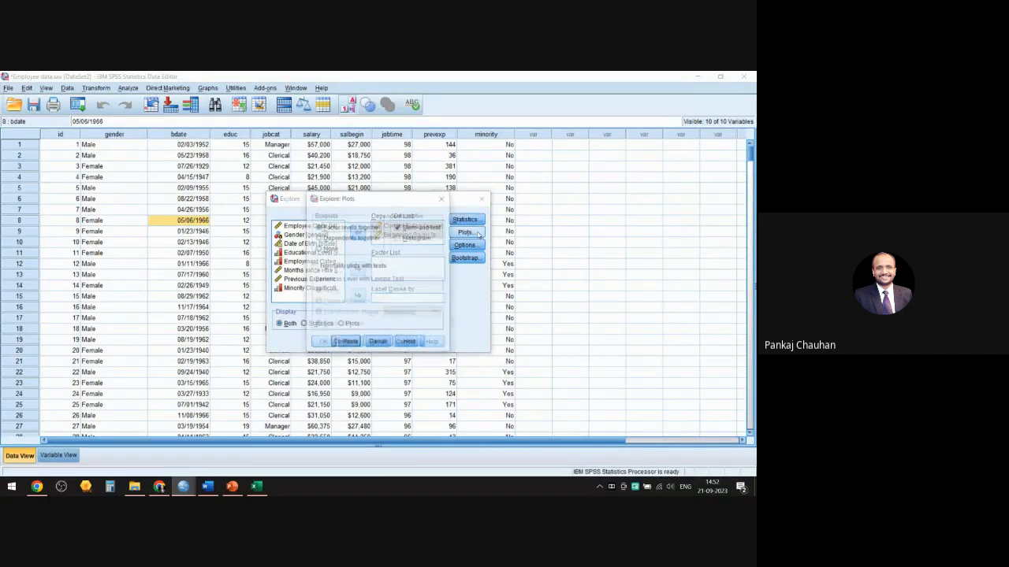
{"action": "left_click", "coordinate": [398, 238]}
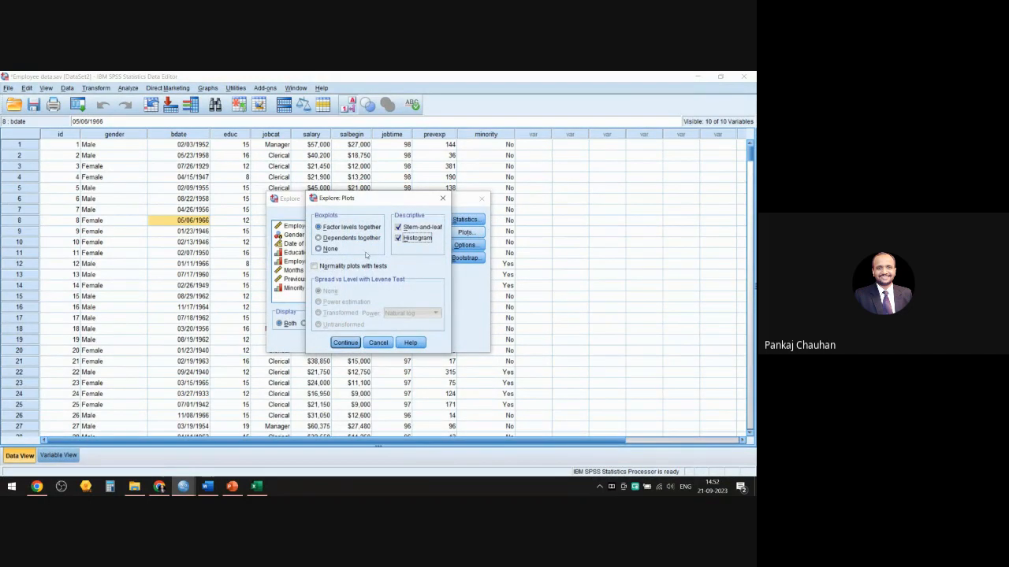
{"action": "left_click", "coordinate": [398, 227]}
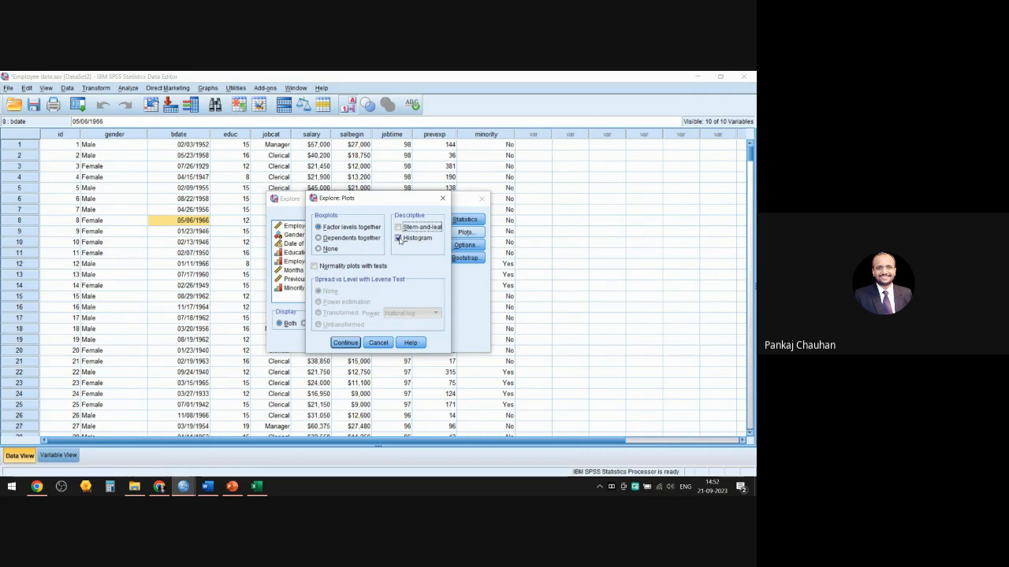
{"action": "left_click", "coordinate": [345, 342]}
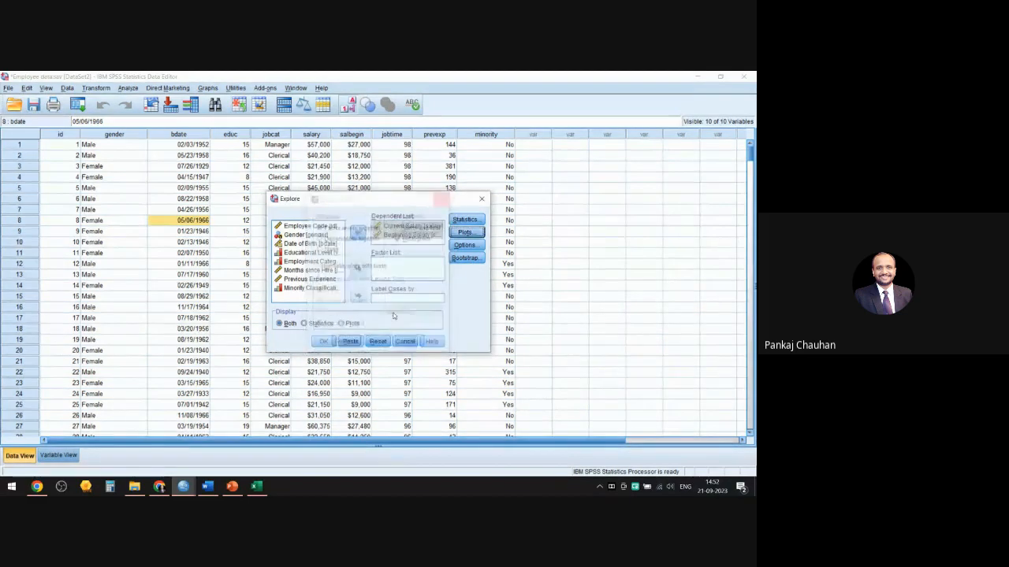
Limit the Explore display to Statistics only and run the analysis
{"action": "left_click", "coordinate": [304, 323]}
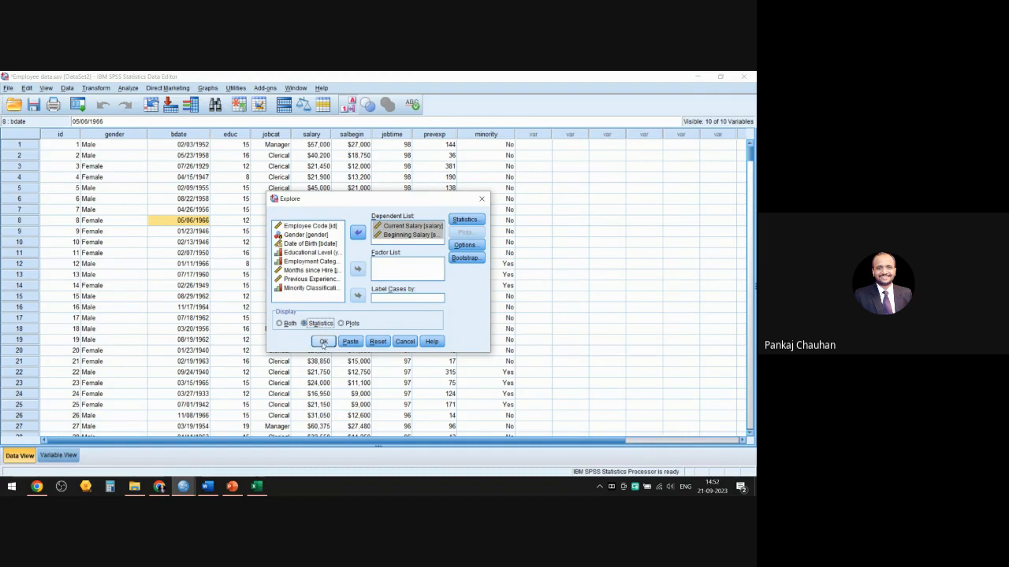
{"action": "left_click", "coordinate": [322, 342]}
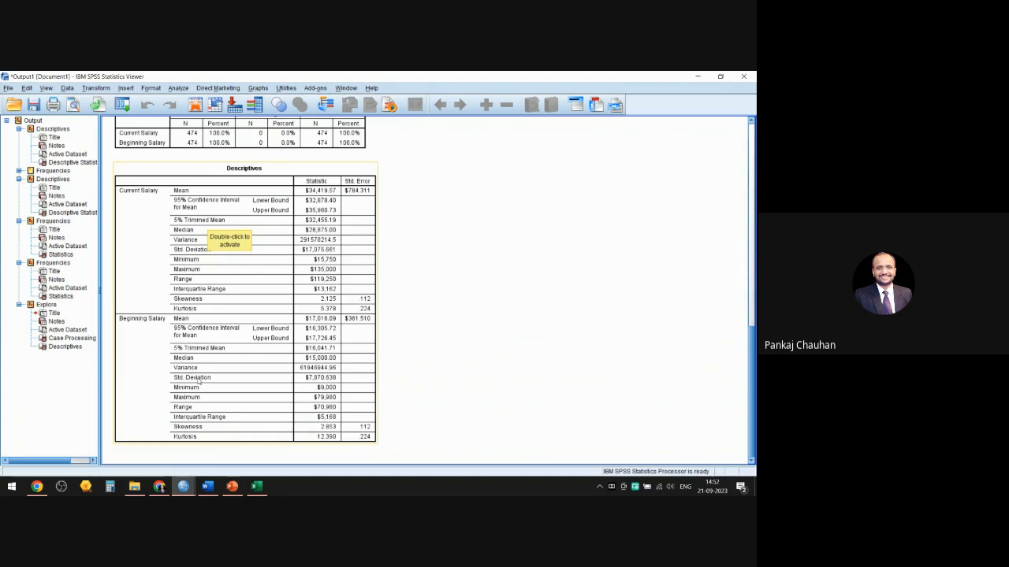
Run Explore again on both salary variables with Employment Category as the factor
{"action": "left_click", "coordinate": [179, 89]}
{"action": "mouse_move", "coordinate": [208, 112]}
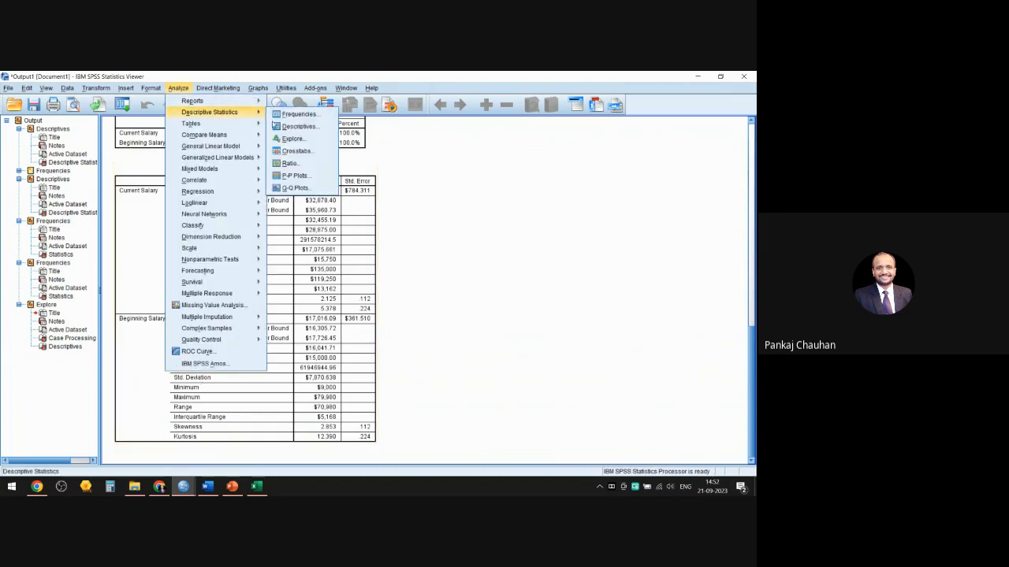
{"action": "left_click", "coordinate": [295, 138]}
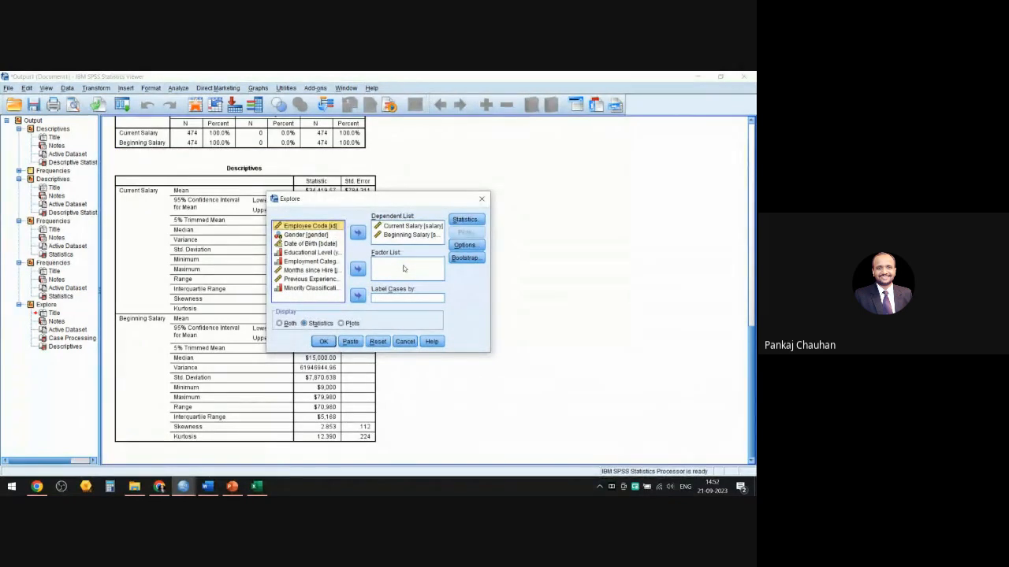
{"action": "left_click", "coordinate": [319, 236]}
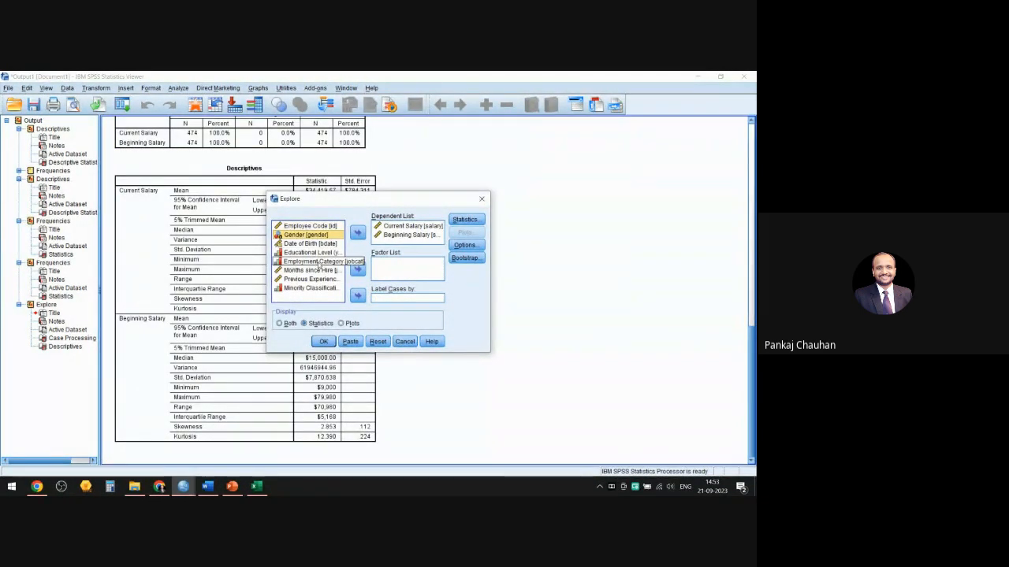
{"action": "left_click", "coordinate": [319, 265]}
{"action": "left_click", "coordinate": [358, 268]}
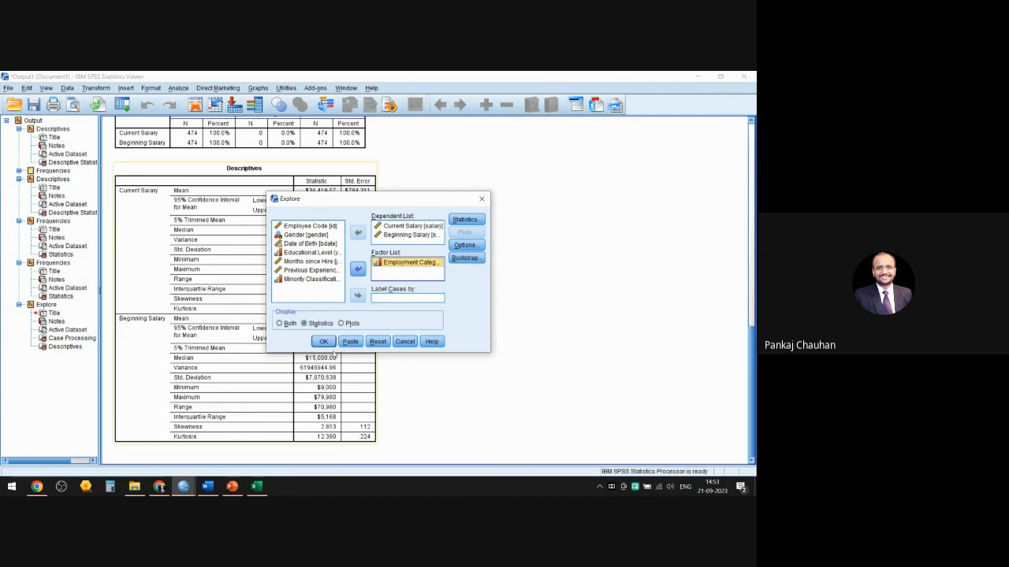
{"action": "left_click", "coordinate": [323, 342]}
Compare the salary descriptives split by employment category with the overall Explore descriptives in the output
{"action": "scroll", "coordinate": [329, 343], "scroll_direction": "down", "scroll_amount": 3}
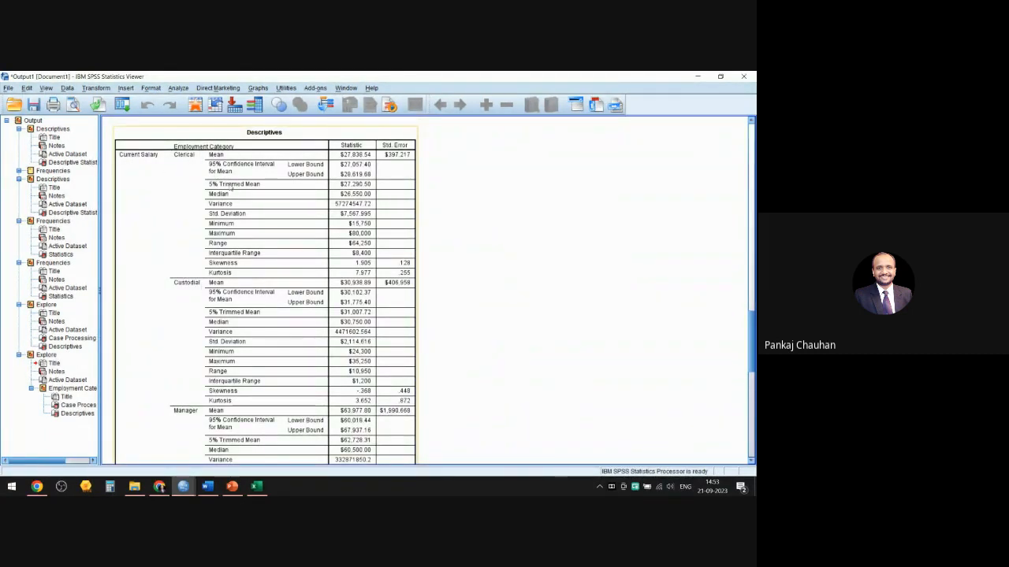
{"action": "scroll", "coordinate": [233, 266], "scroll_direction": "up", "scroll_amount": 5}
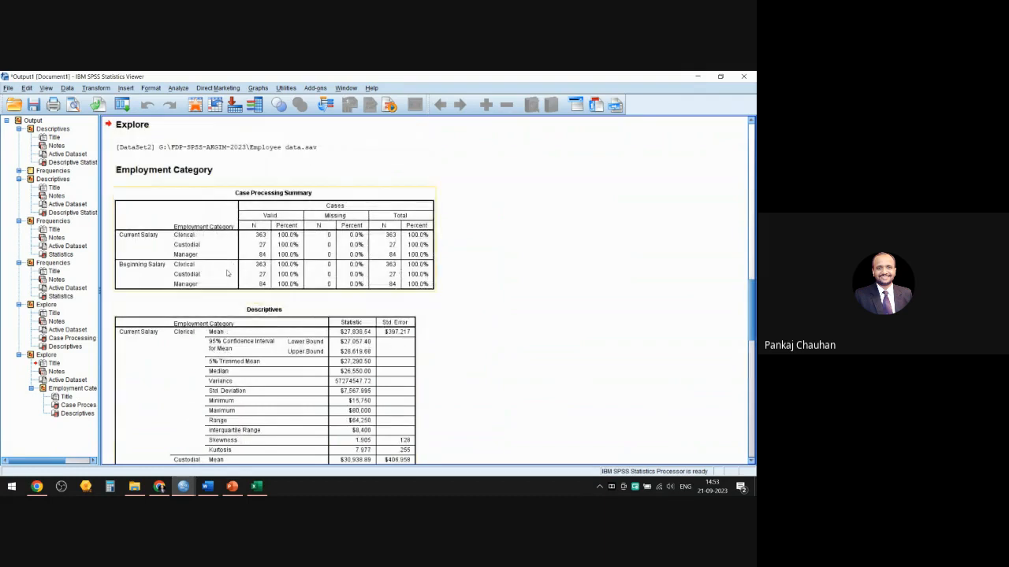
{"action": "scroll", "coordinate": [229, 297], "scroll_direction": "up", "scroll_amount": 1}
{"action": "scroll", "coordinate": [229, 296], "scroll_direction": "up", "scroll_amount": 6}
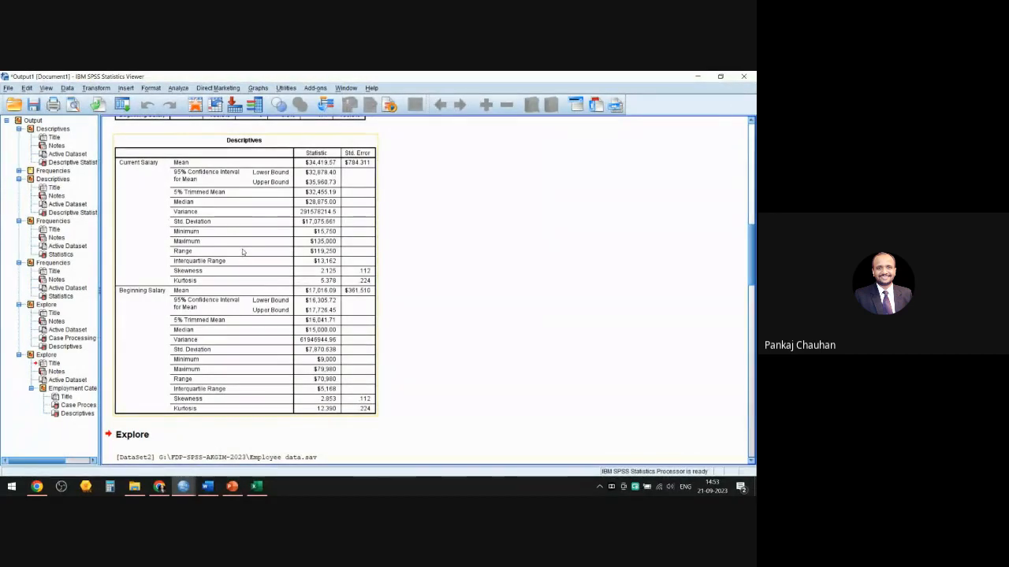
{"action": "scroll", "coordinate": [242, 251], "scroll_direction": "down", "scroll_amount": 7}
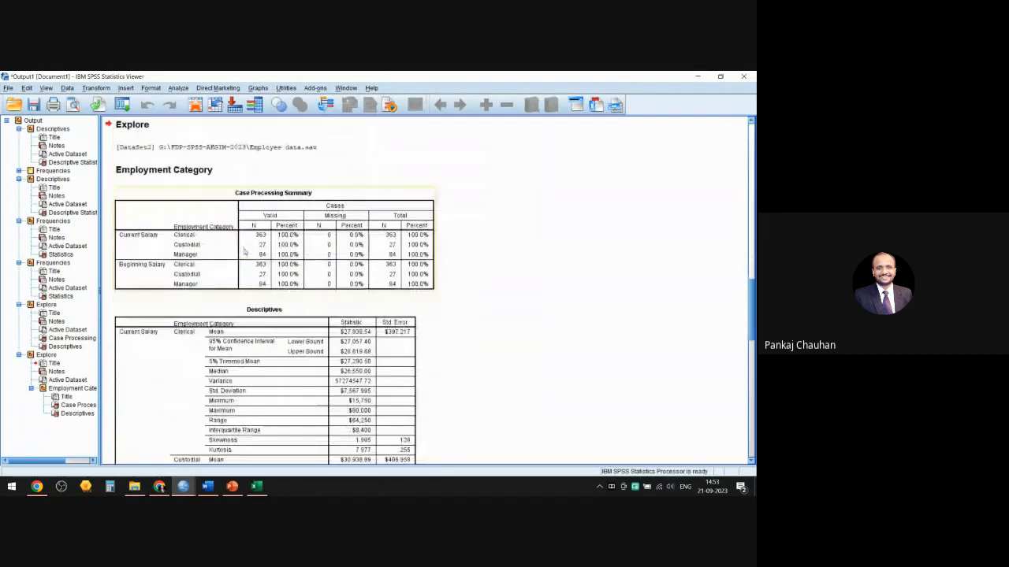
{"action": "scroll", "coordinate": [244, 251], "scroll_direction": "down", "scroll_amount": 3}
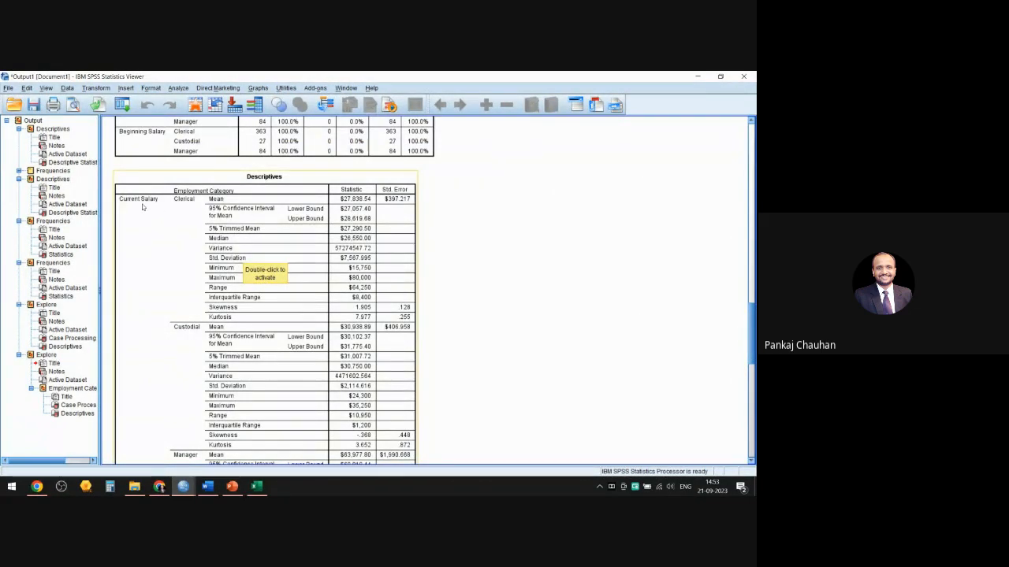
Examine the Current Salary and Beginning Salary descriptives for the Clerical, Custodial and Manager categories in the output
{"action": "scroll", "coordinate": [371, 254], "scroll_direction": "down", "scroll_amount": 5}
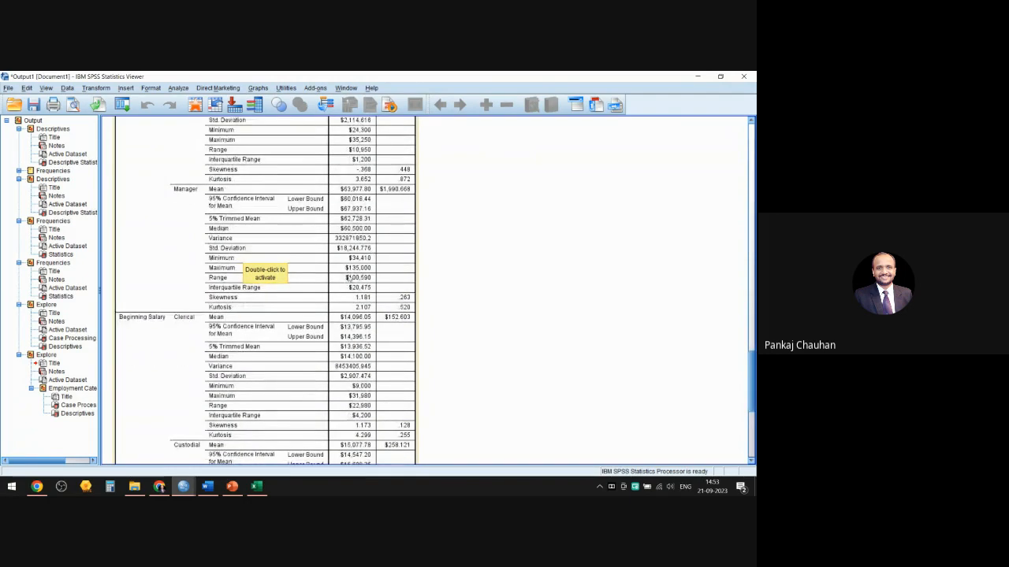
{"action": "scroll", "coordinate": [200, 316], "scroll_direction": "down", "scroll_amount": 3}
{"action": "scroll", "coordinate": [200, 315], "scroll_direction": "up", "scroll_amount": 4}
{"action": "scroll", "coordinate": [200, 316], "scroll_direction": "down", "scroll_amount": 6}
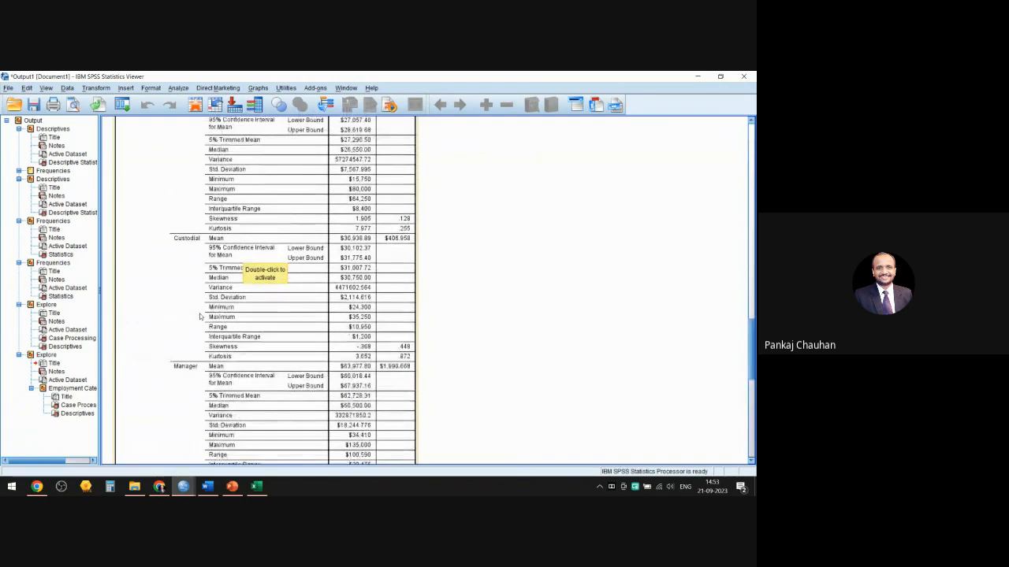
{"action": "scroll", "coordinate": [201, 315], "scroll_direction": "up", "scroll_amount": 6}
{"action": "scroll", "coordinate": [200, 315], "scroll_direction": "down", "scroll_amount": 3}
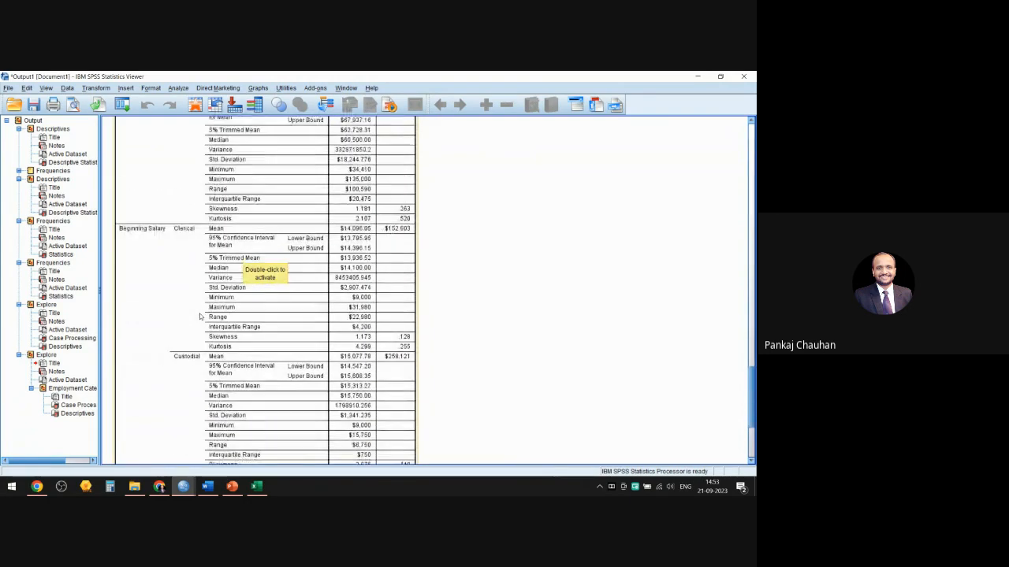
Run Explore again on both salary variables with Gender replacing Employment Category as the factor
{"action": "left_click", "coordinate": [178, 87]}
{"action": "mouse_move", "coordinate": [242, 123]}
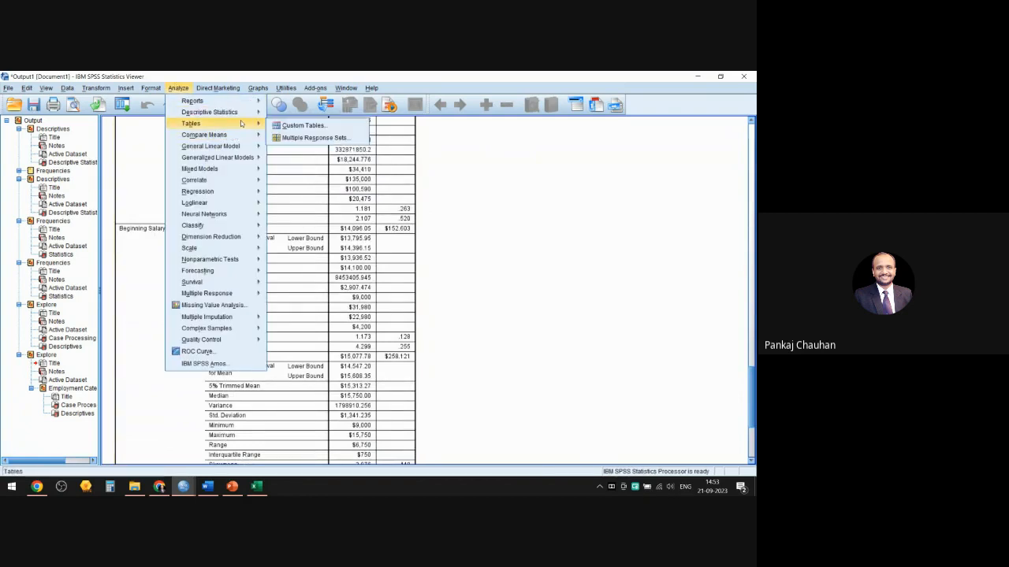
{"action": "left_click", "coordinate": [293, 138]}
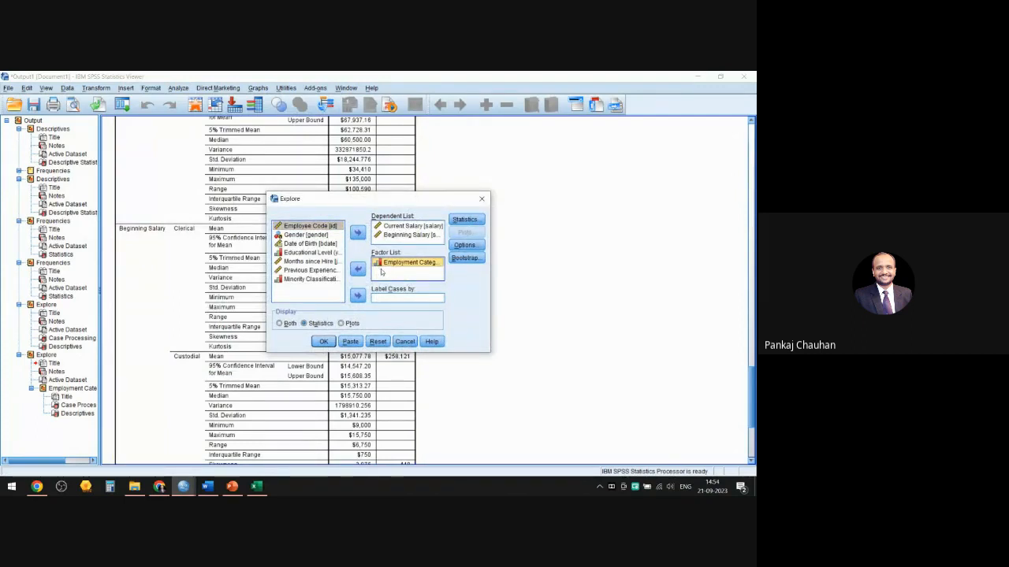
{"action": "left_click", "coordinate": [358, 270]}
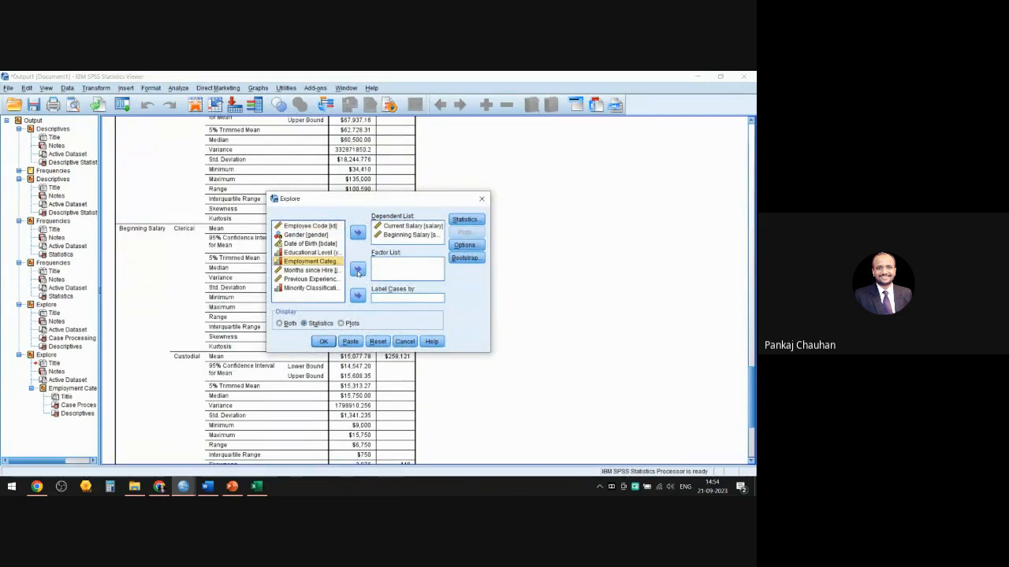
{"action": "left_click", "coordinate": [316, 235]}
{"action": "left_click", "coordinate": [357, 270]}
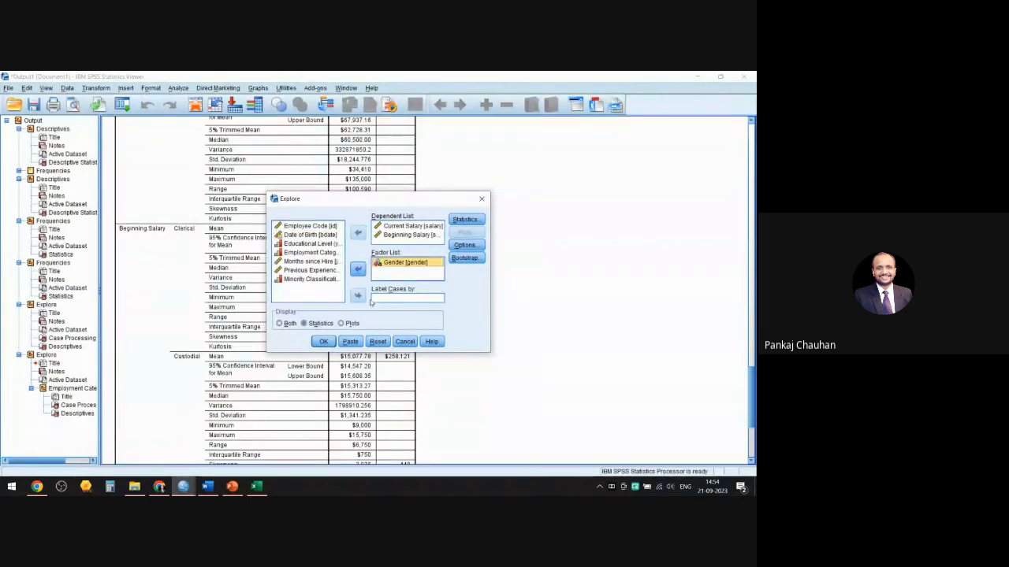
{"action": "left_click", "coordinate": [323, 341]}
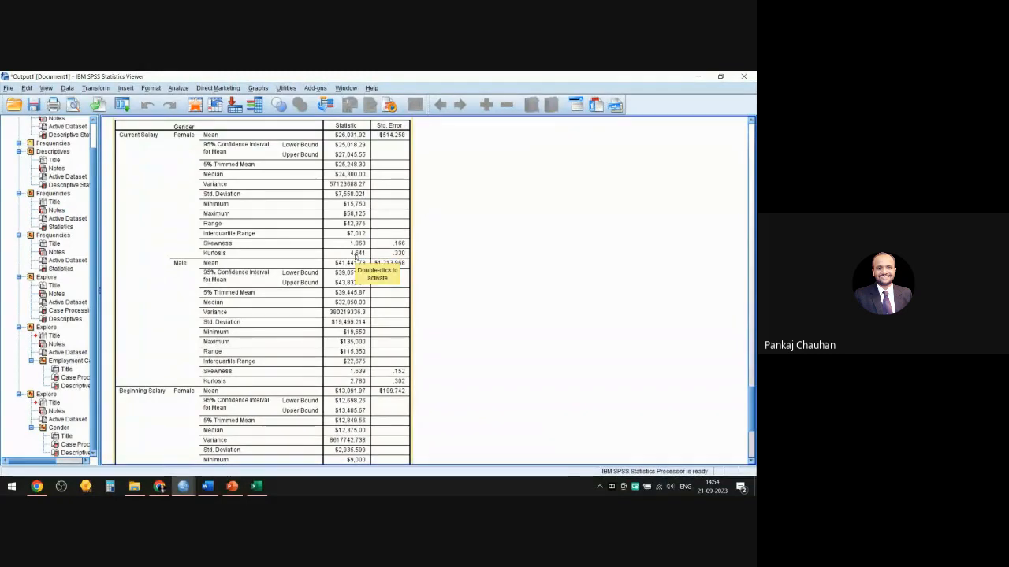
{"action": "scroll", "coordinate": [582, 265], "scroll_direction": "down", "scroll_amount": 5}
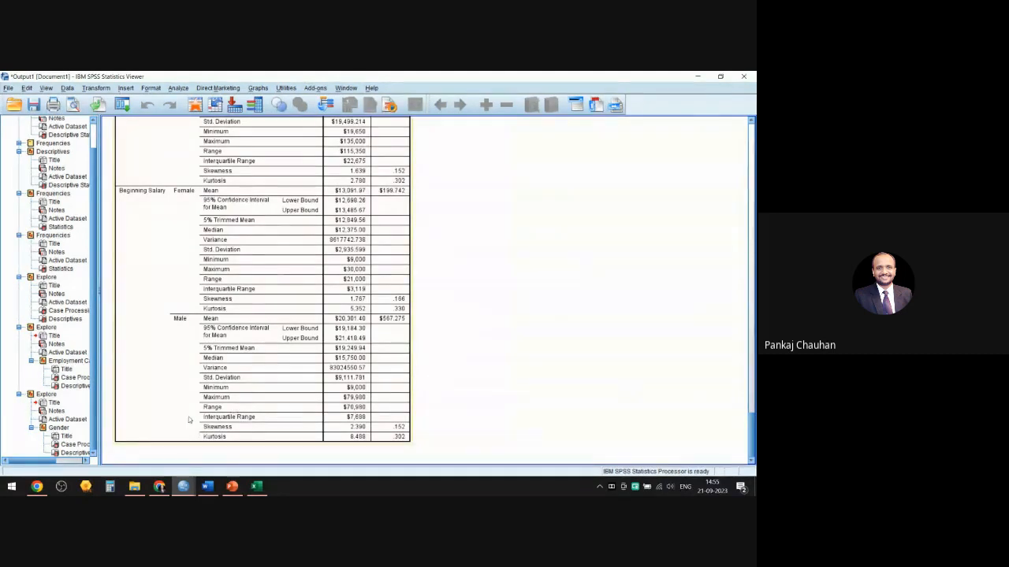
{"action": "mouse_move", "coordinate": [183, 487]}
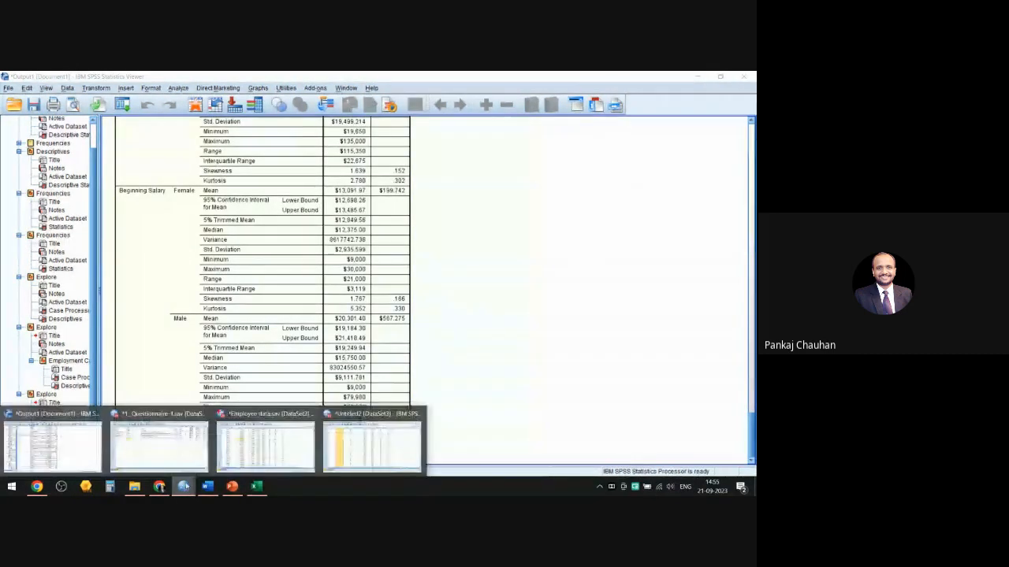
{"action": "left_click", "coordinate": [260, 446]}
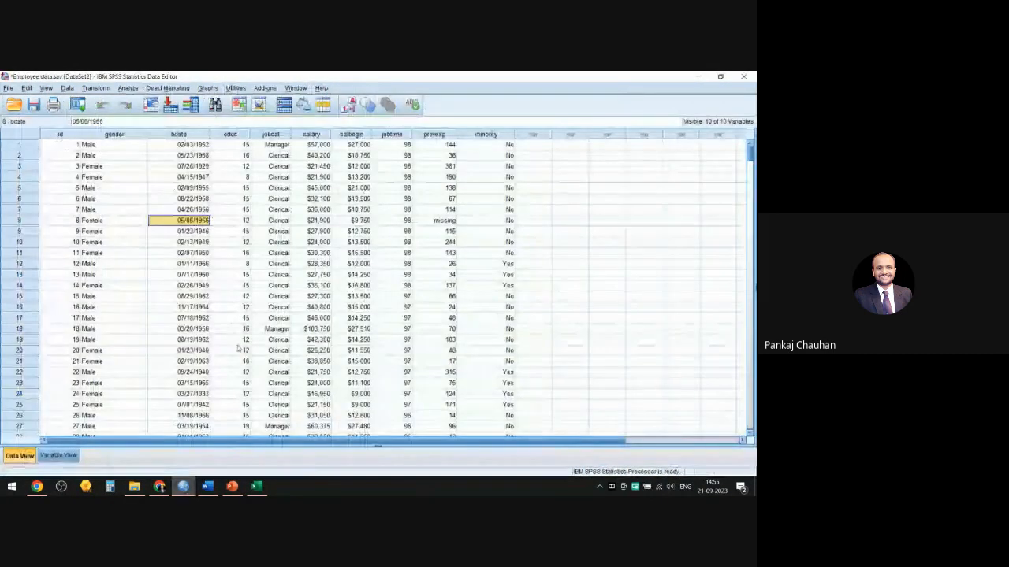
{"action": "left_click", "coordinate": [127, 87]}
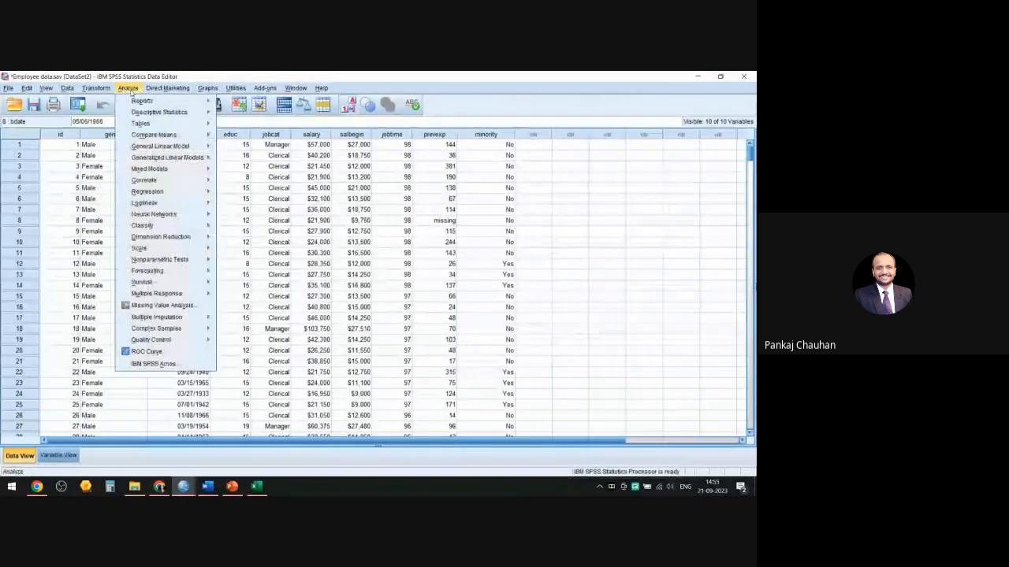
{"action": "left_click", "coordinate": [185, 487]}
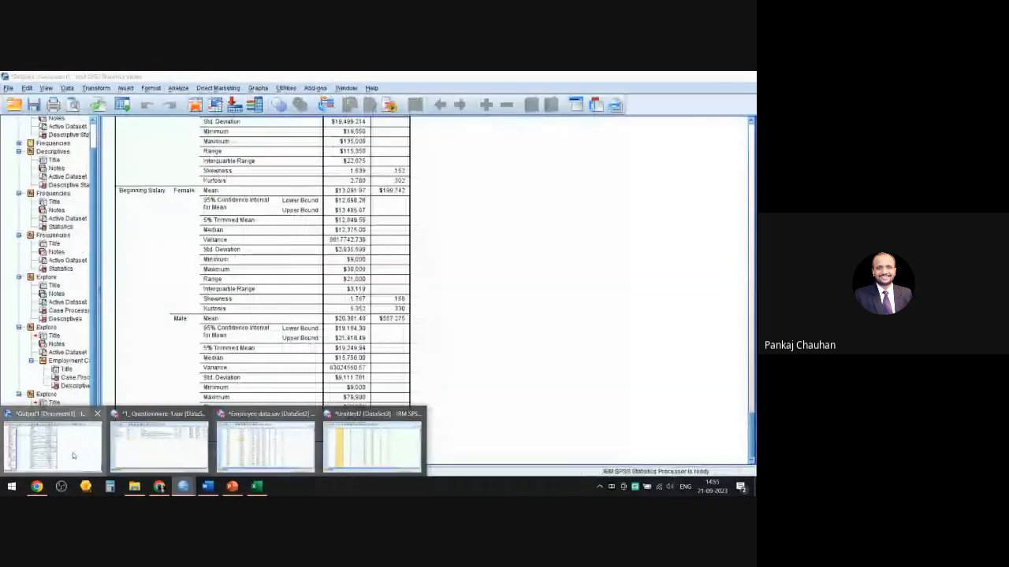
{"action": "left_click", "coordinate": [73, 452]}
{"action": "left_click", "coordinate": [178, 87]}
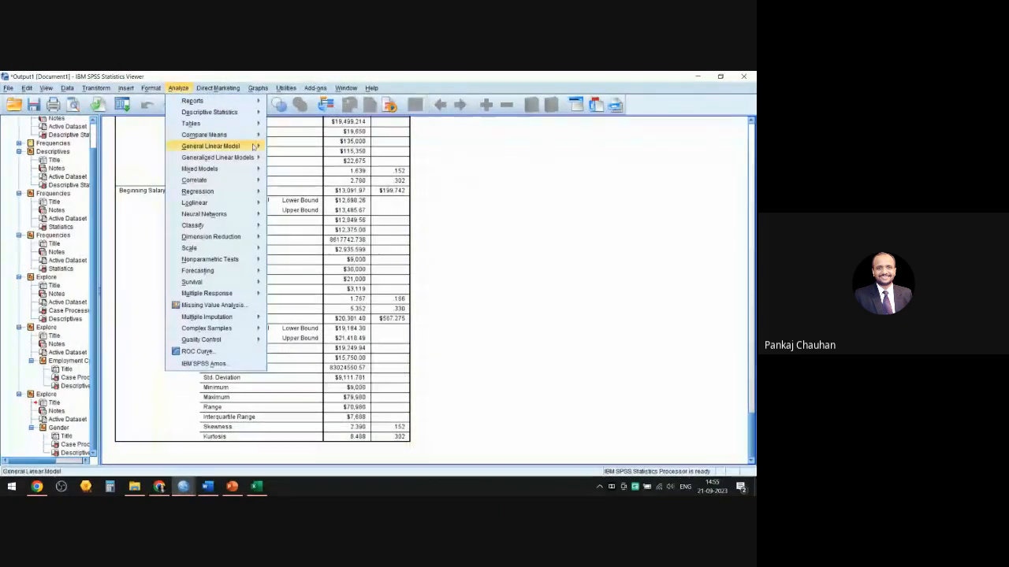
{"action": "mouse_move", "coordinate": [237, 146]}
{"action": "left_click", "coordinate": [488, 198]}
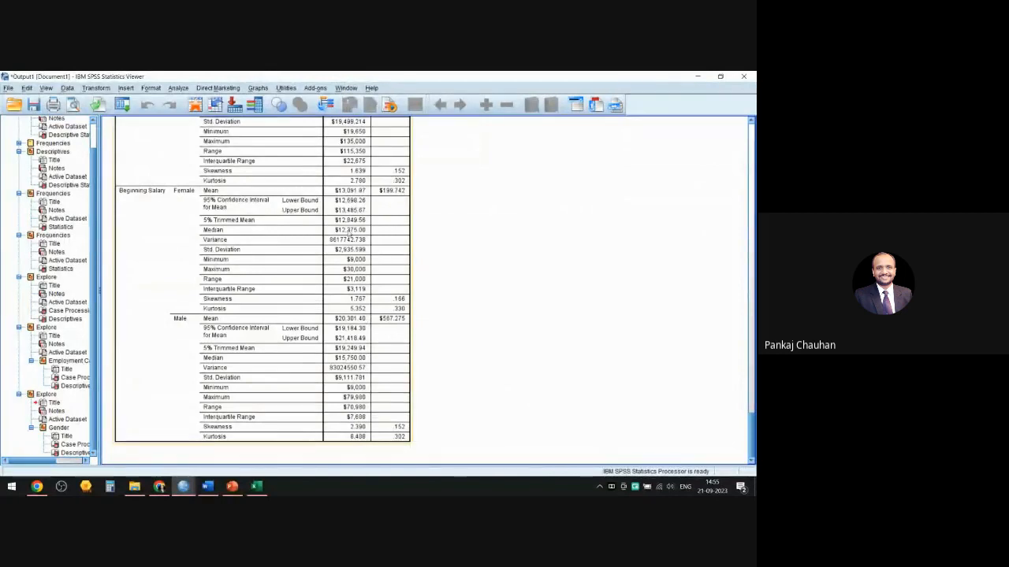
{"action": "left_click", "coordinate": [259, 89]}
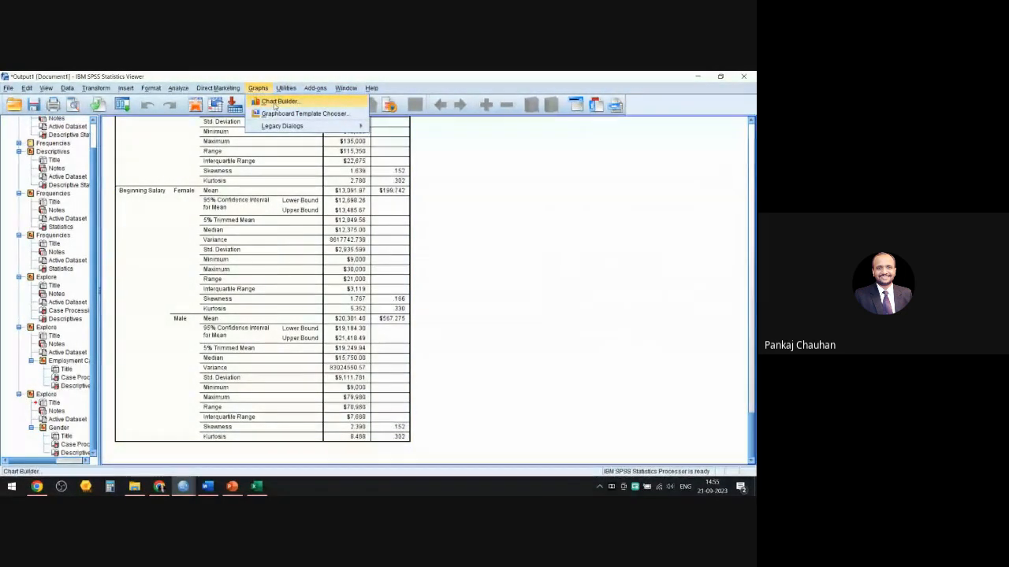
{"action": "left_click", "coordinate": [272, 101]}
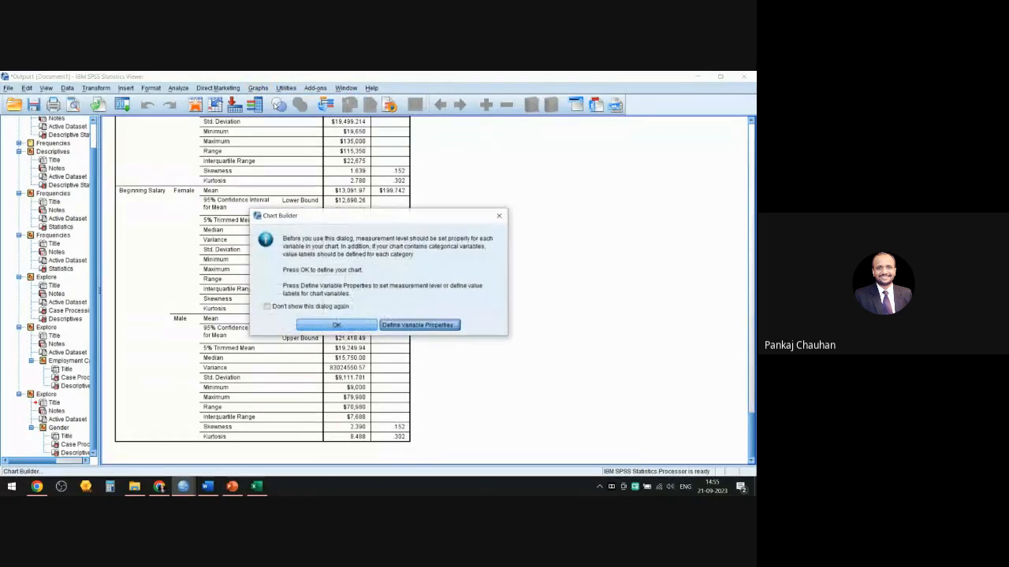
{"action": "left_click", "coordinate": [339, 323]}
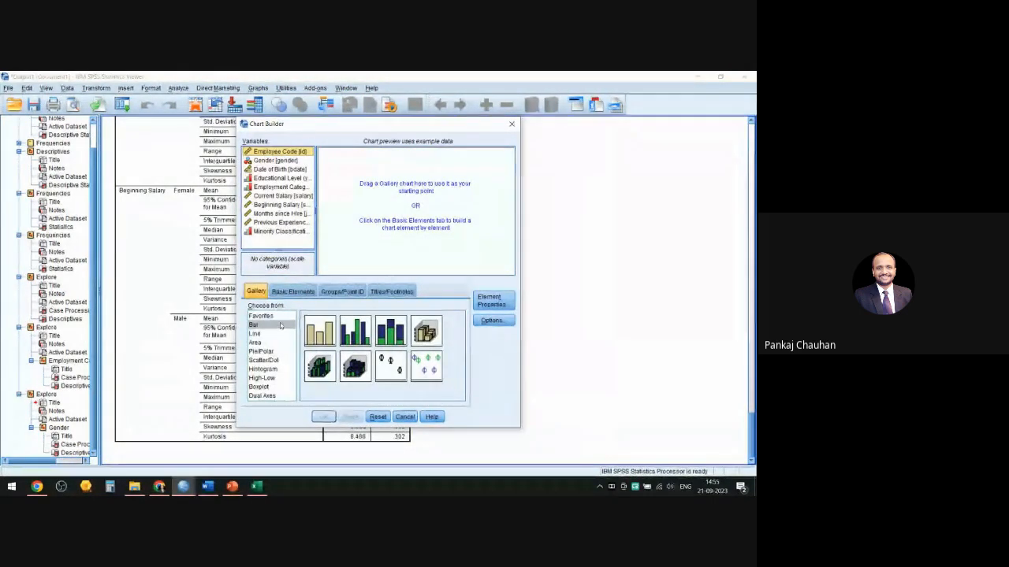
{"action": "left_click", "coordinate": [268, 369]}
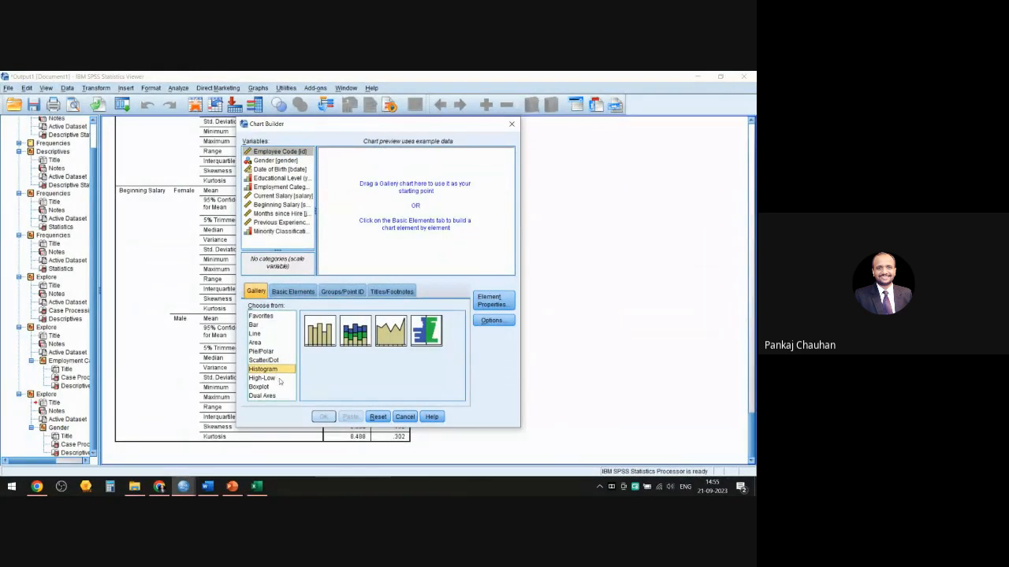
{"action": "left_click_drag", "start_coordinate": [323, 333], "coordinate": [366, 218]}
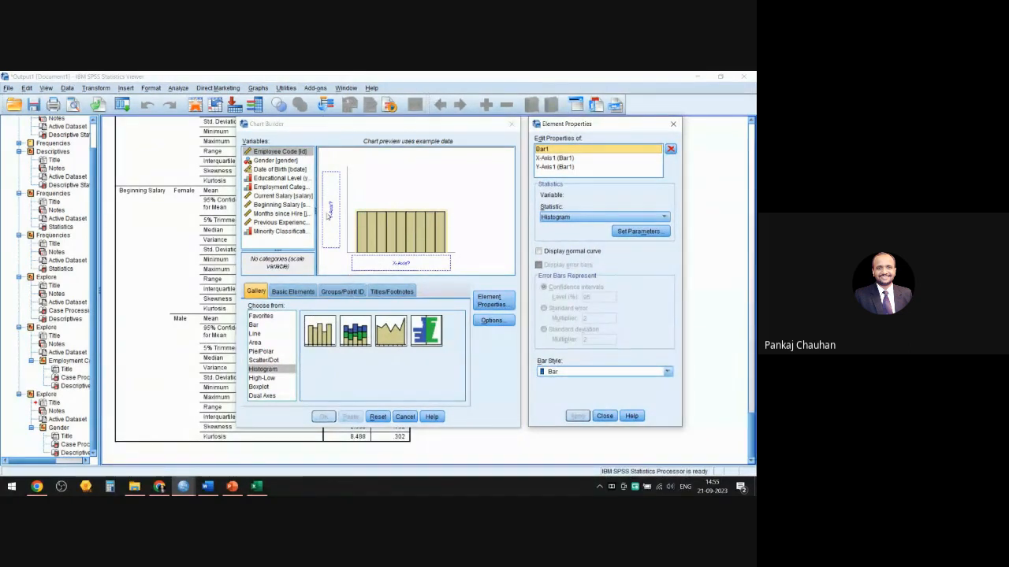
{"action": "left_click", "coordinate": [329, 211]}
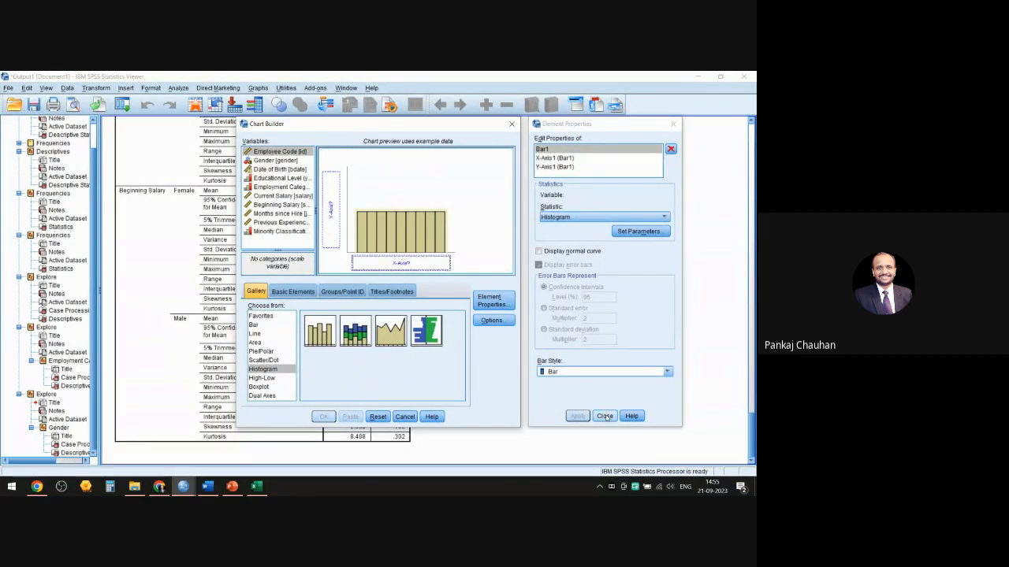
{"action": "left_click", "coordinate": [404, 416]}
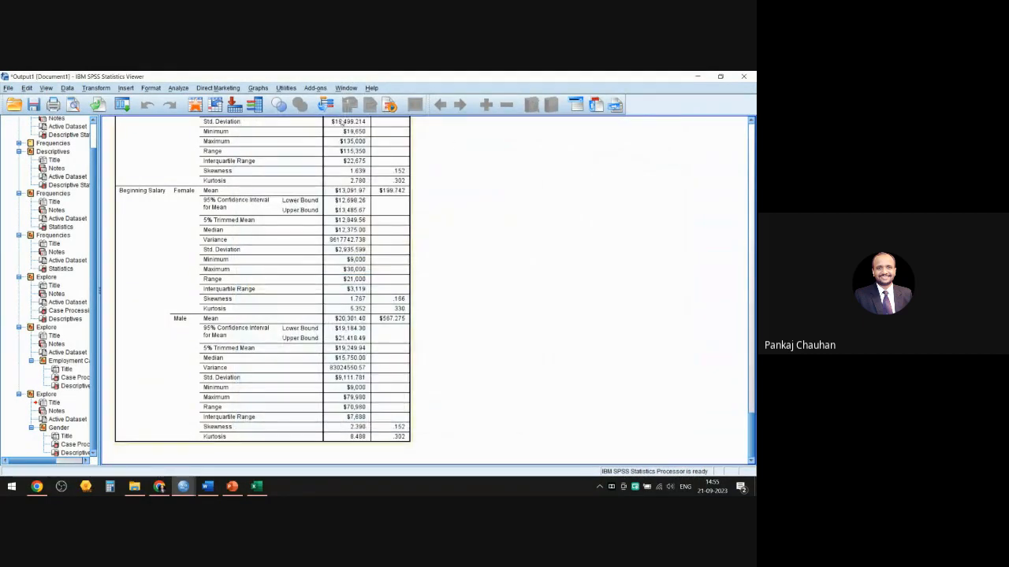
Create a histogram of Beginning Salary with the legacy Histogram dialog
{"action": "left_click", "coordinate": [258, 88]}
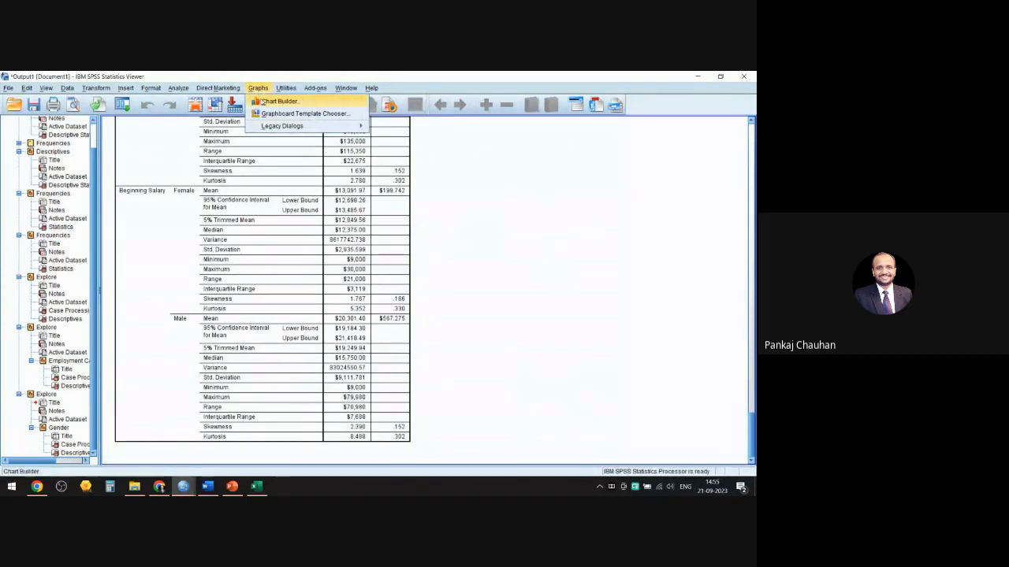
{"action": "mouse_move", "coordinate": [274, 129]}
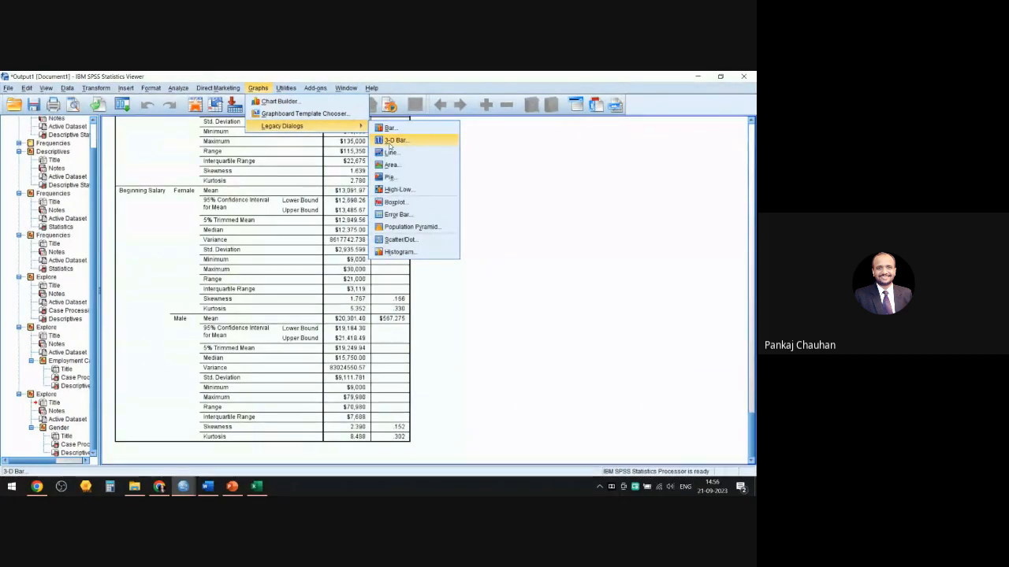
{"action": "left_click", "coordinate": [402, 252]}
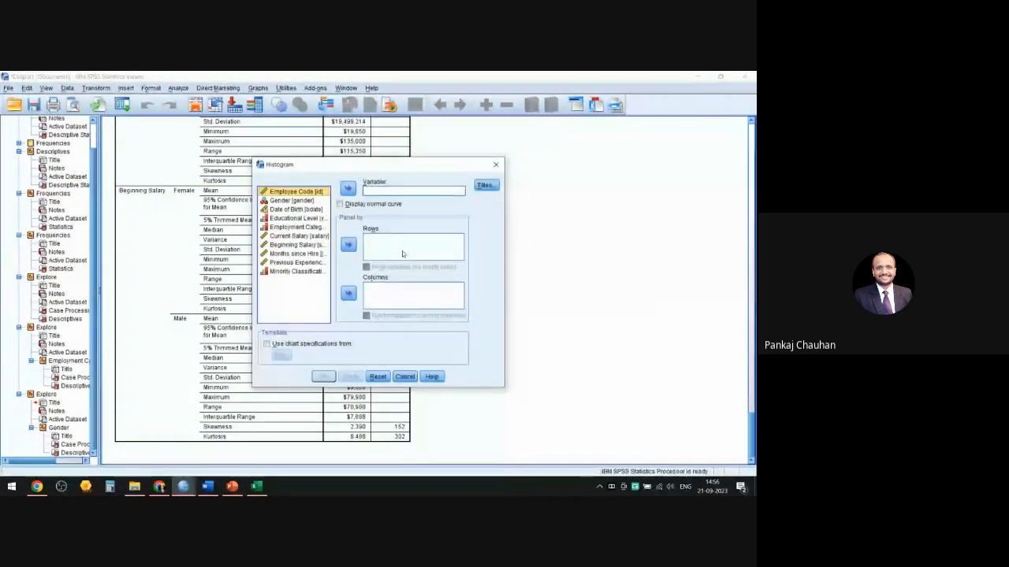
{"action": "left_click", "coordinate": [294, 246]}
{"action": "left_click", "coordinate": [348, 189]}
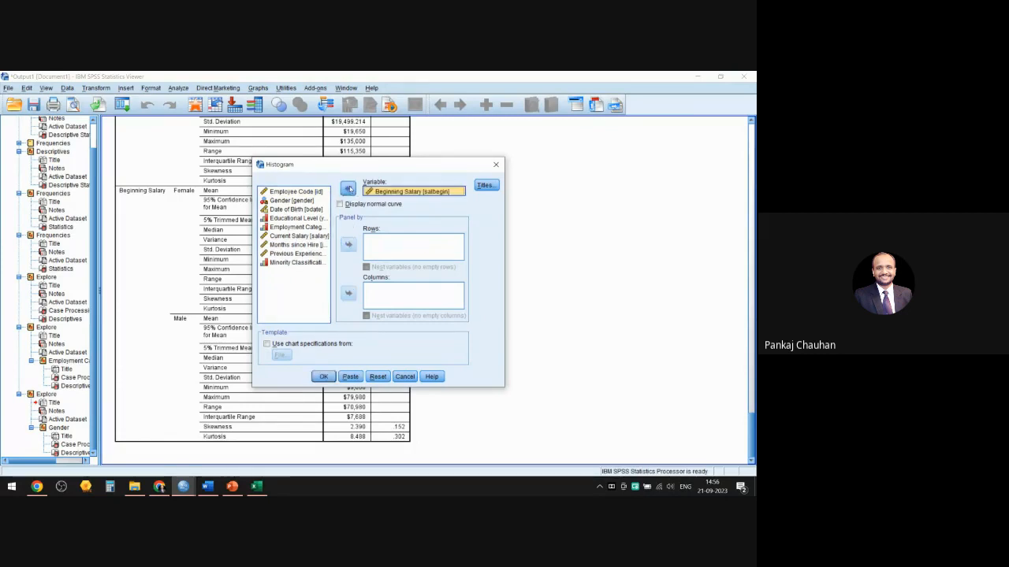
{"action": "left_click", "coordinate": [323, 377]}
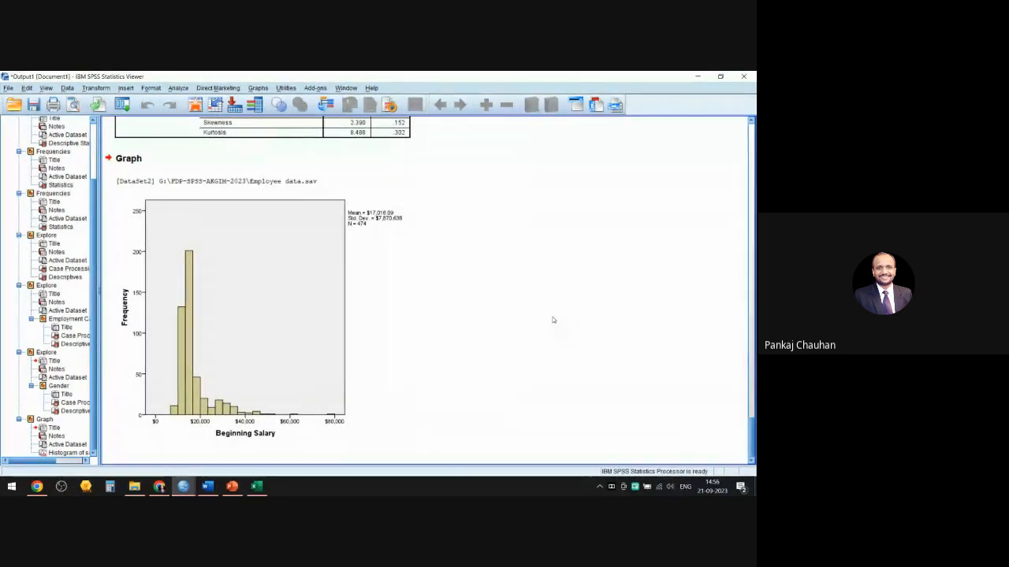
{"action": "left_click", "coordinate": [307, 311]}
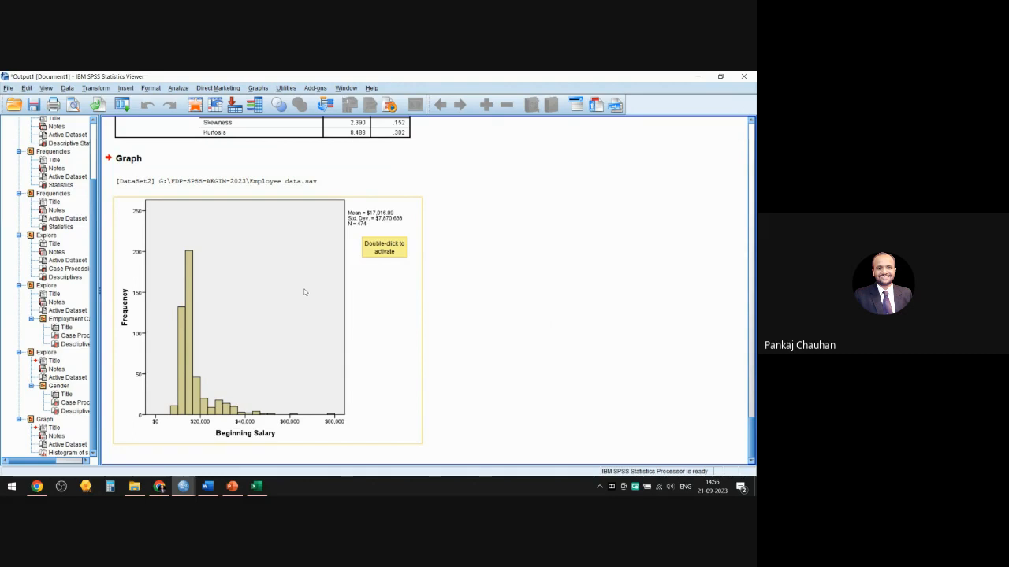
{"action": "left_click", "coordinate": [257, 88]}
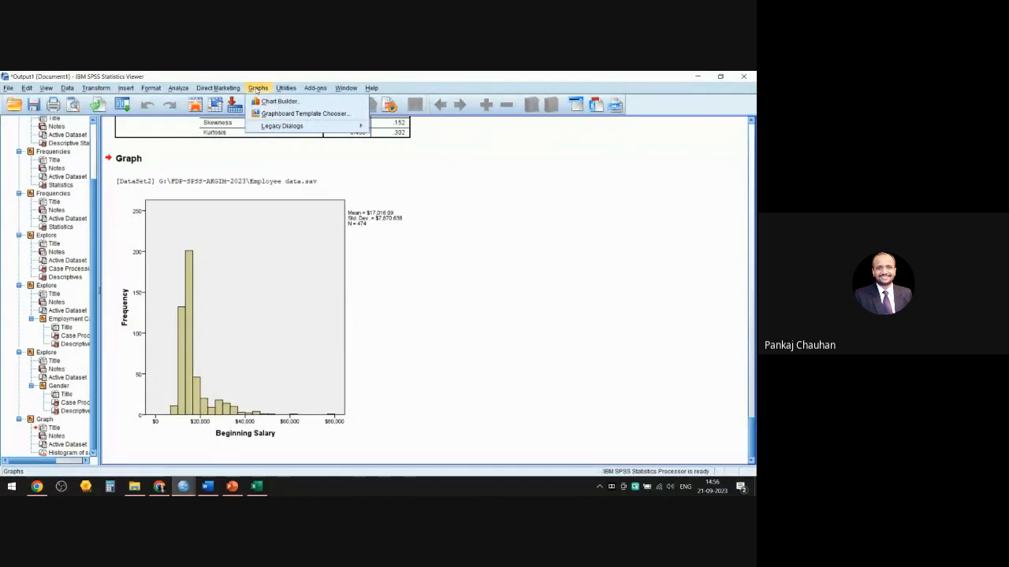
{"action": "left_click", "coordinate": [410, 370]}
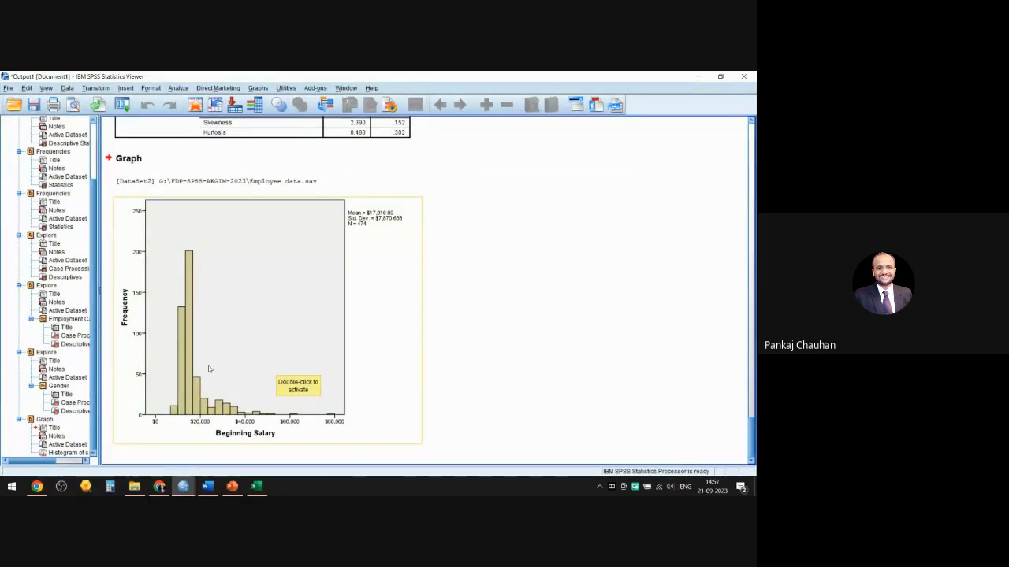
Open the Beginning Salary histogram in the Chart Editor and add a normal distribution curve
{"action": "double_click", "coordinate": [235, 333]}
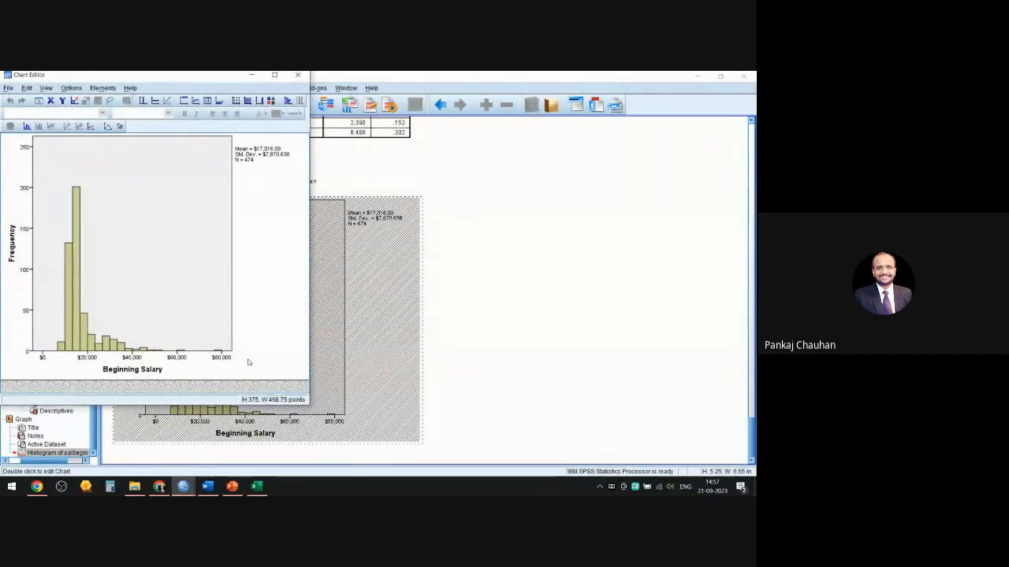
{"action": "left_click", "coordinate": [108, 127]}
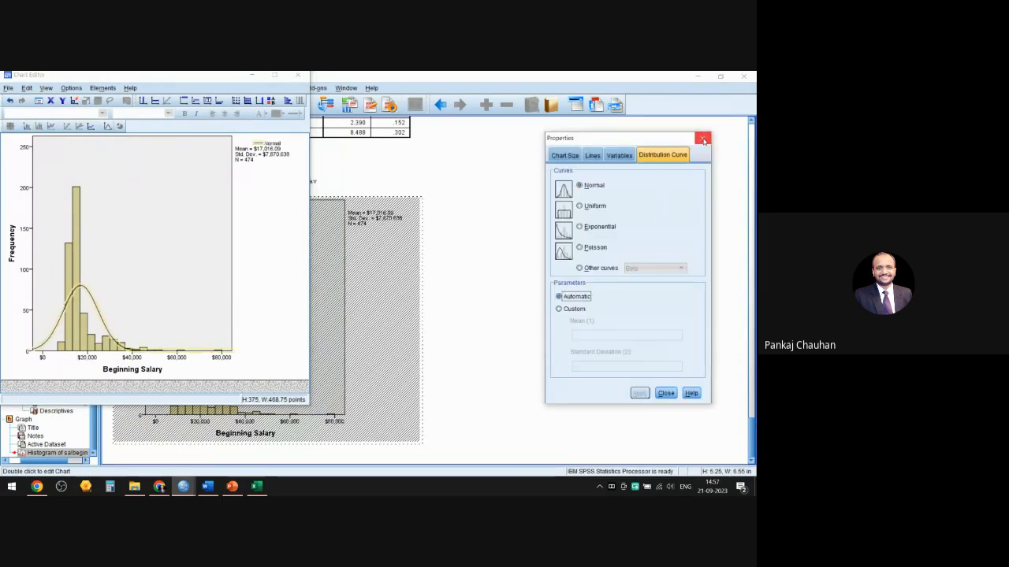
Try to set the normal curve's line color to red (239, 51, 56)
{"action": "left_click", "coordinate": [592, 156]}
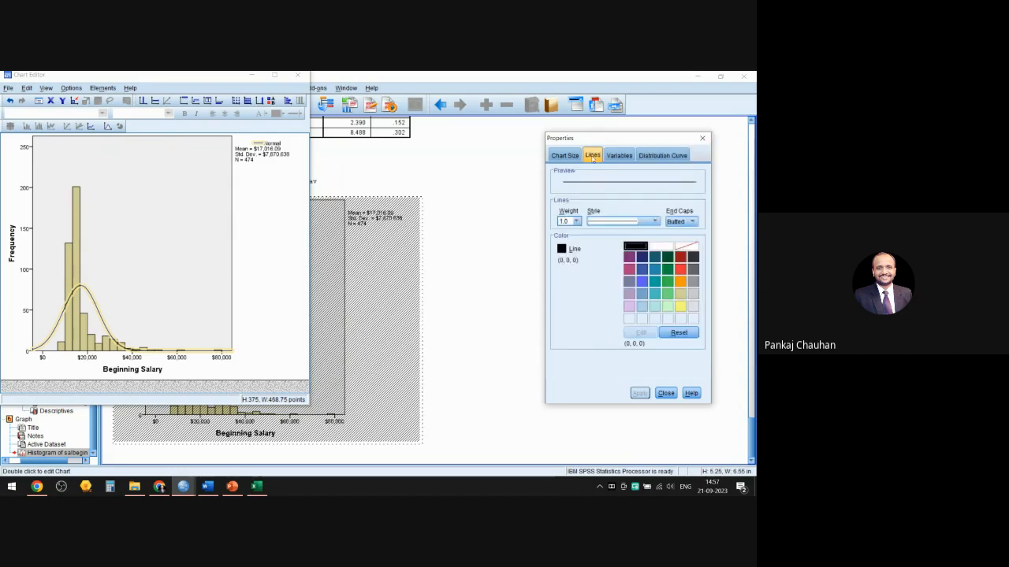
{"action": "left_click", "coordinate": [679, 272]}
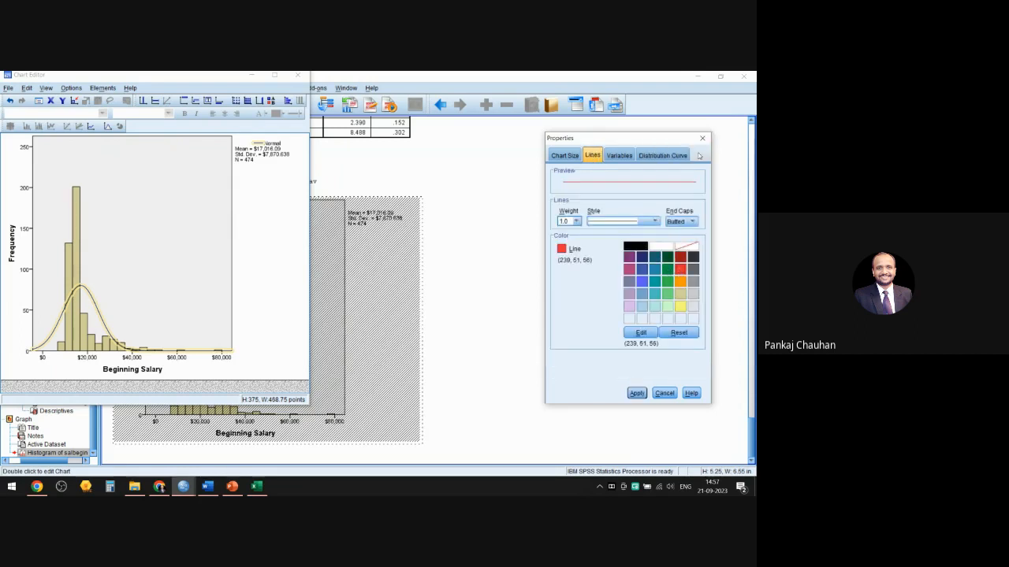
{"action": "left_click", "coordinate": [702, 138]}
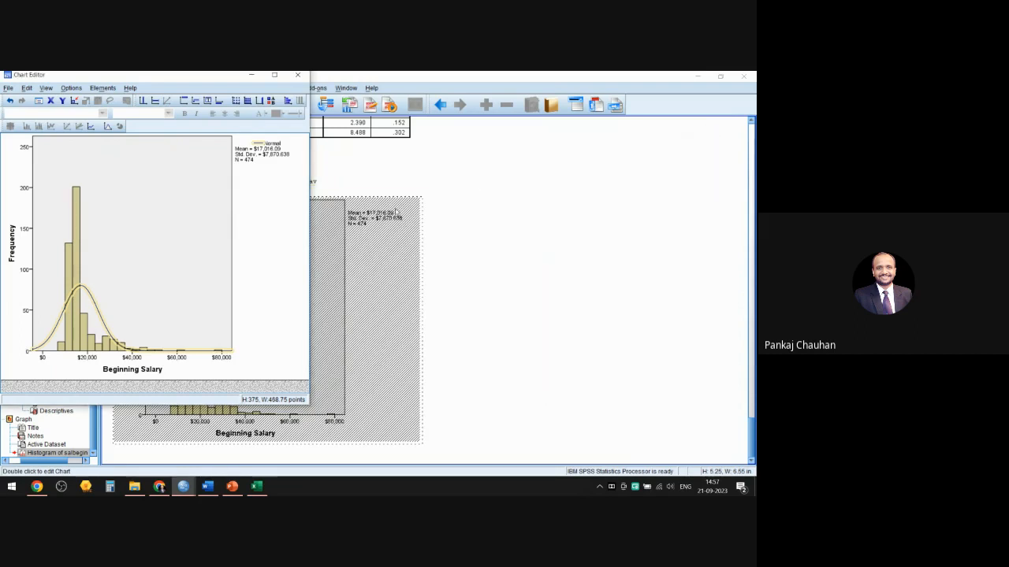
Close the Chart Editor and review the Beginning Salary histogram with its normal curve in the output
{"action": "left_click", "coordinate": [297, 74]}
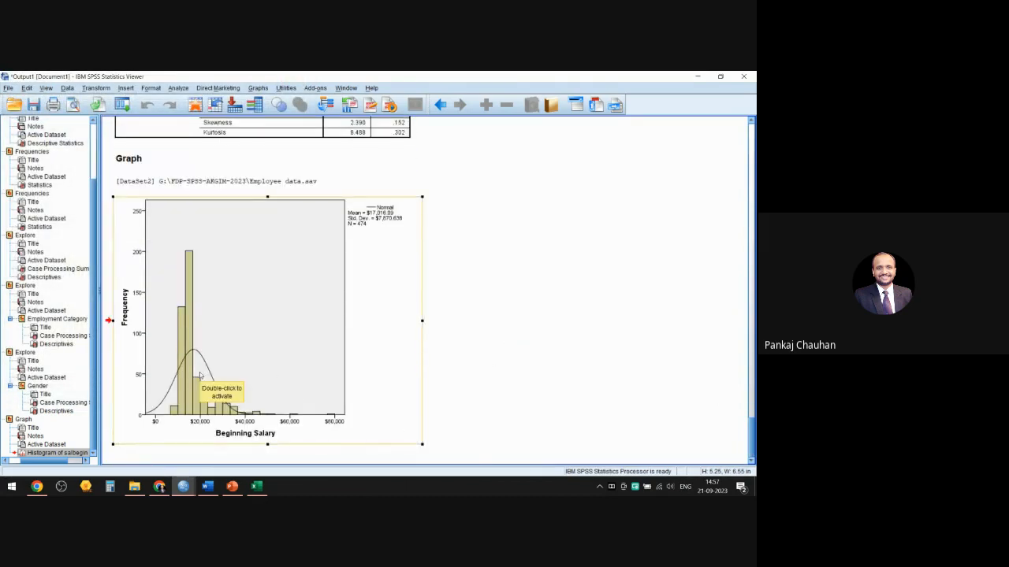
{"action": "left_click", "coordinate": [520, 370]}
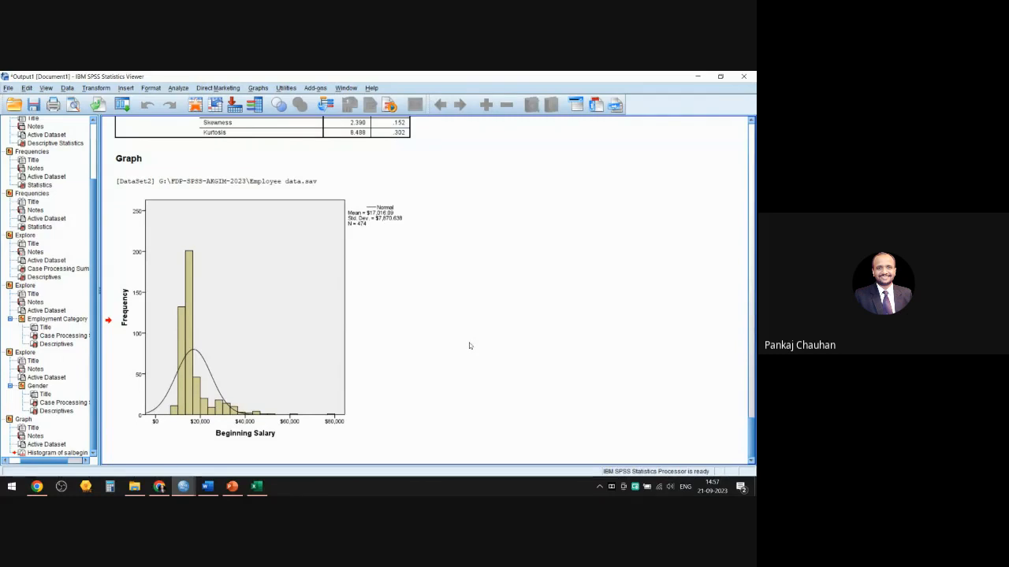
{"action": "scroll", "coordinate": [461, 348], "scroll_direction": "up", "scroll_amount": 5}
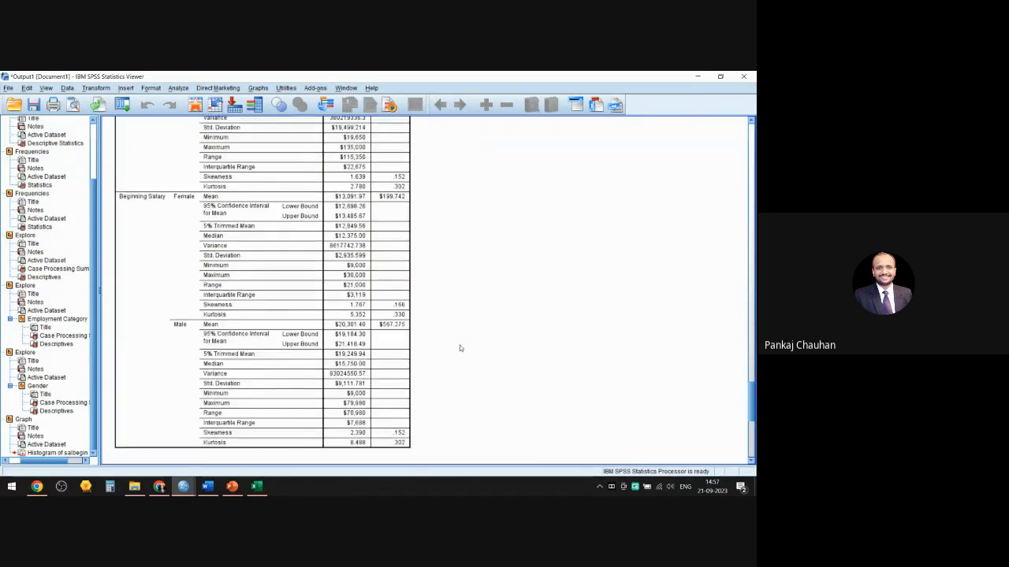
{"action": "scroll", "coordinate": [461, 348], "scroll_direction": "down", "scroll_amount": 5}
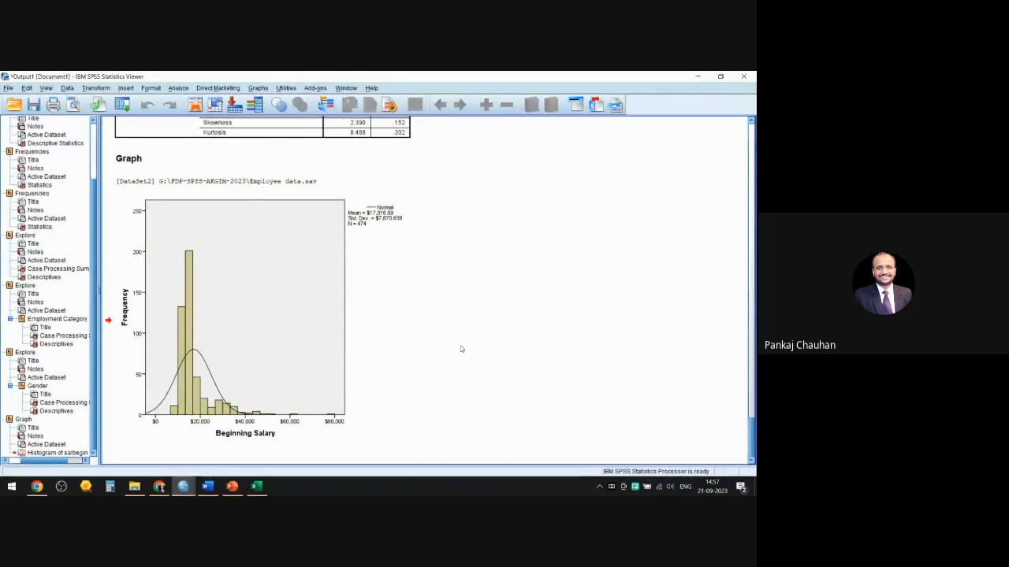
Start a simple bar chart from the legacy chart dialogs, using summaries for groups of cases
{"action": "left_click", "coordinate": [251, 89]}
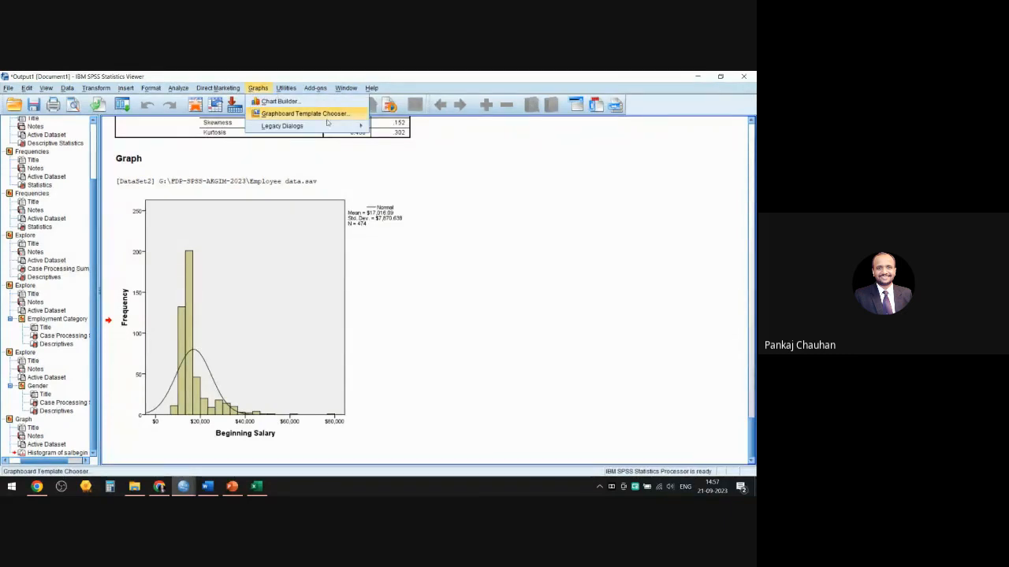
{"action": "mouse_move", "coordinate": [334, 127]}
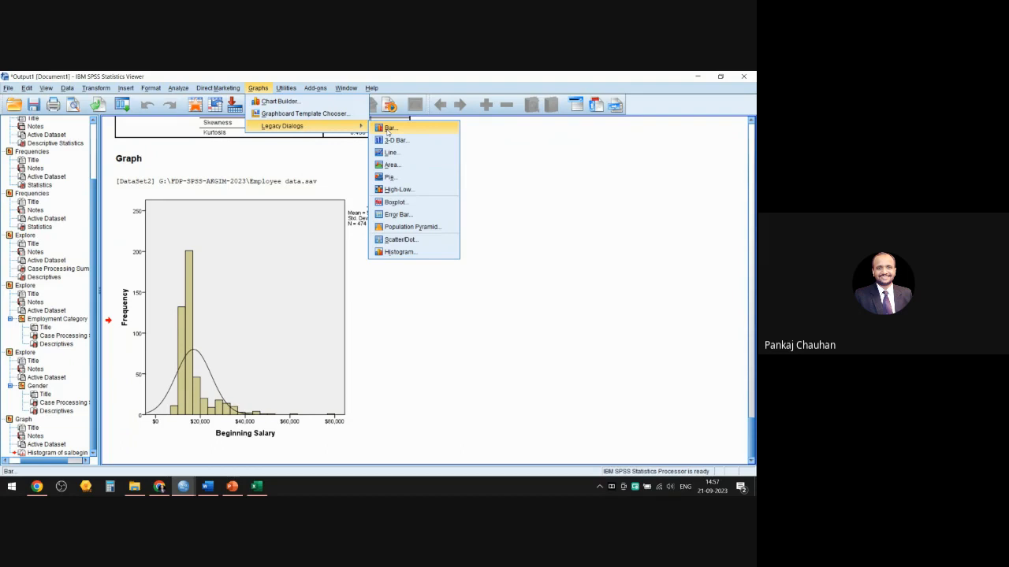
{"action": "left_click", "coordinate": [387, 131]}
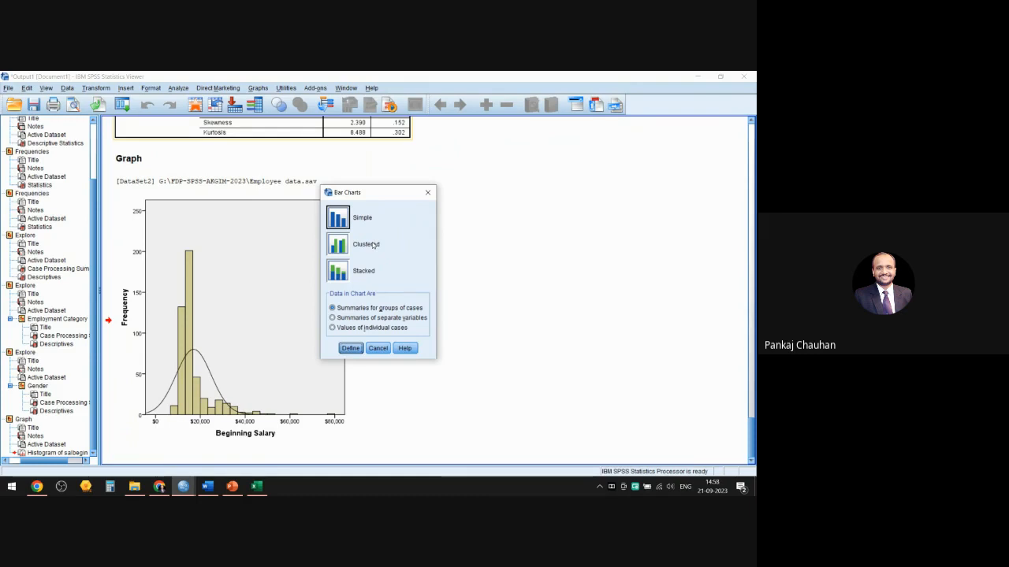
{"action": "left_click", "coordinate": [347, 222]}
{"action": "left_click", "coordinate": [359, 346]}
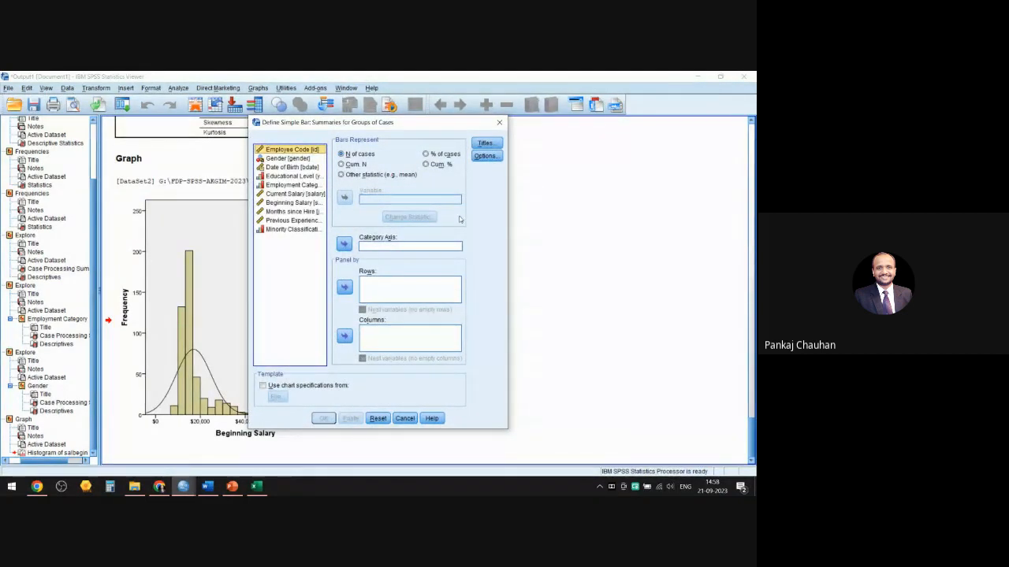
Set Gender as the category axis, have the bars represent % of cases, and generate the bar chart
{"action": "left_click", "coordinate": [293, 160]}
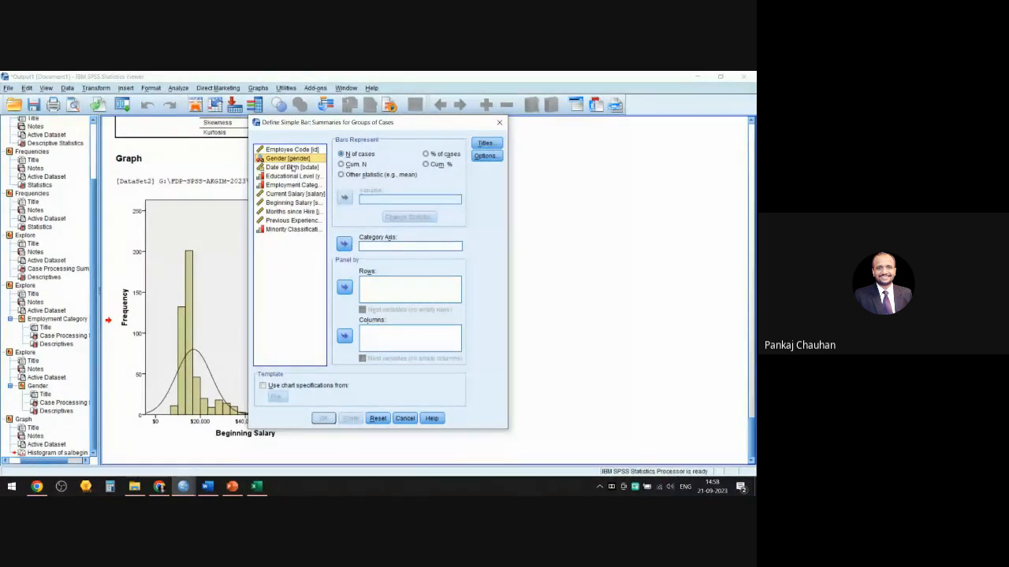
{"action": "left_click", "coordinate": [343, 244]}
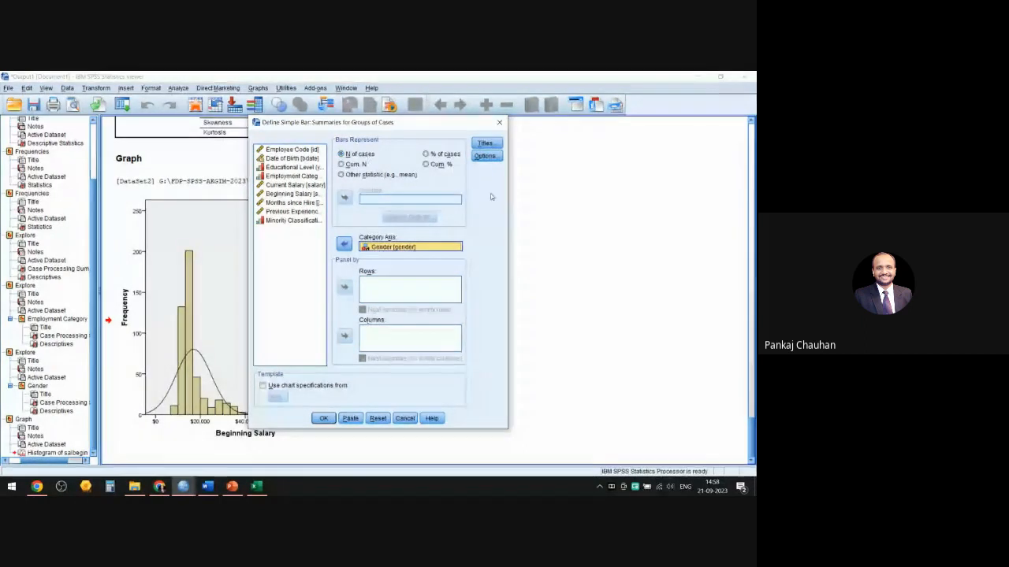
{"action": "left_click", "coordinate": [427, 155]}
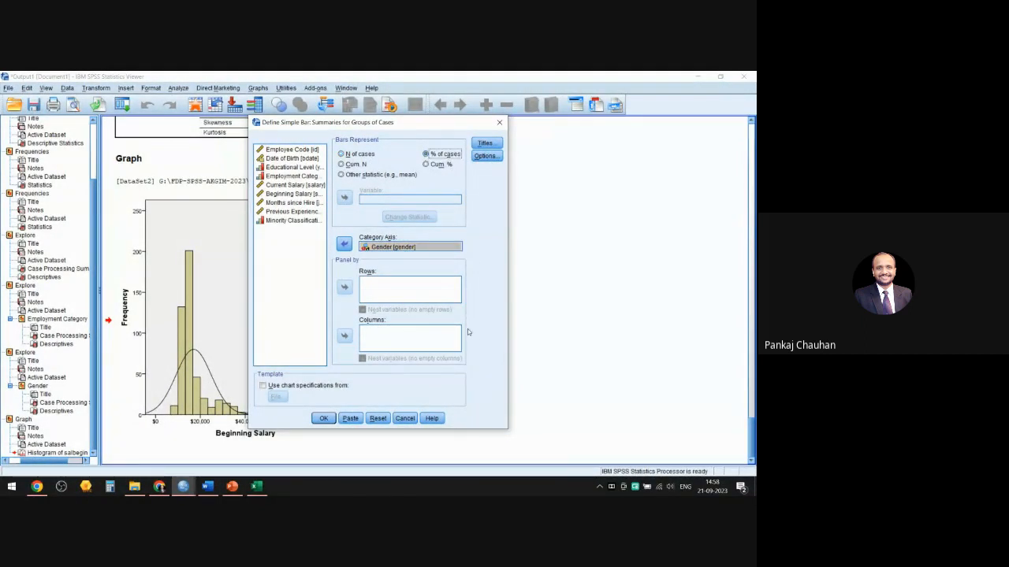
{"action": "left_click", "coordinate": [325, 418]}
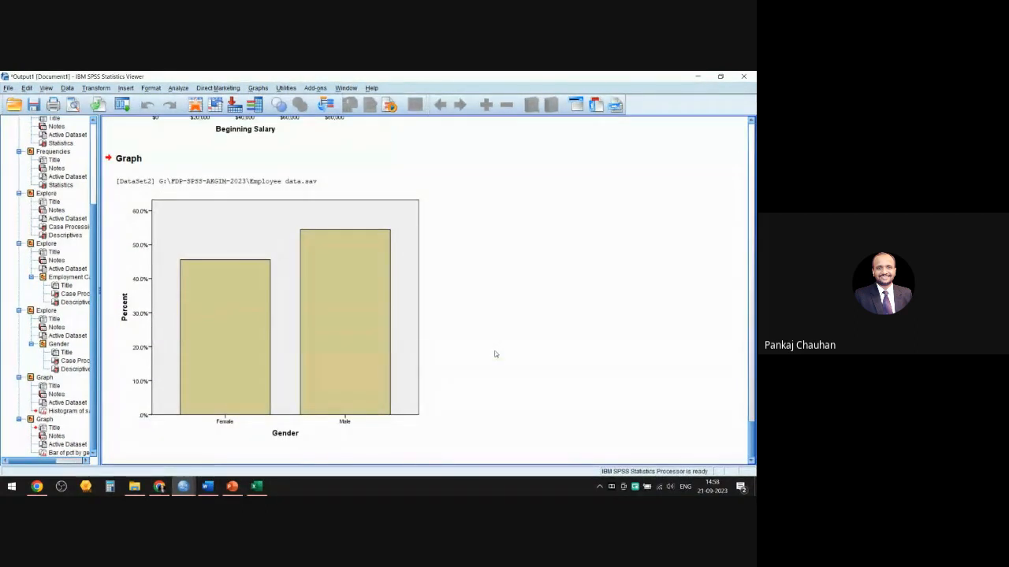
{"action": "left_click", "coordinate": [310, 422]}
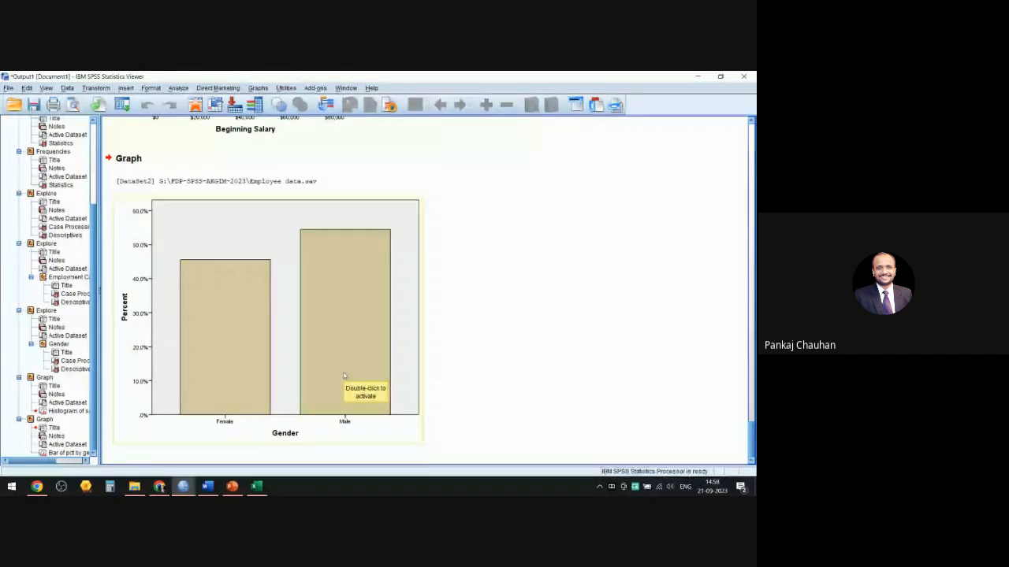
Open the Gender bar chart in the Chart Editor and add percentage data labels to the Female and Male bars
{"action": "double_click", "coordinate": [344, 376]}
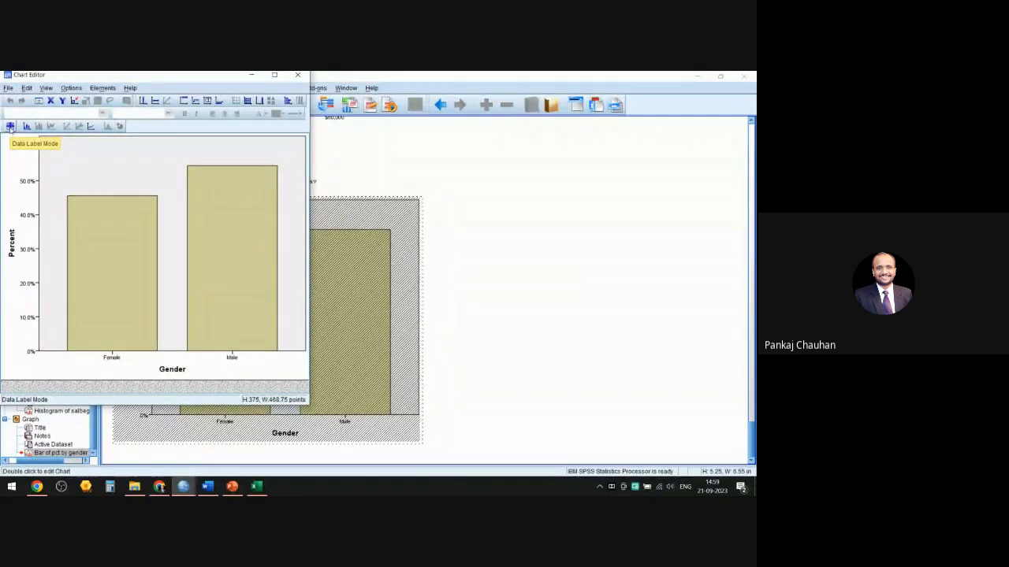
{"action": "left_click", "coordinate": [9, 127]}
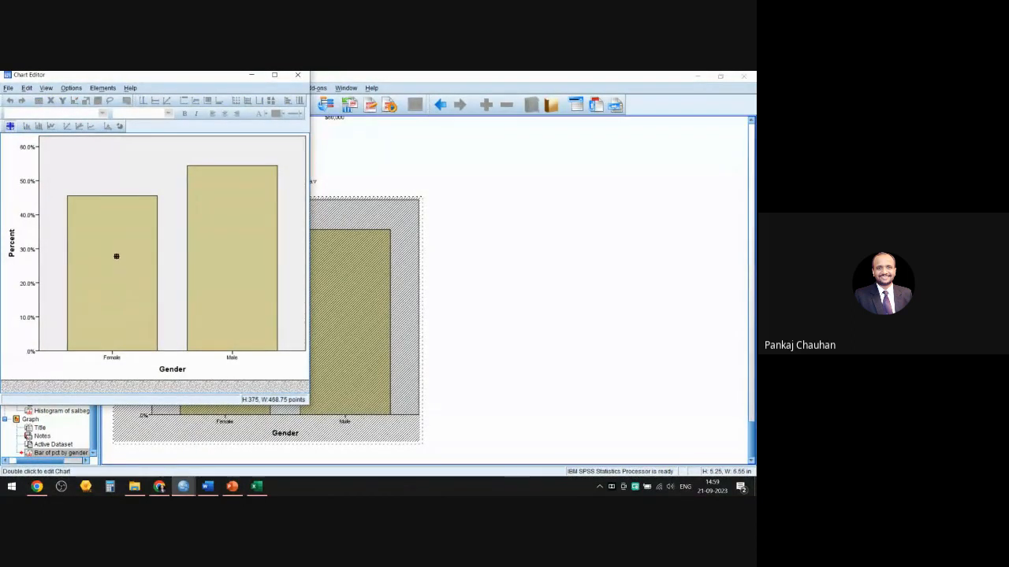
{"action": "double_click", "coordinate": [117, 235]}
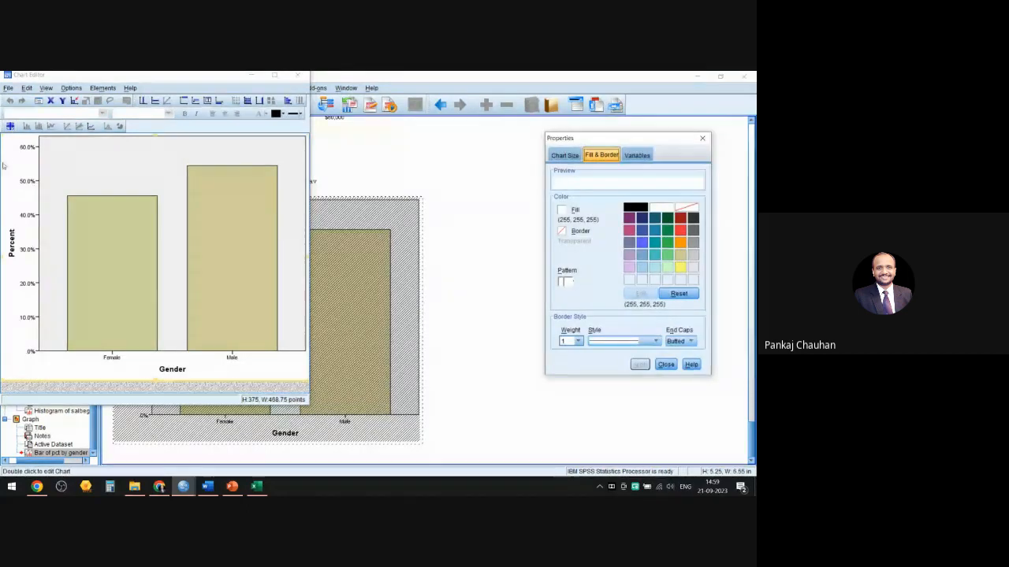
{"action": "left_click", "coordinate": [118, 251]}
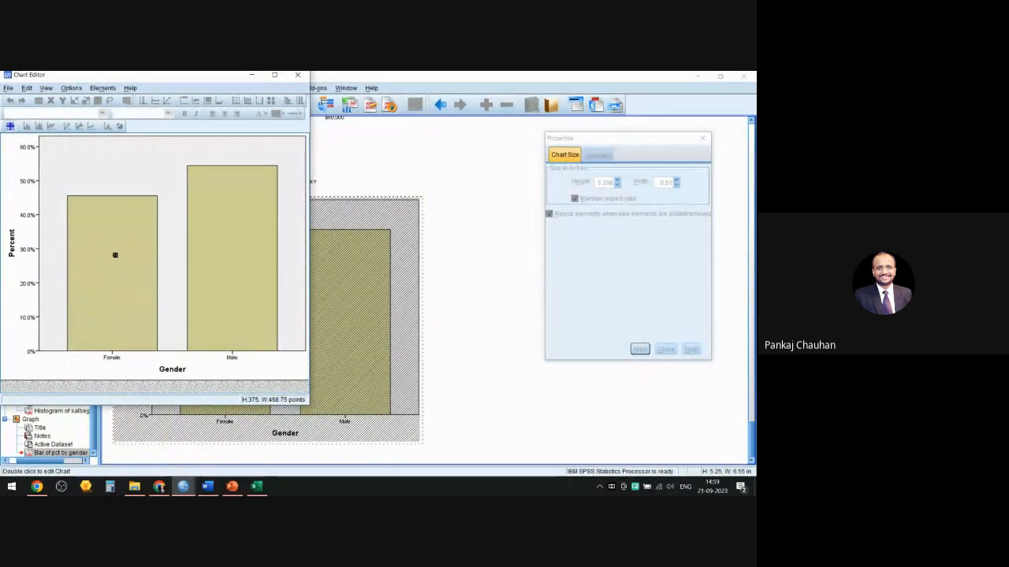
{"action": "left_click", "coordinate": [116, 254]}
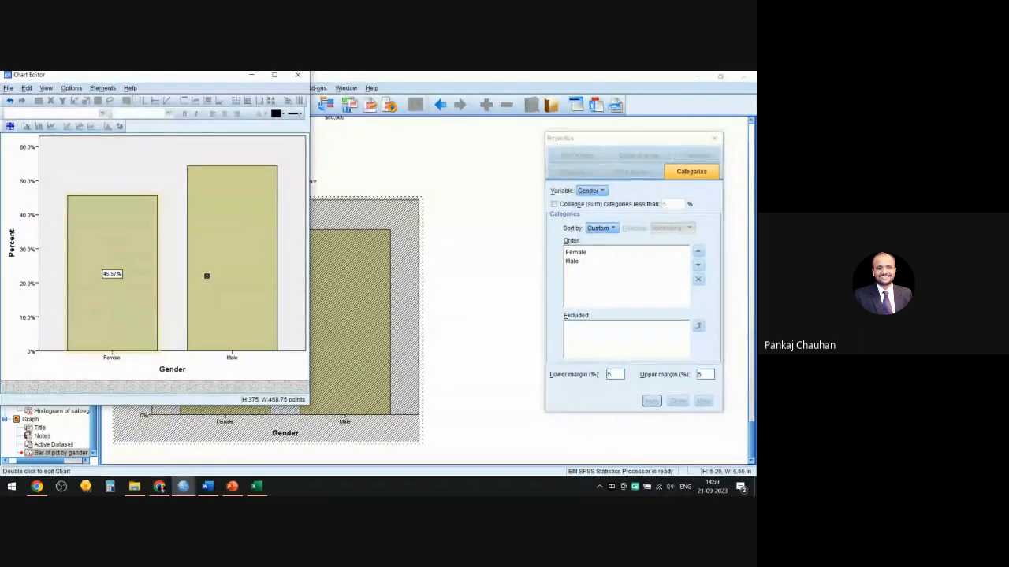
{"action": "left_click", "coordinate": [250, 323]}
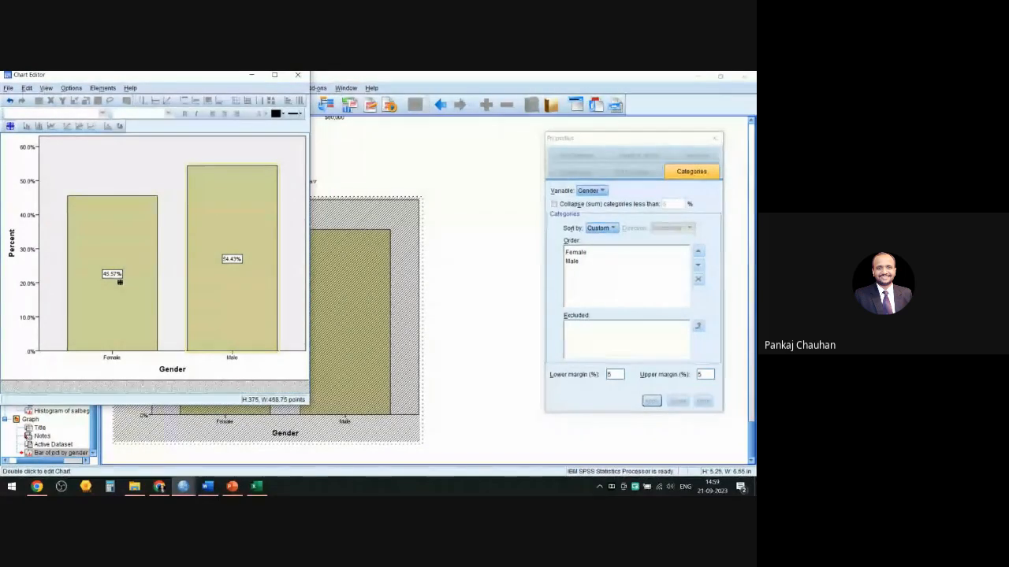
{"action": "left_click", "coordinate": [11, 126]}
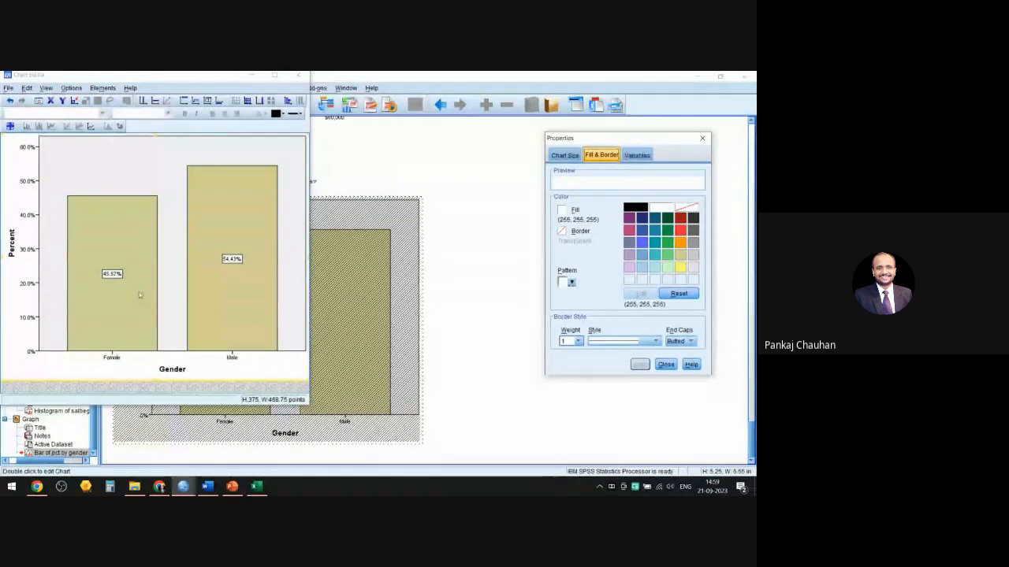
Try to remove the decimals from the bars' data labels by applying a blank decimal places value in their number format
{"action": "left_click", "coordinate": [115, 273]}
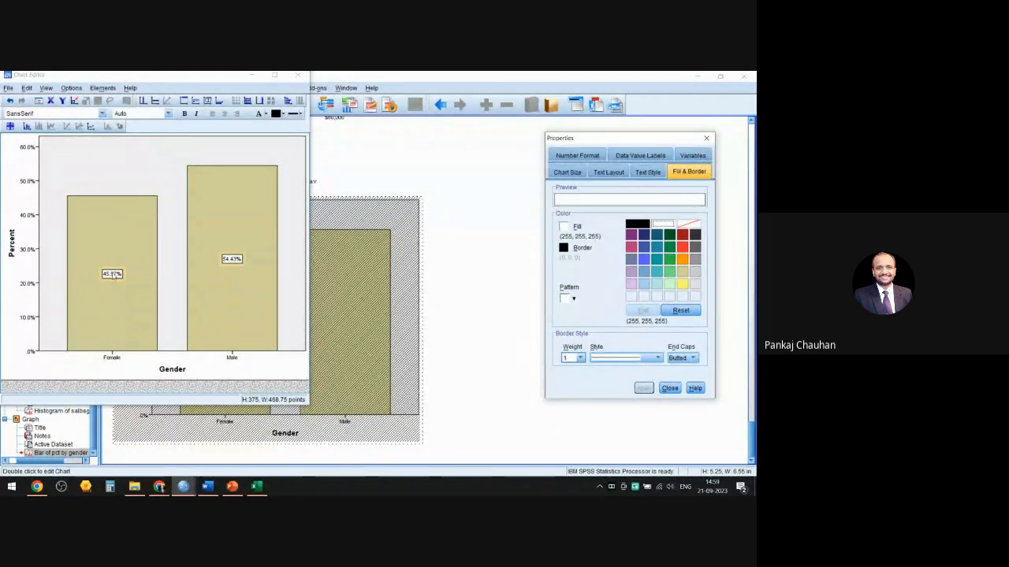
{"action": "left_click", "coordinate": [639, 156]}
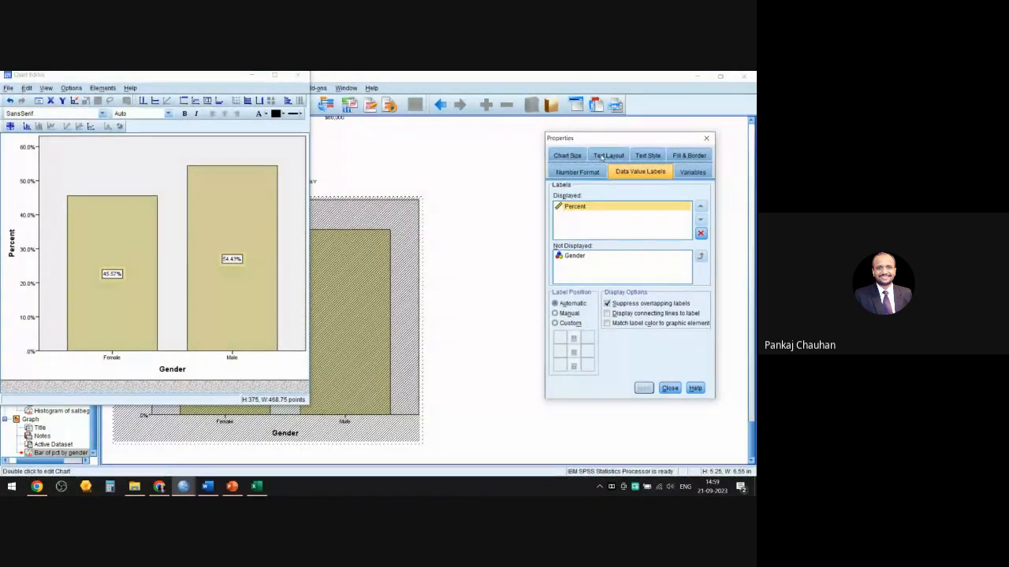
{"action": "left_click", "coordinate": [601, 156]}
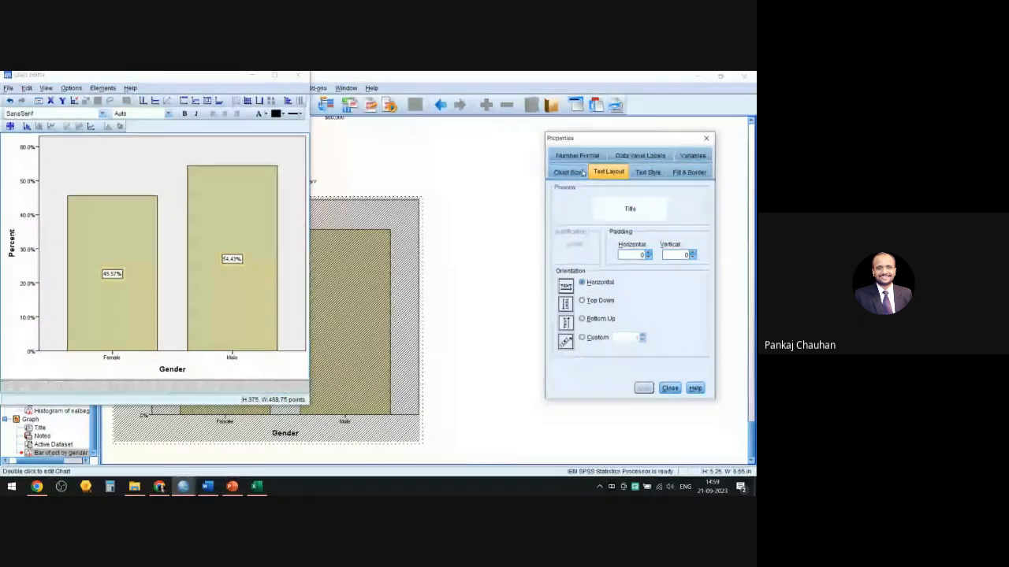
{"action": "left_click", "coordinate": [658, 173]}
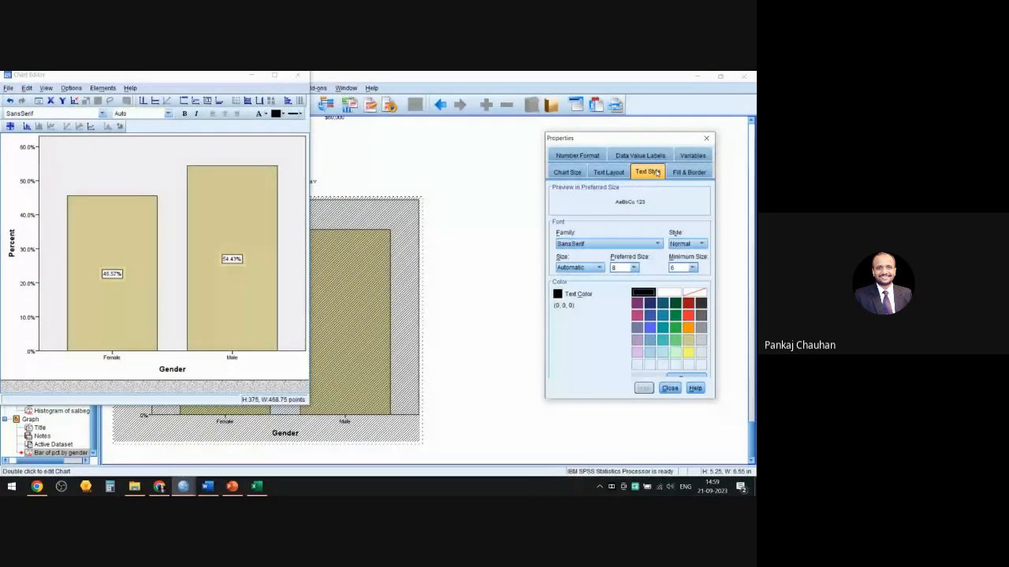
{"action": "left_click", "coordinate": [578, 155]}
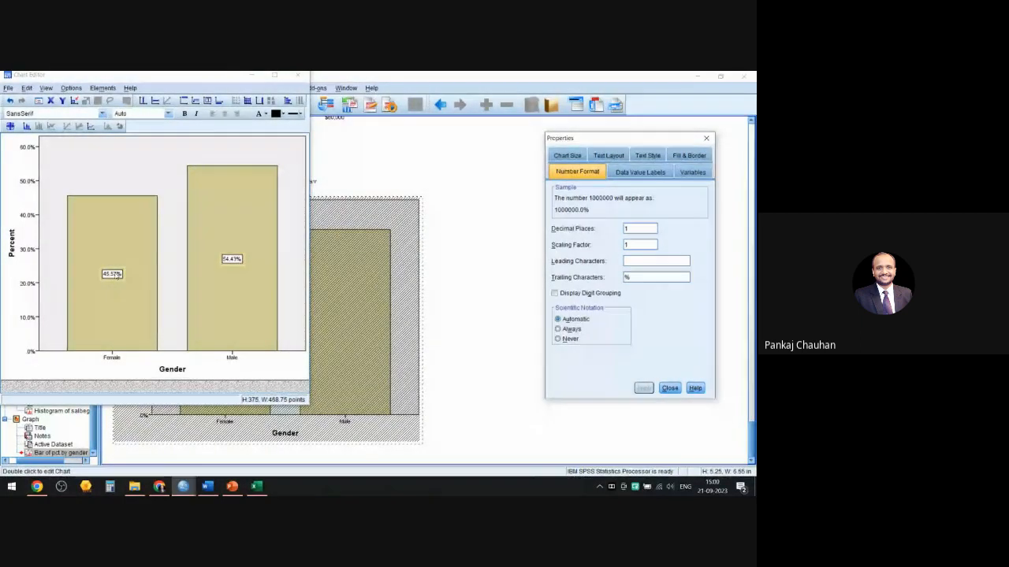
{"action": "key", "text": "BackSpace"}
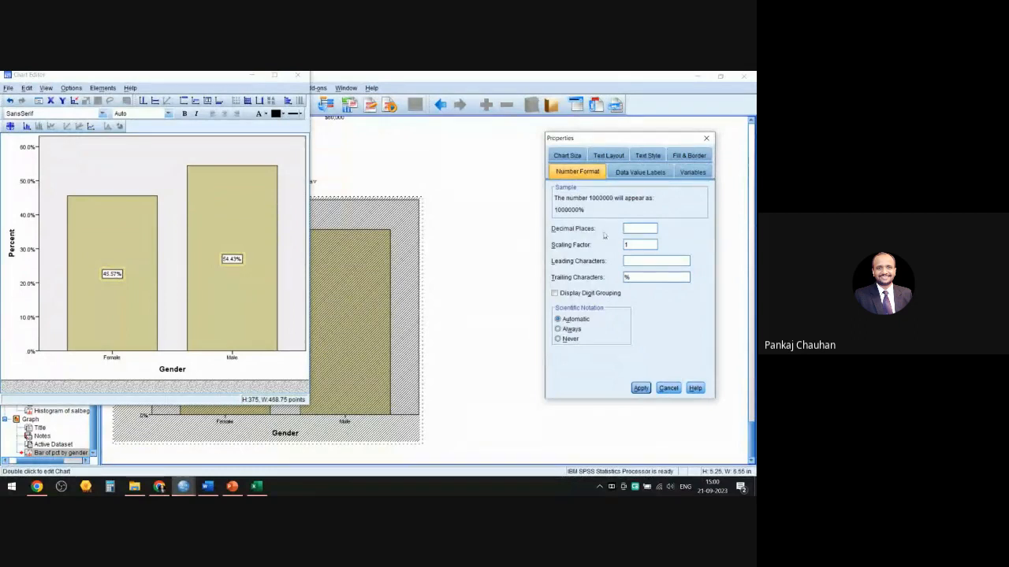
{"action": "left_click", "coordinate": [643, 389]}
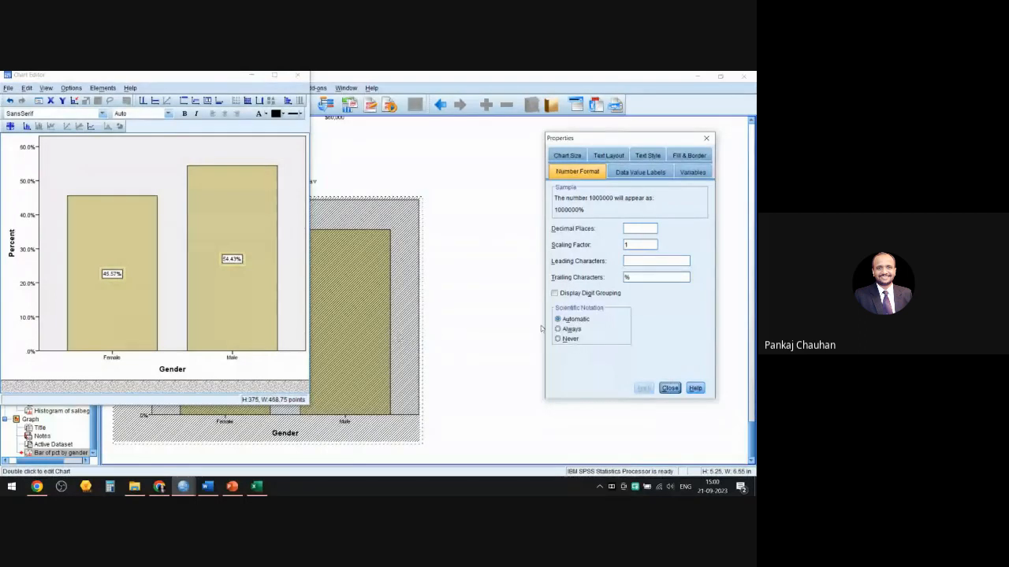
Reselect the bars' data labels and set their number format to 0 decimal places
{"action": "left_click", "coordinate": [126, 283]}
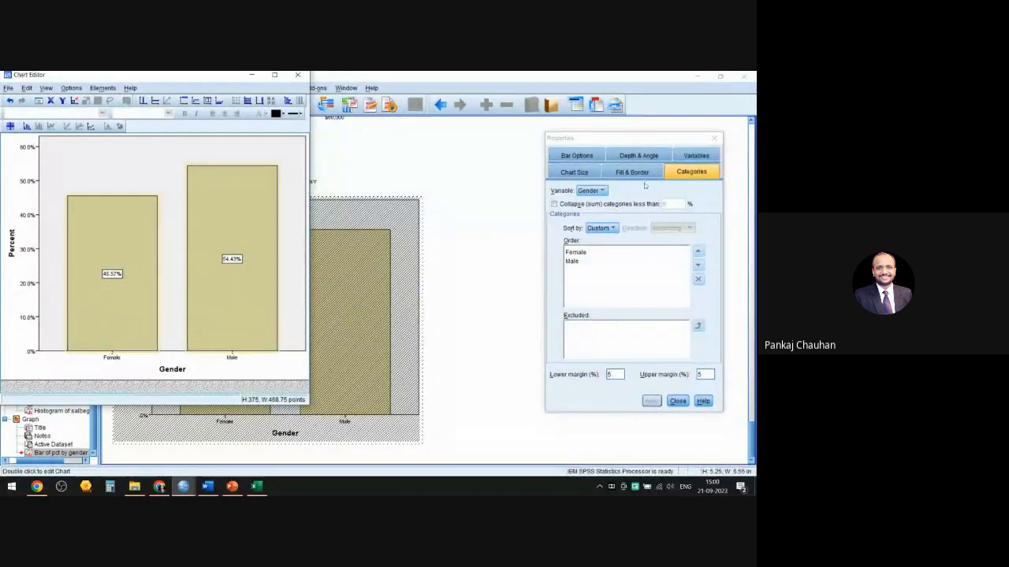
{"action": "left_click", "coordinate": [114, 275]}
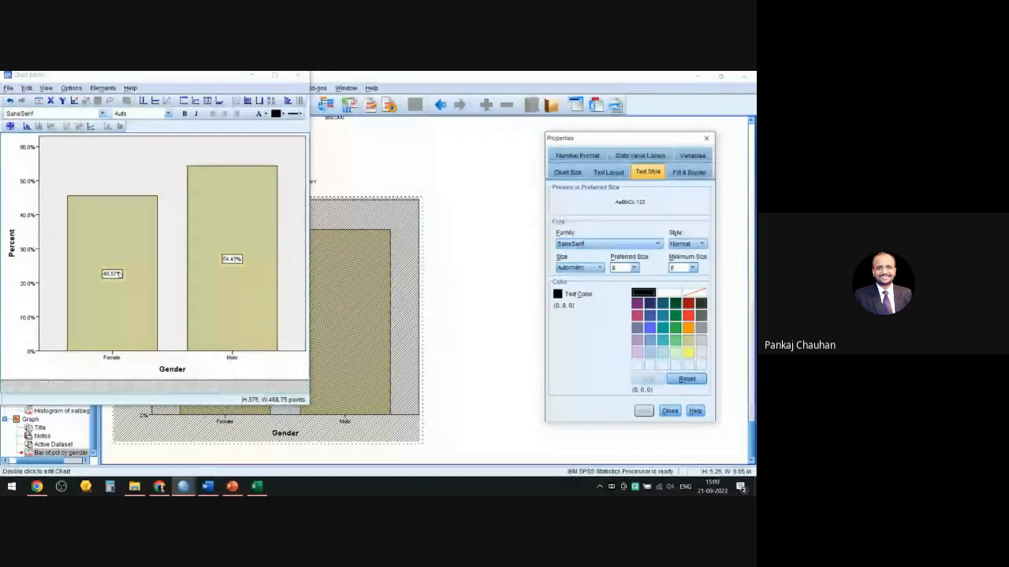
{"action": "left_click", "coordinate": [577, 155]}
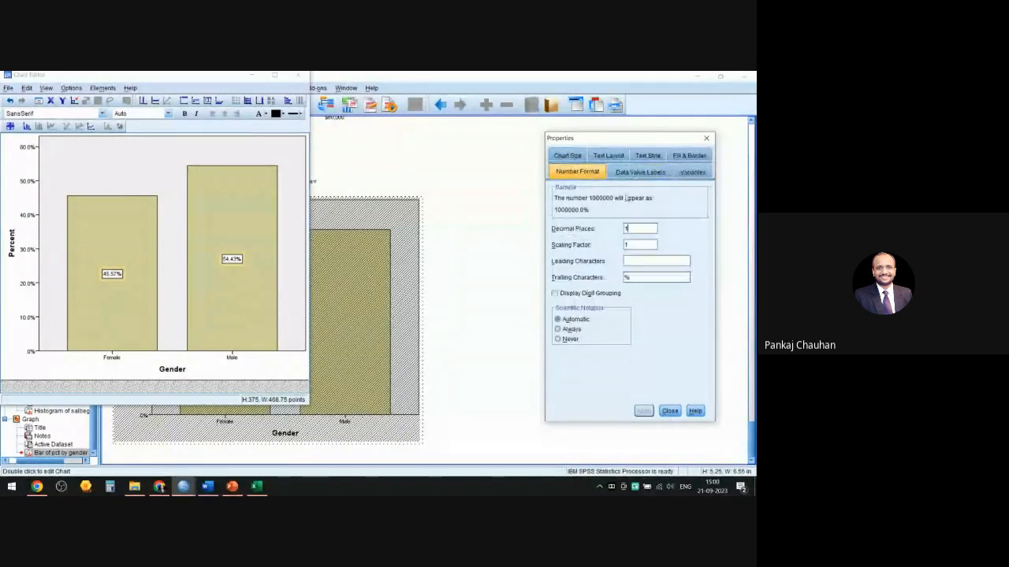
{"action": "left_click", "coordinate": [641, 229]}
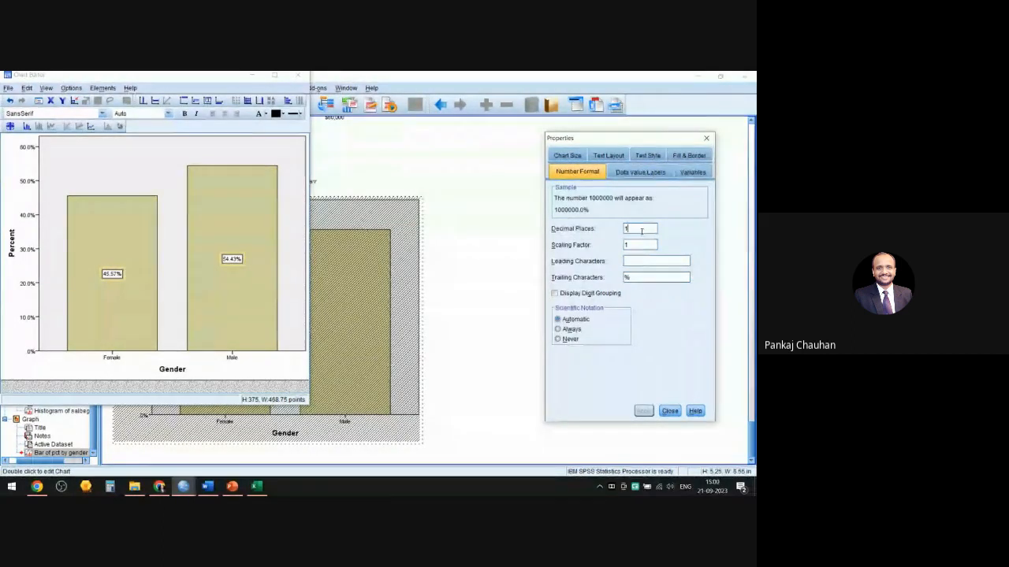
{"action": "key", "text": "BackSpace"}
{"action": "type", "text": "1"}
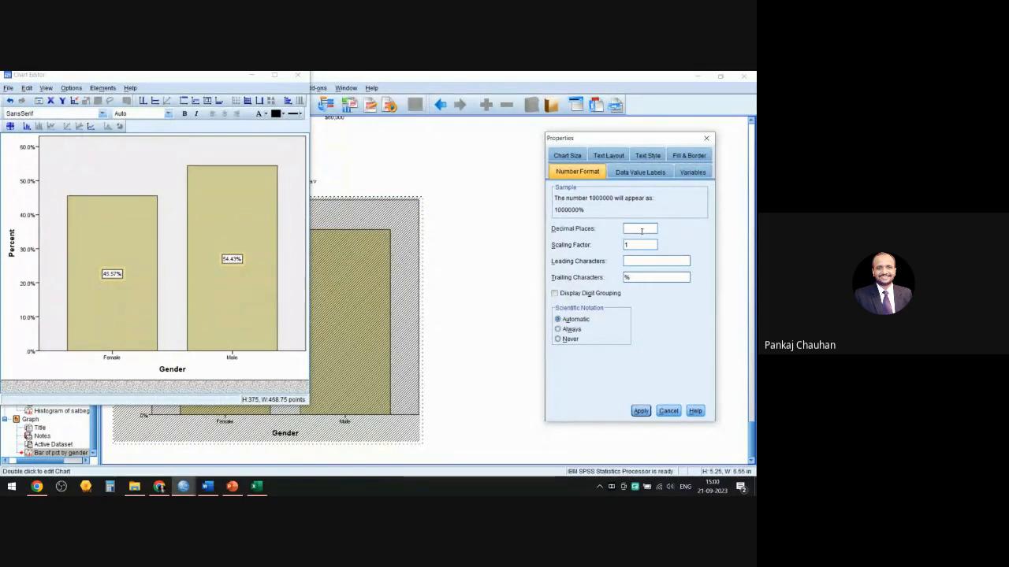
{"action": "type", "text": "0"}
{"action": "left_click", "coordinate": [642, 412]}
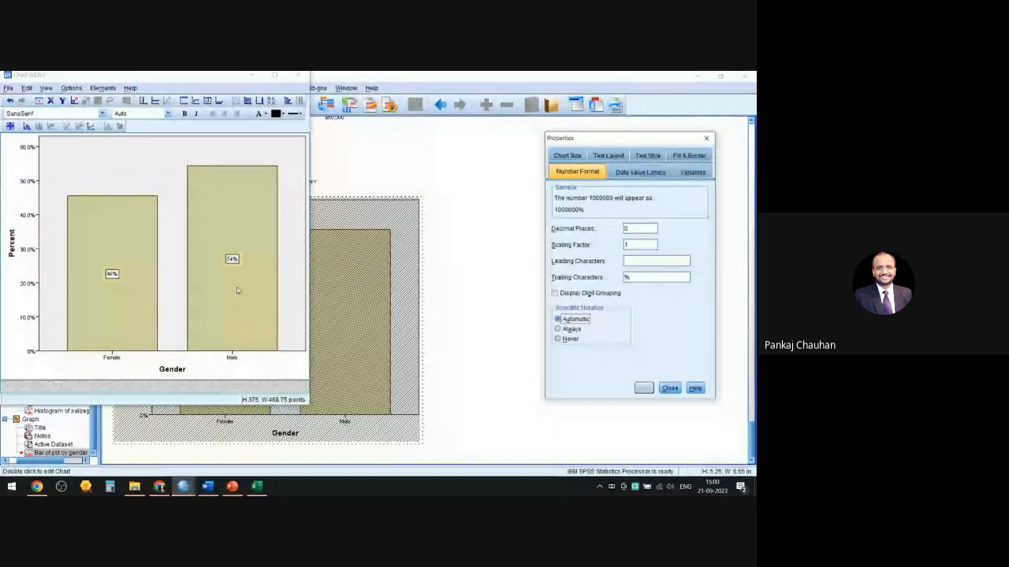
Set the data labels' number format to 2 decimal places and apply it
{"action": "left_click", "coordinate": [628, 229]}
{"action": "key", "text": "BackSpace"}
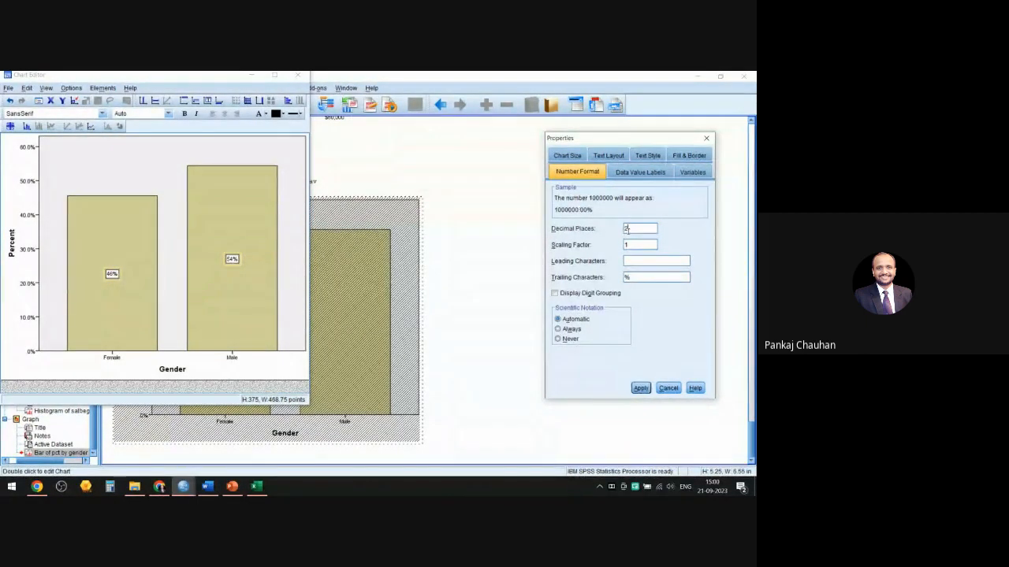
{"action": "left_click", "coordinate": [641, 389]}
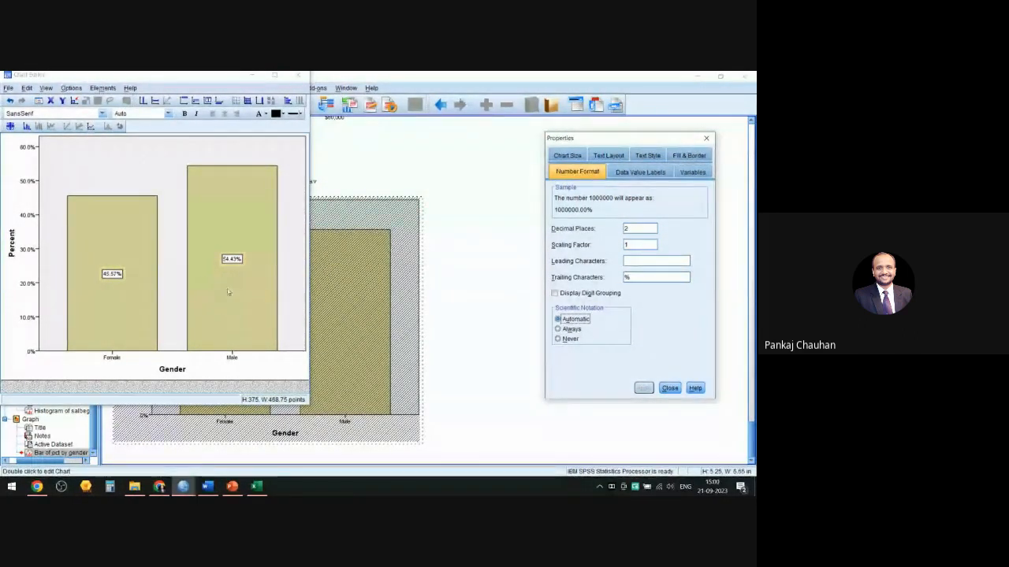
Close the data label properties and the Chart Editor, and bring the updated Gender bar chart into view in the output
{"action": "left_click", "coordinate": [706, 138]}
{"action": "left_click", "coordinate": [297, 75]}
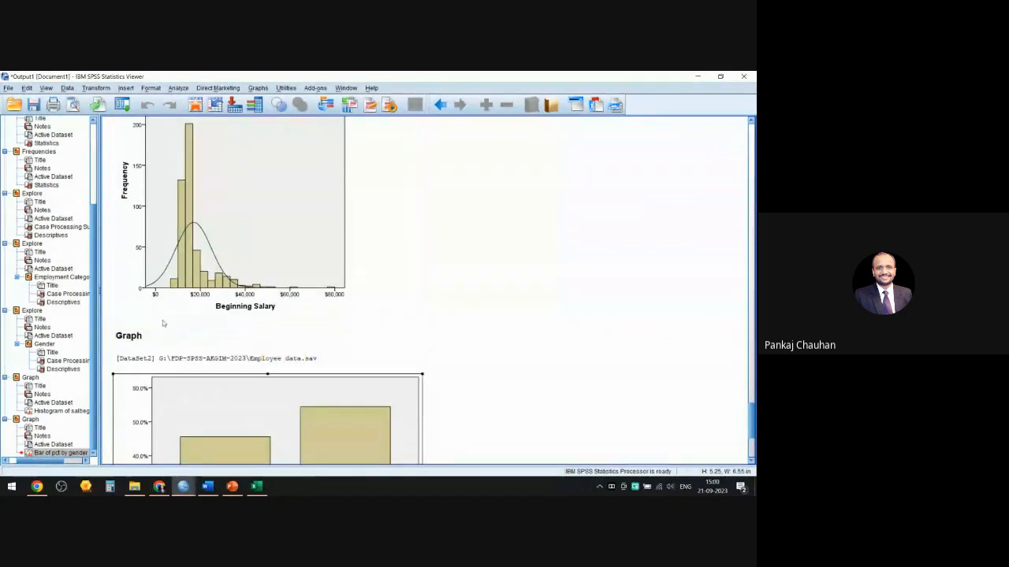
{"action": "scroll", "coordinate": [274, 312], "scroll_direction": "down", "scroll_amount": 3}
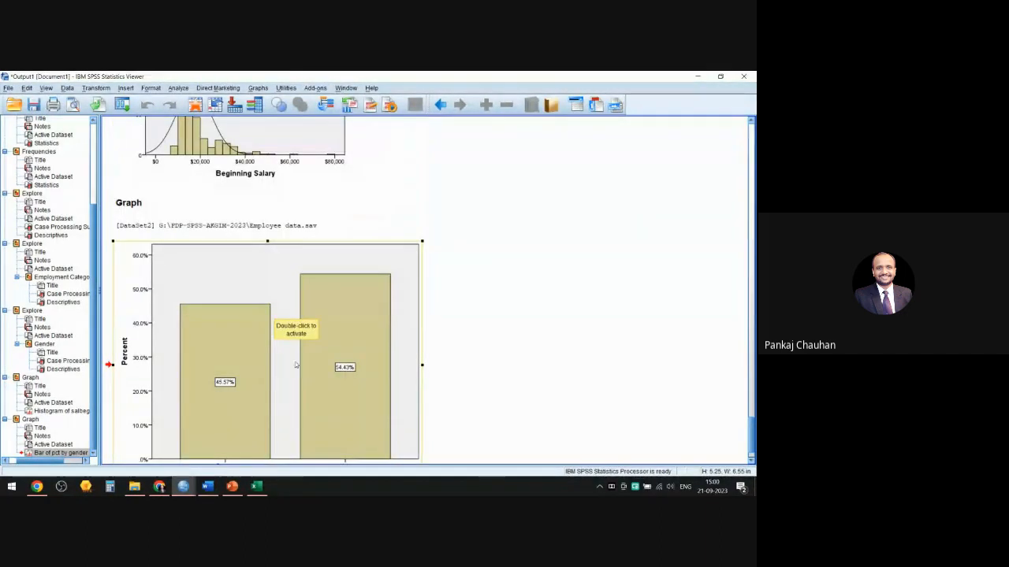
{"action": "scroll", "coordinate": [298, 358], "scroll_direction": "down", "scroll_amount": 1}
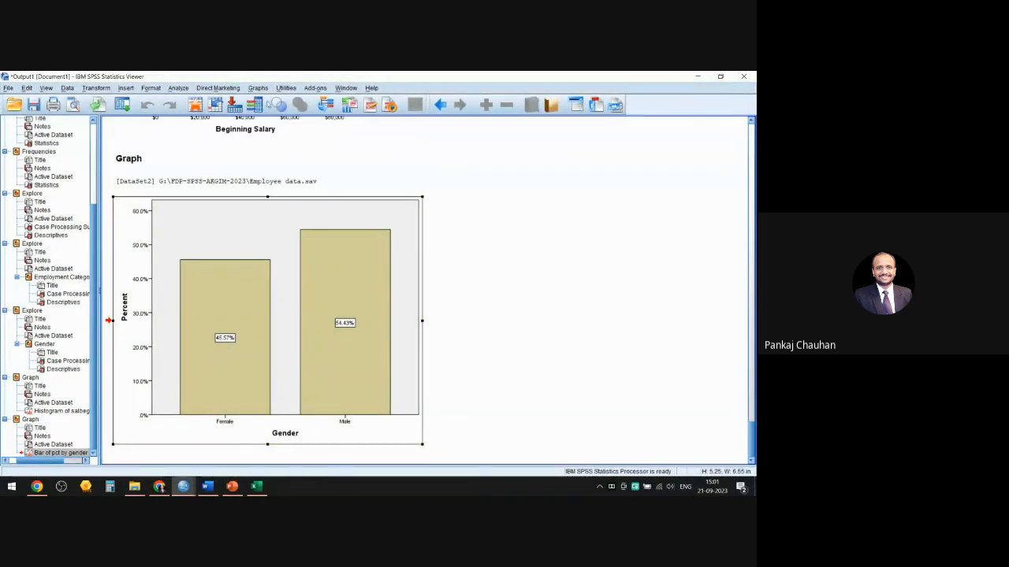
Create a simple scatterplot with Current Salary on the Y axis and Educational Level (years) on the X axis
{"action": "left_click", "coordinate": [260, 88]}
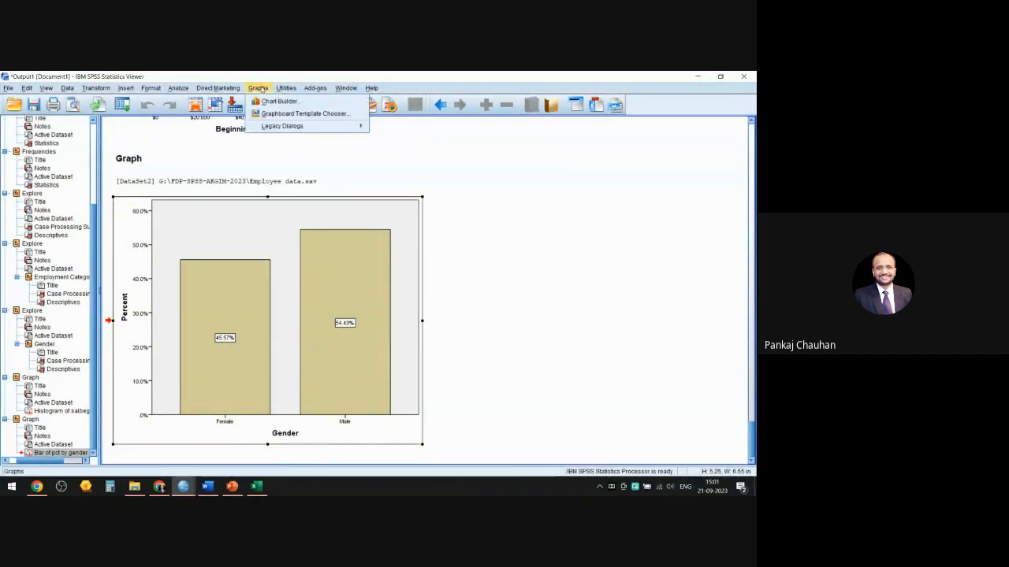
{"action": "mouse_move", "coordinate": [342, 131]}
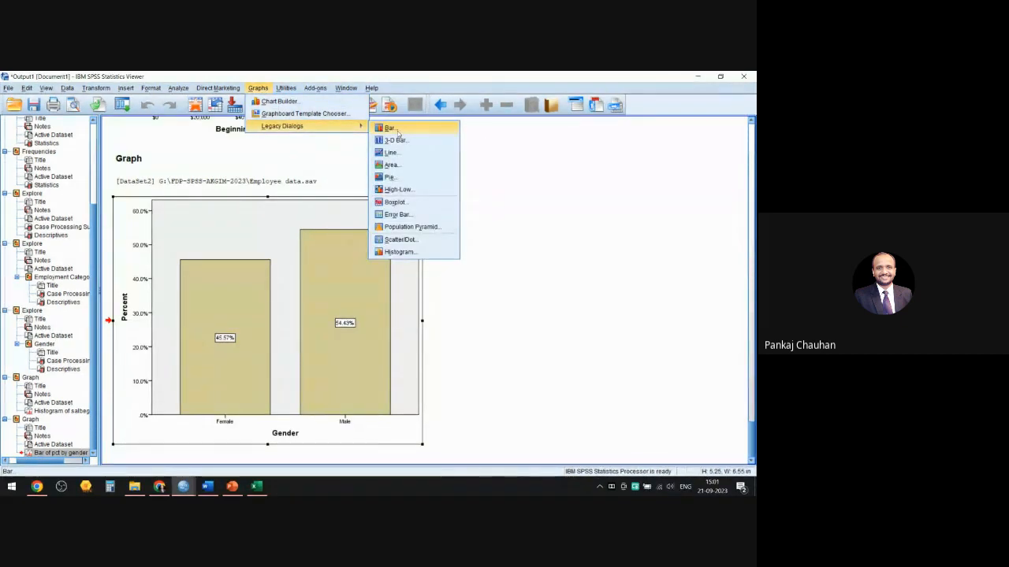
{"action": "left_click", "coordinate": [412, 241]}
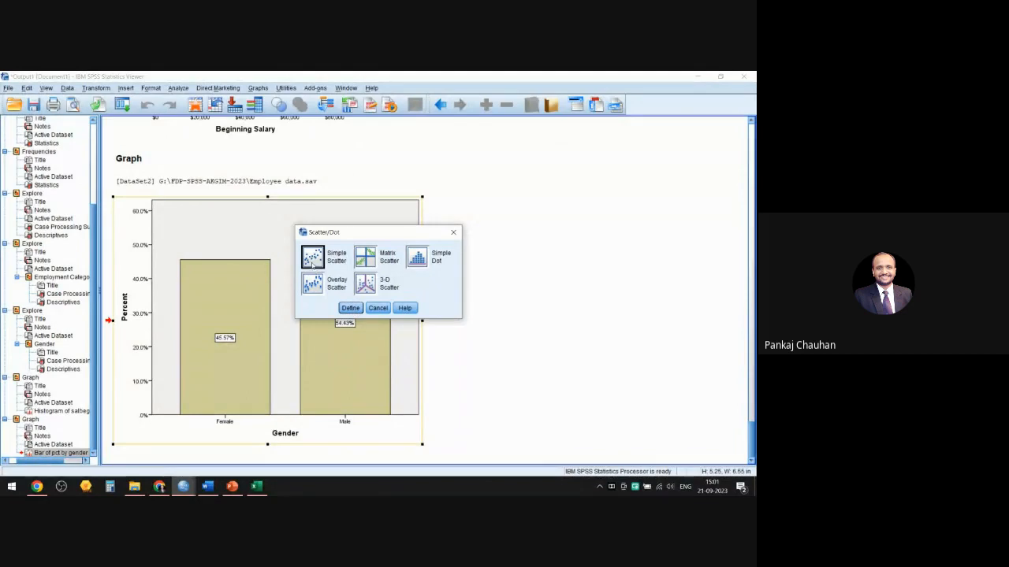
{"action": "left_click", "coordinate": [350, 308]}
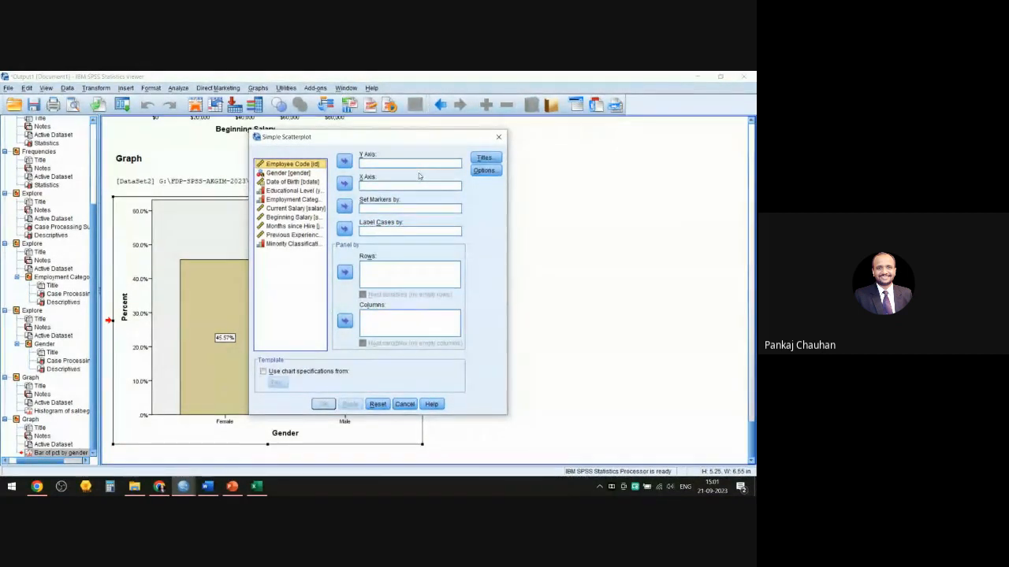
{"action": "left_click", "coordinate": [281, 208]}
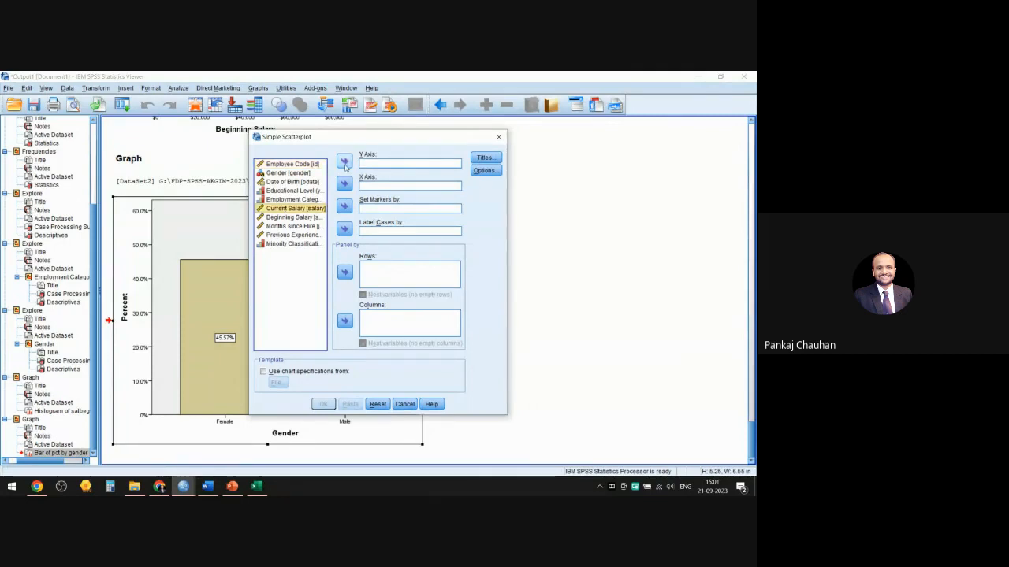
{"action": "left_click", "coordinate": [345, 162]}
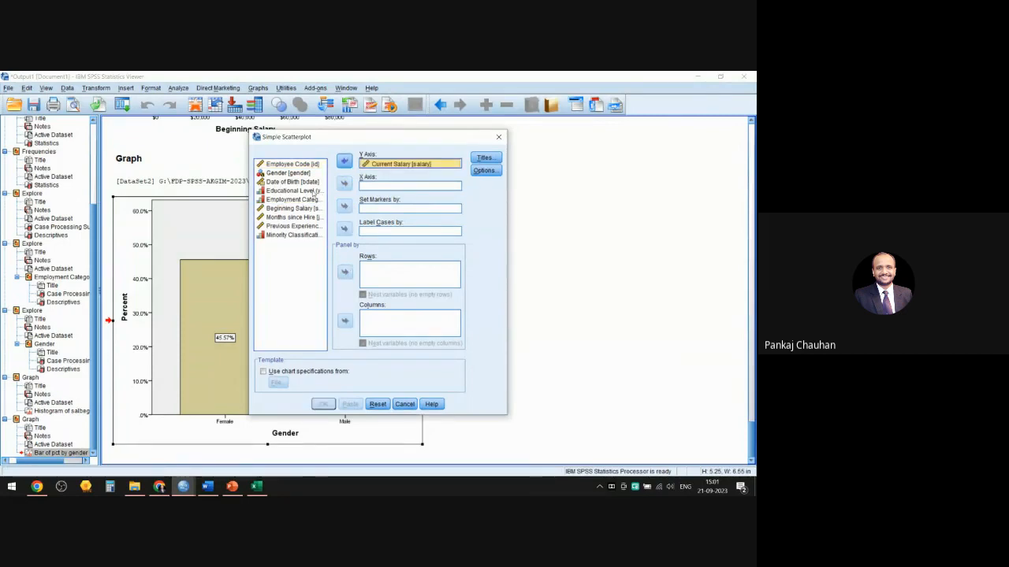
{"action": "left_click", "coordinate": [313, 191]}
{"action": "left_click", "coordinate": [344, 183]}
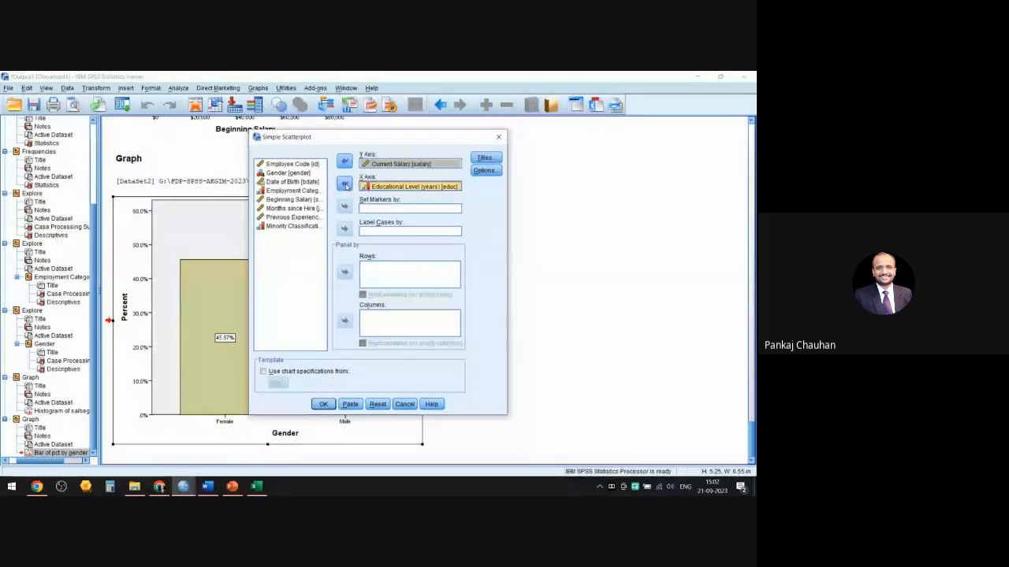
{"action": "left_click", "coordinate": [324, 404]}
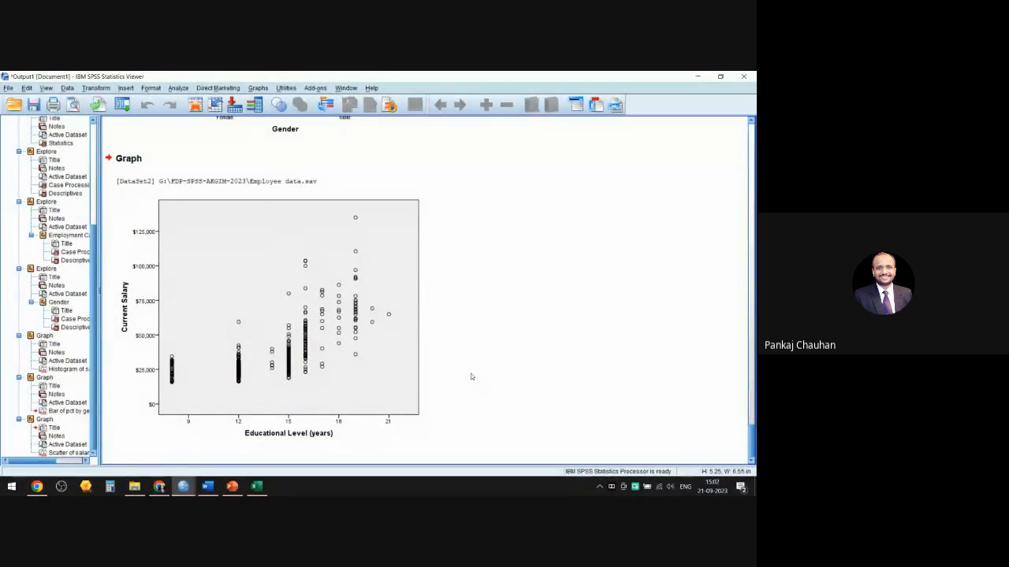
{"action": "left_click", "coordinate": [359, 424]}
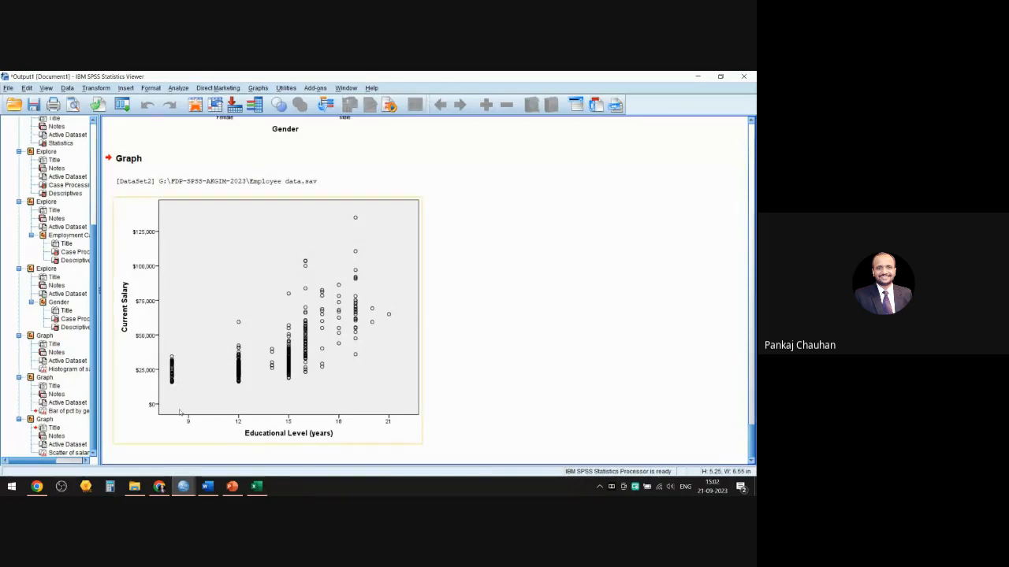
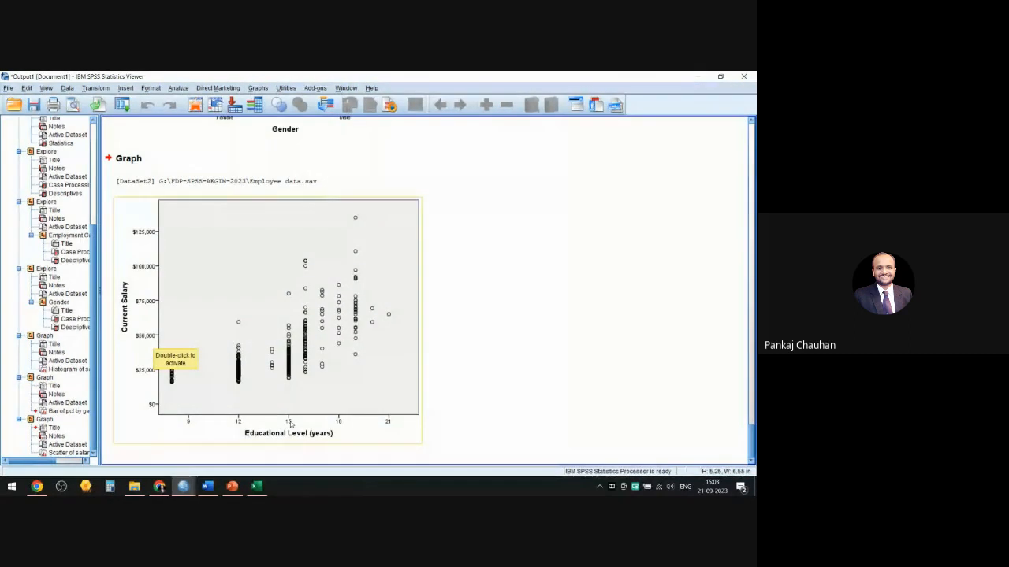
{"action": "left_click", "coordinate": [469, 418]}
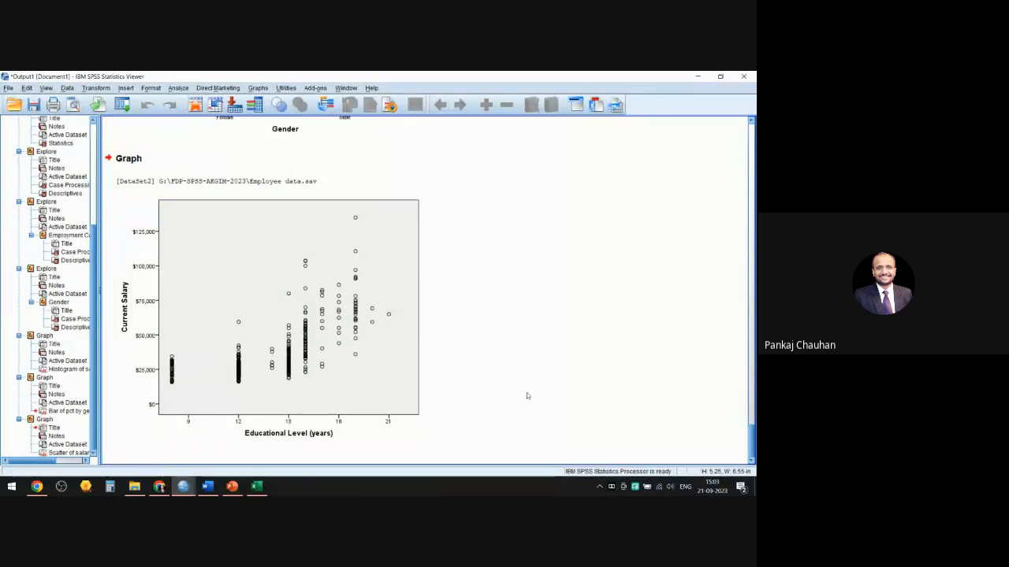
{"action": "left_click", "coordinate": [301, 334]}
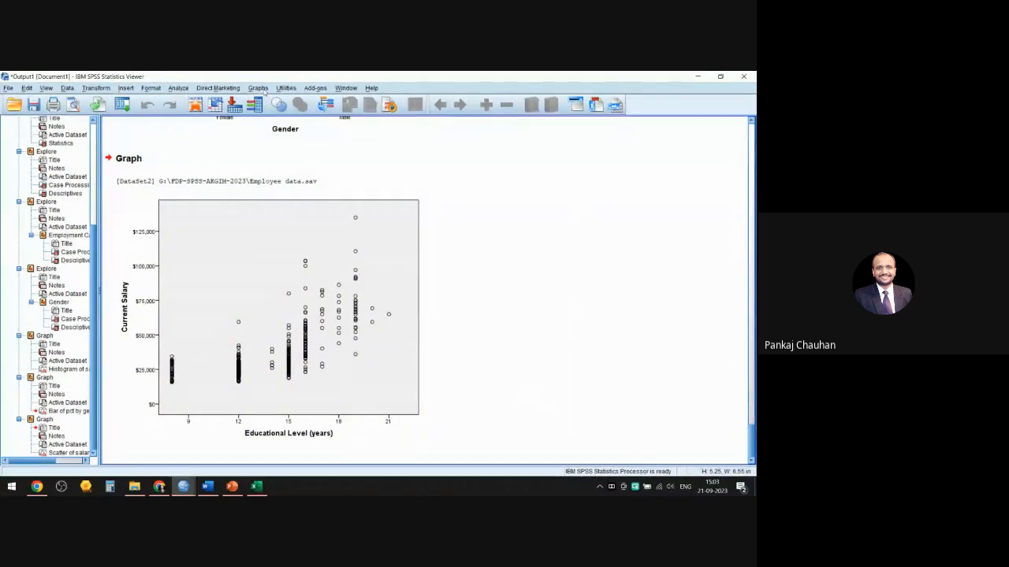
Create a pie chart summarizing groups of cases, with slices defined by Employment Category and representing N of cases
{"action": "left_click", "coordinate": [257, 87]}
{"action": "mouse_move", "coordinate": [334, 128]}
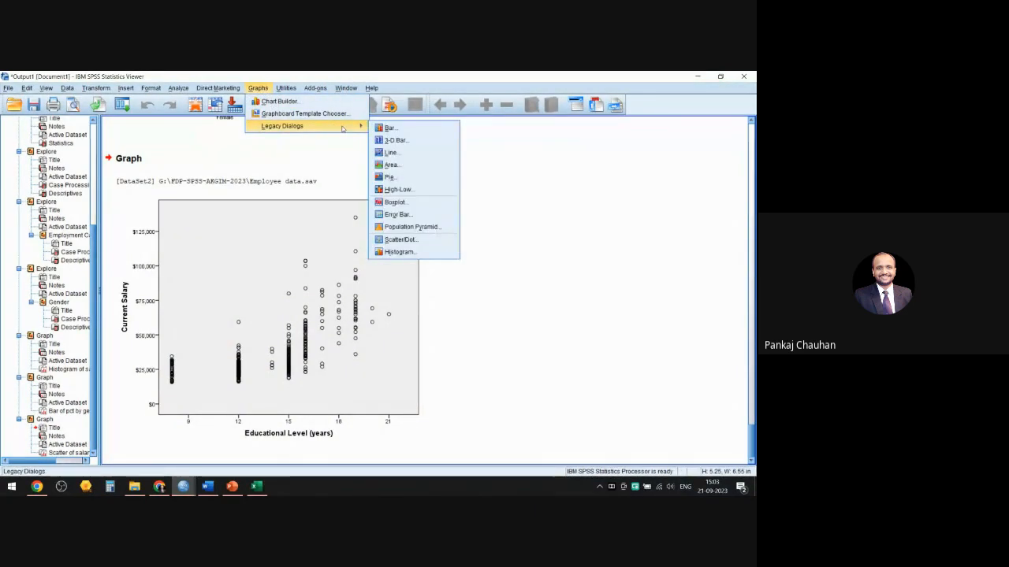
{"action": "left_click", "coordinate": [391, 177]}
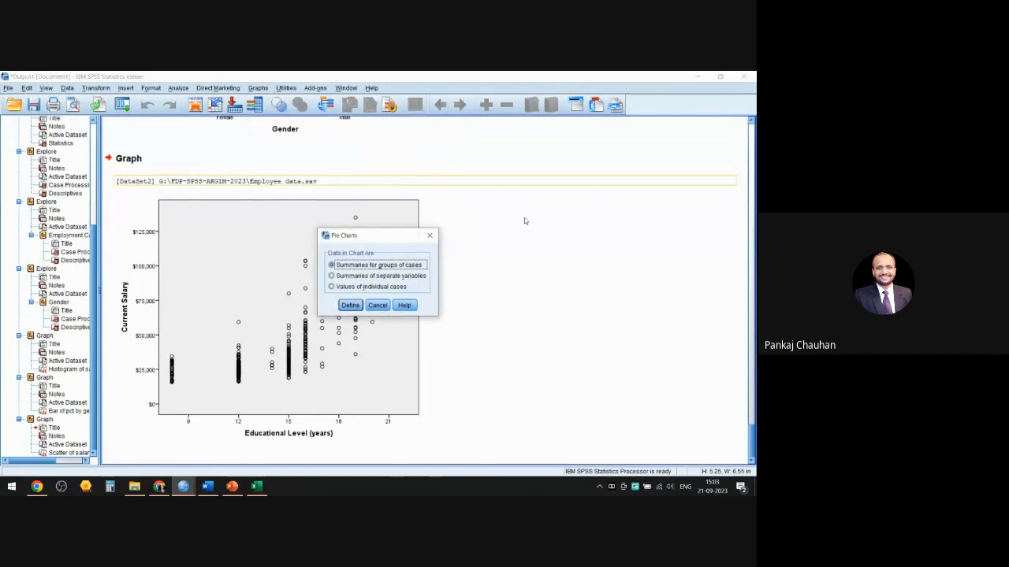
{"action": "left_click", "coordinate": [350, 306]}
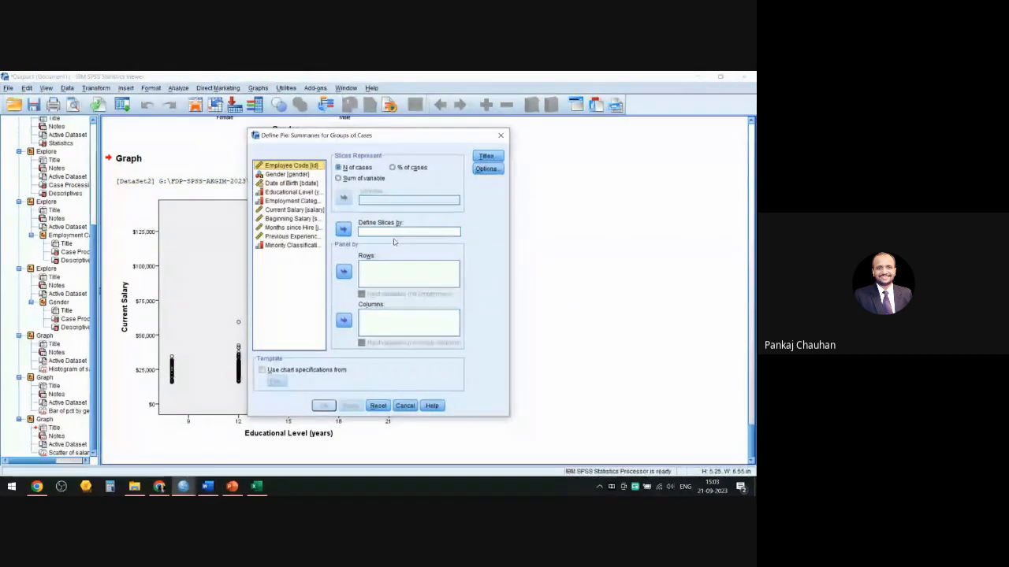
{"action": "left_click", "coordinate": [290, 202]}
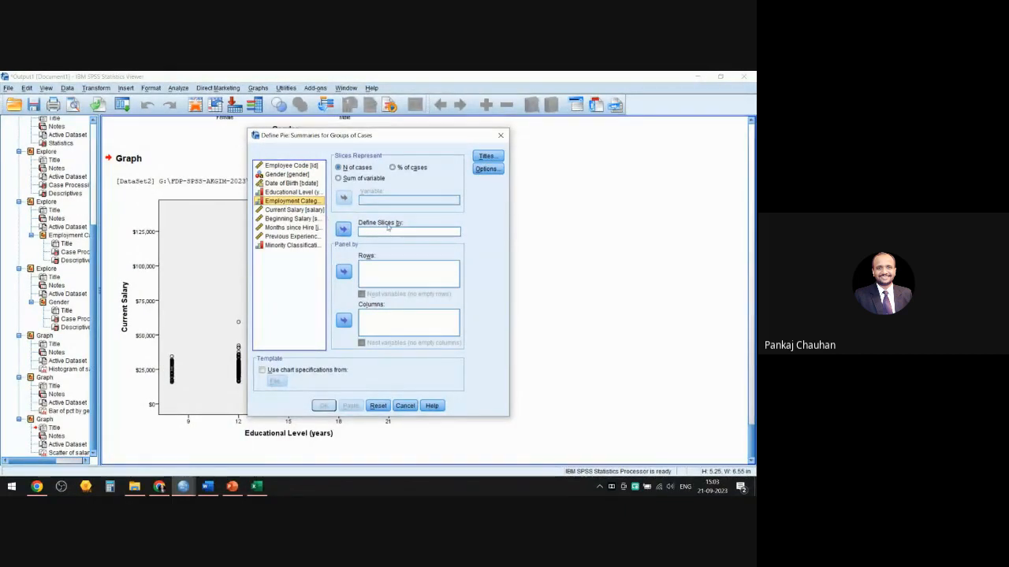
{"action": "left_click", "coordinate": [343, 229]}
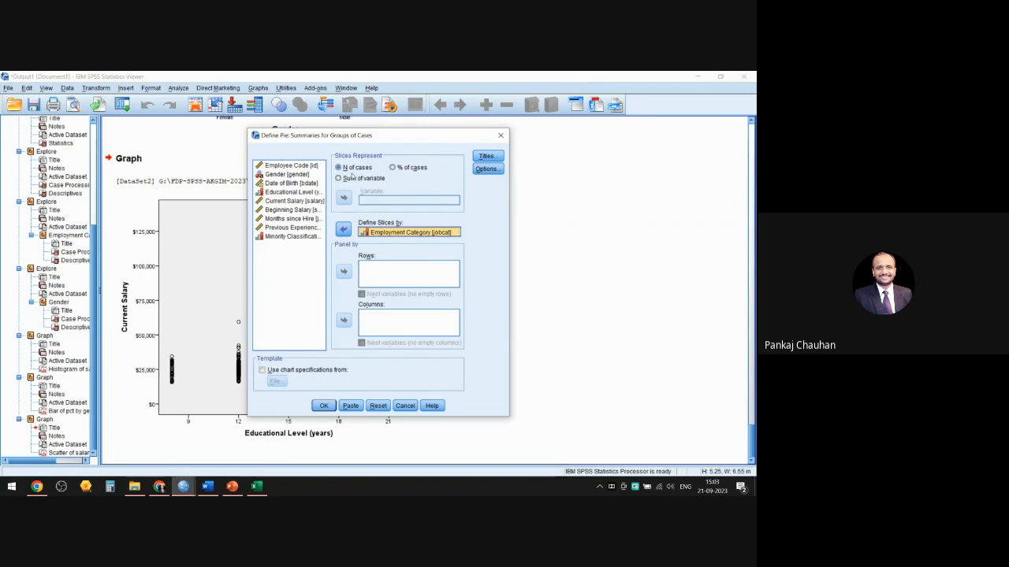
{"action": "left_click", "coordinate": [323, 405]}
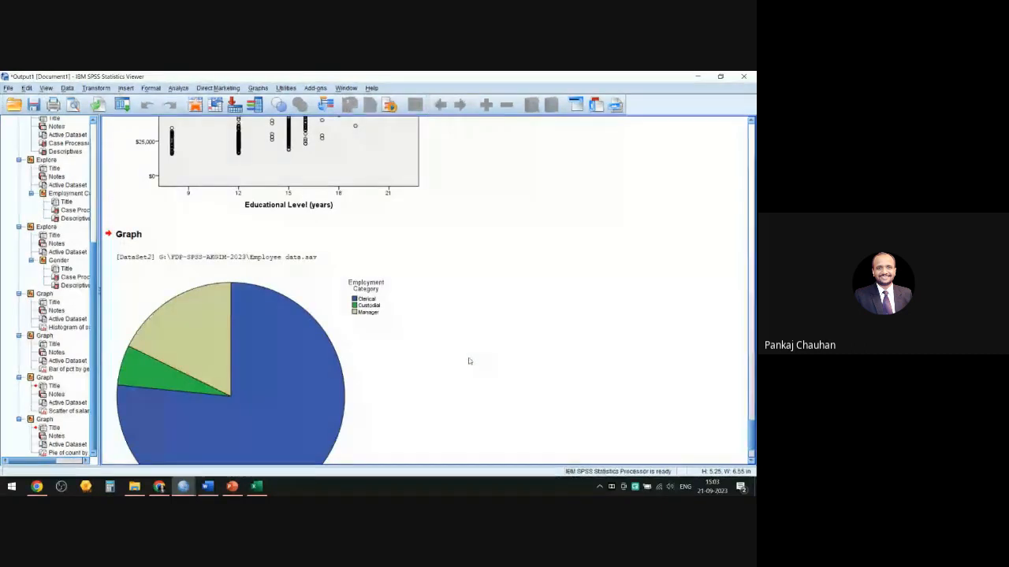
Open the Employment Category pie chart in the Chart Editor and add data labels to the Manager, Clerical and Custodial slices
{"action": "scroll", "coordinate": [470, 361], "scroll_direction": "down", "scroll_amount": 2}
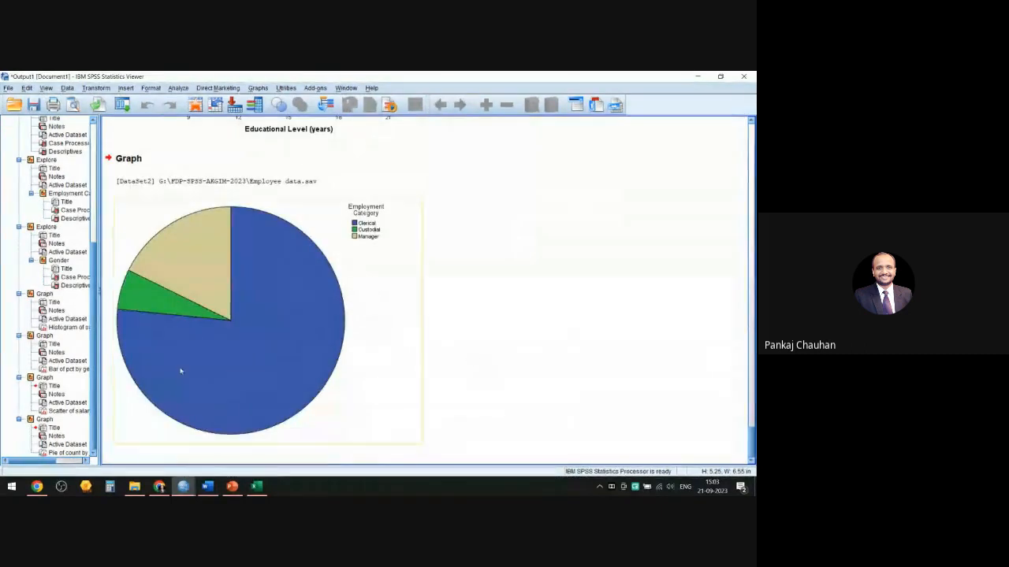
{"action": "double_click", "coordinate": [319, 315]}
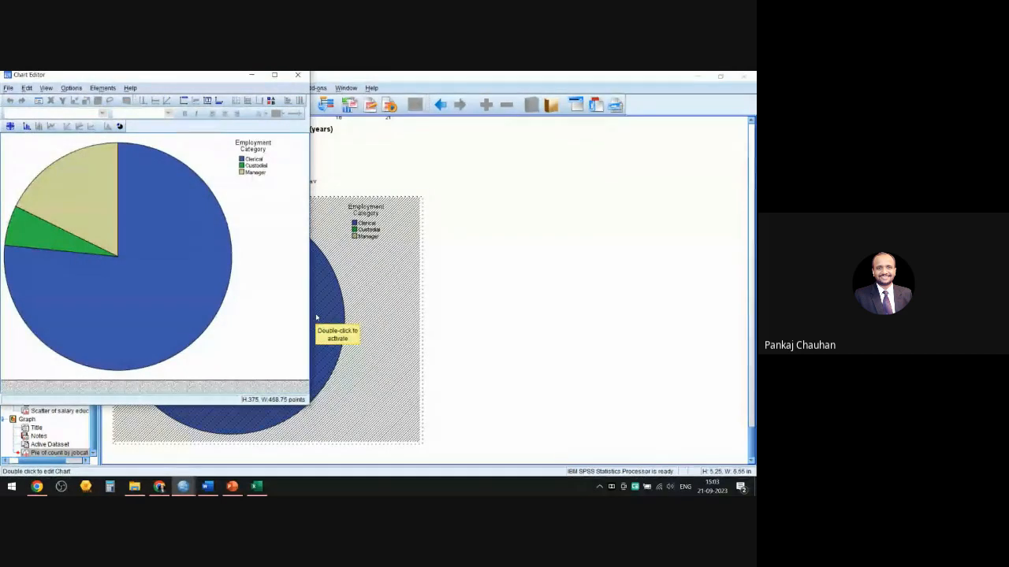
{"action": "left_click", "coordinate": [10, 126]}
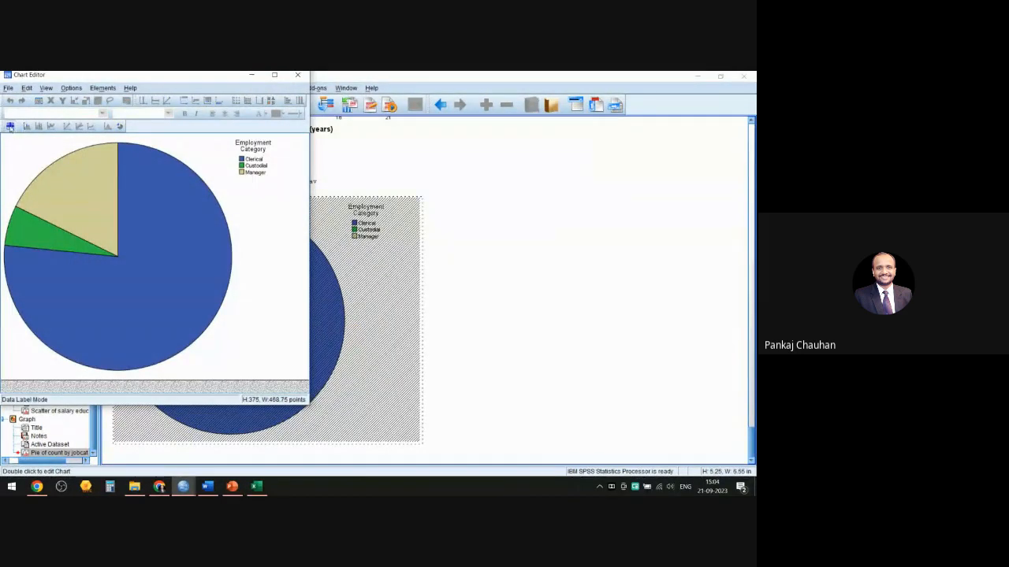
{"action": "left_click", "coordinate": [77, 195]}
{"action": "left_click", "coordinate": [117, 297]}
{"action": "left_click", "coordinate": [46, 243]}
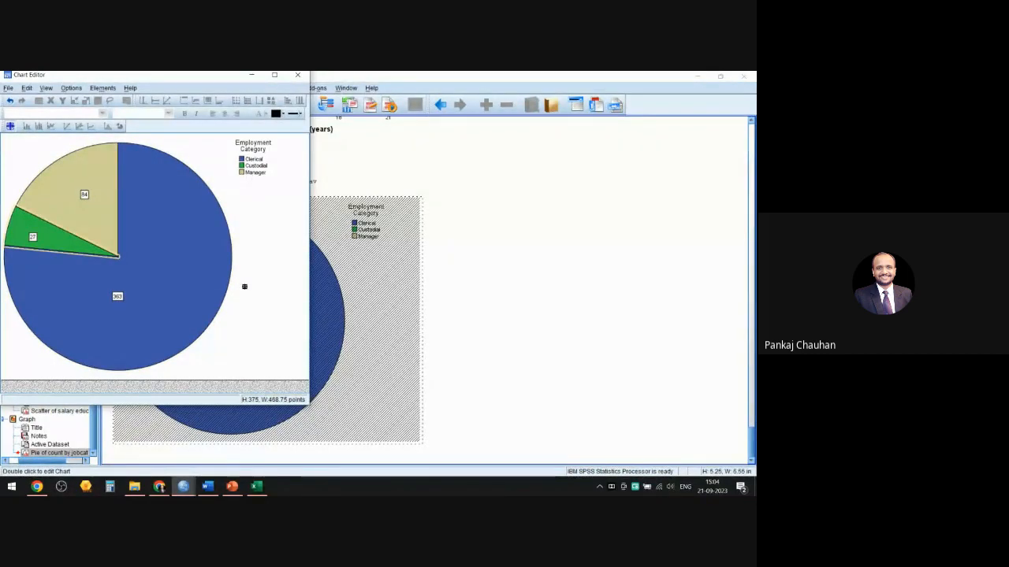
Enlarge the Chart Editor to check the labelled pie chart, and leave it without changing the chart's properties
{"action": "left_click", "coordinate": [275, 75]}
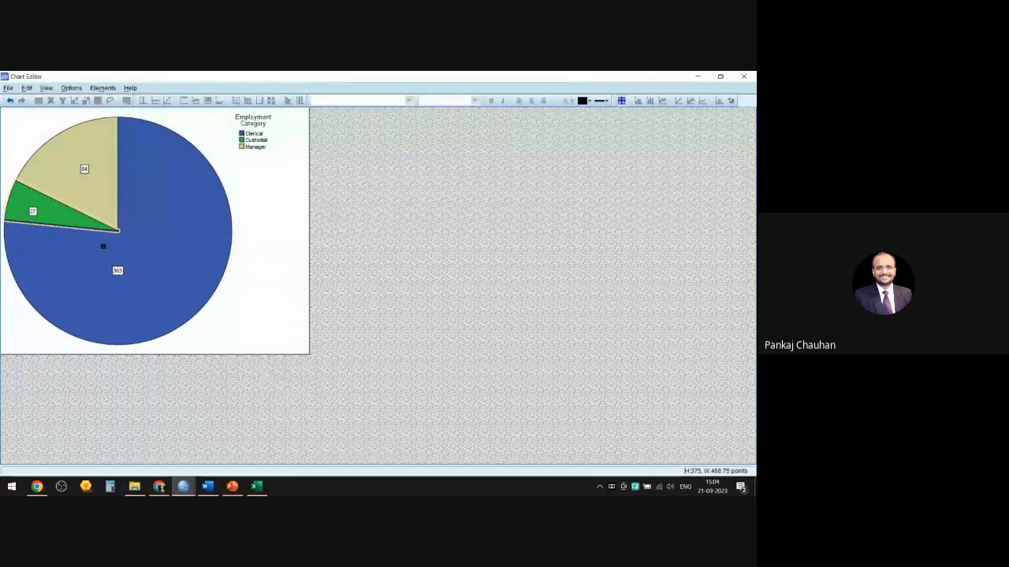
{"action": "double_click", "coordinate": [234, 186]}
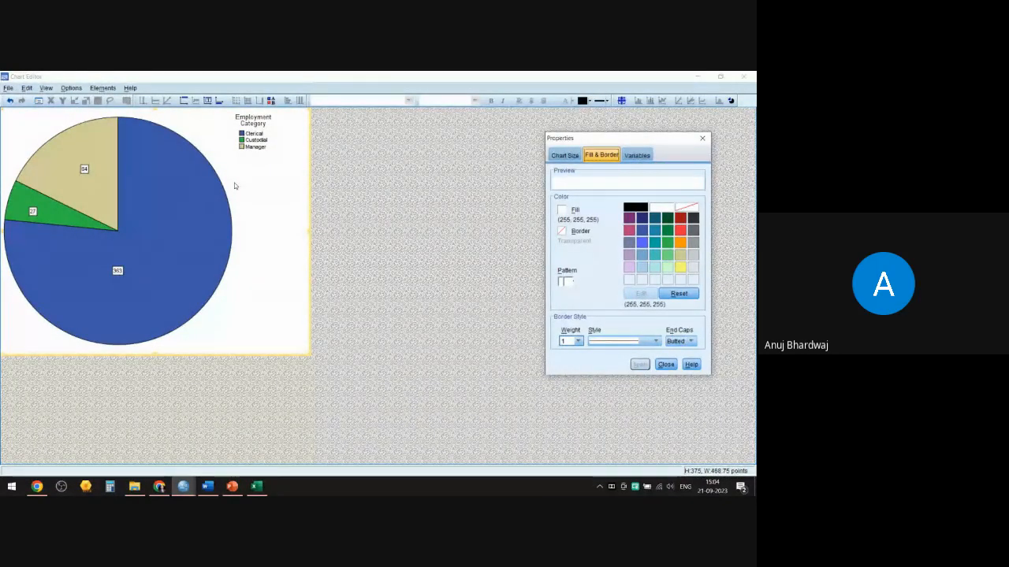
{"action": "left_click", "coordinate": [666, 365]}
{"action": "left_click", "coordinate": [743, 77]}
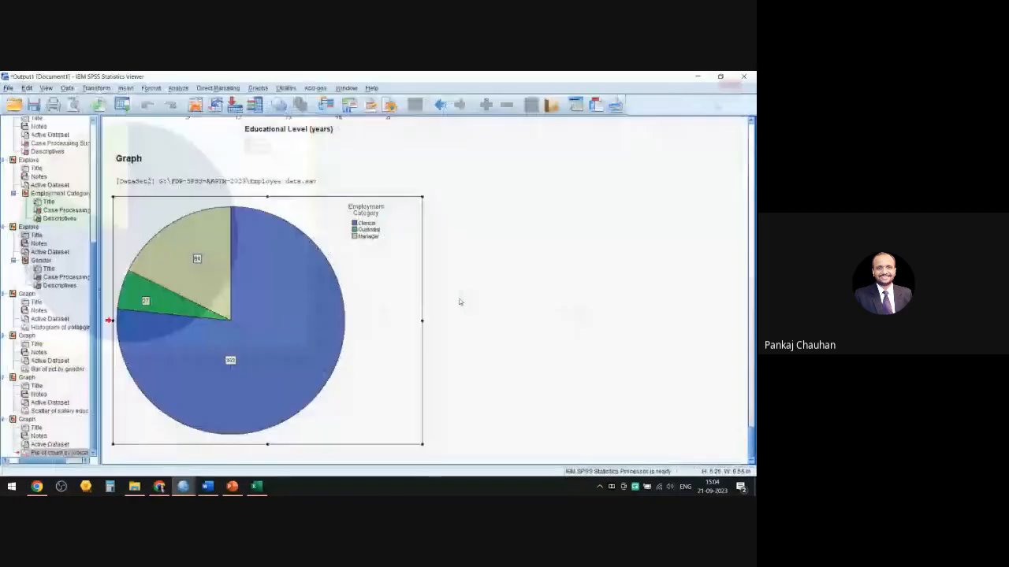
Create a pie chart summarizing groups of cases, replacing Employment Category with Gender as the slice variable and representing N of cases
{"action": "left_click", "coordinate": [258, 88]}
{"action": "mouse_move", "coordinate": [322, 129]}
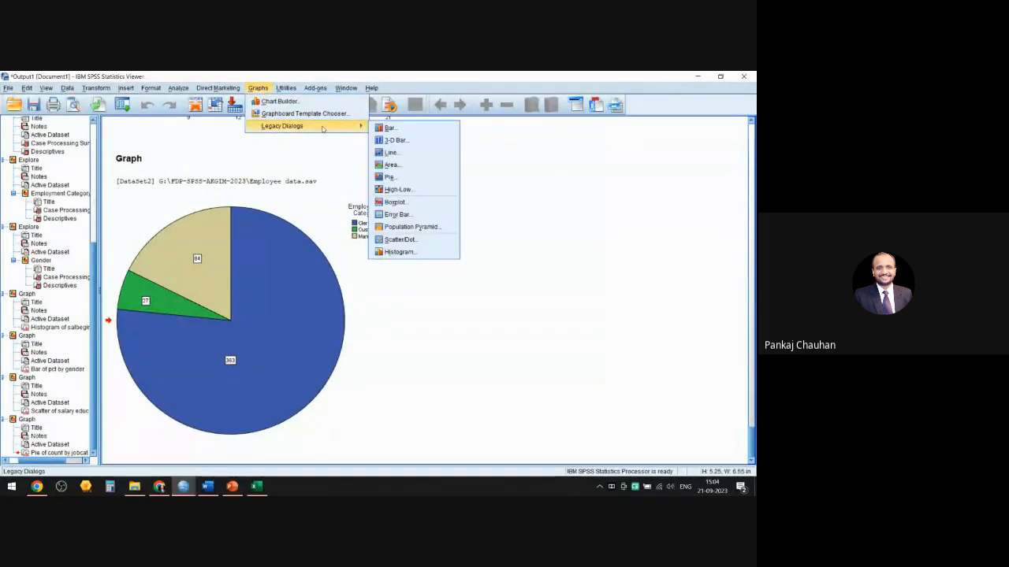
{"action": "left_click", "coordinate": [399, 180]}
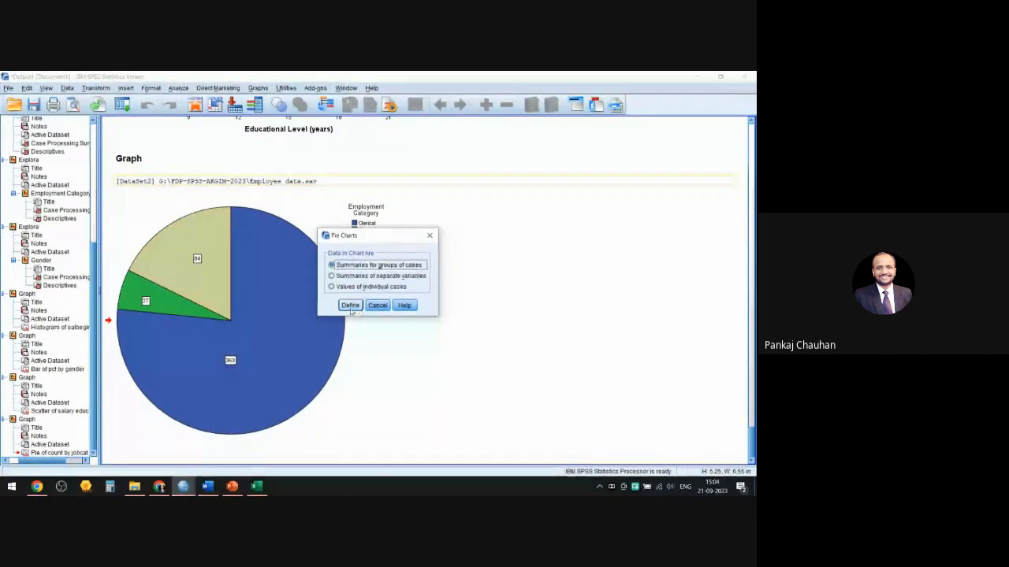
{"action": "left_click", "coordinate": [351, 309]}
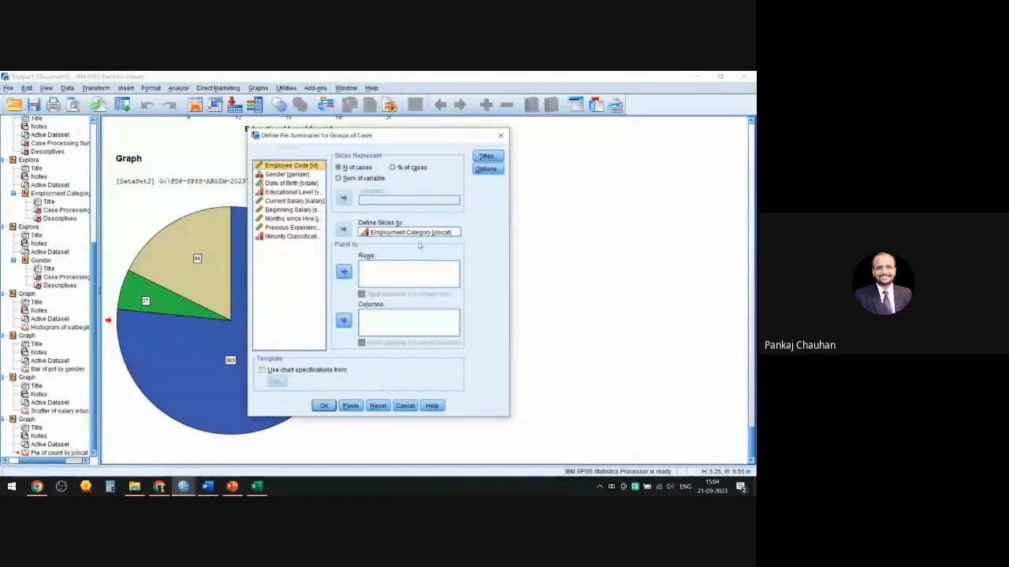
{"action": "left_click", "coordinate": [417, 233]}
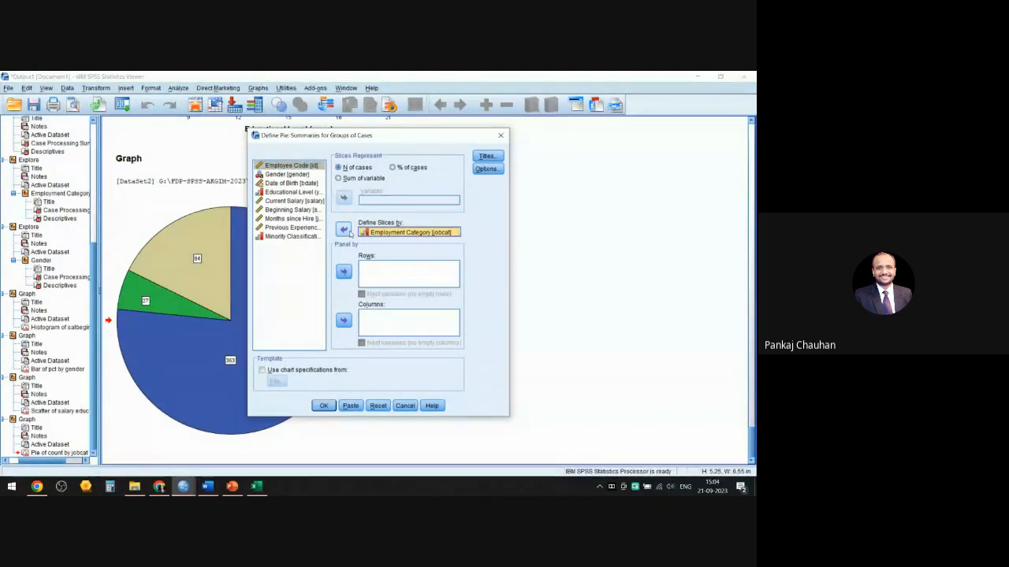
{"action": "left_click", "coordinate": [345, 230]}
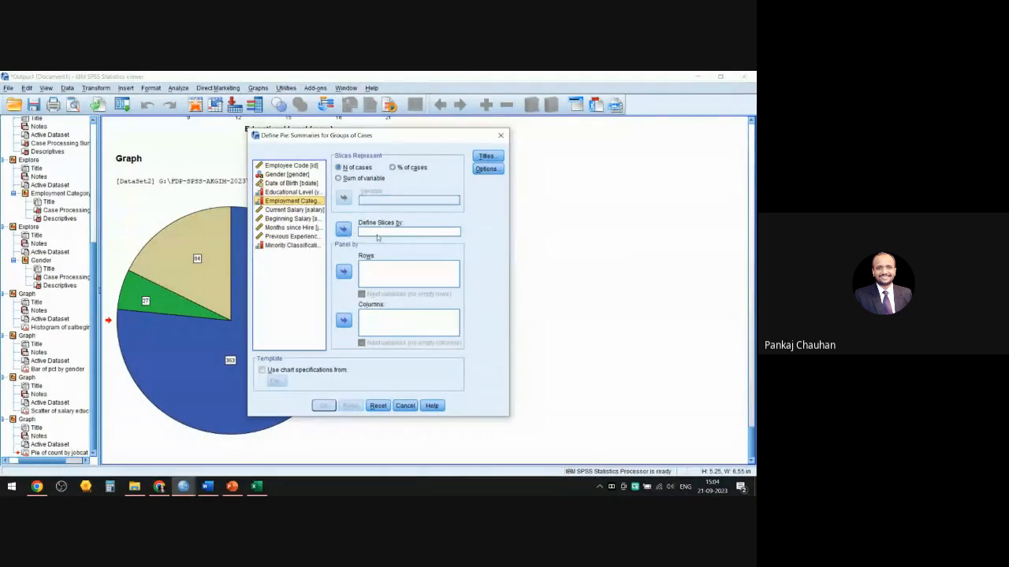
{"action": "left_click", "coordinate": [280, 175]}
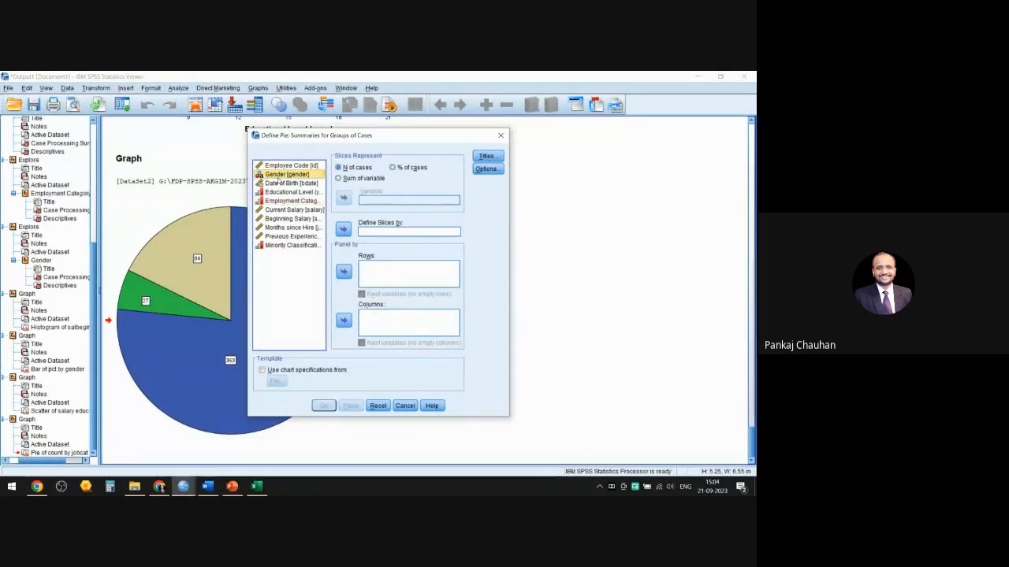
{"action": "left_click", "coordinate": [344, 230]}
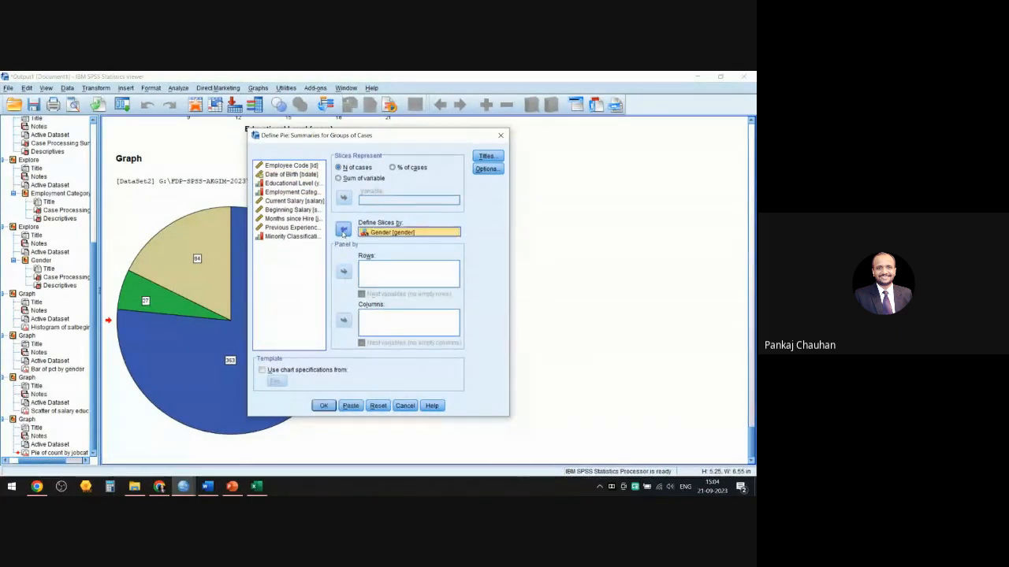
{"action": "left_click", "coordinate": [324, 405]}
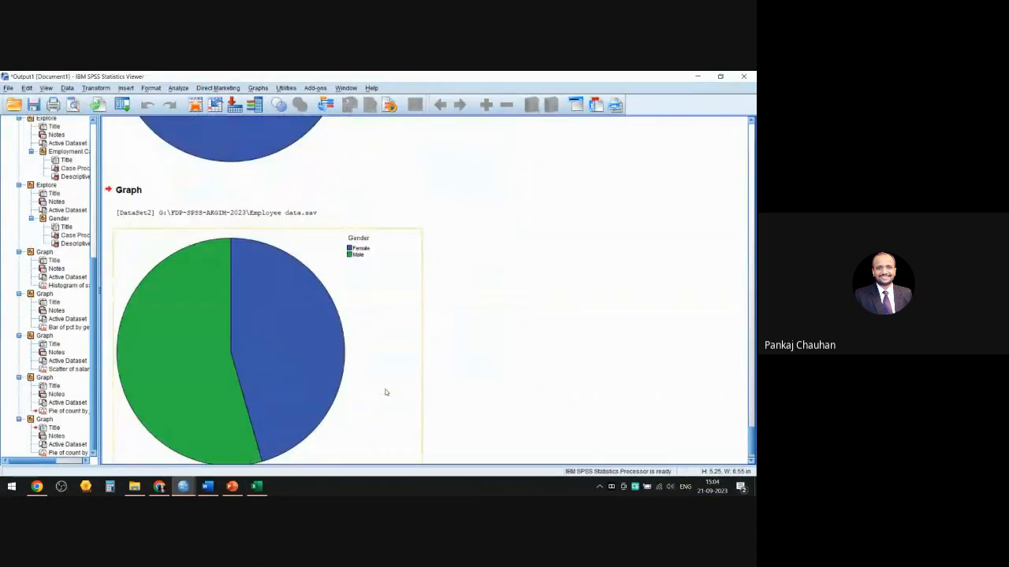
Add data labels to the Male and Female slices of the Gender pie chart in the Chart Editor, and close the editor
{"action": "double_click", "coordinate": [319, 346]}
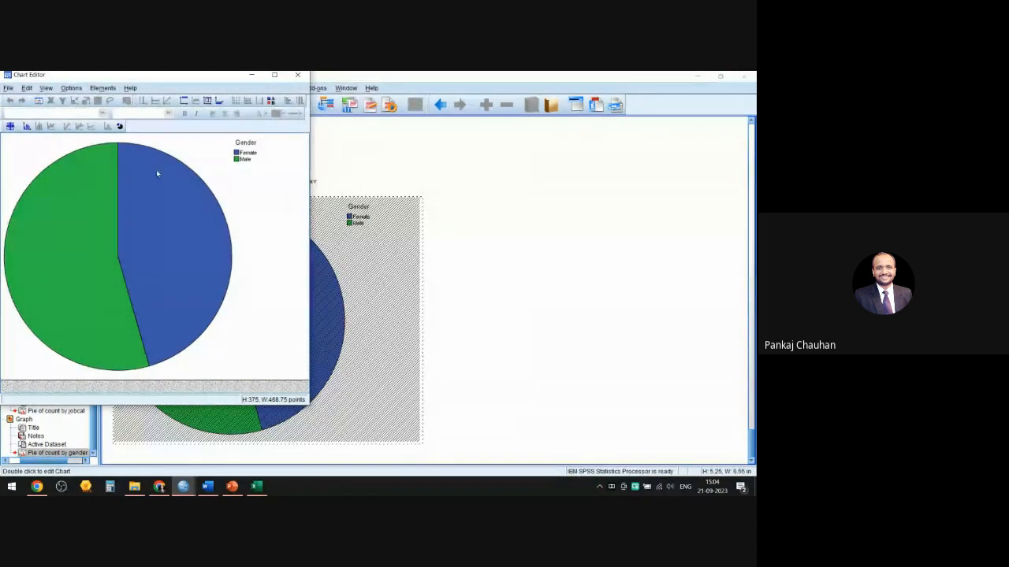
{"action": "left_click", "coordinate": [10, 126]}
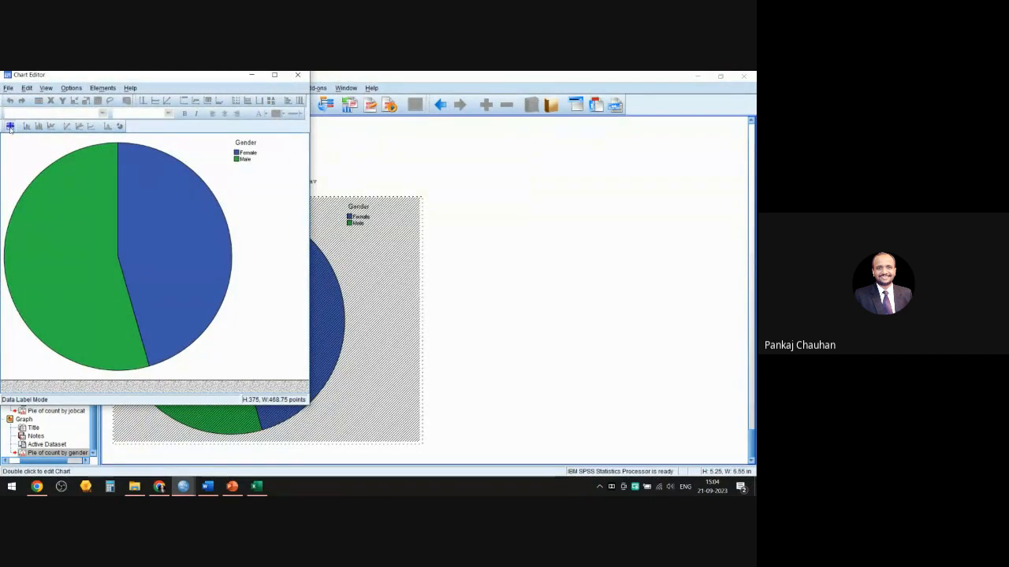
{"action": "left_click", "coordinate": [56, 221]}
{"action": "left_click", "coordinate": [186, 236]}
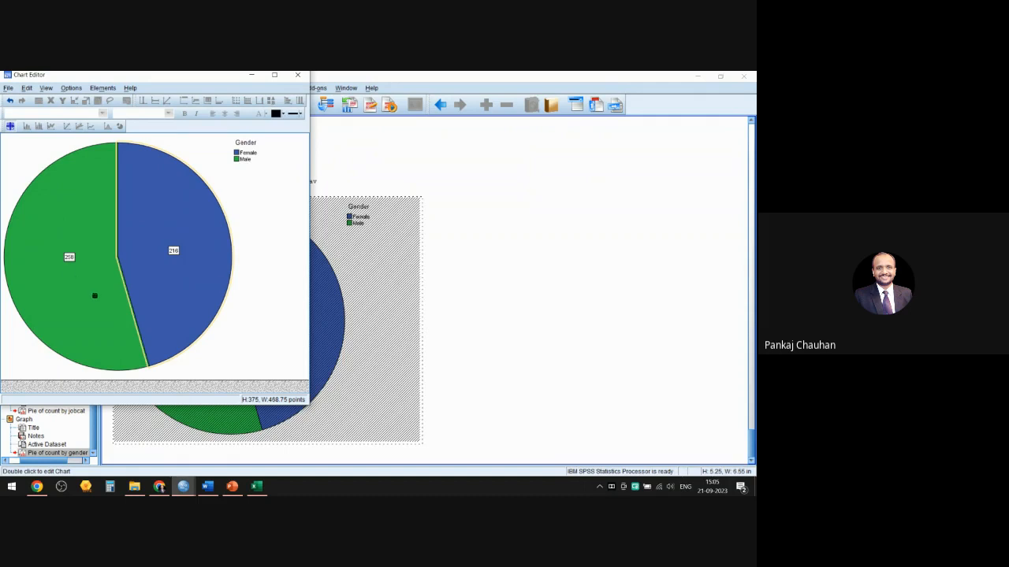
{"action": "left_click", "coordinate": [297, 74]}
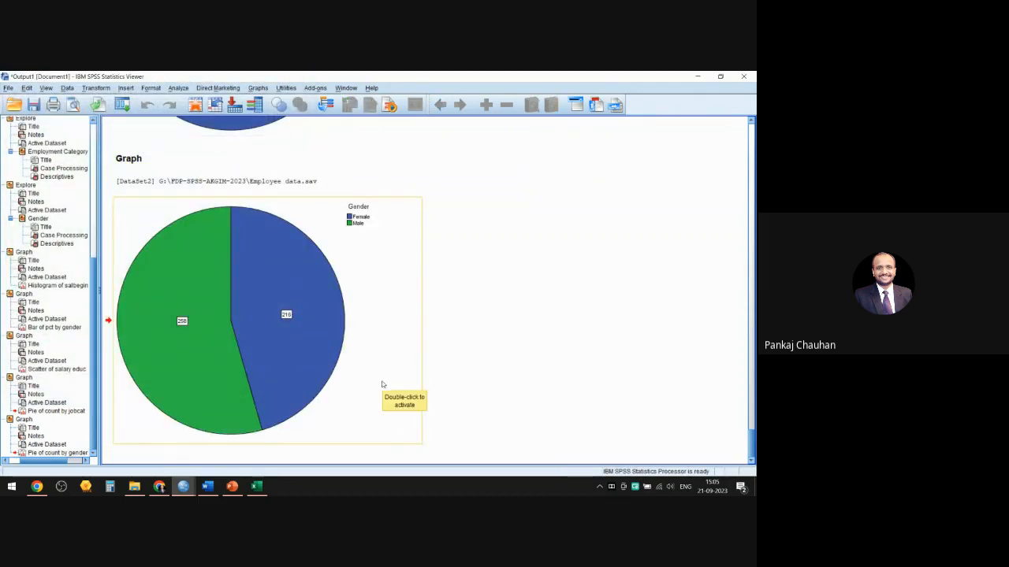
Widen the outline pane to show full item names, and review the outline alongside the charts and the Explore tables by Gender
{"action": "scroll", "coordinate": [591, 355], "scroll_direction": "up", "scroll_amount": 10}
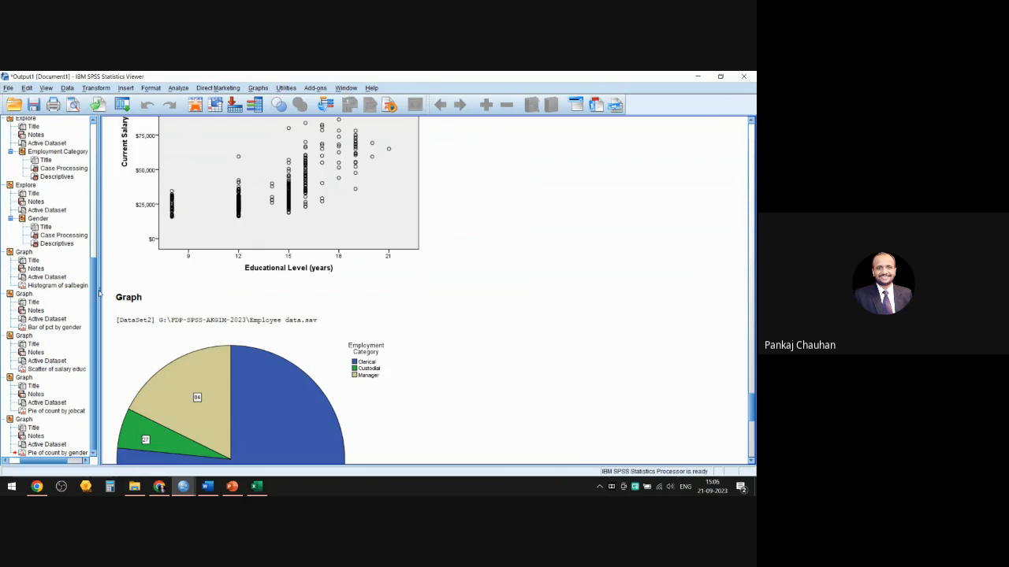
{"action": "left_click_drag", "start_coordinate": [101, 293], "coordinate": [216, 291]}
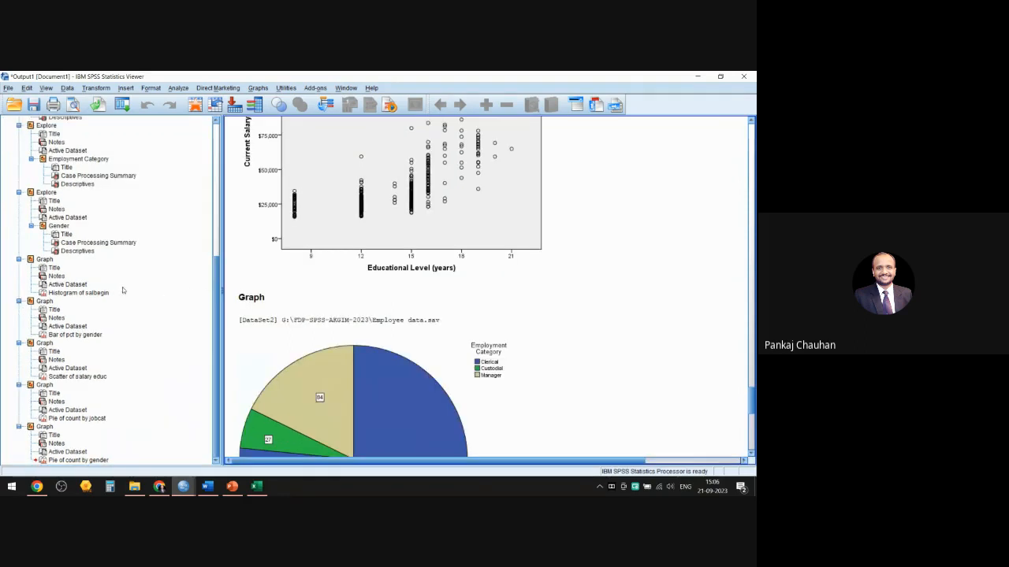
{"action": "scroll", "coordinate": [360, 396], "scroll_direction": "up", "scroll_amount": 5}
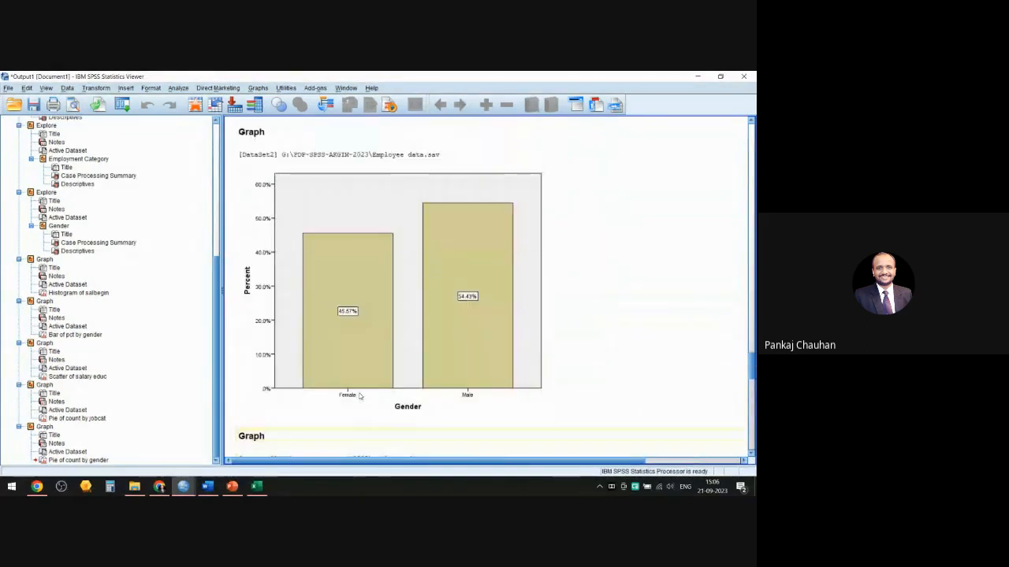
{"action": "scroll", "coordinate": [129, 342], "scroll_direction": "up", "scroll_amount": 8}
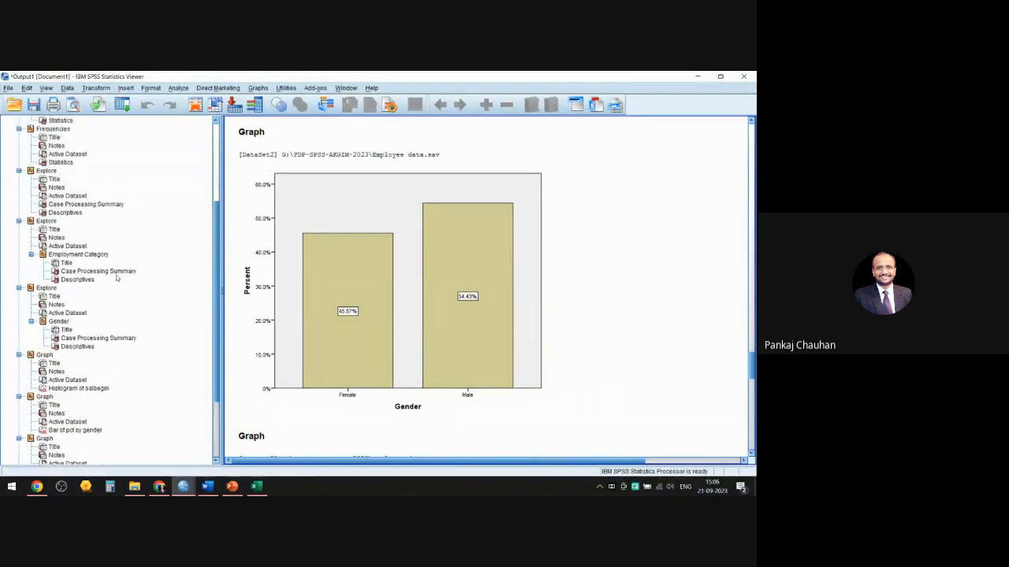
{"action": "scroll", "coordinate": [116, 278], "scroll_direction": "down", "scroll_amount": 8}
{"action": "scroll", "coordinate": [116, 280], "scroll_direction": "up", "scroll_amount": 8}
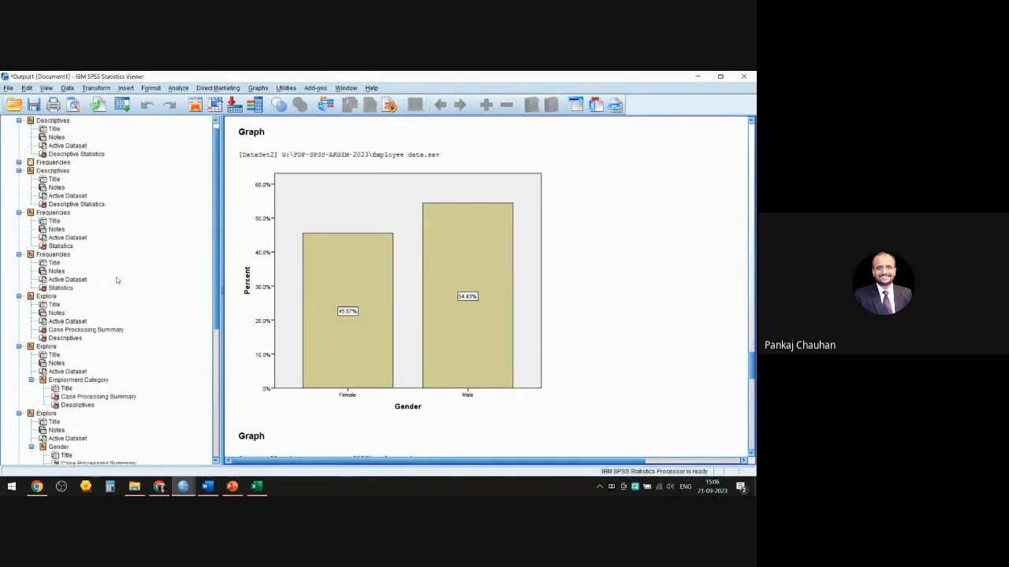
{"action": "scroll", "coordinate": [505, 298], "scroll_direction": "up", "scroll_amount": 3}
{"action": "scroll", "coordinate": [506, 299], "scroll_direction": "up", "scroll_amount": 15}
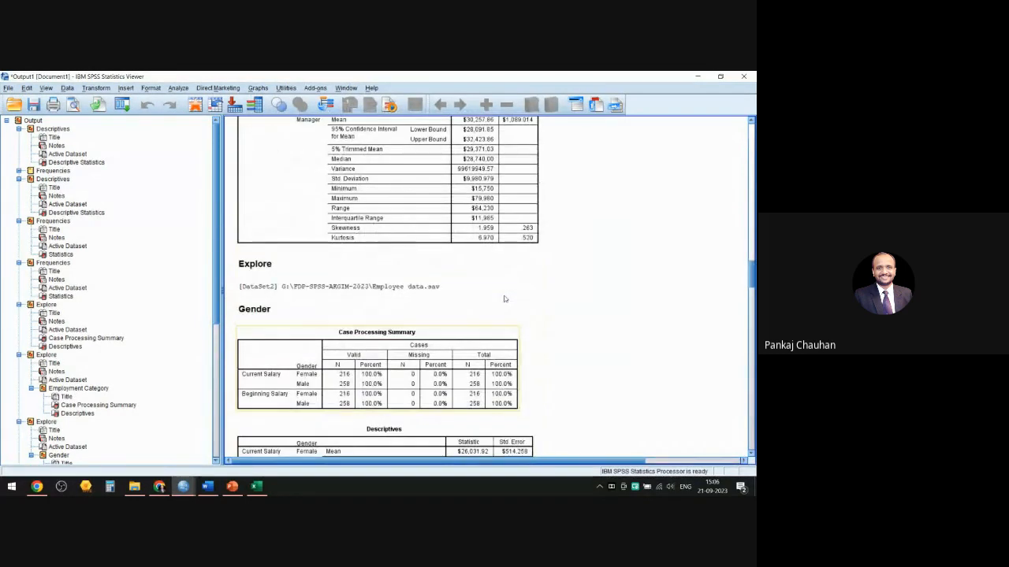
{"action": "scroll", "coordinate": [505, 299], "scroll_direction": "down", "scroll_amount": 12}
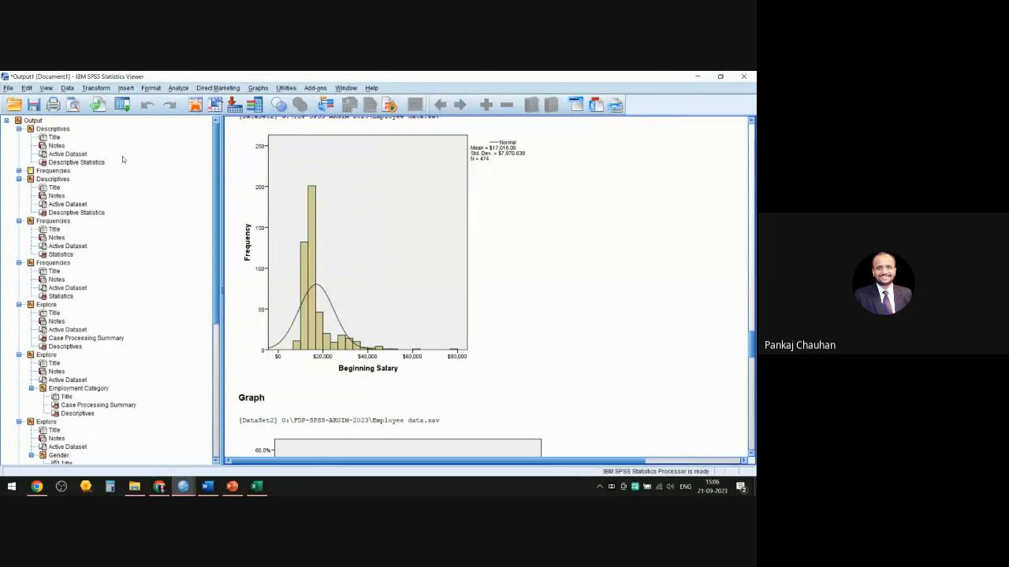
{"action": "scroll", "coordinate": [567, 347], "scroll_direction": "up", "scroll_amount": 5}
{"action": "scroll", "coordinate": [569, 352], "scroll_direction": "down", "scroll_amount": 4}
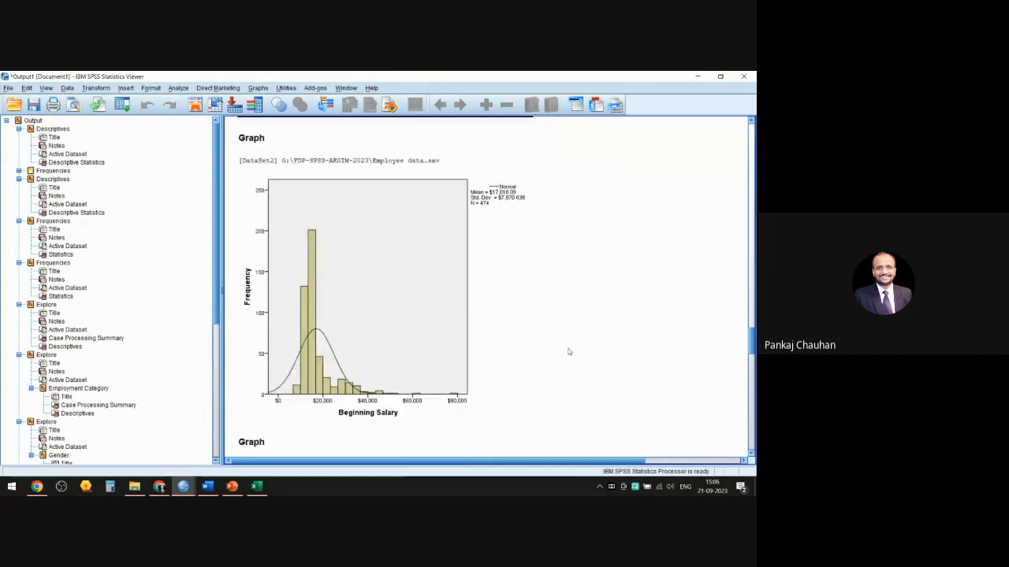
Go through the outline to the first Descriptives dataset entry and the gender bar chart, and review the output back to the first Descriptives table
{"action": "left_click", "coordinate": [46, 155]}
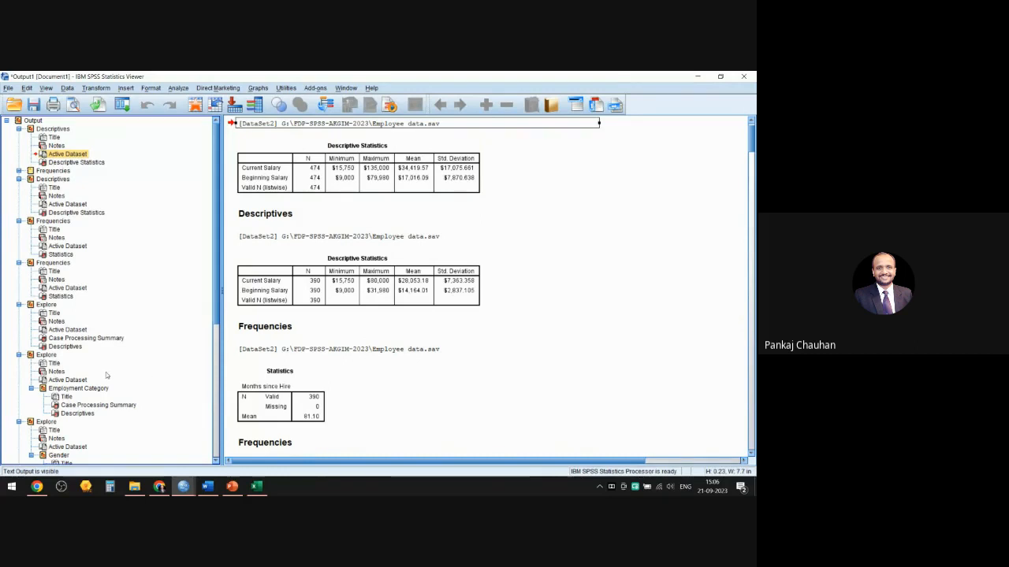
{"action": "scroll", "coordinate": [110, 379], "scroll_direction": "down", "scroll_amount": 9}
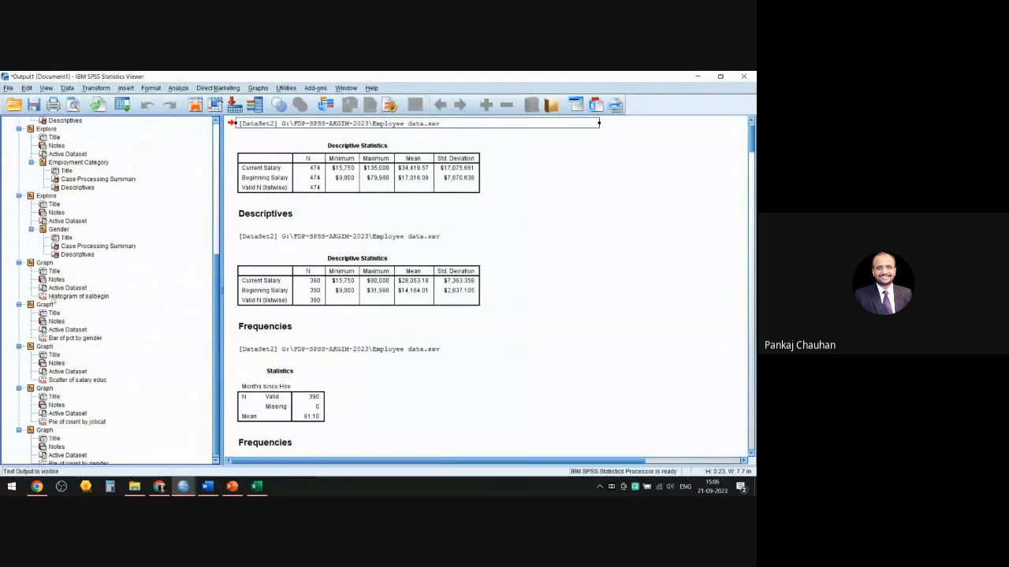
{"action": "left_click", "coordinate": [78, 338]}
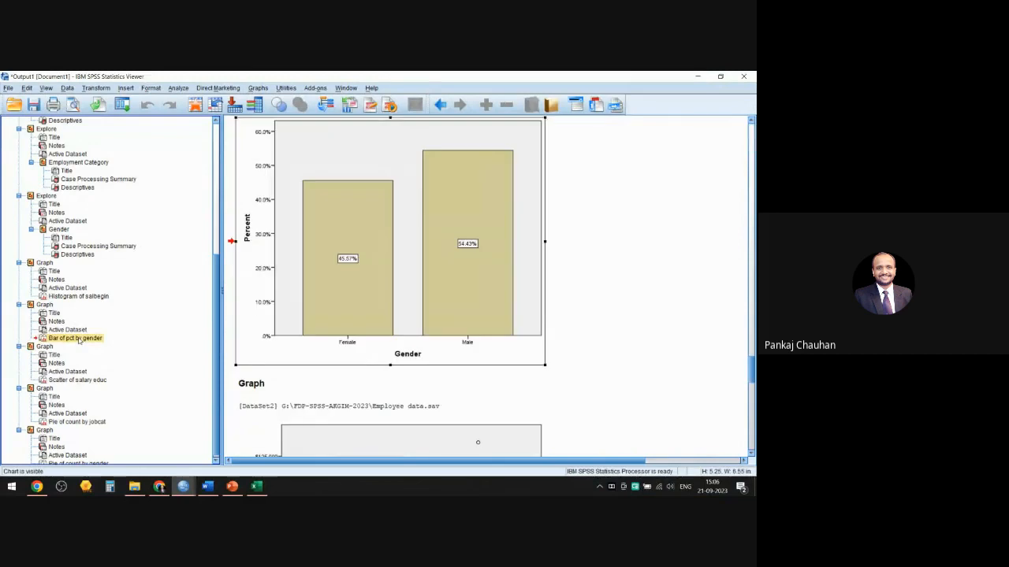
{"action": "left_click", "coordinate": [371, 324]}
{"action": "scroll", "coordinate": [622, 323], "scroll_direction": "up", "scroll_amount": 3}
{"action": "scroll", "coordinate": [622, 323], "scroll_direction": "up", "scroll_amount": 6}
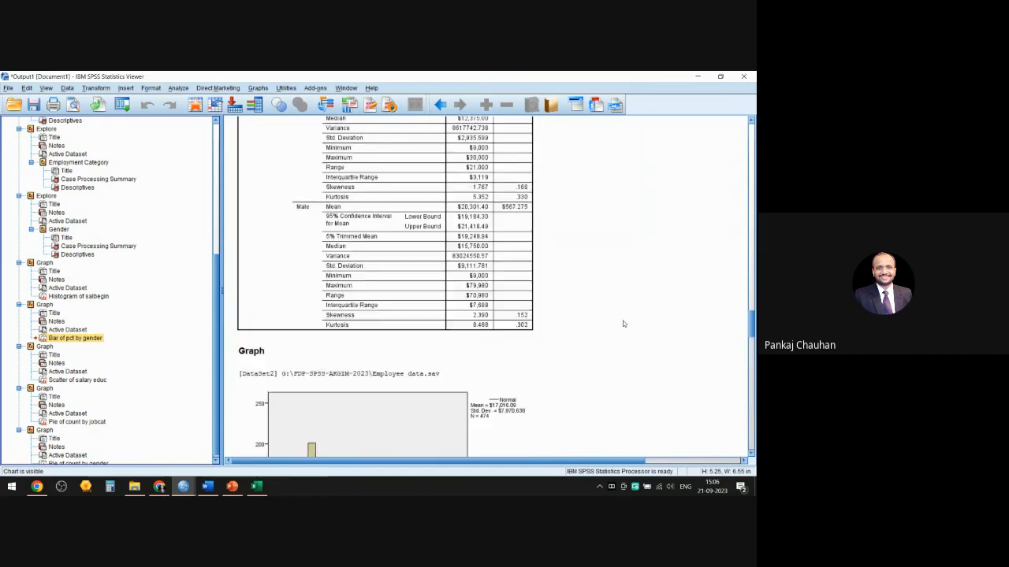
{"action": "scroll", "coordinate": [623, 323], "scroll_direction": "down", "scroll_amount": 8}
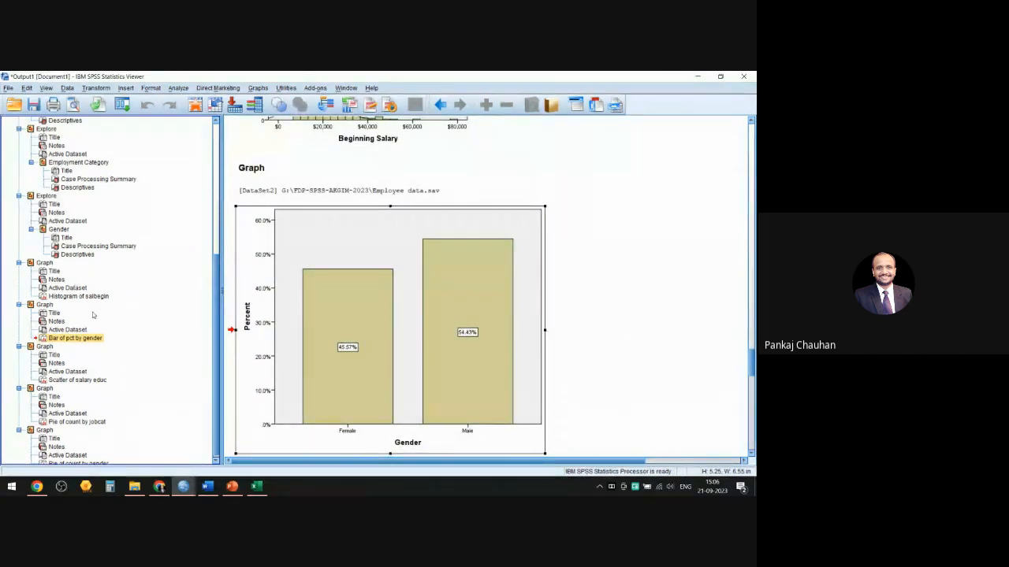
{"action": "scroll", "coordinate": [286, 293], "scroll_direction": "up", "scroll_amount": 12}
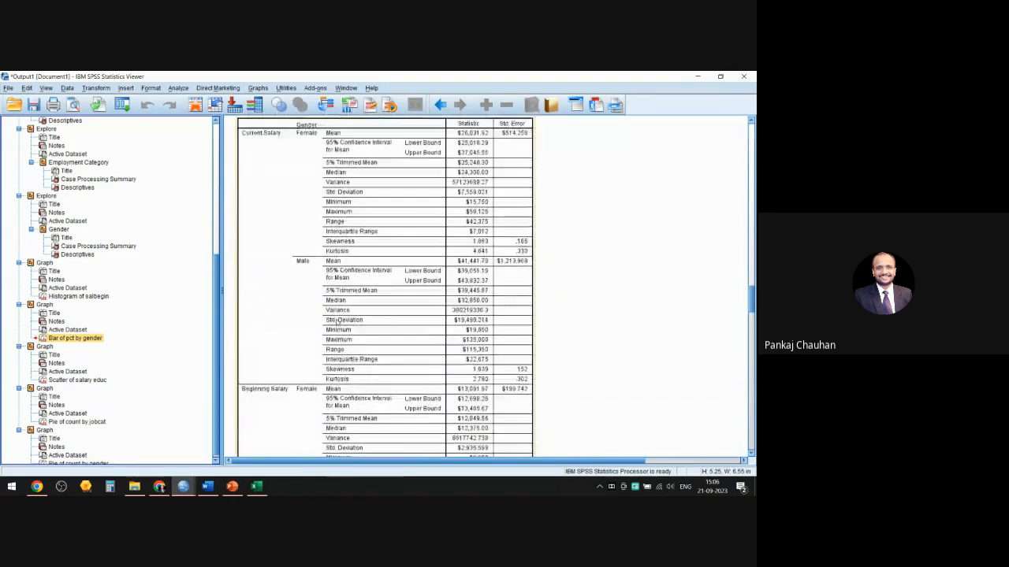
{"action": "scroll", "coordinate": [337, 323], "scroll_direction": "up", "scroll_amount": 18}
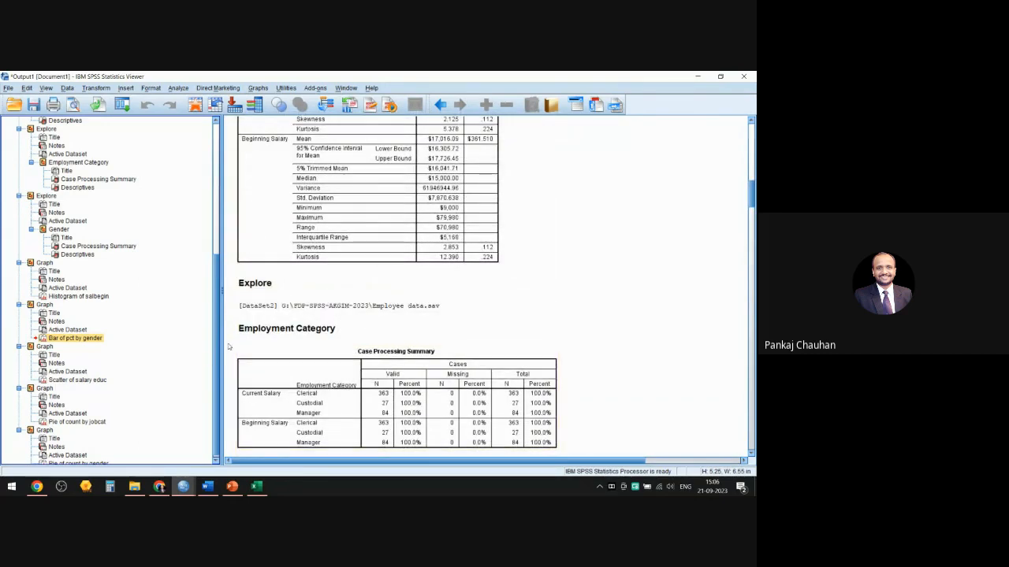
{"action": "scroll", "coordinate": [337, 321], "scroll_direction": "up", "scroll_amount": 15}
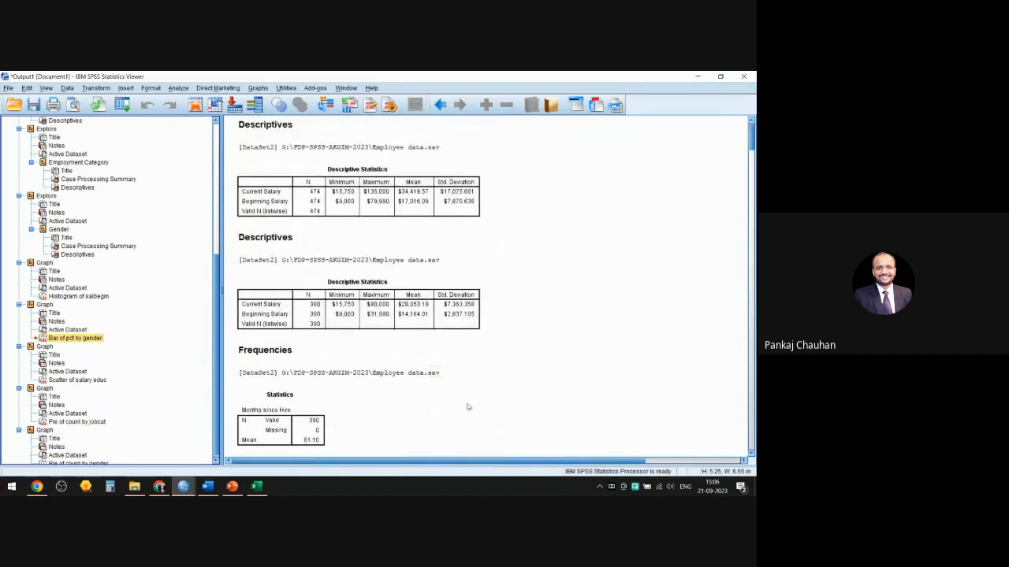
Expand the collapsed Frequencies block in the outline and select its Statistics table for Current Salary and Beginning Salary
{"action": "left_click", "coordinate": [441, 205]}
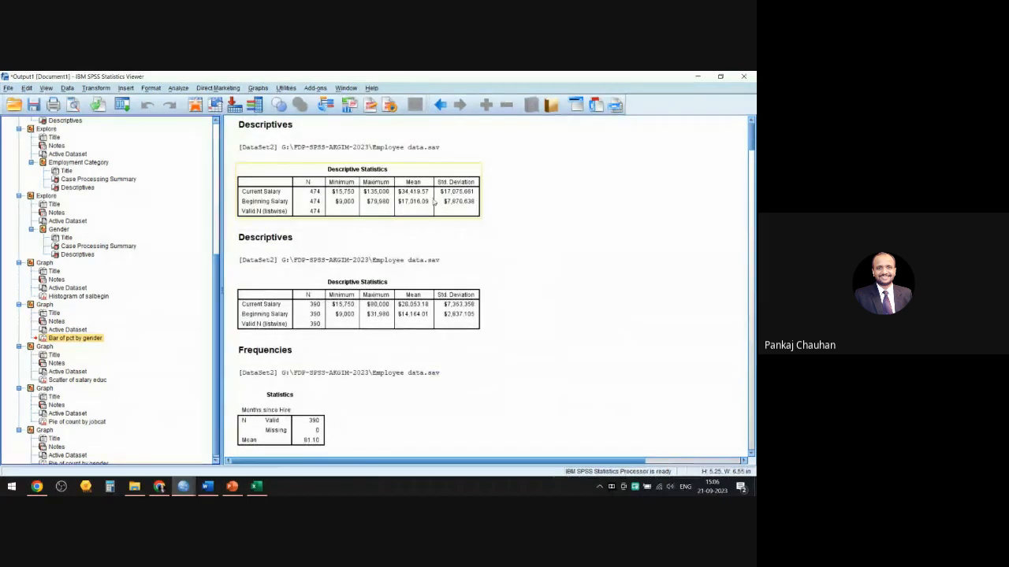
{"action": "scroll", "coordinate": [85, 241], "scroll_direction": "up", "scroll_amount": 3}
{"action": "scroll", "coordinate": [85, 237], "scroll_direction": "up", "scroll_amount": 6}
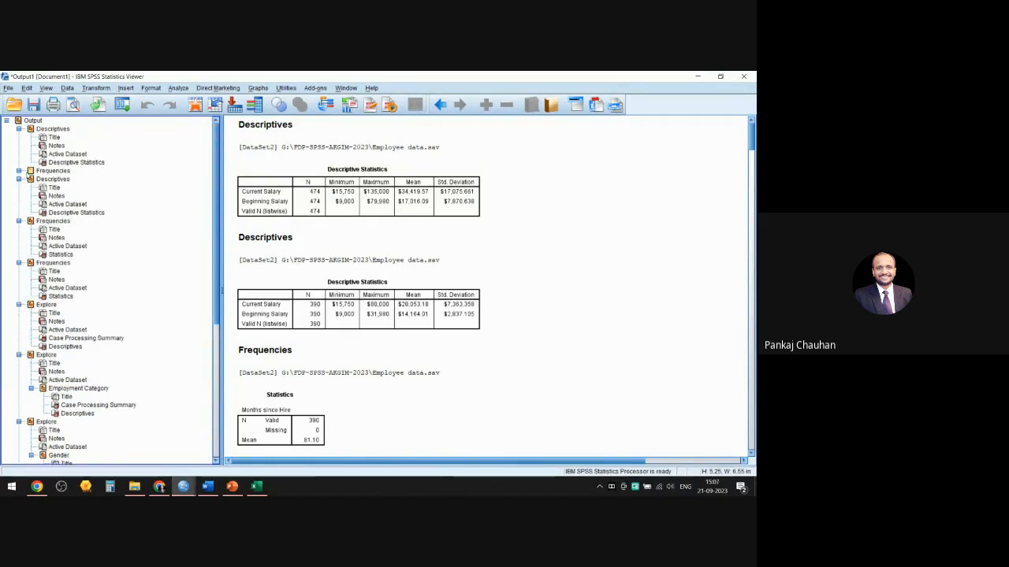
{"action": "left_click", "coordinate": [18, 171]}
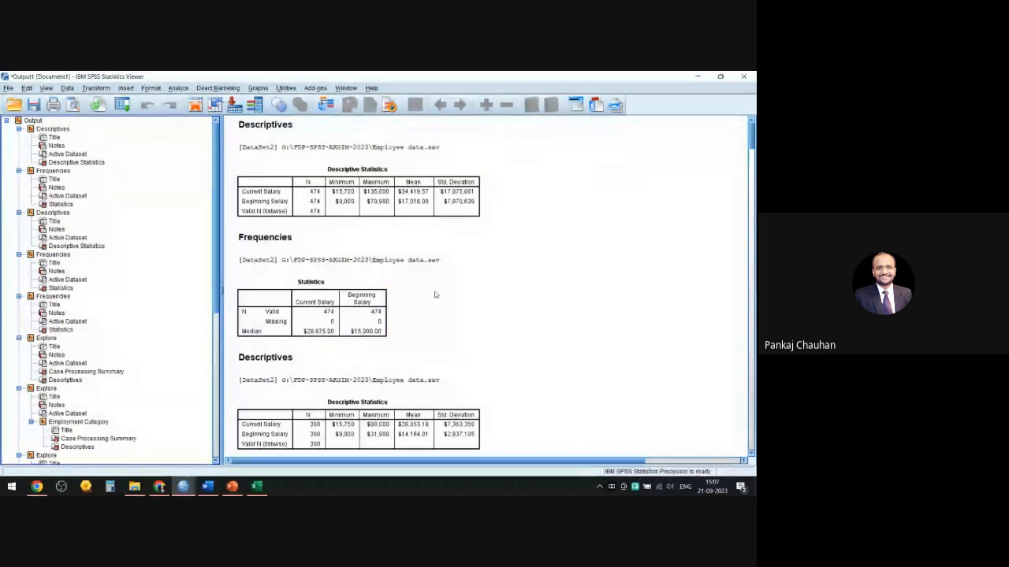
{"action": "left_click", "coordinate": [329, 312]}
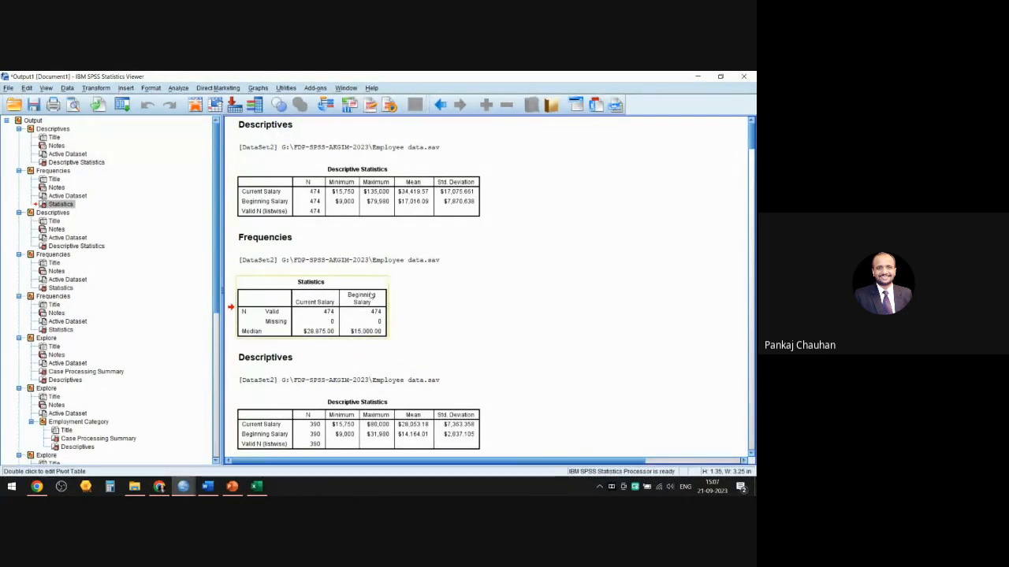
{"action": "left_click", "coordinate": [273, 240]}
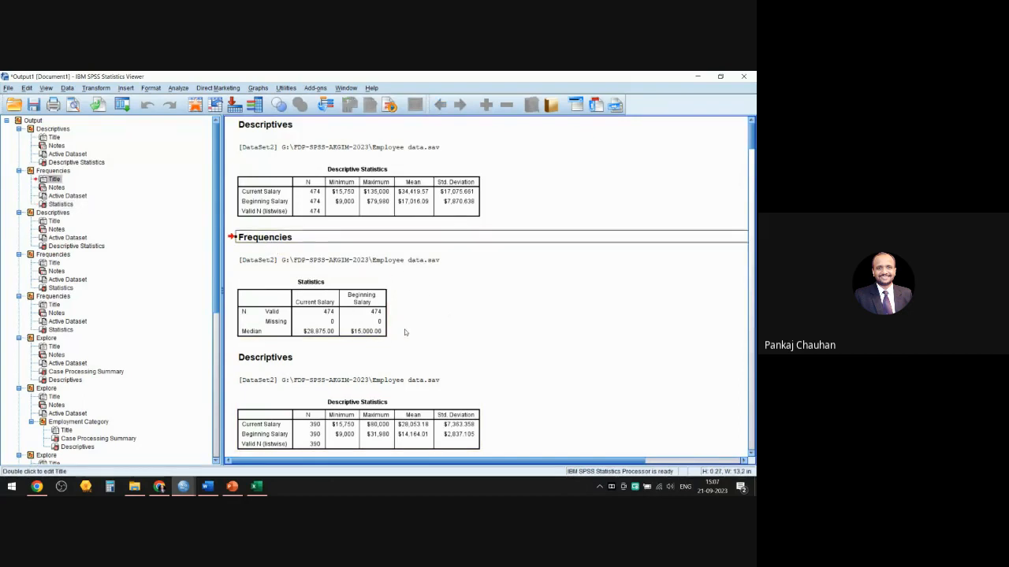
{"action": "left_click", "coordinate": [451, 332]}
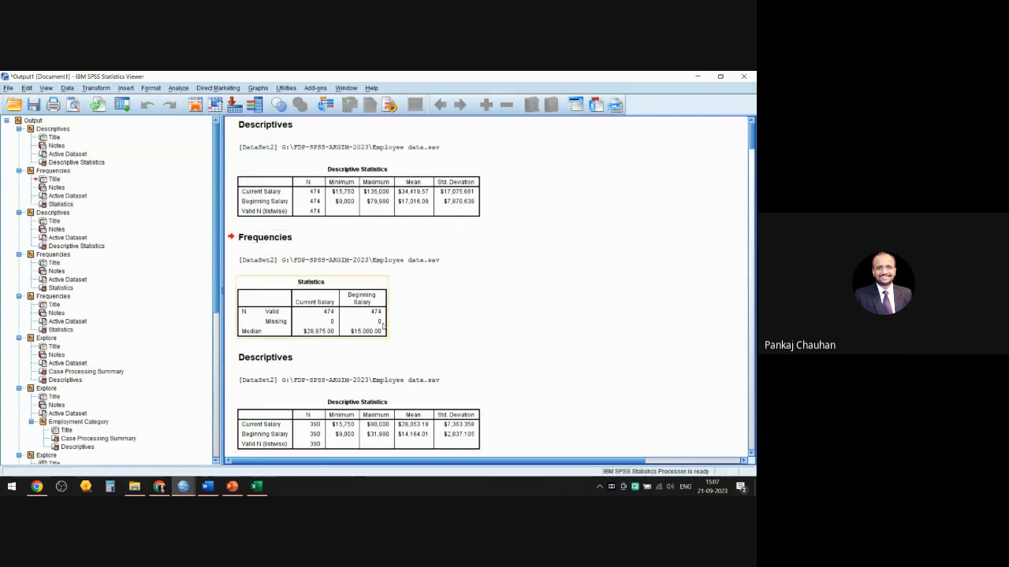
{"action": "left_click", "coordinate": [280, 333]}
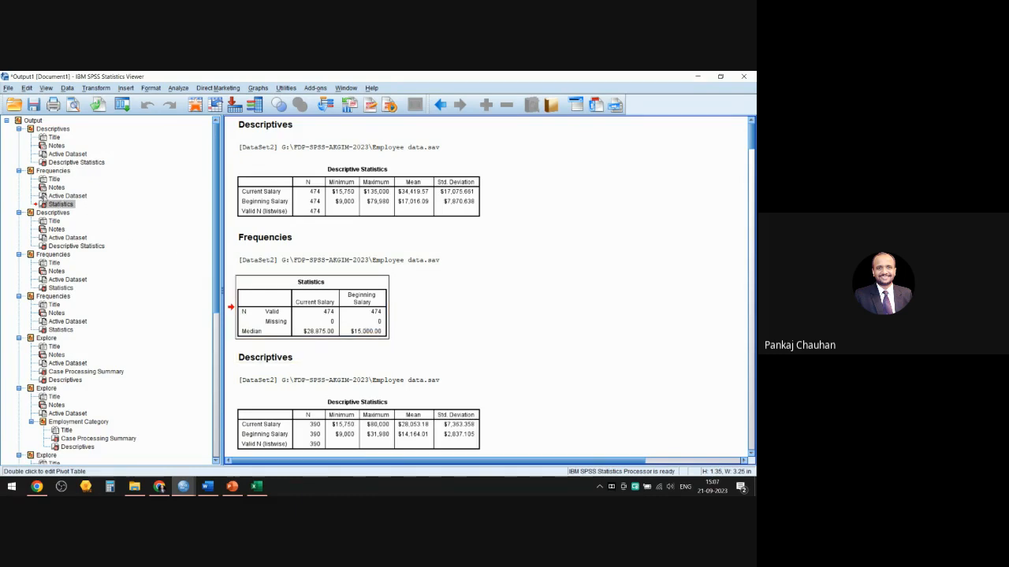
Collapse the first Frequencies block in the outline to hide its output, and expand it again
{"action": "left_click", "coordinate": [61, 206]}
{"action": "left_click", "coordinate": [18, 171]}
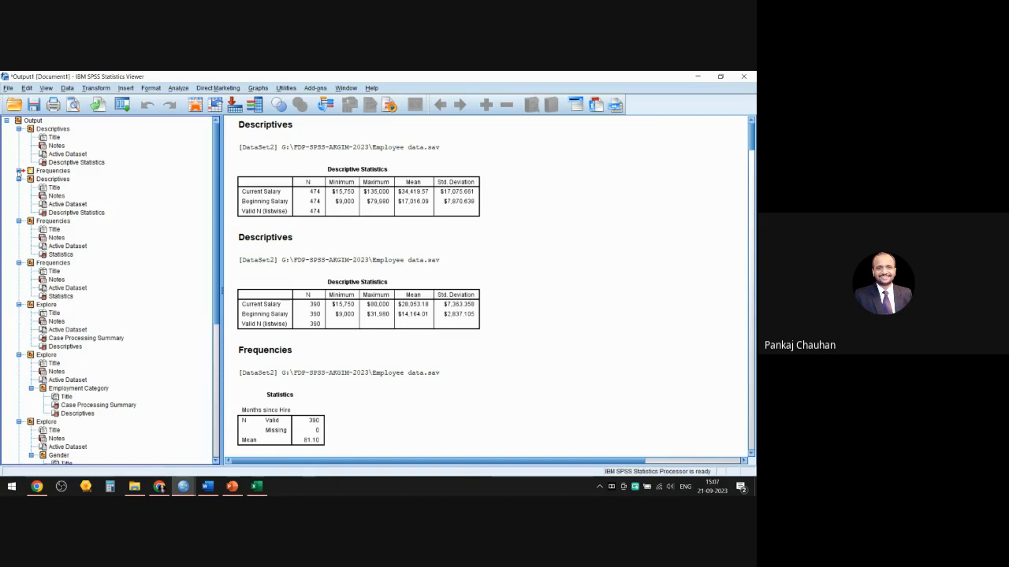
{"action": "left_click", "coordinate": [18, 171]}
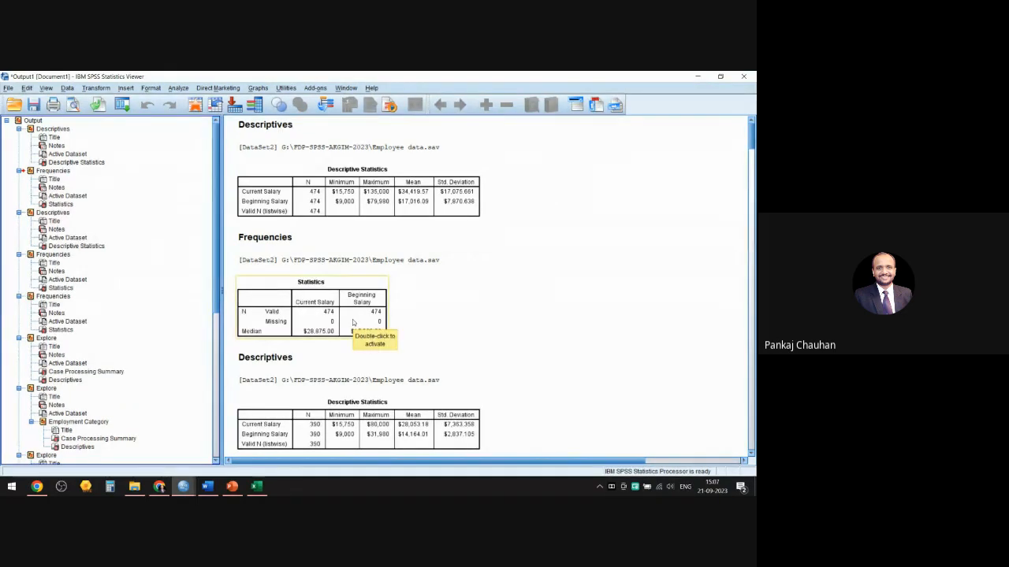
Select the Descriptives table of the first Explore block and collapse that whole block in the outline
{"action": "scroll", "coordinate": [639, 282], "scroll_direction": "down", "scroll_amount": 6}
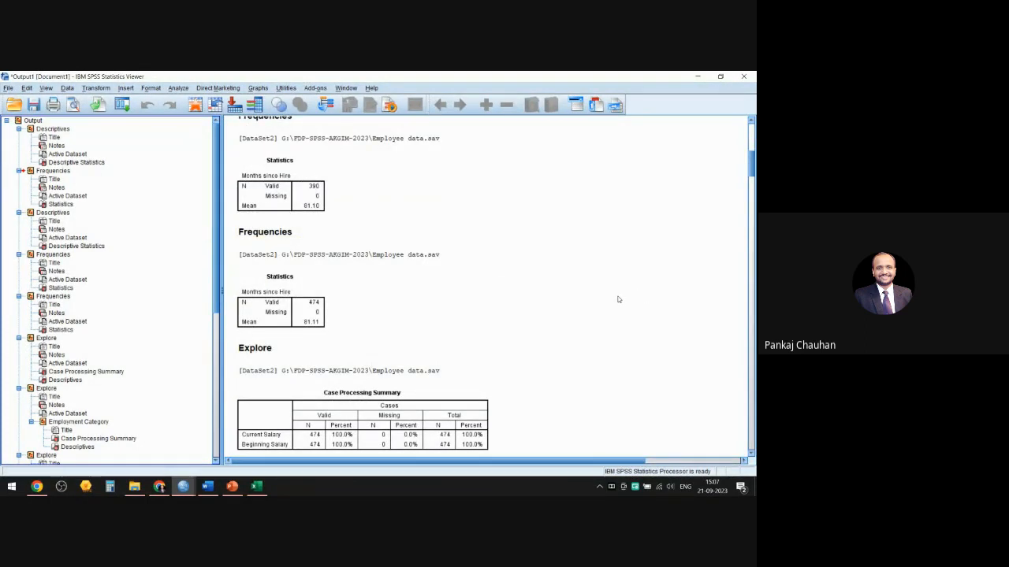
{"action": "scroll", "coordinate": [619, 299], "scroll_direction": "up", "scroll_amount": 4}
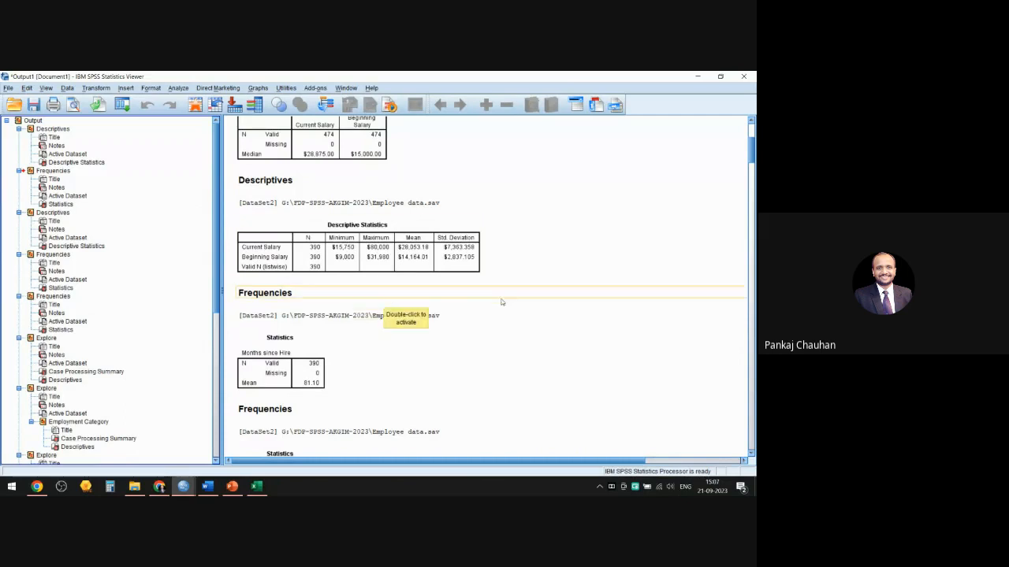
{"action": "scroll", "coordinate": [299, 295], "scroll_direction": "down", "scroll_amount": 3}
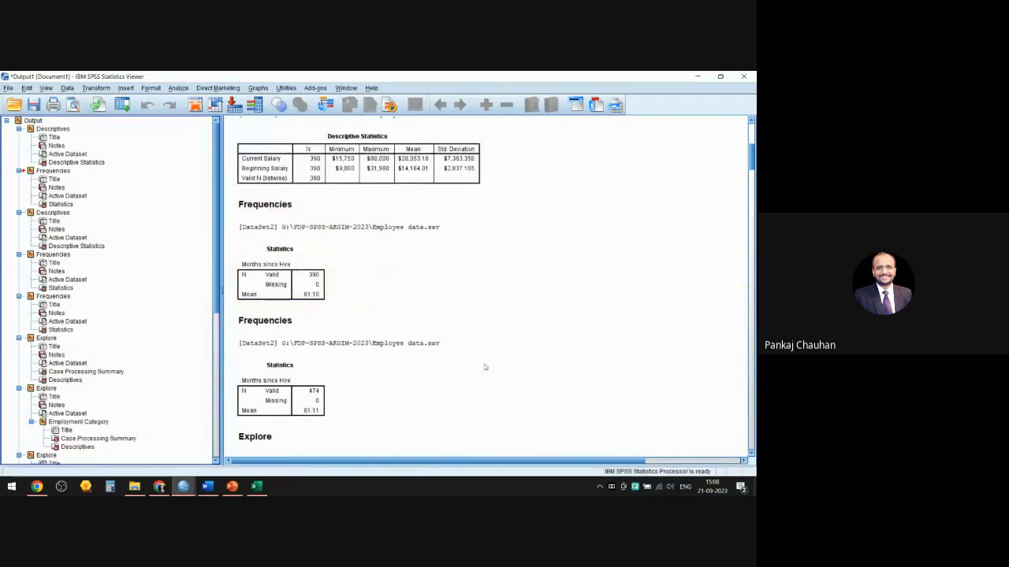
{"action": "scroll", "coordinate": [421, 326], "scroll_direction": "down", "scroll_amount": 9}
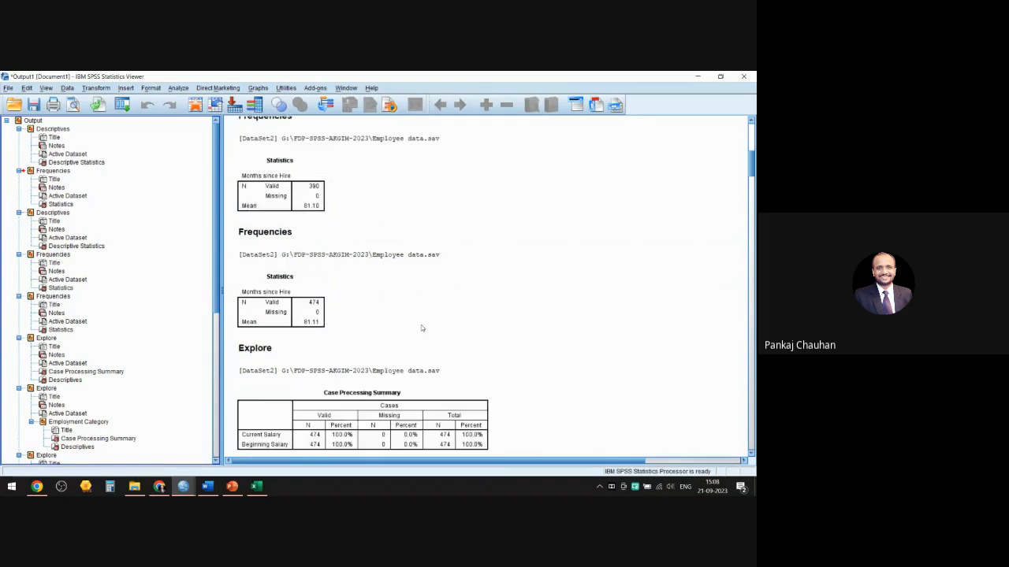
{"action": "scroll", "coordinate": [422, 328], "scroll_direction": "down", "scroll_amount": 6}
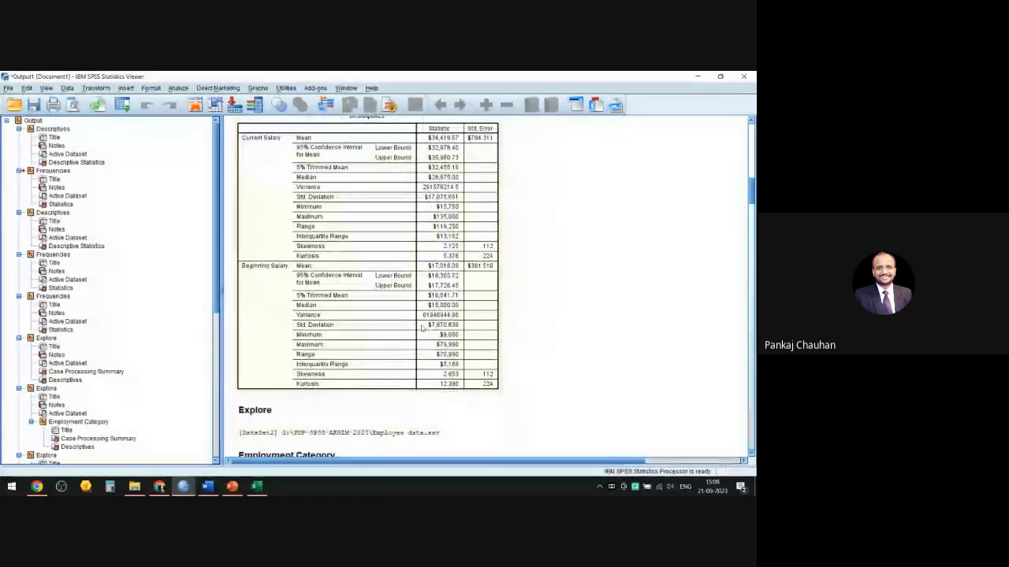
{"action": "scroll", "coordinate": [380, 357], "scroll_direction": "up", "scroll_amount": 4}
{"action": "left_click", "coordinate": [380, 358]}
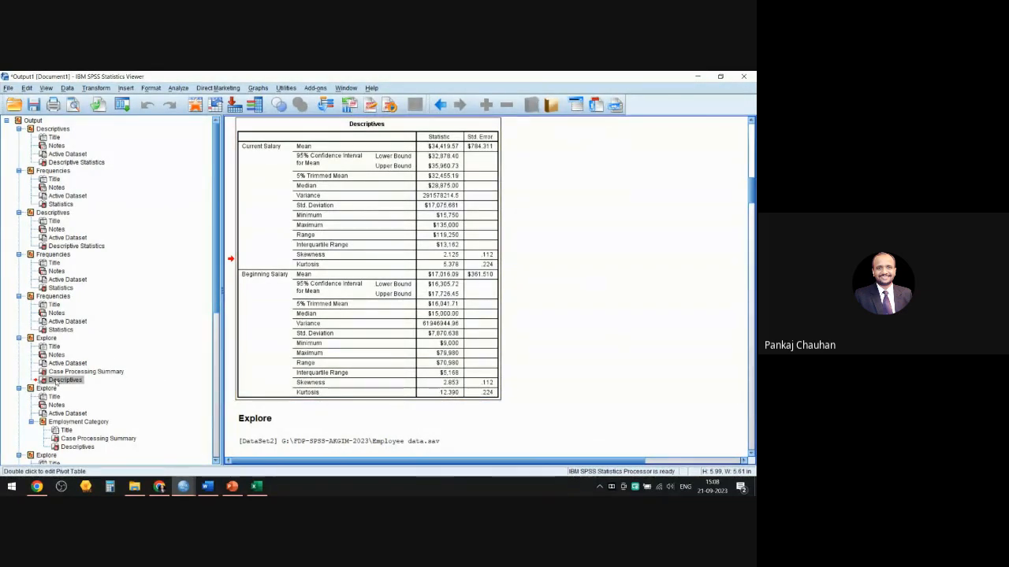
{"action": "left_click", "coordinate": [19, 339]}
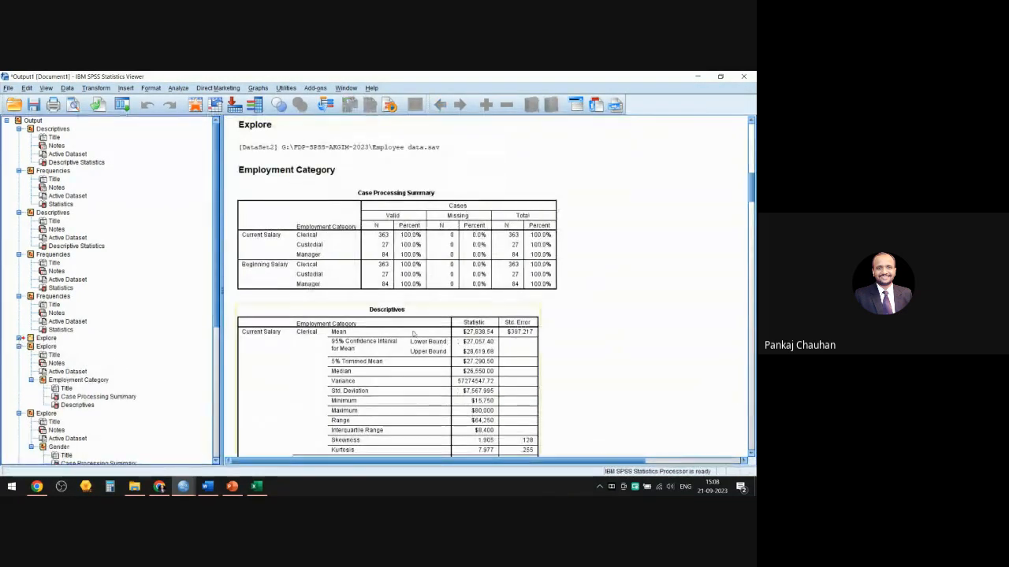
Select the Descriptives table by Employment Category in the second Explore block, and collapse the Employment Category group
{"action": "scroll", "coordinate": [442, 331], "scroll_direction": "down", "scroll_amount": 9}
{"action": "left_click", "coordinate": [76, 405]}
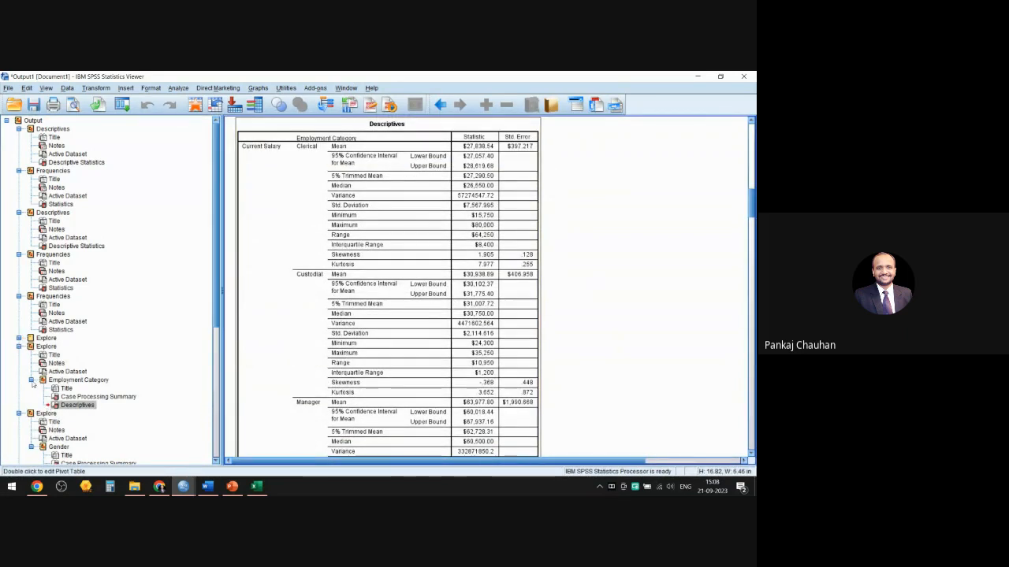
{"action": "left_click", "coordinate": [32, 380]}
Narrow the outline pane and select the title of the last Frequencies block for Months since Hire
{"action": "scroll", "coordinate": [568, 367], "scroll_direction": "up", "scroll_amount": 15}
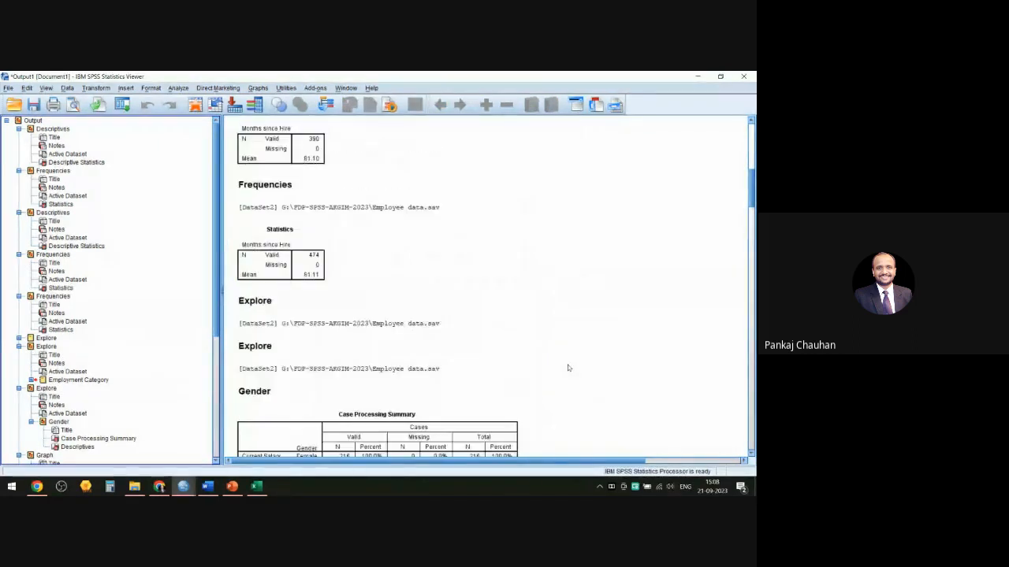
{"action": "scroll", "coordinate": [567, 367], "scroll_direction": "down", "scroll_amount": 8}
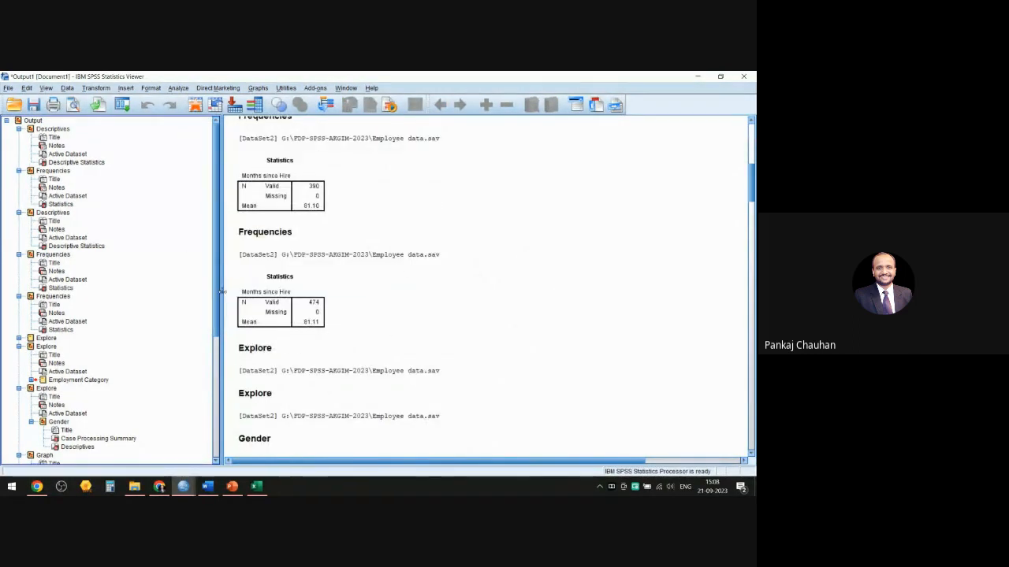
{"action": "left_click_drag", "start_coordinate": [182, 290], "coordinate": [135, 290]}
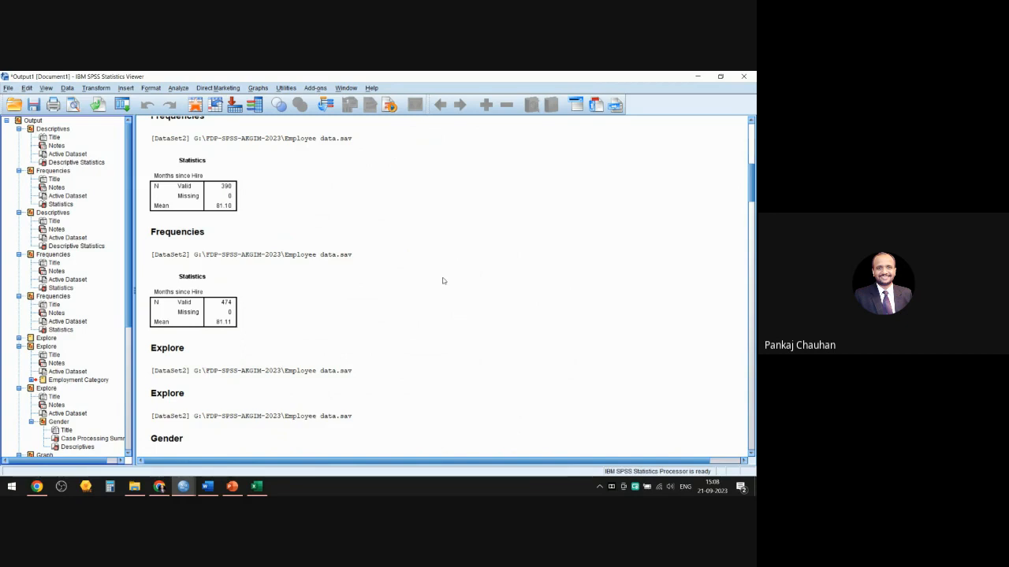
{"action": "left_click", "coordinate": [167, 233]}
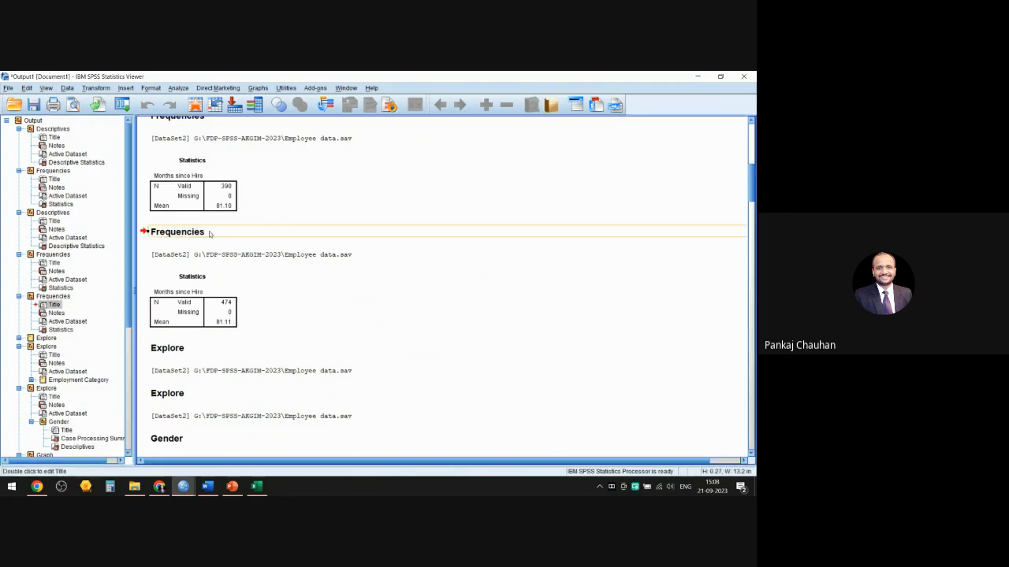
Change the title above the Beginning Salary histogram to "Graph Fig-1"
{"action": "scroll", "coordinate": [193, 368], "scroll_direction": "down", "scroll_amount": 3}
{"action": "scroll", "coordinate": [194, 368], "scroll_direction": "down", "scroll_amount": 15}
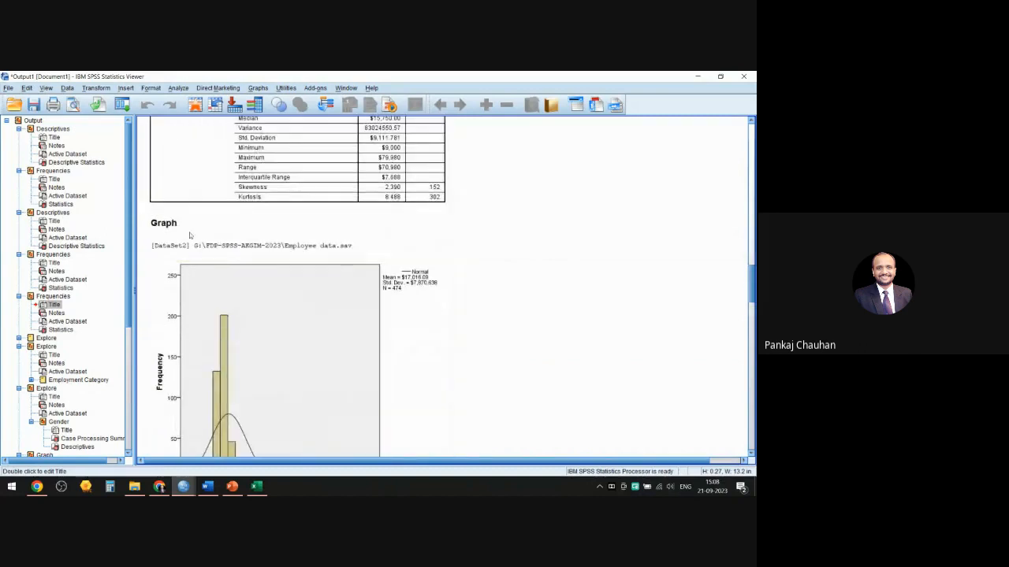
{"action": "scroll", "coordinate": [277, 336], "scroll_direction": "down", "scroll_amount": 2}
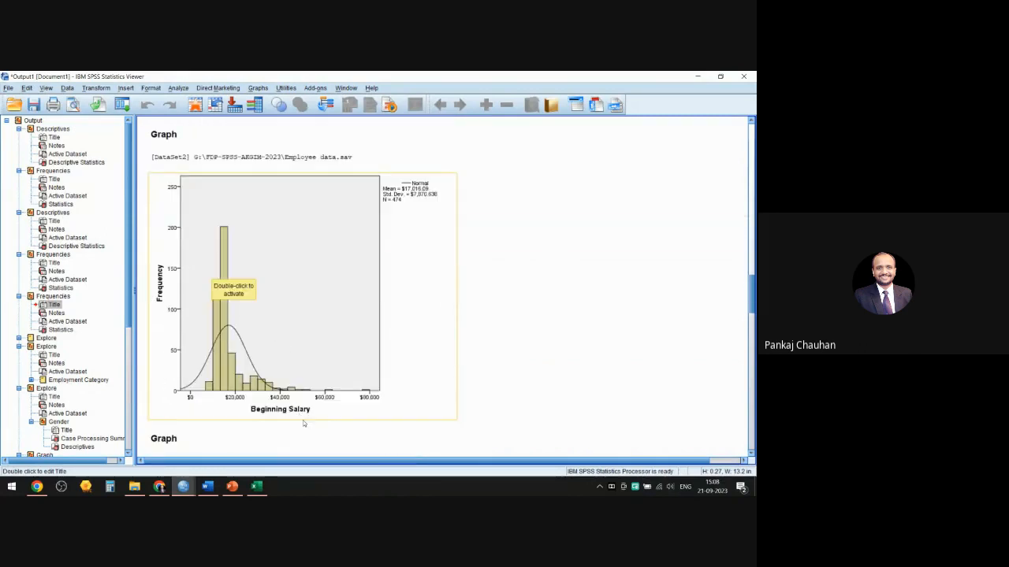
{"action": "scroll", "coordinate": [303, 420], "scroll_direction": "up", "scroll_amount": 3}
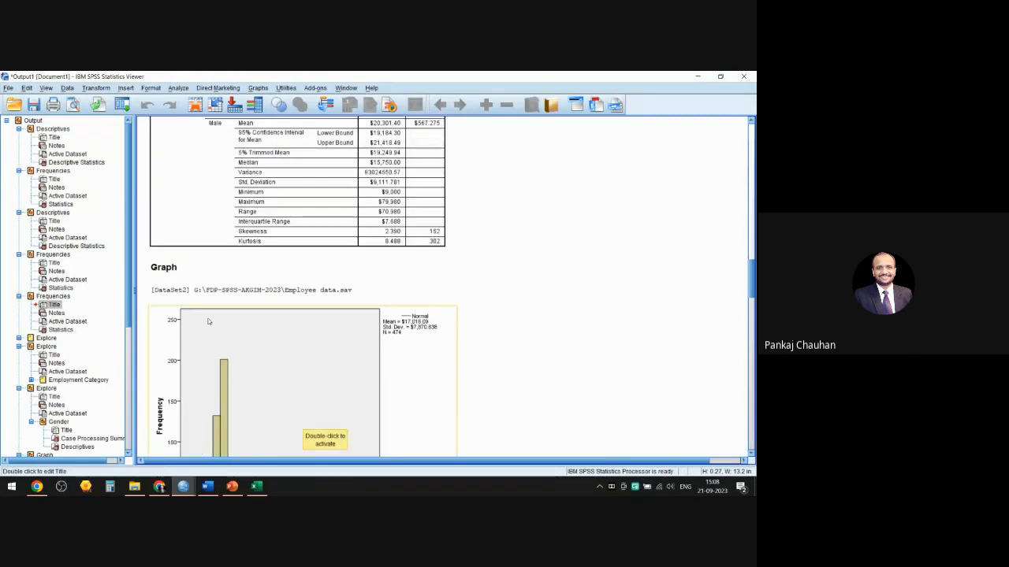
{"action": "double_click", "coordinate": [178, 267]}
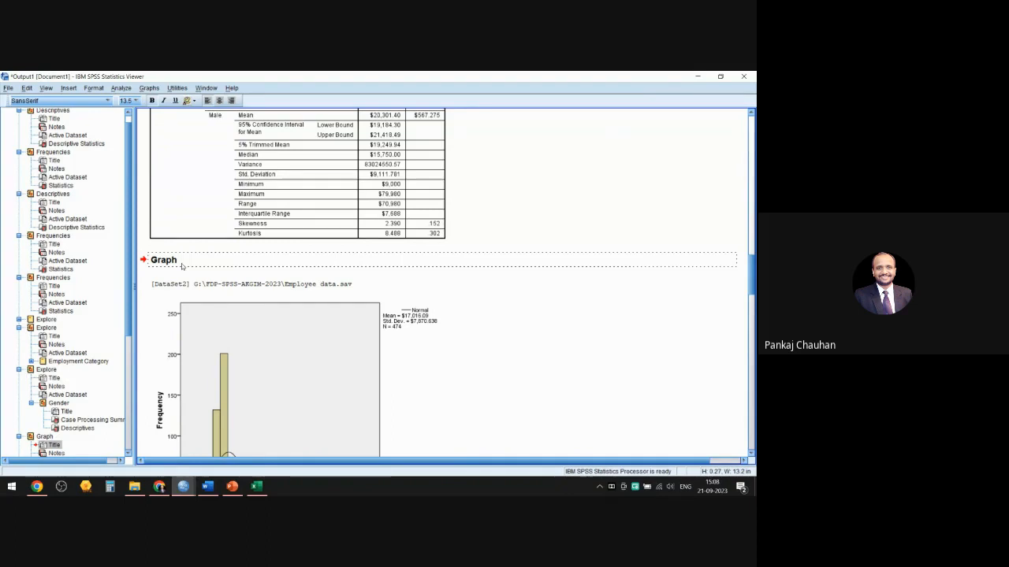
{"action": "type", "text": "Fi"}
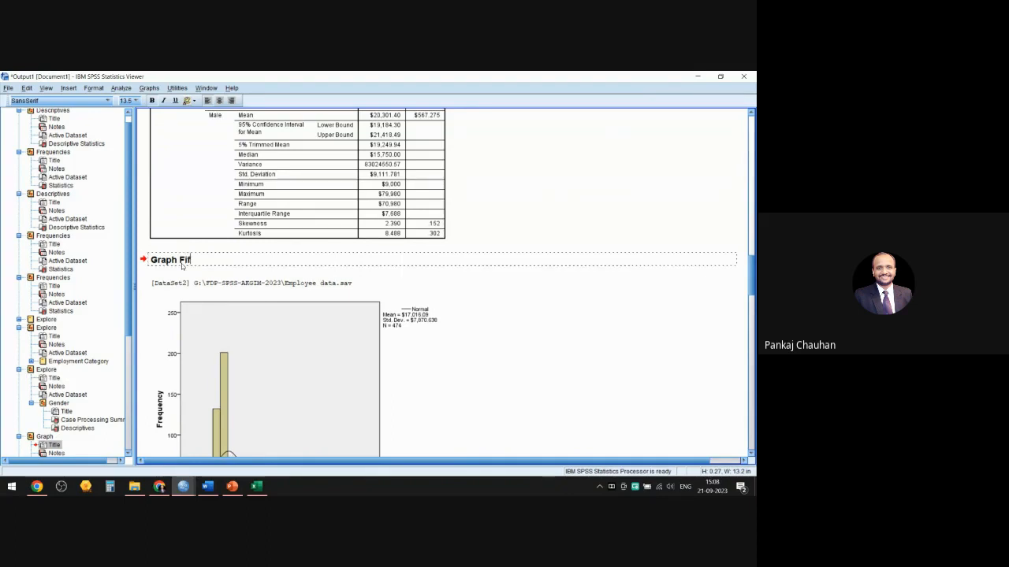
{"action": "type", "text": "g-q"}
{"action": "left_click", "coordinate": [545, 387]}
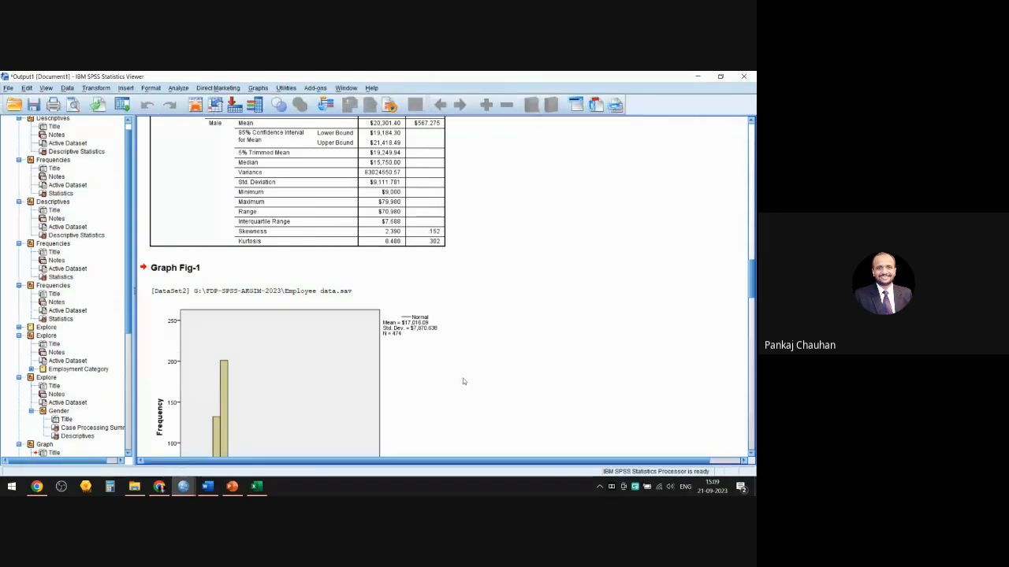
Review the retitled histogram and the charts that follow it, down to the Employment Category pie chart
{"action": "left_click", "coordinate": [314, 370]}
{"action": "left_click", "coordinate": [216, 291]}
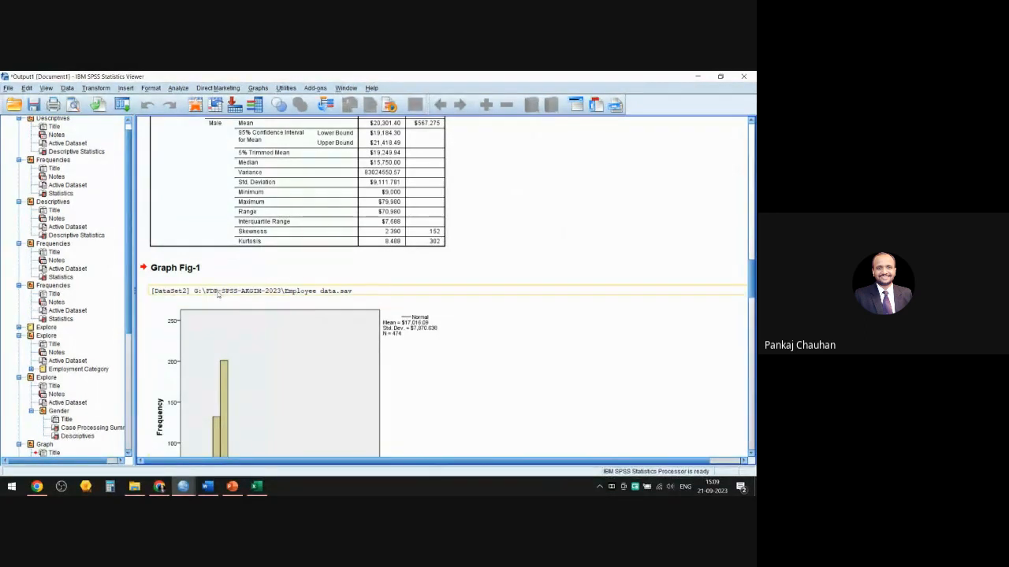
{"action": "left_click", "coordinate": [200, 270]}
{"action": "scroll", "coordinate": [200, 274], "scroll_direction": "down", "scroll_amount": 3}
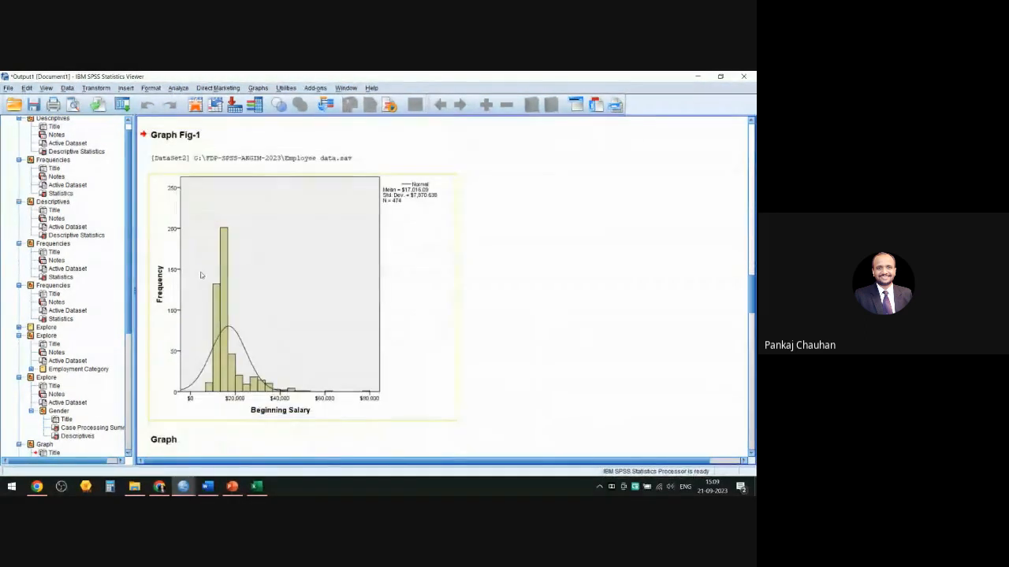
{"action": "left_click", "coordinate": [262, 331]}
{"action": "scroll", "coordinate": [262, 330], "scroll_direction": "down", "scroll_amount": 3}
{"action": "scroll", "coordinate": [263, 332], "scroll_direction": "down", "scroll_amount": 10}
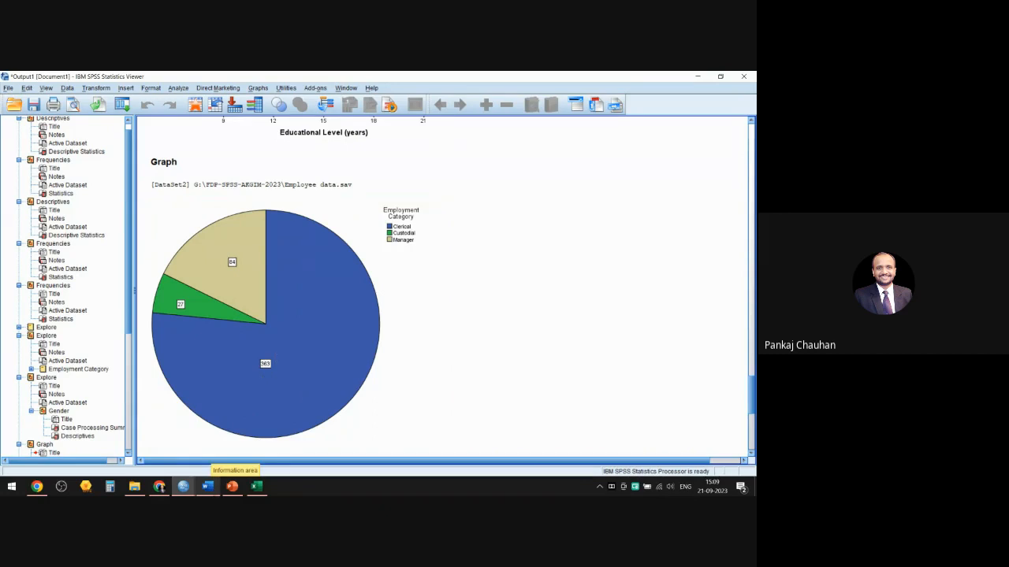
Switch to the Employee data.sav Data Editor and go through the id, salary and salbegin cells of the first case
{"action": "mouse_move", "coordinate": [205, 491]}
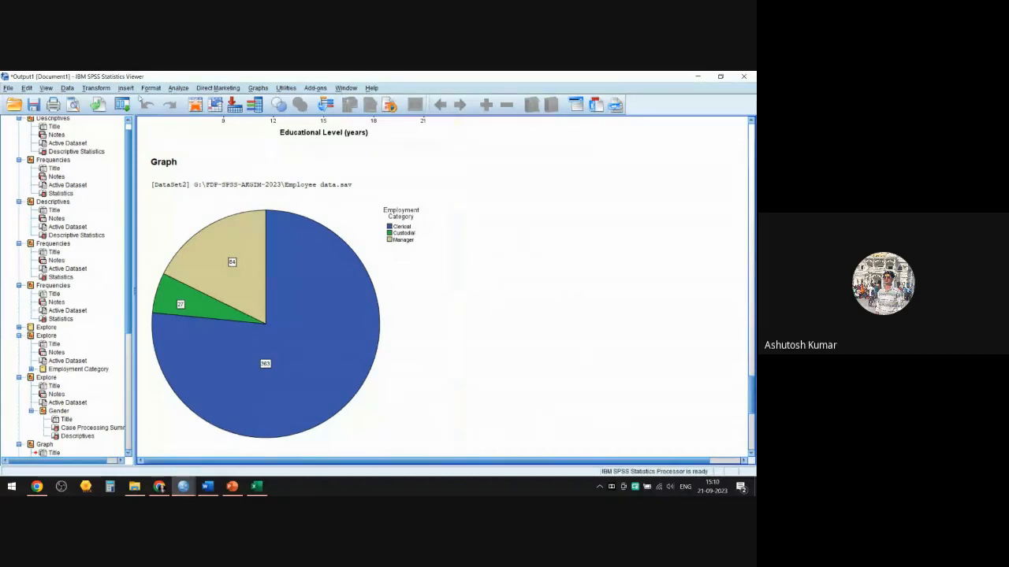
{"action": "left_click", "coordinate": [243, 337]}
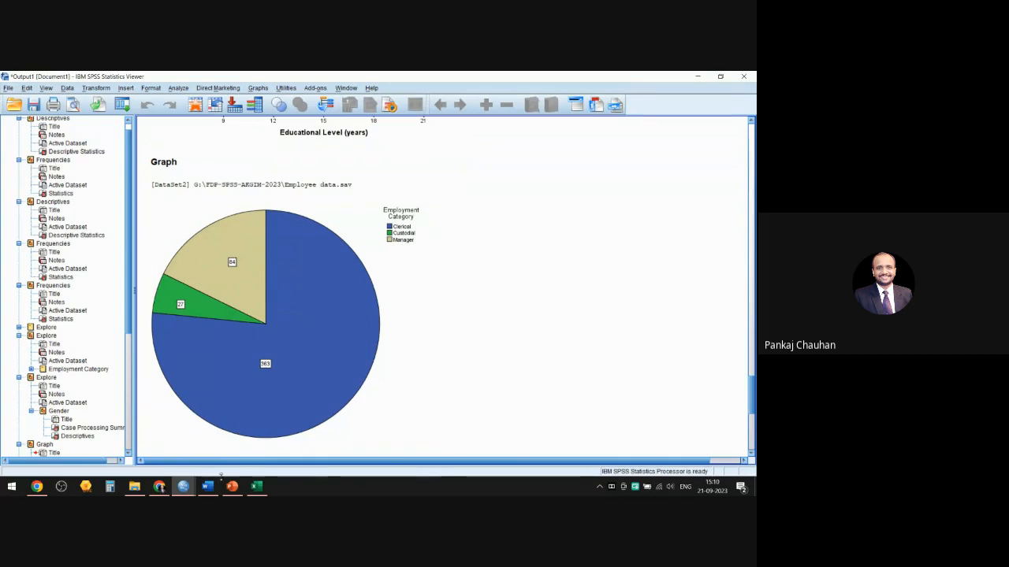
{"action": "left_click", "coordinate": [183, 487]}
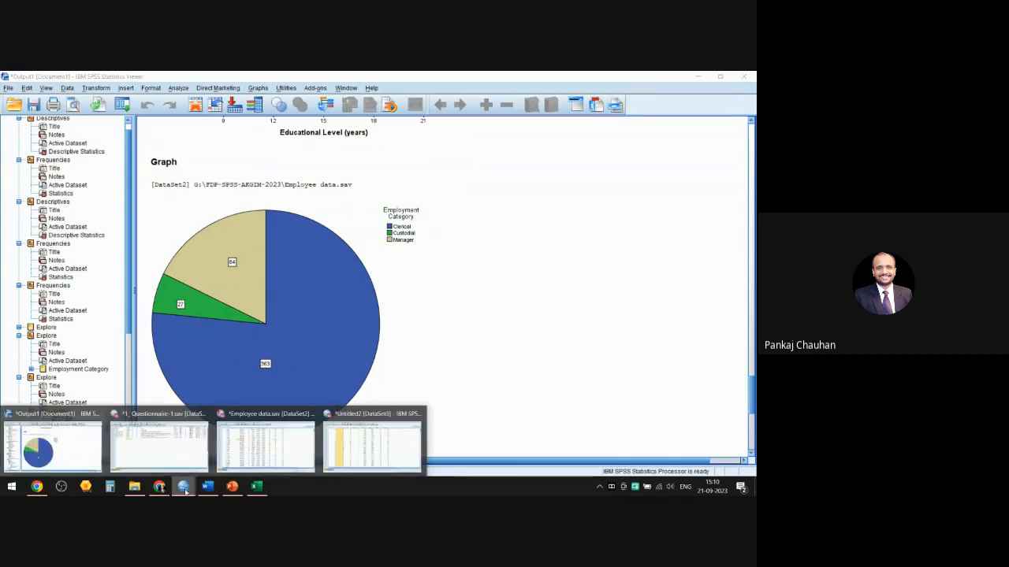
{"action": "left_click", "coordinate": [227, 467]}
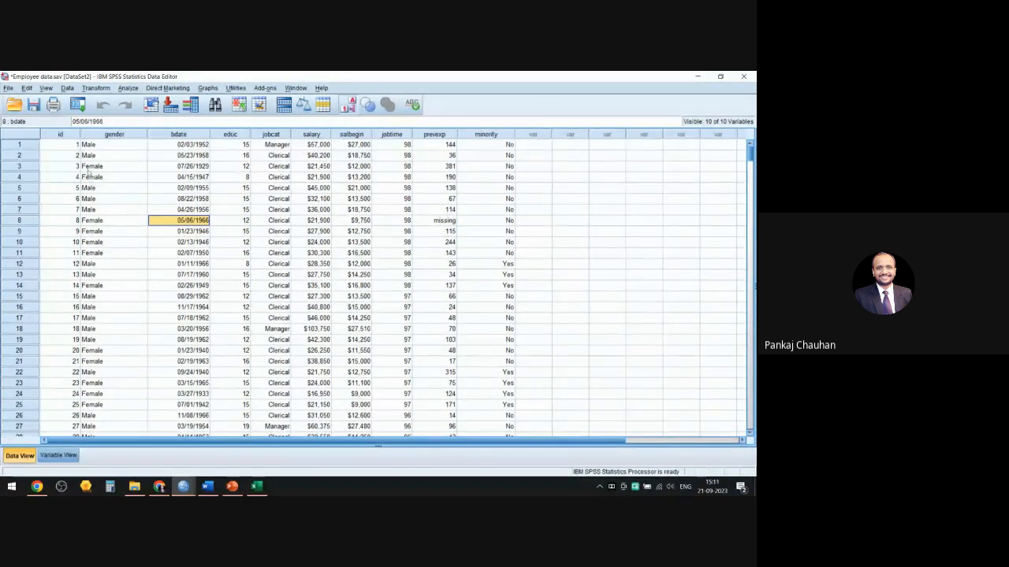
{"action": "left_click", "coordinate": [73, 149]}
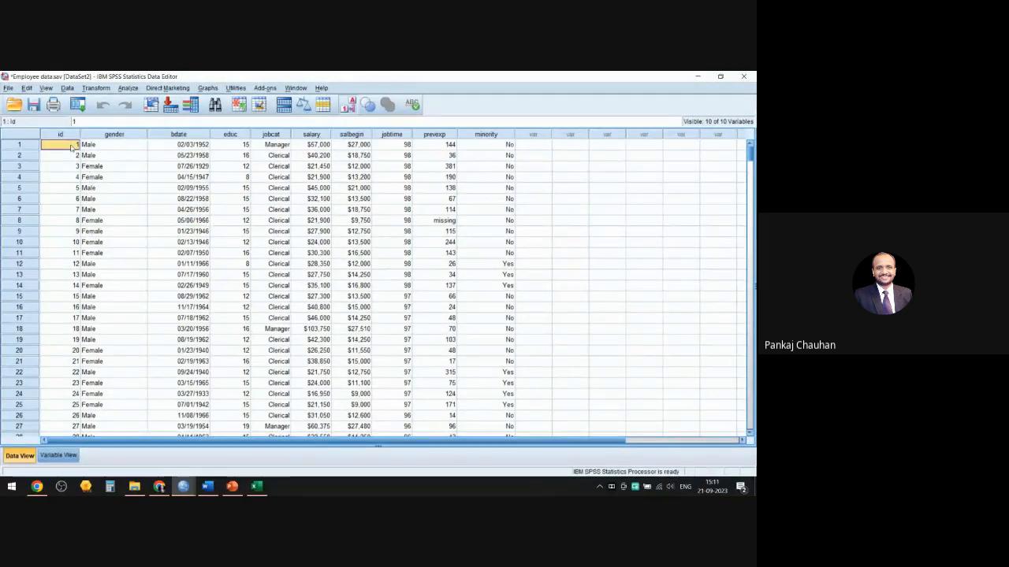
{"action": "left_click", "coordinate": [314, 146]}
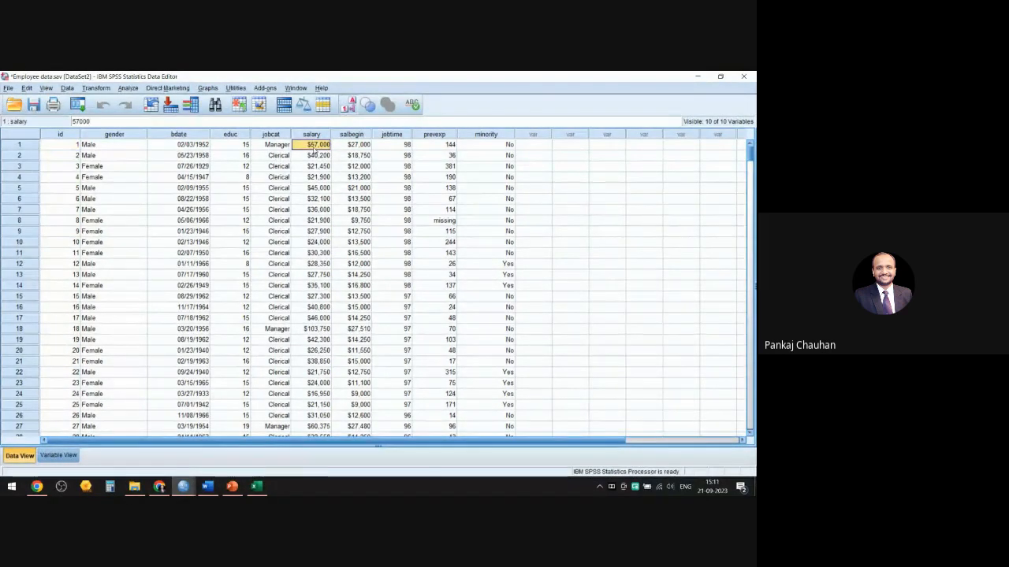
{"action": "left_click", "coordinate": [360, 145]}
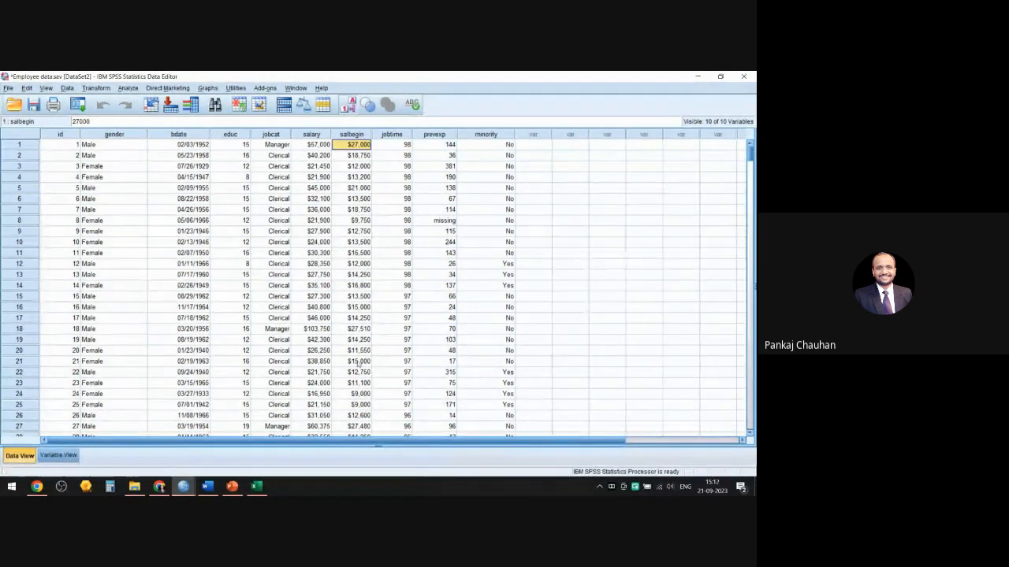
{"action": "left_click", "coordinate": [96, 88]}
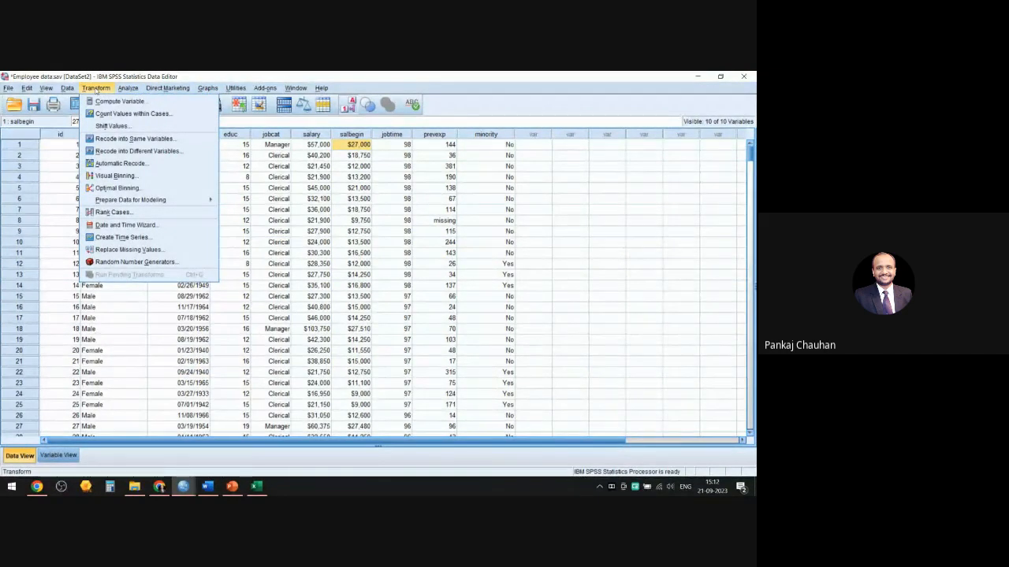
{"action": "left_click", "coordinate": [101, 106]}
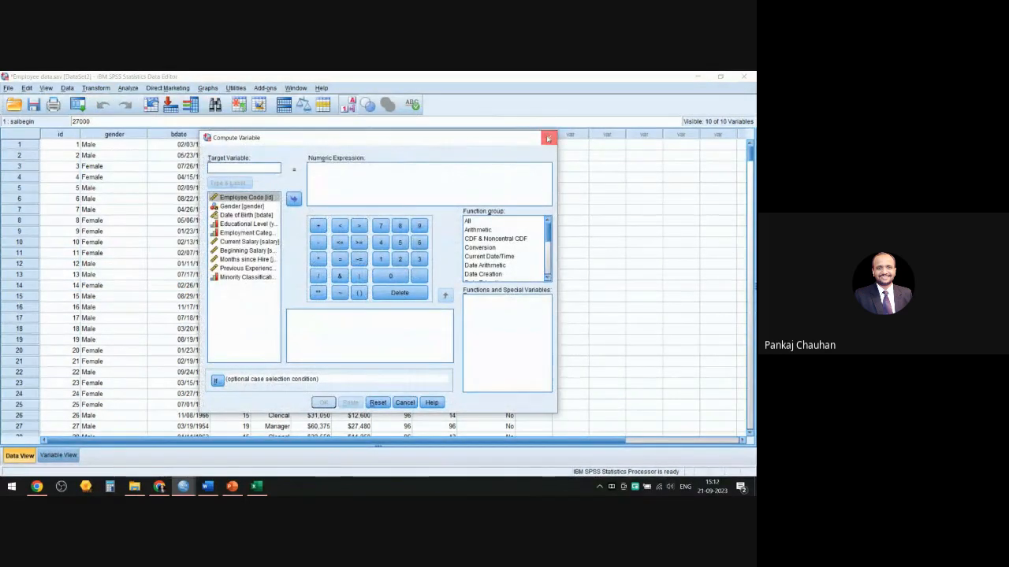
{"action": "left_click", "coordinate": [548, 137]}
Start a Compute Variable transformation and name the target variable Change_in_Salary
{"action": "left_click", "coordinate": [102, 88]}
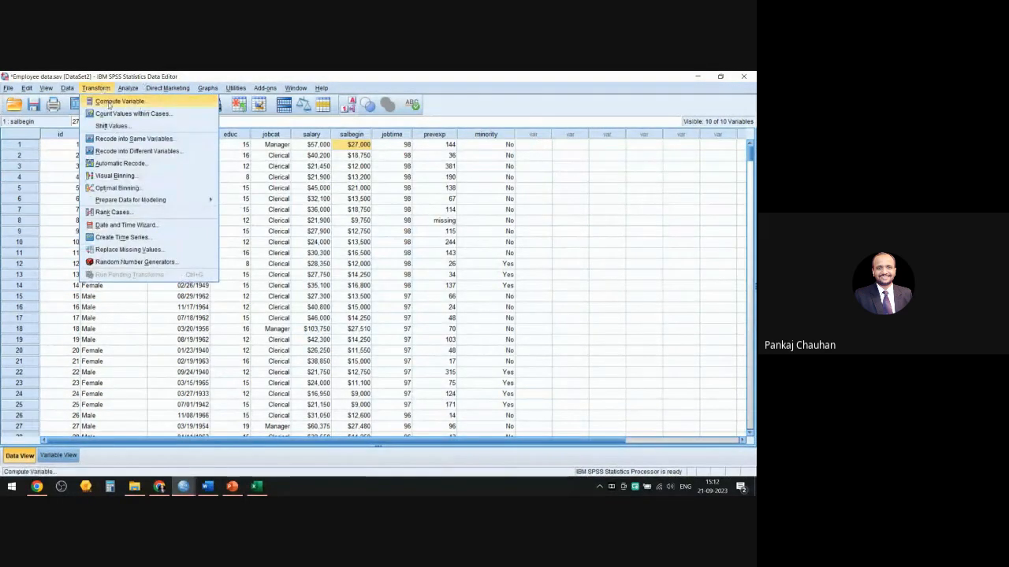
{"action": "left_click", "coordinate": [110, 101]}
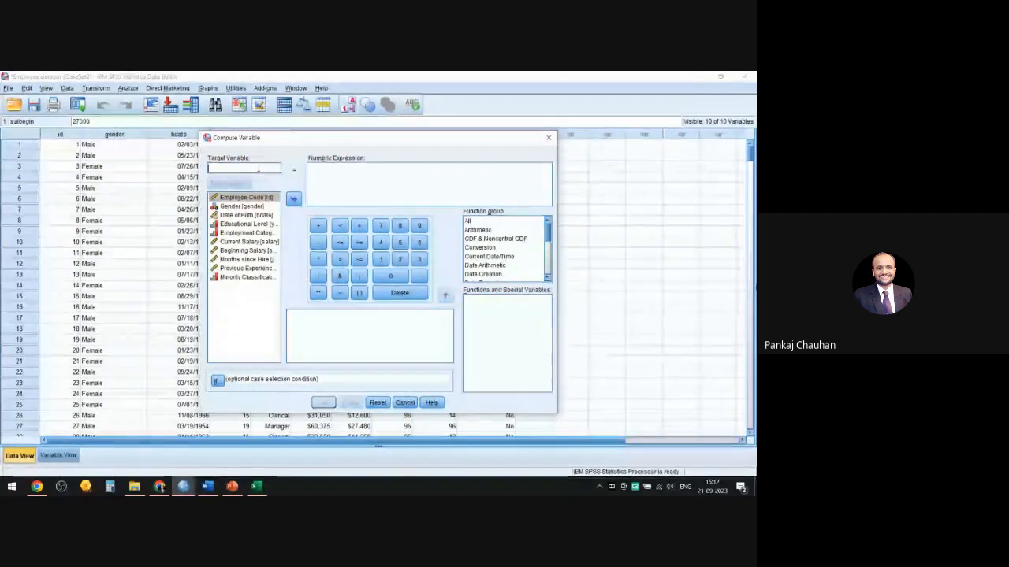
{"action": "left_click_drag", "start_coordinate": [349, 138], "coordinate": [347, 193]}
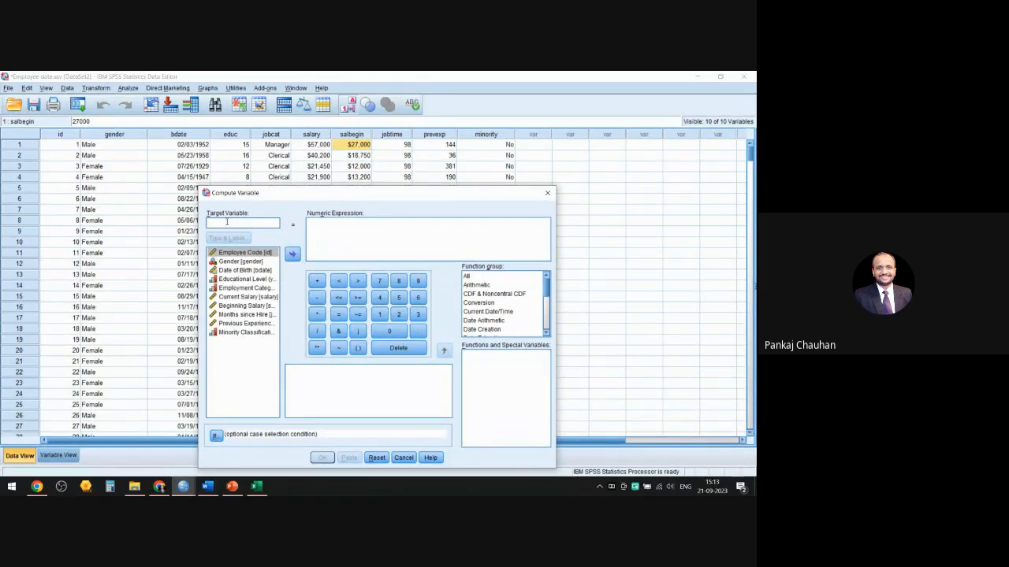
{"action": "type", "text": "Ch"}
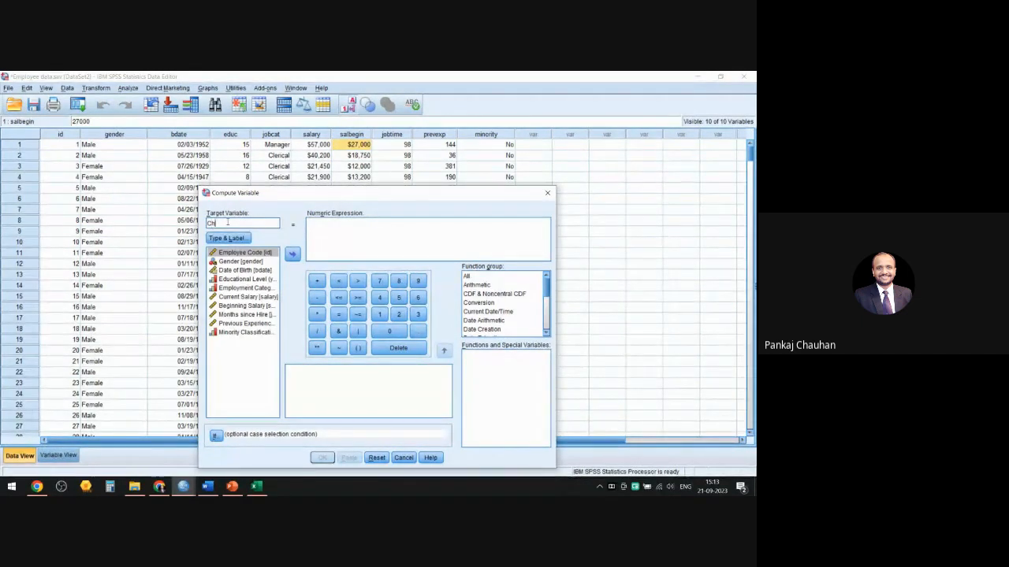
{"action": "type", "text": "ange_in"}
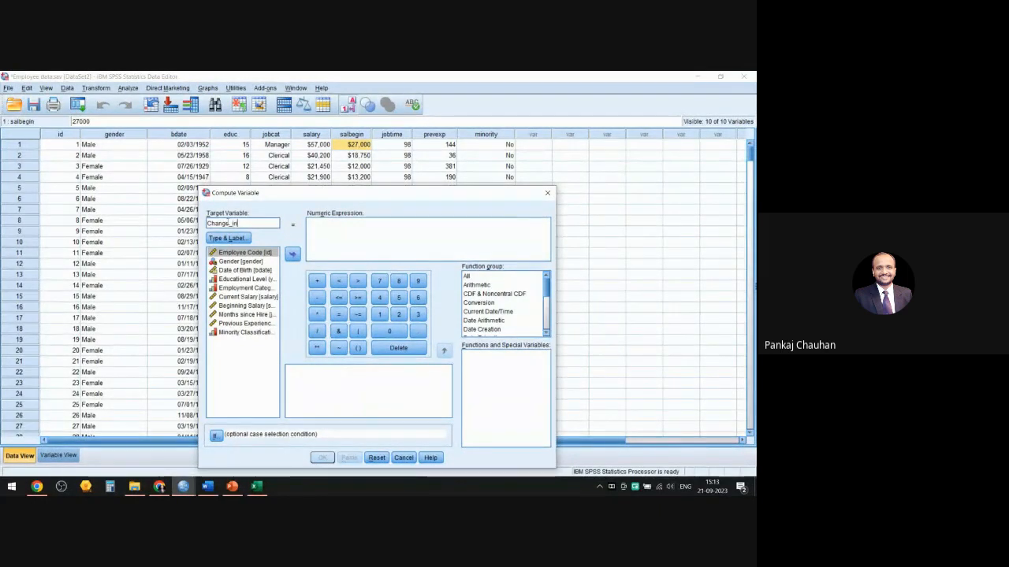
{"action": "type", "text": "_"}
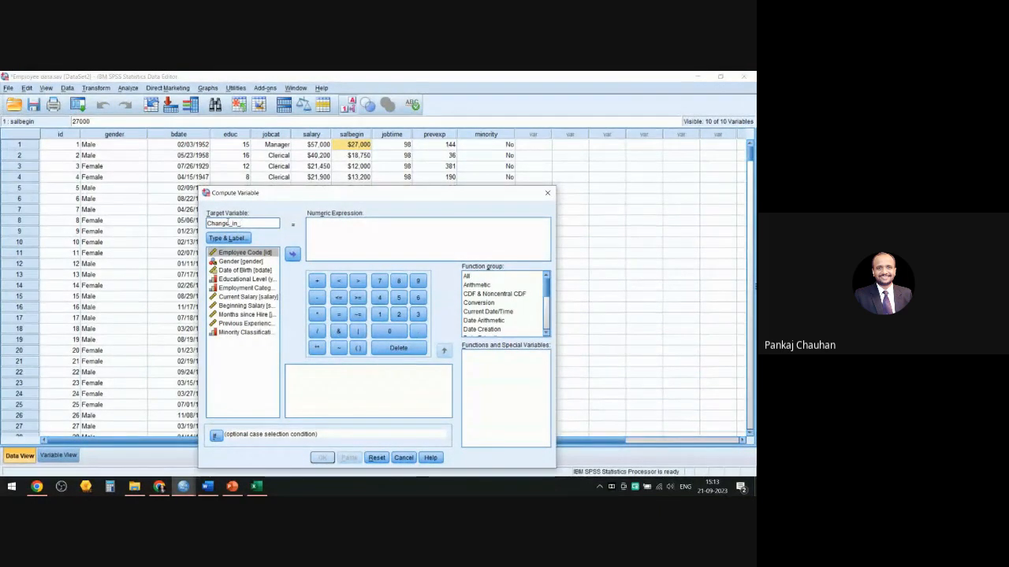
{"action": "type", "text": "Salary"}
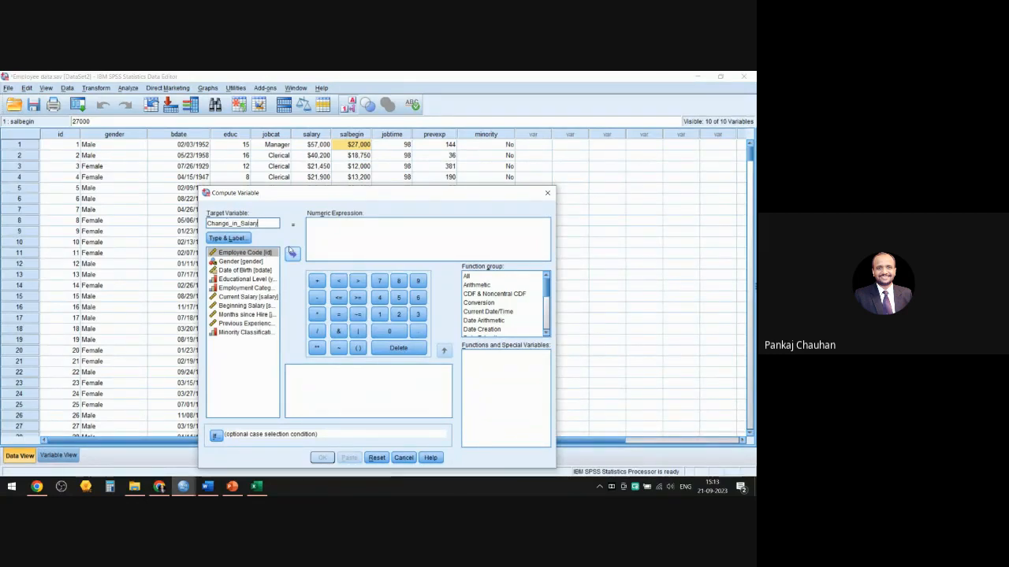
Build the numeric expression salary - salbegin from Current Salary and Beginning Salary, and run the computation
{"action": "left_click", "coordinate": [362, 229]}
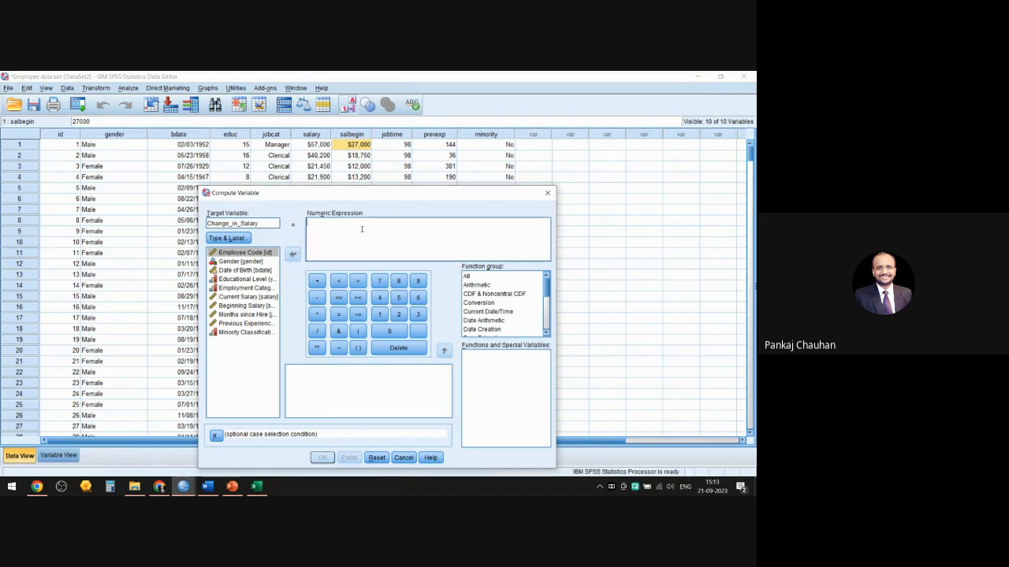
{"action": "left_click", "coordinate": [265, 297]}
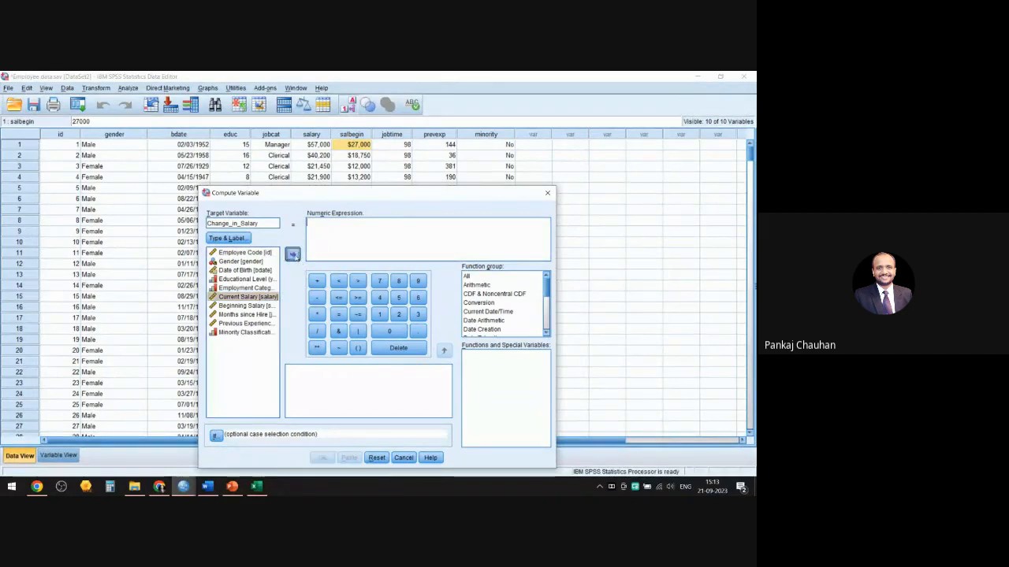
{"action": "left_click", "coordinate": [292, 253]}
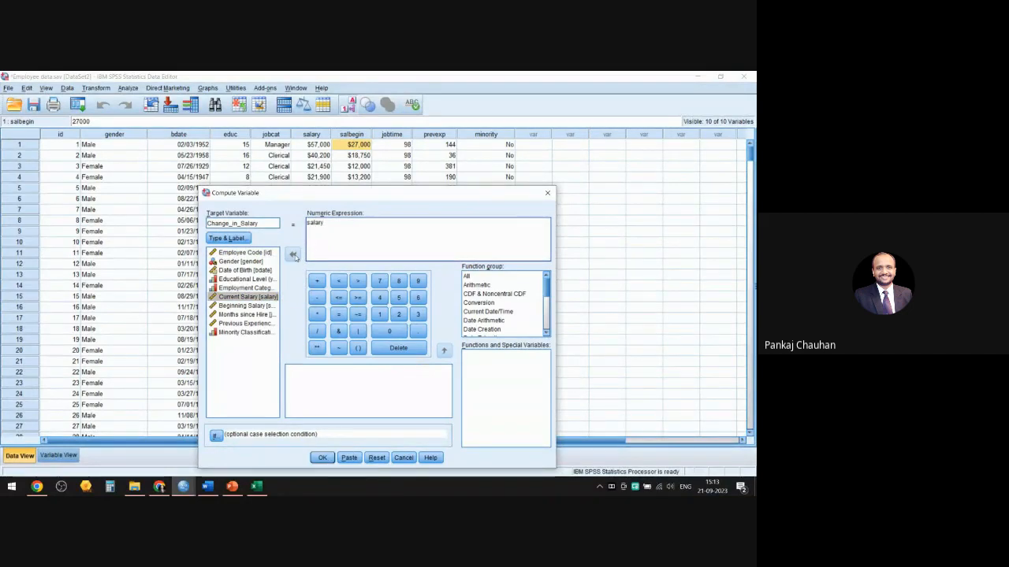
{"action": "left_click", "coordinate": [317, 297]}
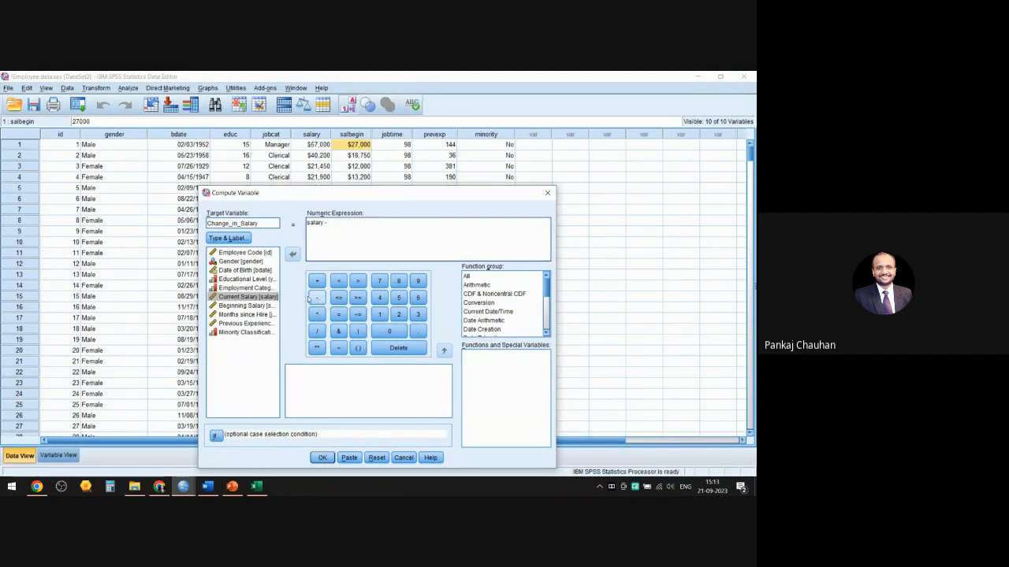
{"action": "left_click", "coordinate": [264, 306]}
{"action": "left_click", "coordinate": [292, 254]}
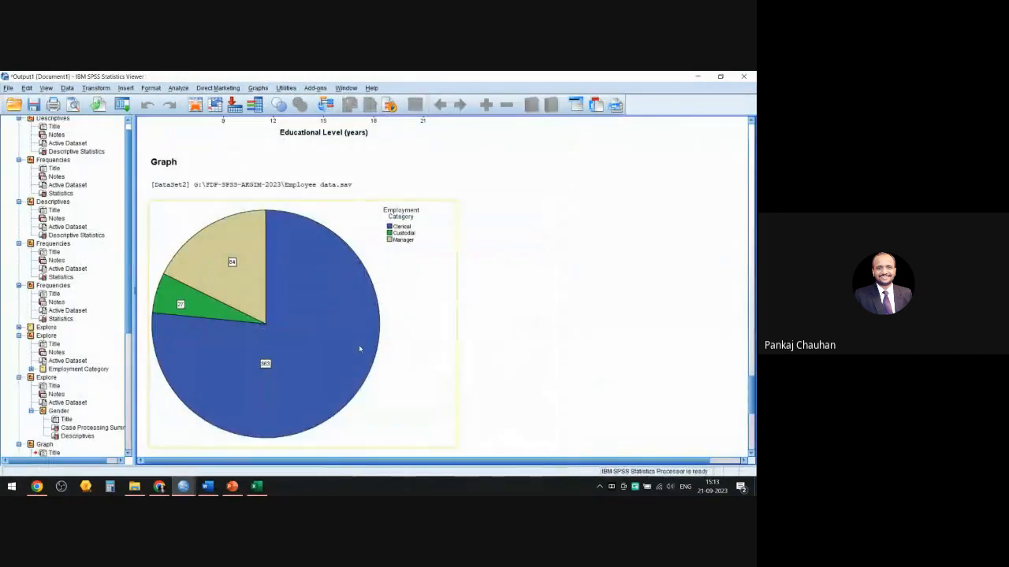
Return from the output to the Employee data.sav Data Editor and review the values in the Change_in_Salary column
{"action": "scroll", "coordinate": [368, 348], "scroll_direction": "down", "scroll_amount": 5}
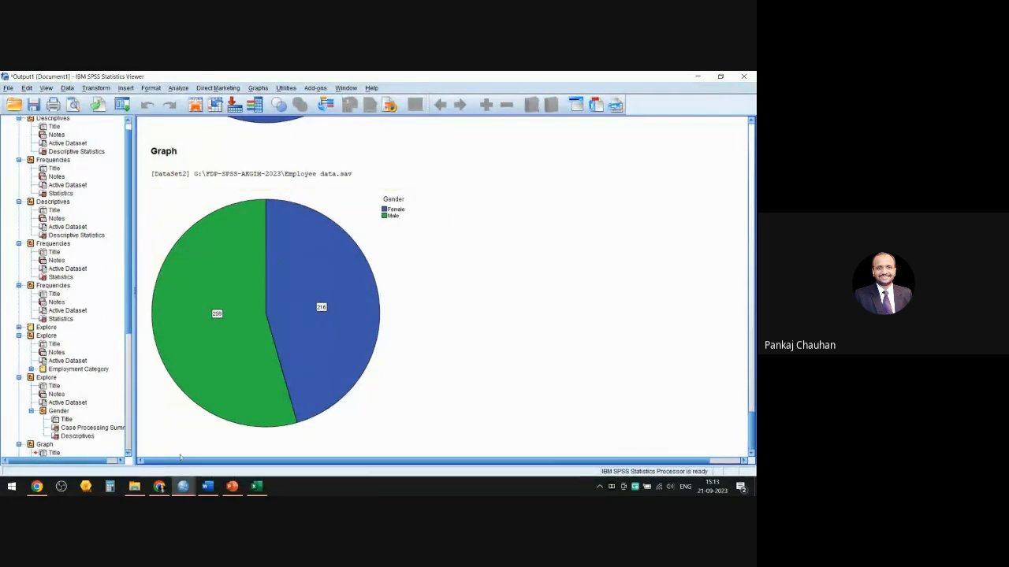
{"action": "mouse_move", "coordinate": [187, 489]}
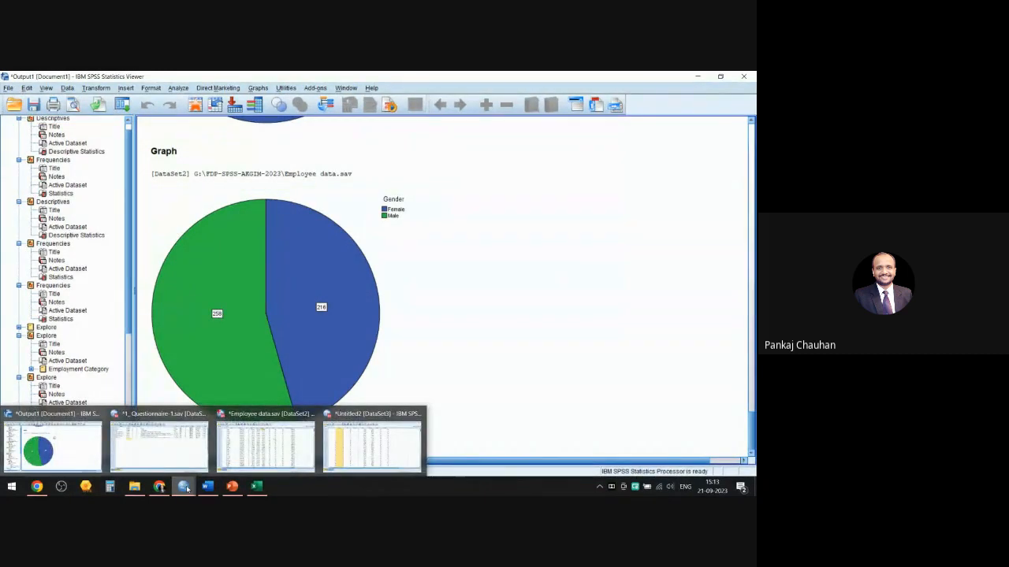
{"action": "left_click", "coordinate": [265, 445]}
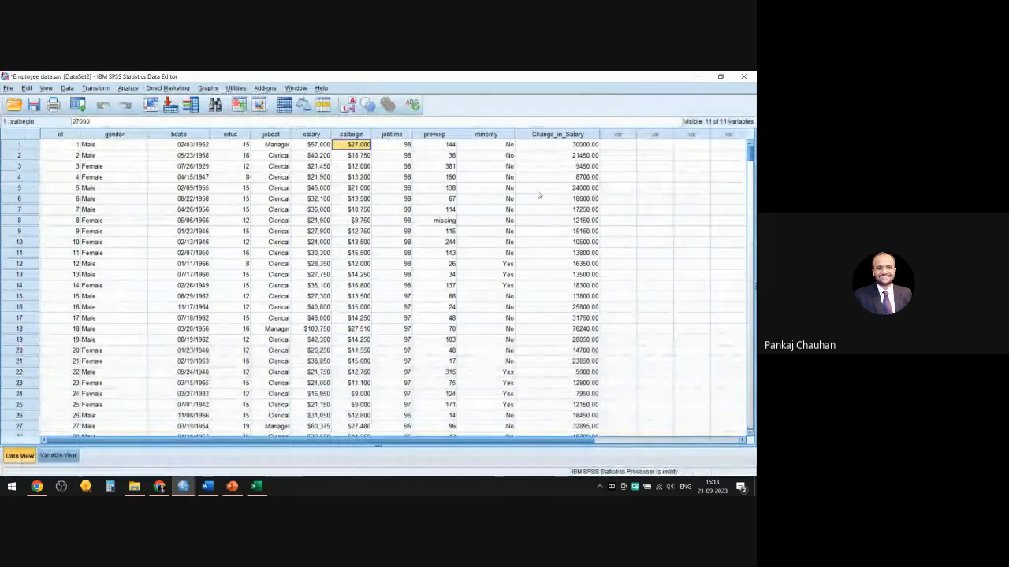
{"action": "left_click", "coordinate": [569, 135]}
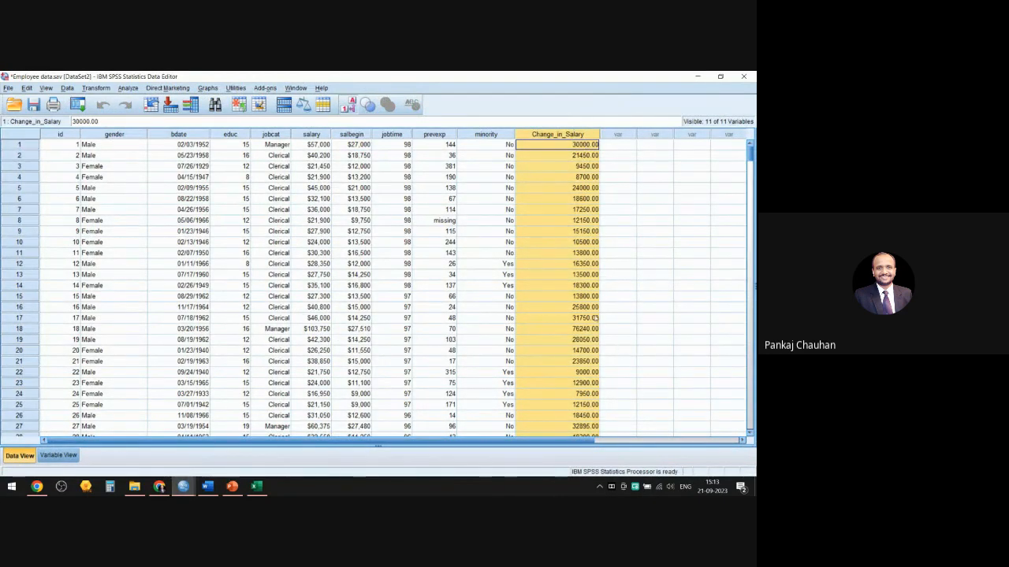
{"action": "scroll", "coordinate": [580, 276], "scroll_direction": "down", "scroll_amount": 12}
{"action": "scroll", "coordinate": [579, 275], "scroll_direction": "down", "scroll_amount": 9}
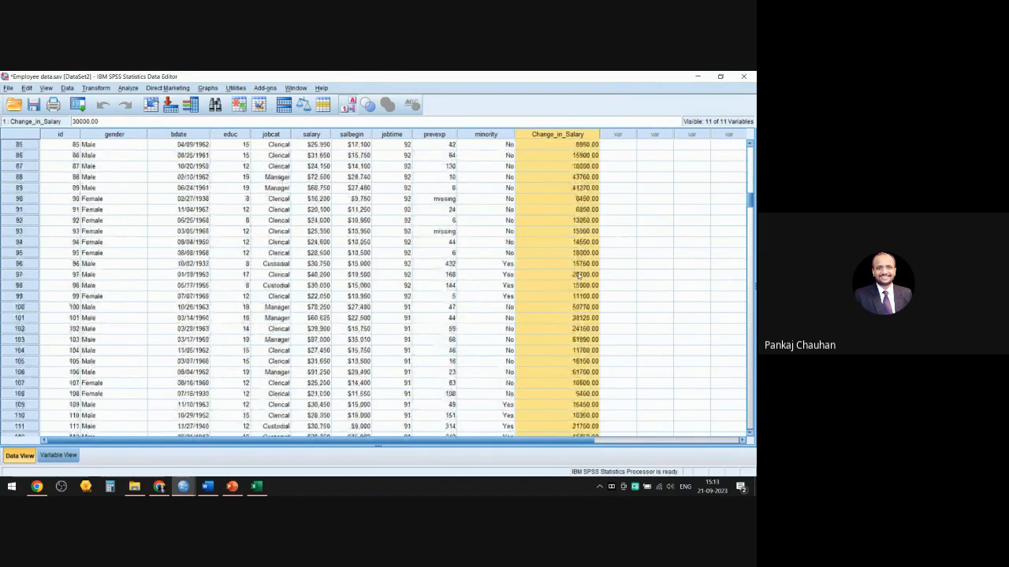
{"action": "scroll", "coordinate": [579, 275], "scroll_direction": "up", "scroll_amount": 20}
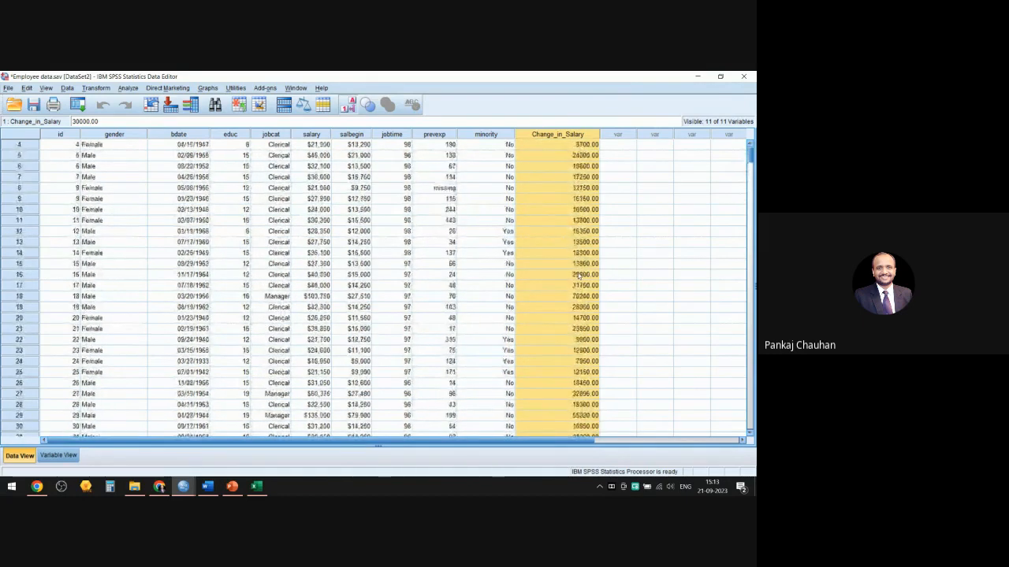
Create a legacy histogram of Change_in_Salary after resetting the previous histogram settings
{"action": "left_click", "coordinate": [208, 88]}
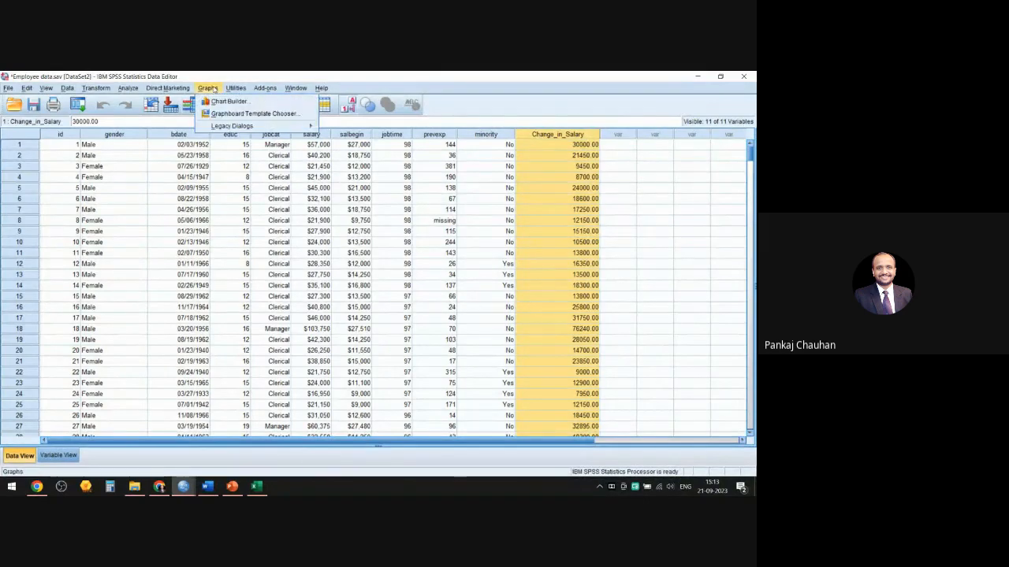
{"action": "mouse_move", "coordinate": [299, 129]}
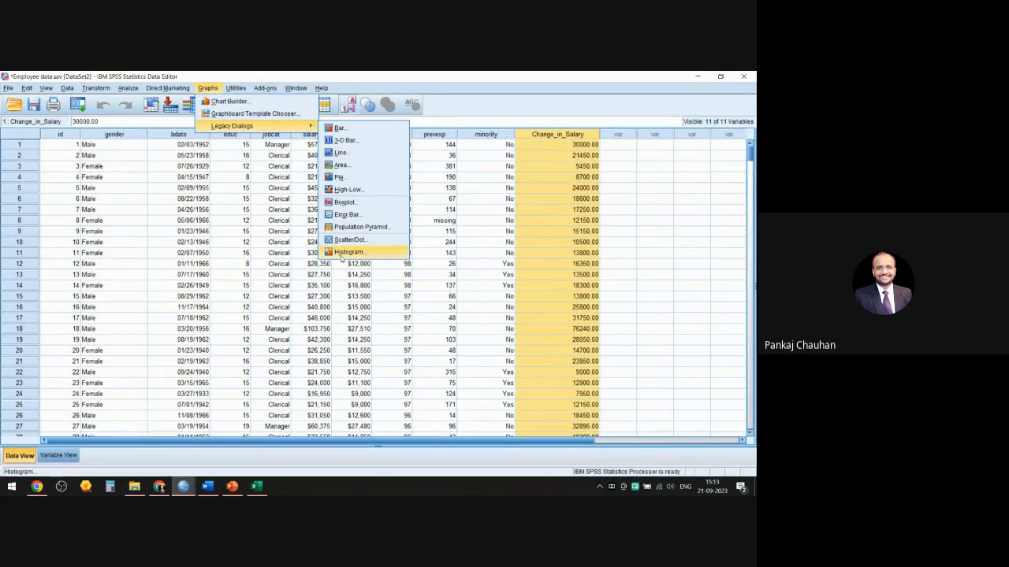
{"action": "left_click", "coordinate": [347, 252]}
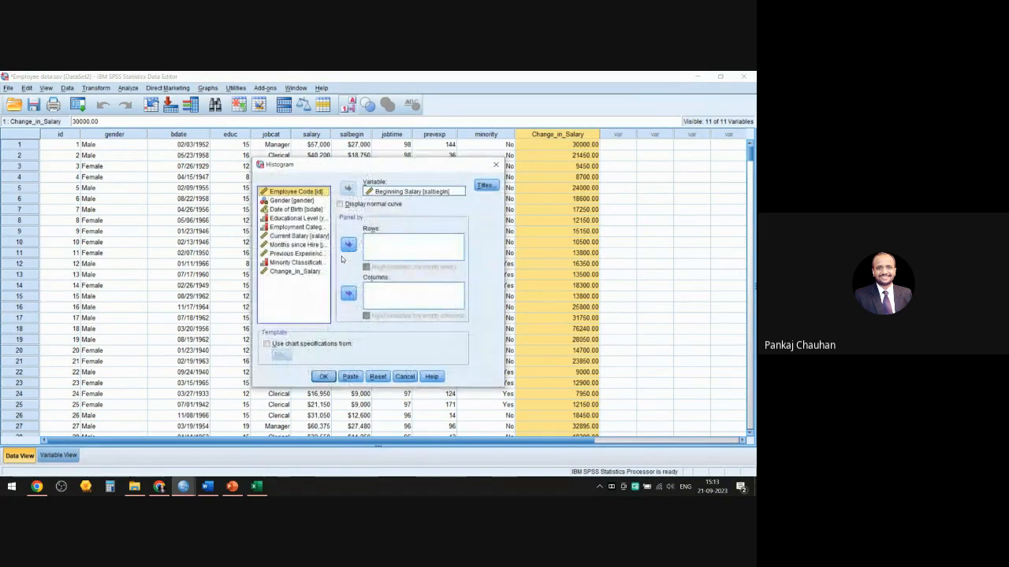
{"action": "left_click", "coordinate": [399, 193]}
{"action": "left_click", "coordinate": [377, 376]}
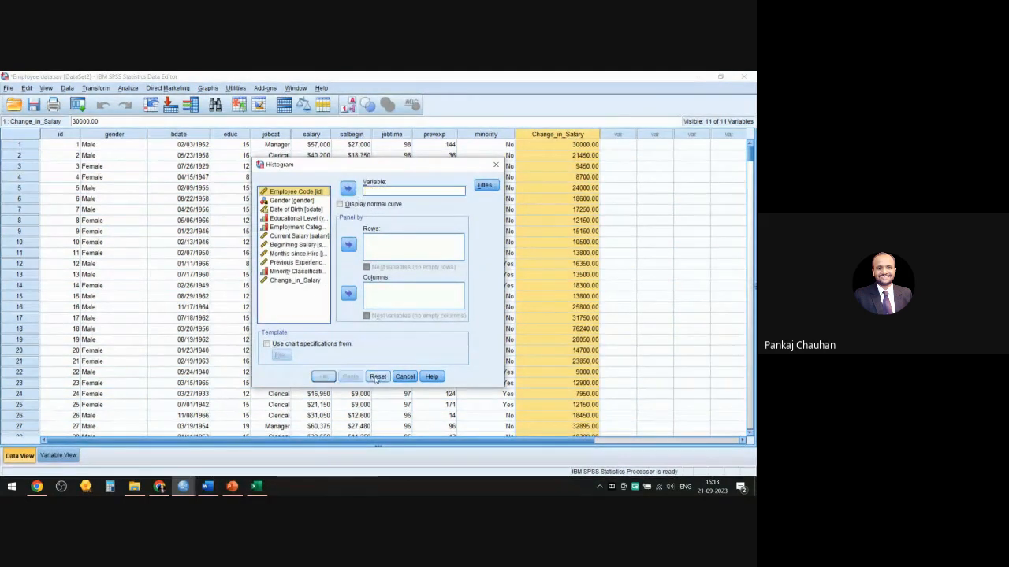
{"action": "left_click", "coordinate": [292, 281]}
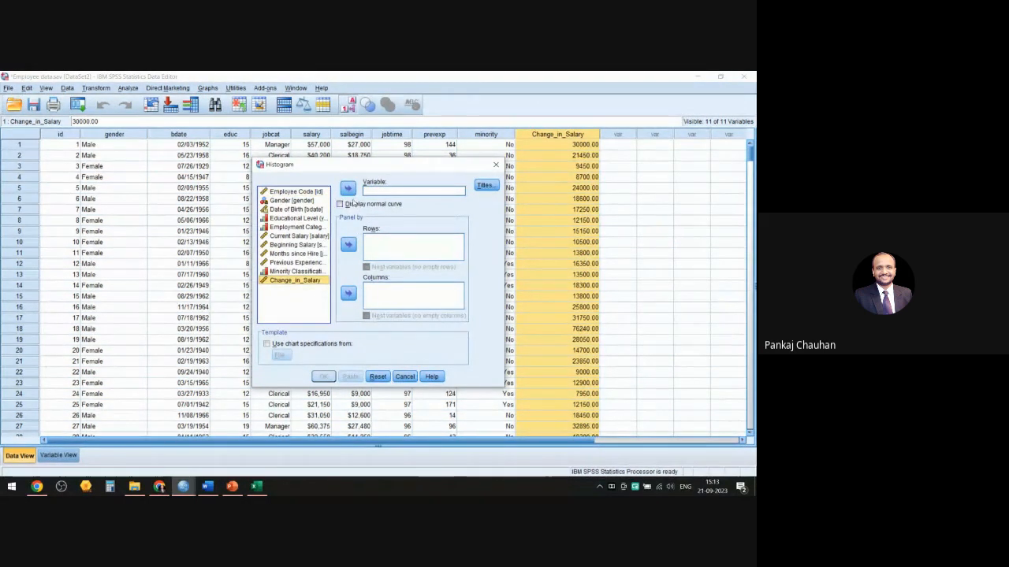
{"action": "left_click", "coordinate": [348, 189]}
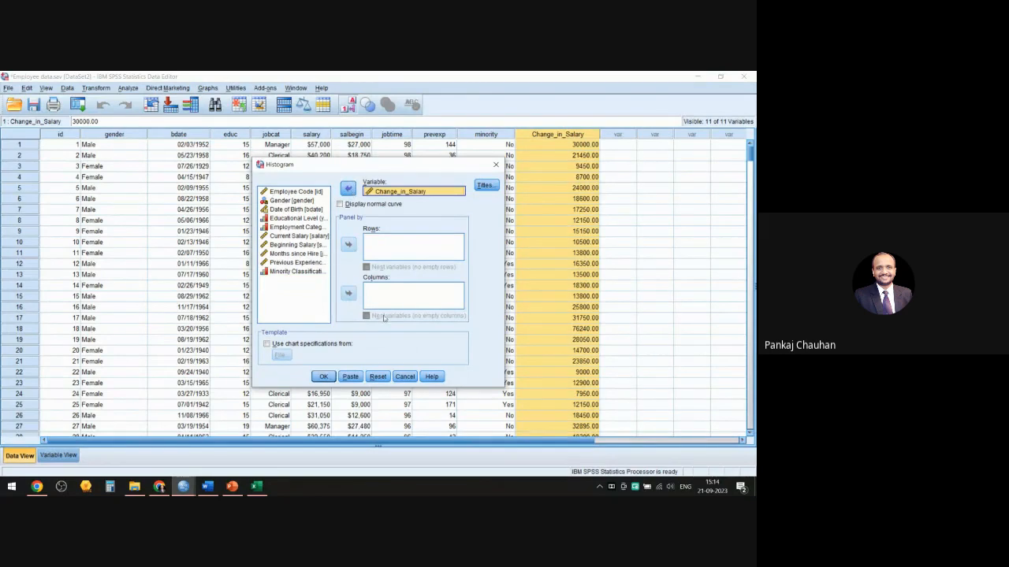
{"action": "left_click", "coordinate": [329, 381]}
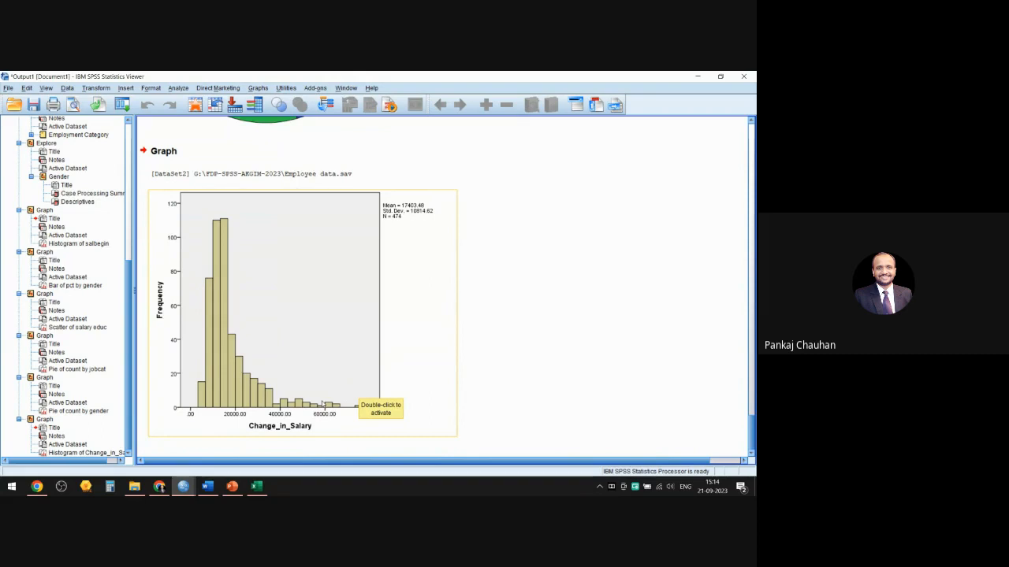
Add a Normal distribution curve to the Change_in_Salary histogram and close the chart for editing
{"action": "double_click", "coordinate": [253, 400]}
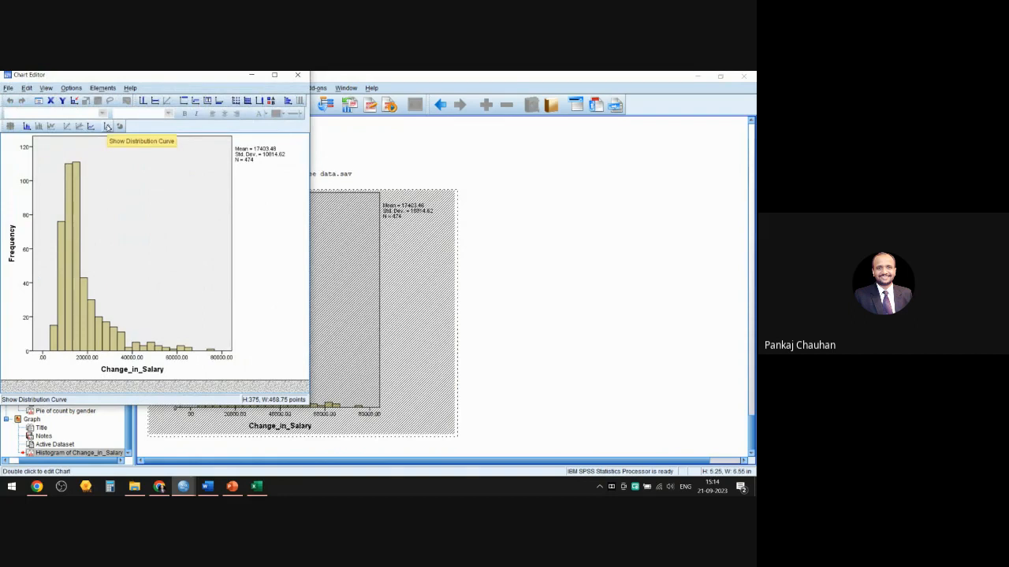
{"action": "left_click", "coordinate": [108, 128]}
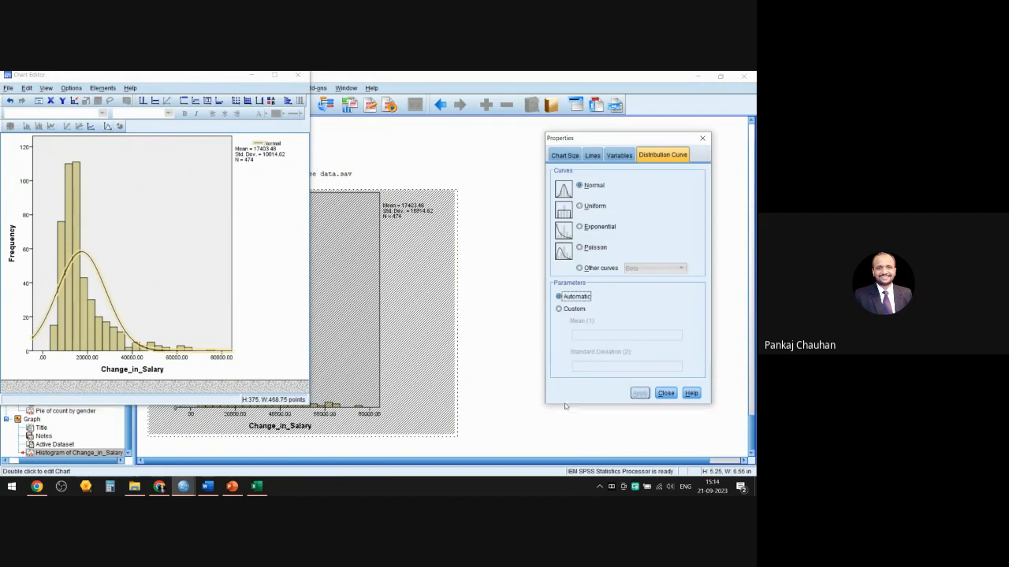
{"action": "left_click", "coordinate": [665, 394]}
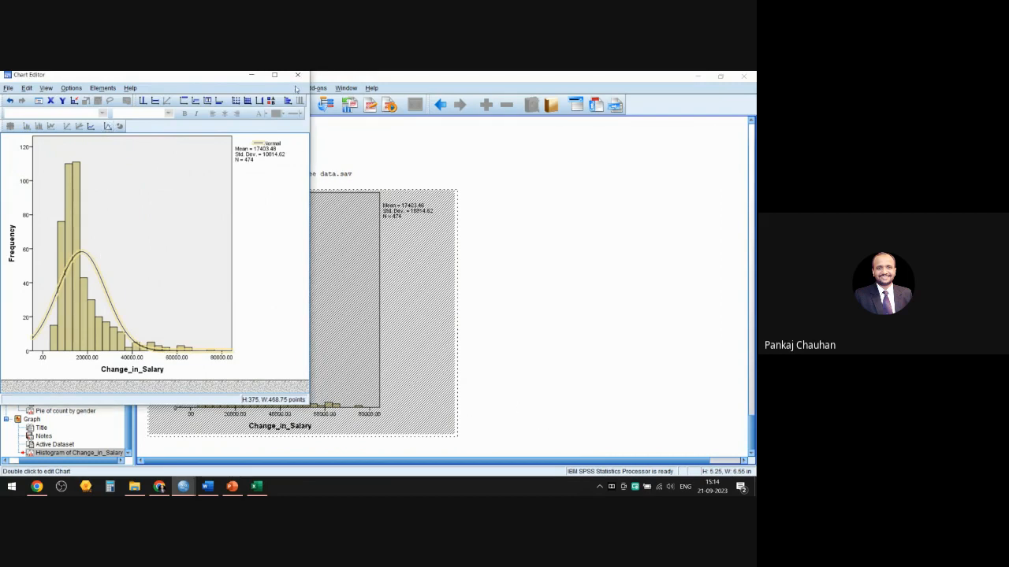
{"action": "left_click", "coordinate": [297, 75]}
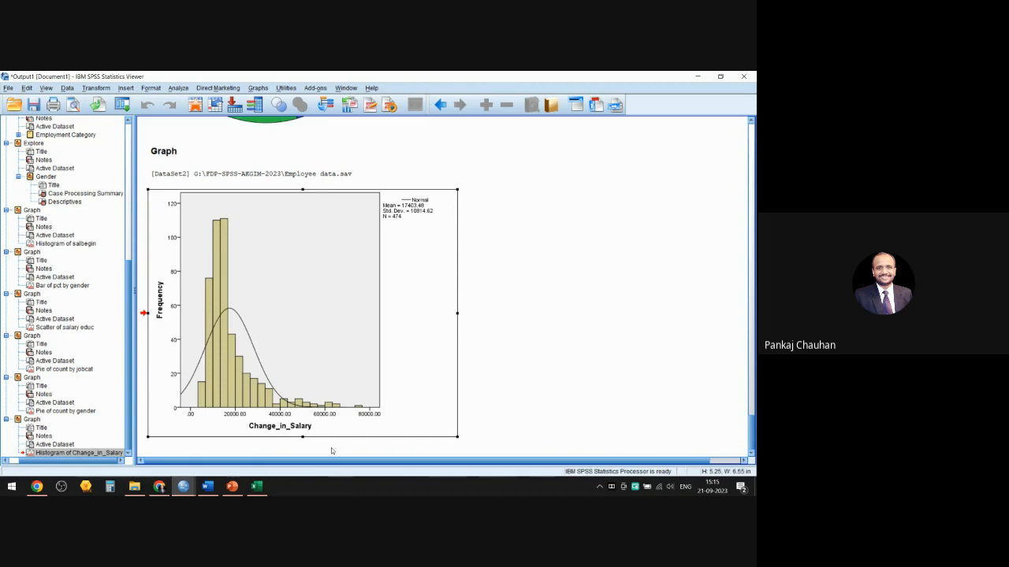
Start a One-Way ANOVA on the employee data with Current Salary as the dependent variable
{"action": "left_click", "coordinate": [179, 87]}
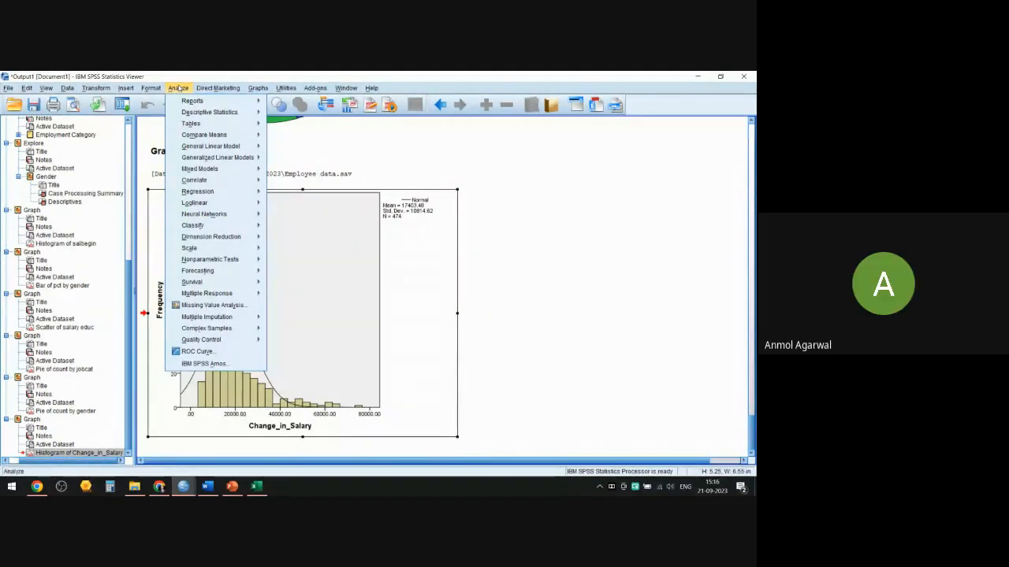
{"action": "mouse_move", "coordinate": [177, 104]}
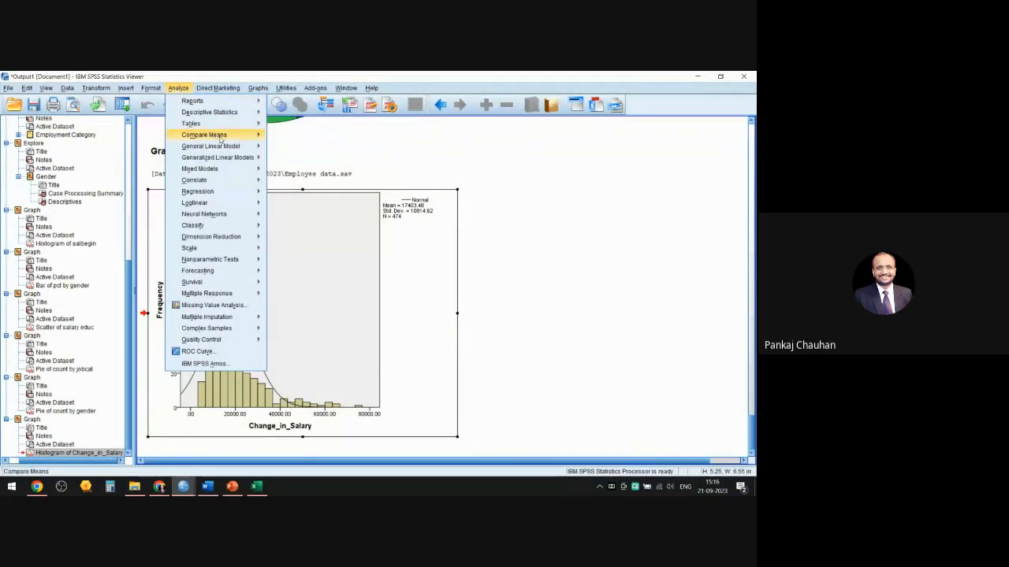
{"action": "mouse_move", "coordinate": [220, 139]}
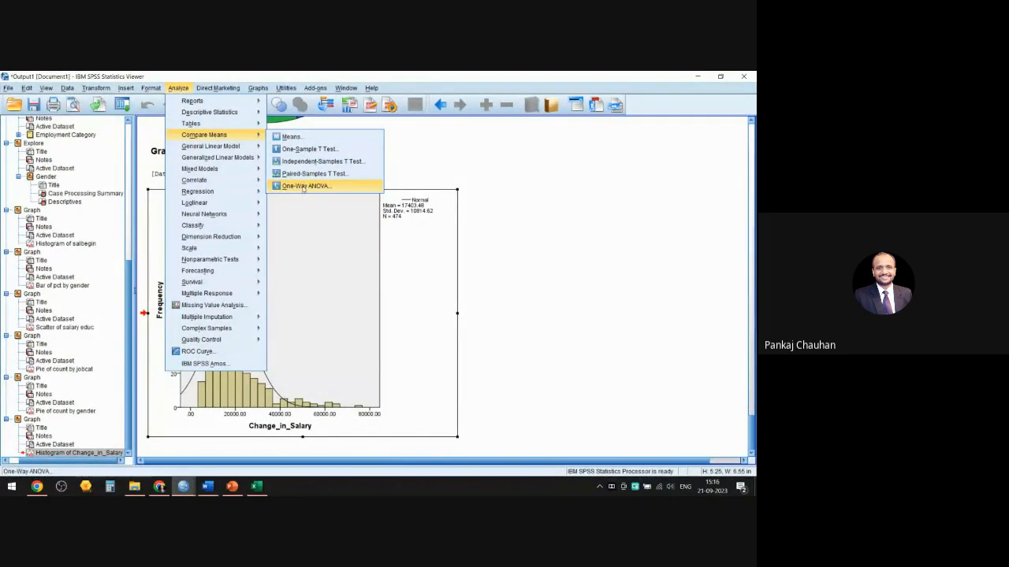
{"action": "left_click", "coordinate": [319, 190]}
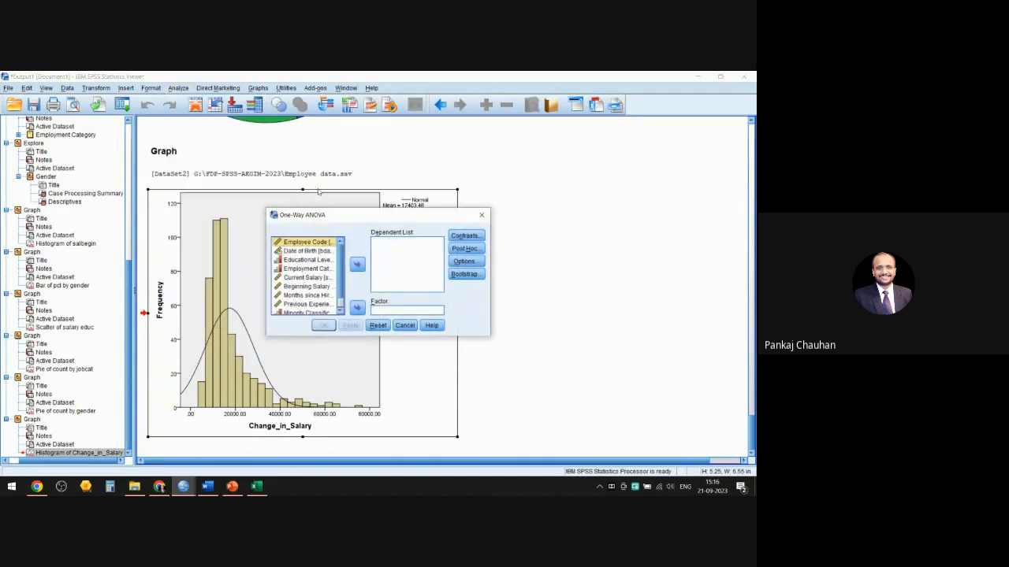
{"action": "left_click", "coordinate": [308, 278]}
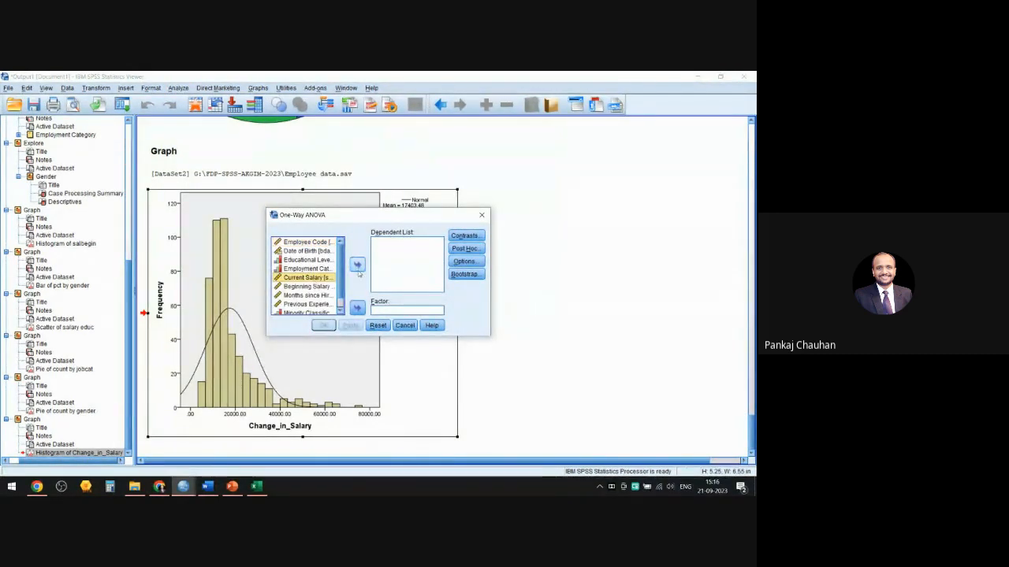
{"action": "left_click", "coordinate": [357, 267]}
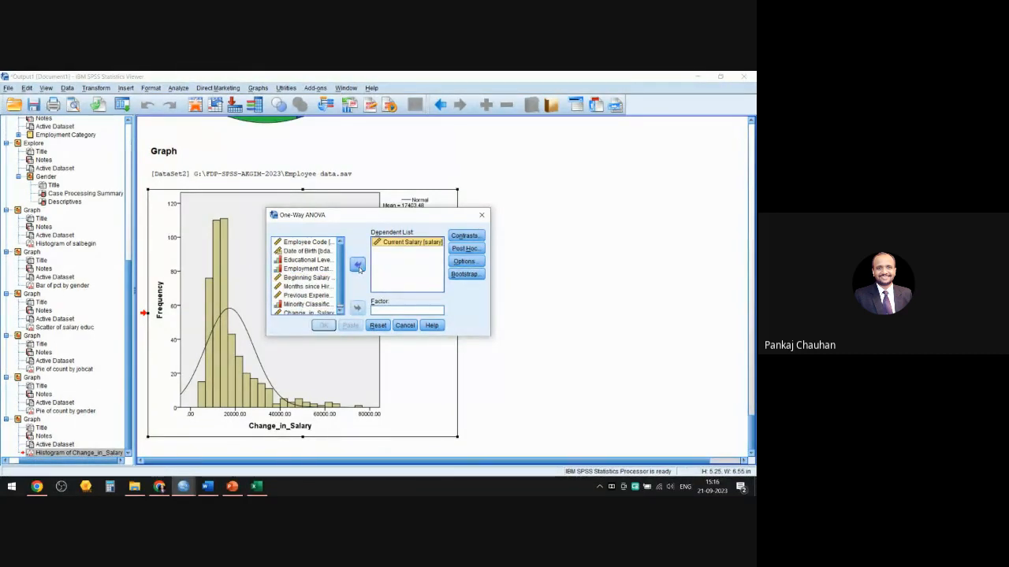
Include Descriptive statistics in the One-Way ANOVA options
{"action": "left_click", "coordinate": [475, 262]}
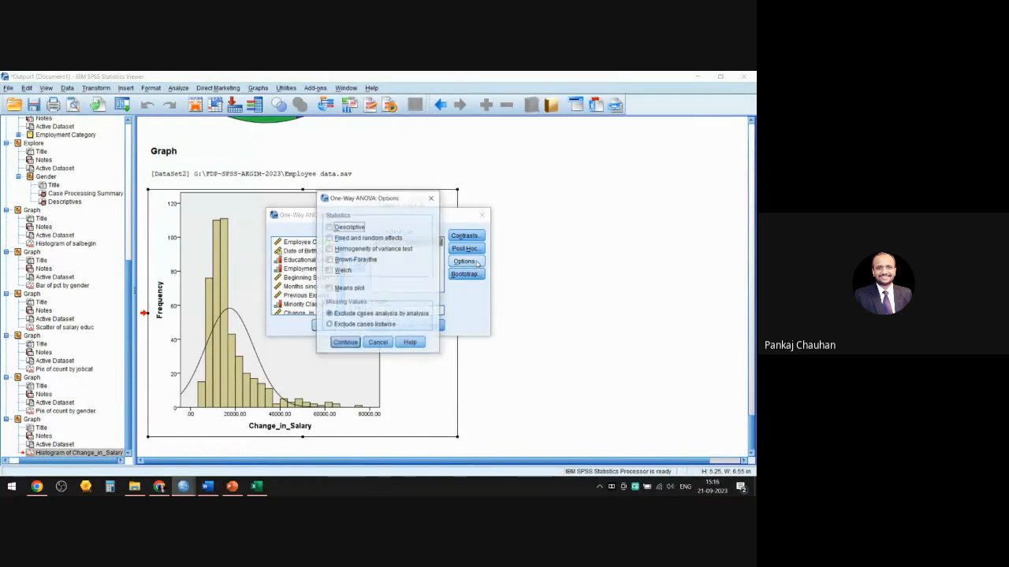
{"action": "left_click", "coordinate": [350, 227]}
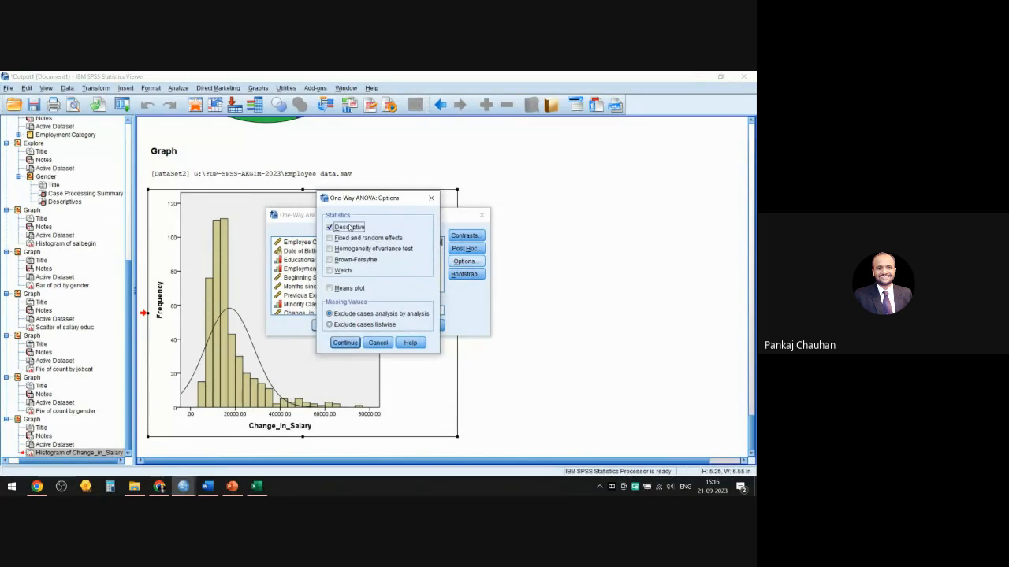
{"action": "left_click", "coordinate": [345, 343]}
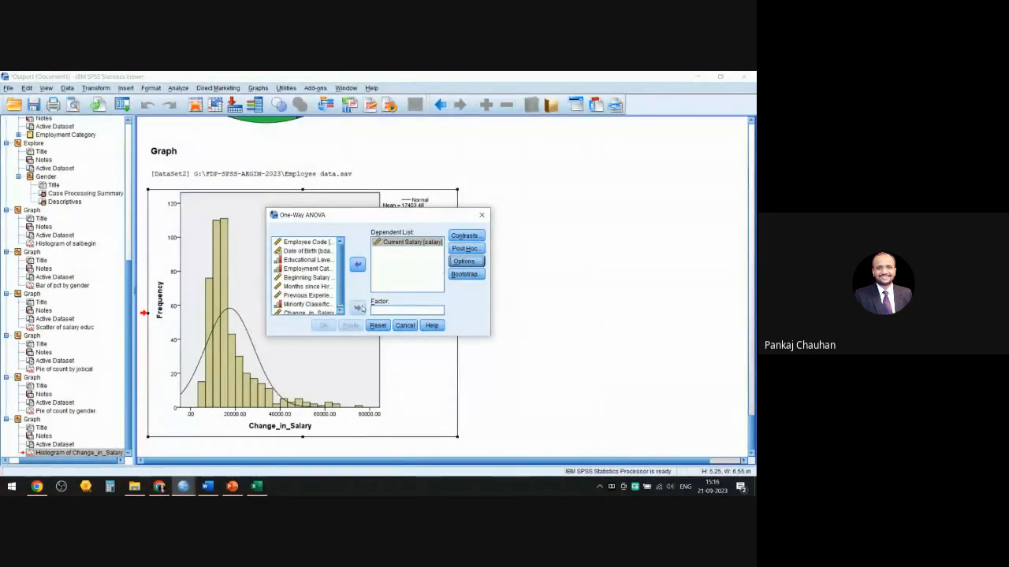
Set Employment Category as the factor, run the One-Way ANOVA, and select the resulting Descriptives table
{"action": "left_click", "coordinate": [406, 242]}
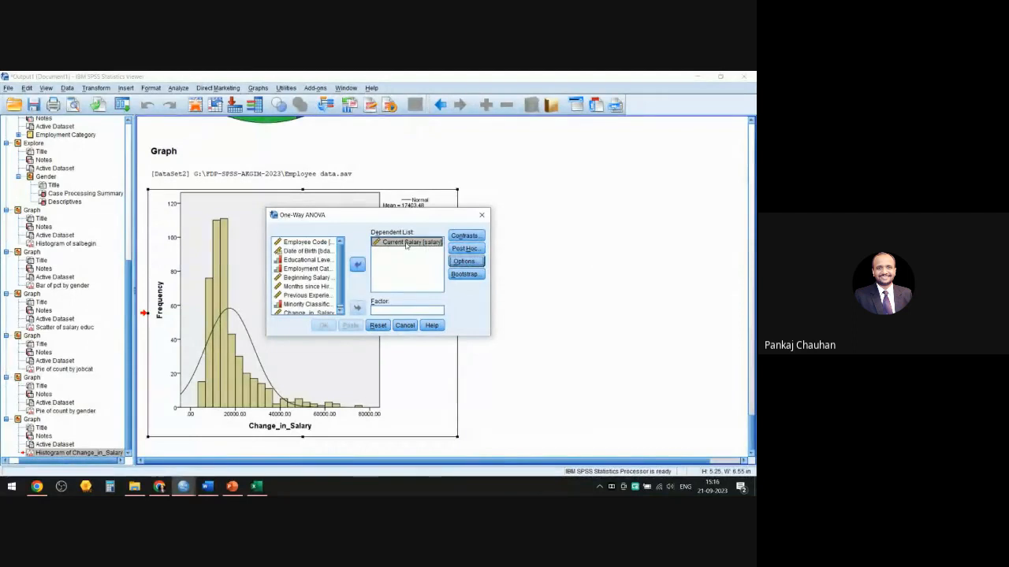
{"action": "left_click", "coordinate": [311, 269]}
{"action": "left_click", "coordinate": [357, 309]}
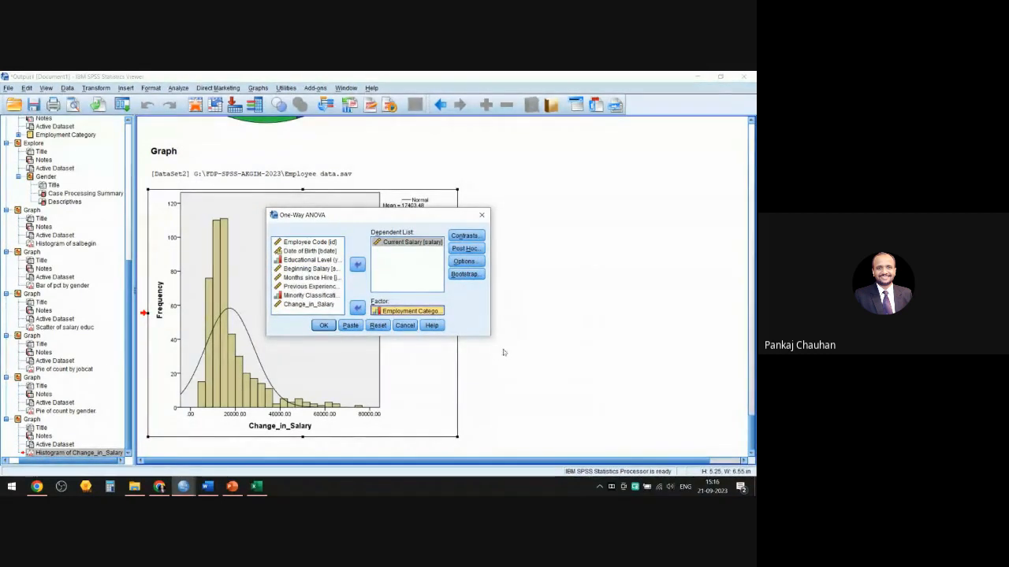
{"action": "left_click_drag", "start_coordinate": [492, 336], "coordinate": [637, 406]}
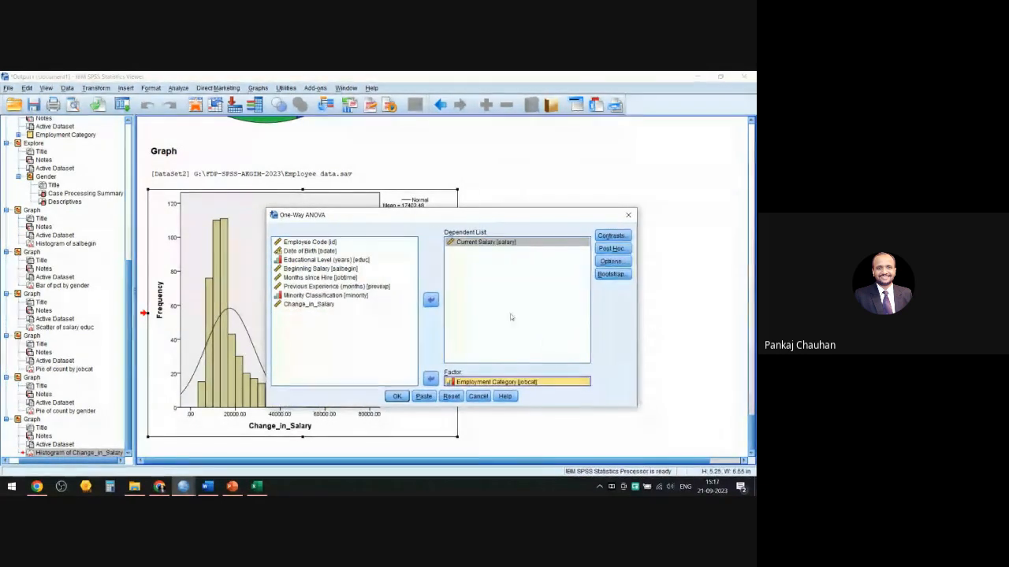
{"action": "left_click_drag", "start_coordinate": [267, 209], "coordinate": [160, 167]}
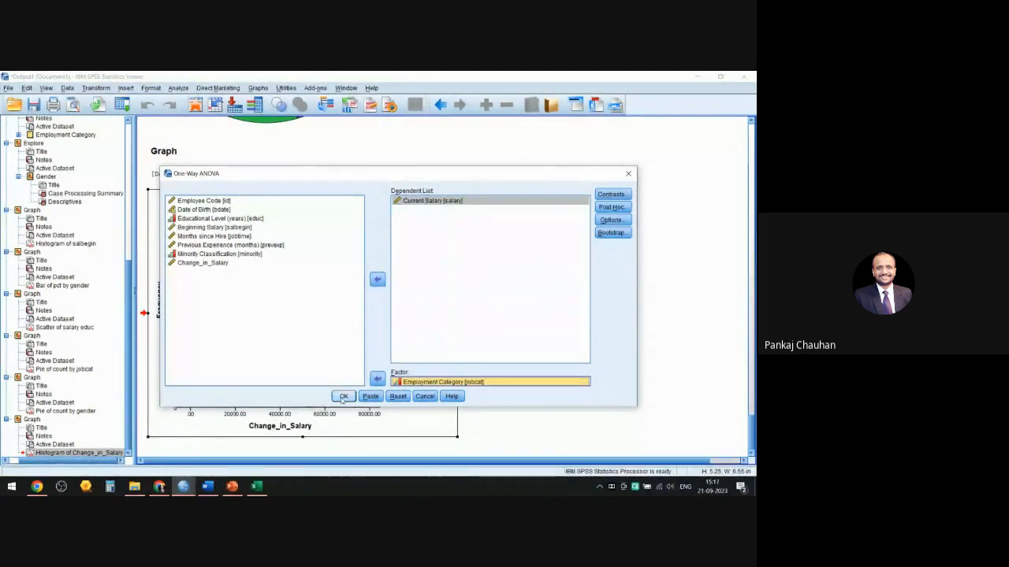
{"action": "key", "text": "Return"}
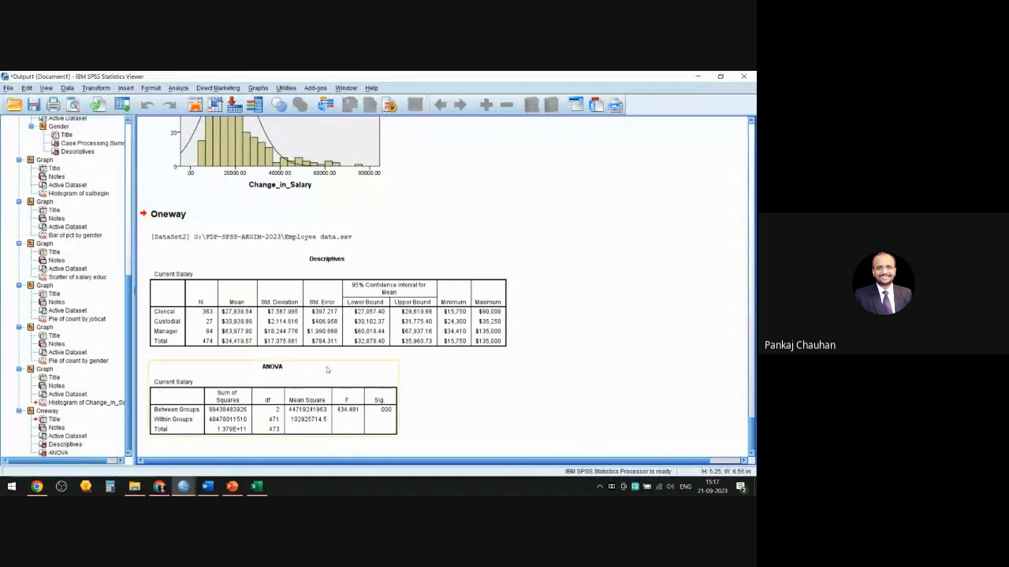
{"action": "left_click", "coordinate": [237, 319]}
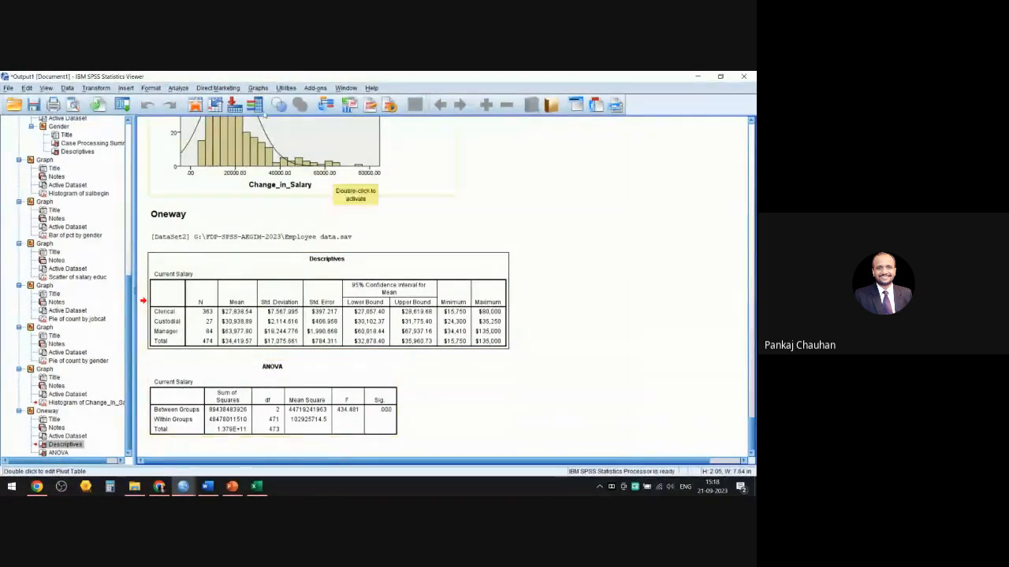
Examine the One-Way ANOVA post hoc tests and significance level, close the dialogs without running, and select the ANOVA table in the output
{"action": "left_click", "coordinate": [178, 88]}
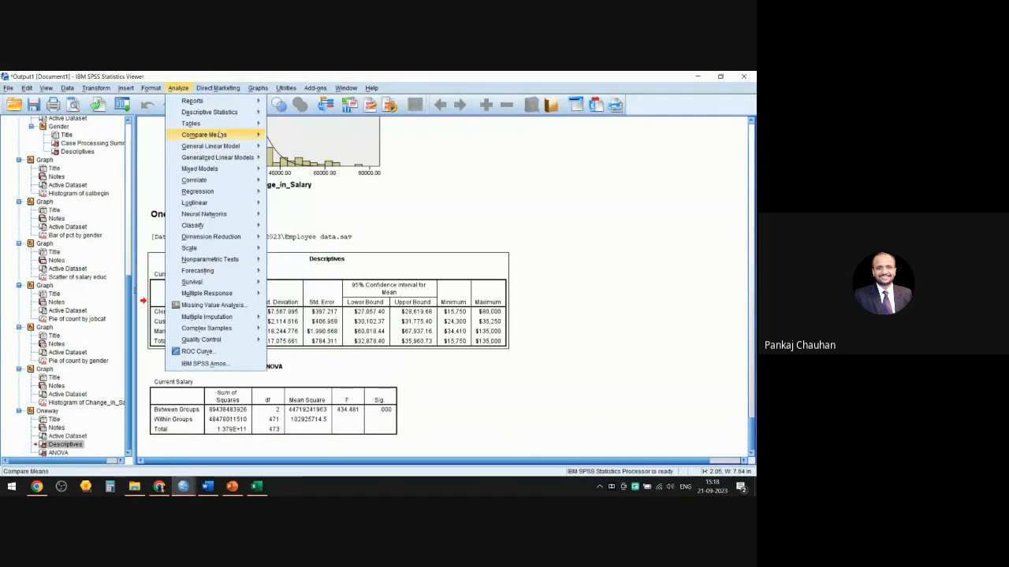
{"action": "mouse_move", "coordinate": [227, 137]}
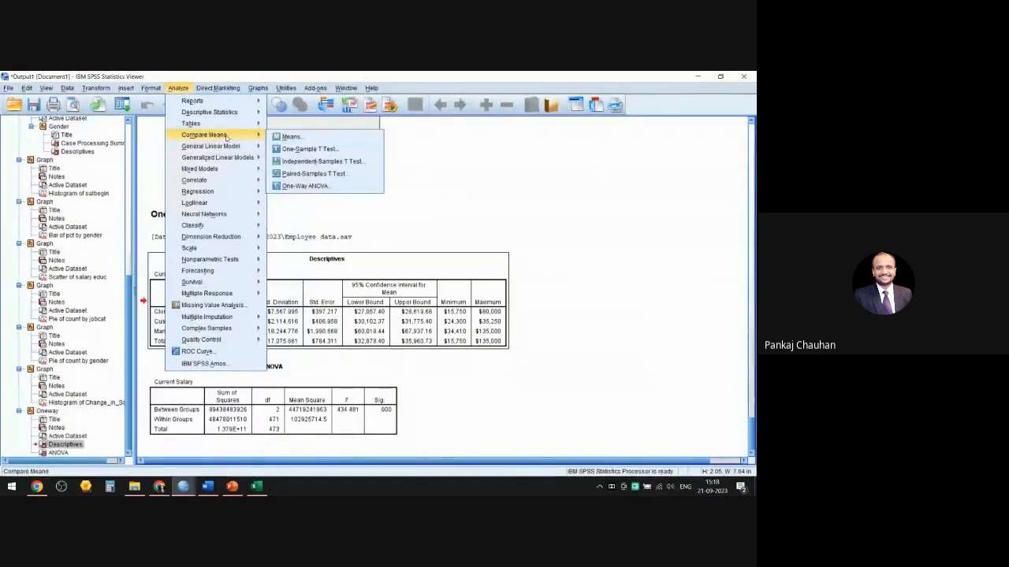
{"action": "left_click", "coordinate": [305, 186]}
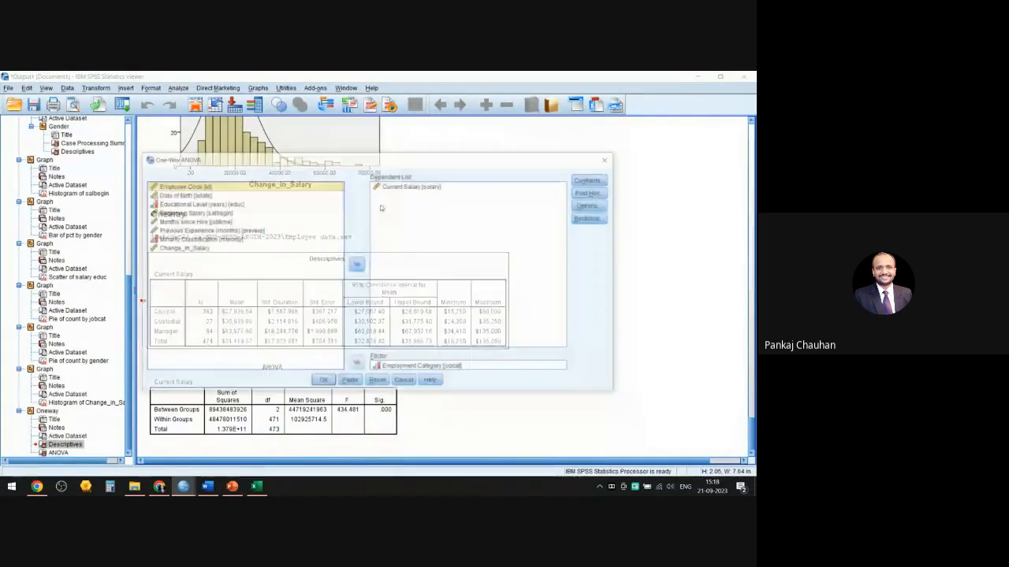
{"action": "left_click", "coordinate": [604, 193]}
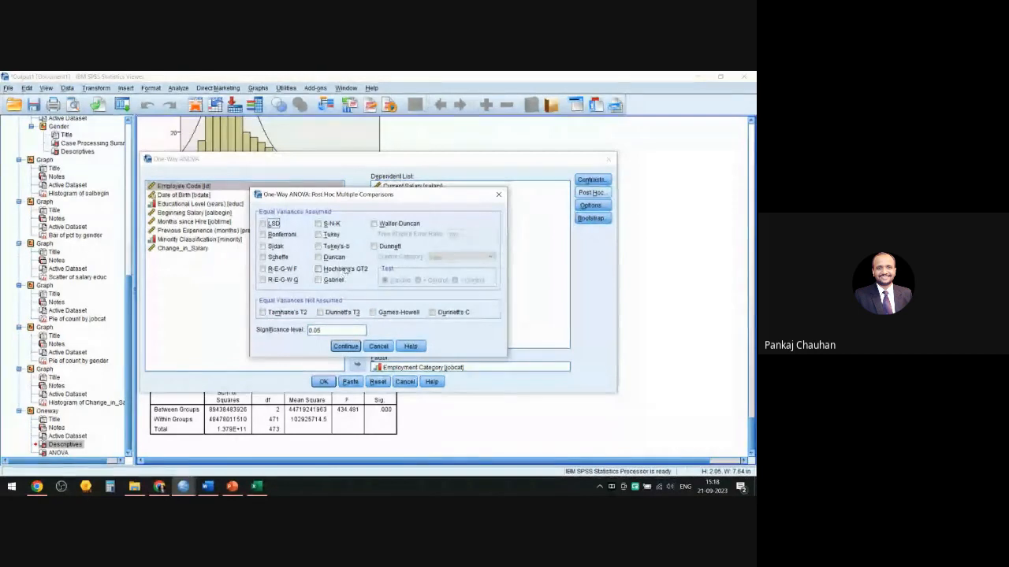
{"action": "left_click", "coordinate": [329, 332]}
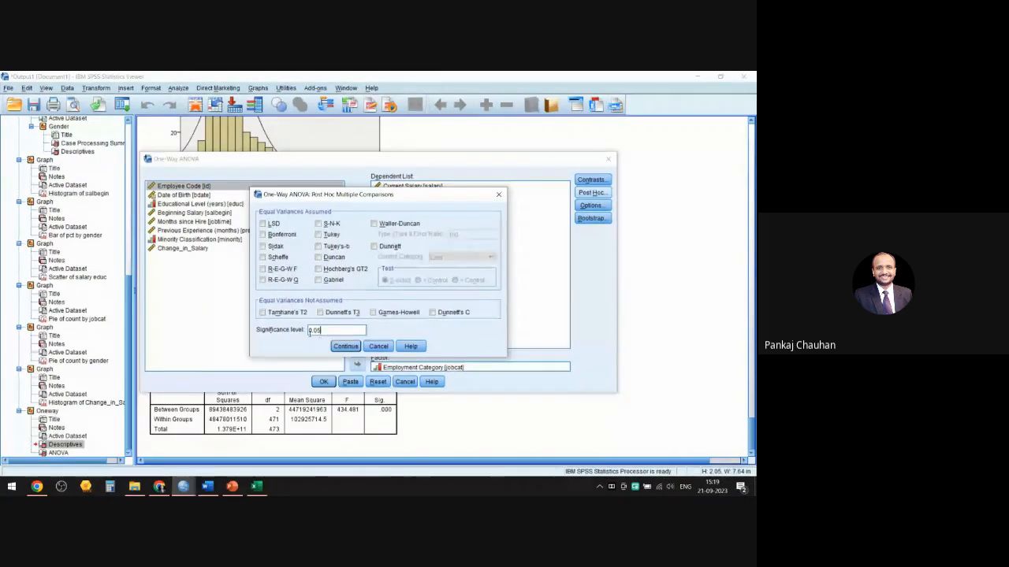
{"action": "left_click", "coordinate": [379, 347]}
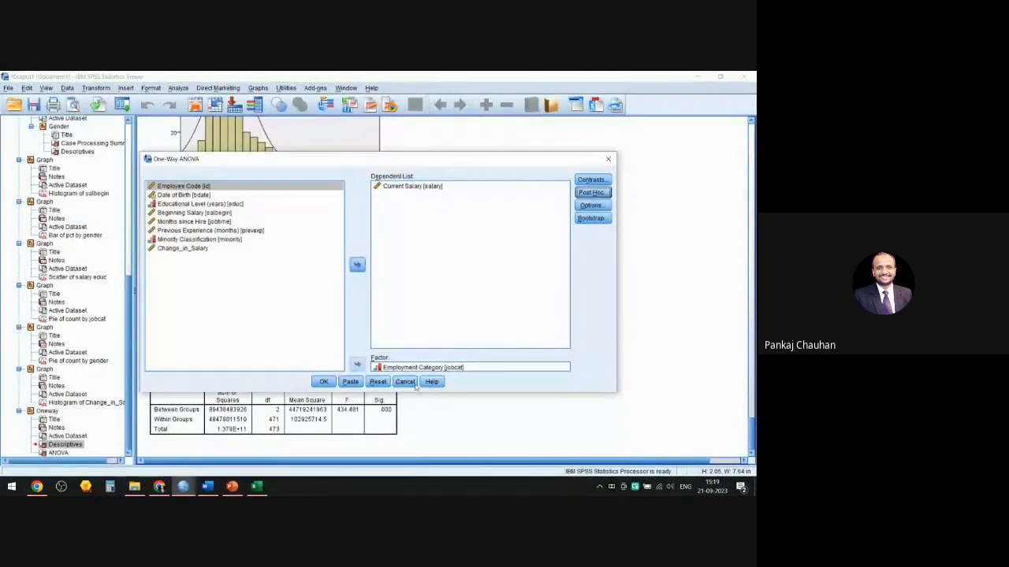
{"action": "left_click", "coordinate": [406, 381]}
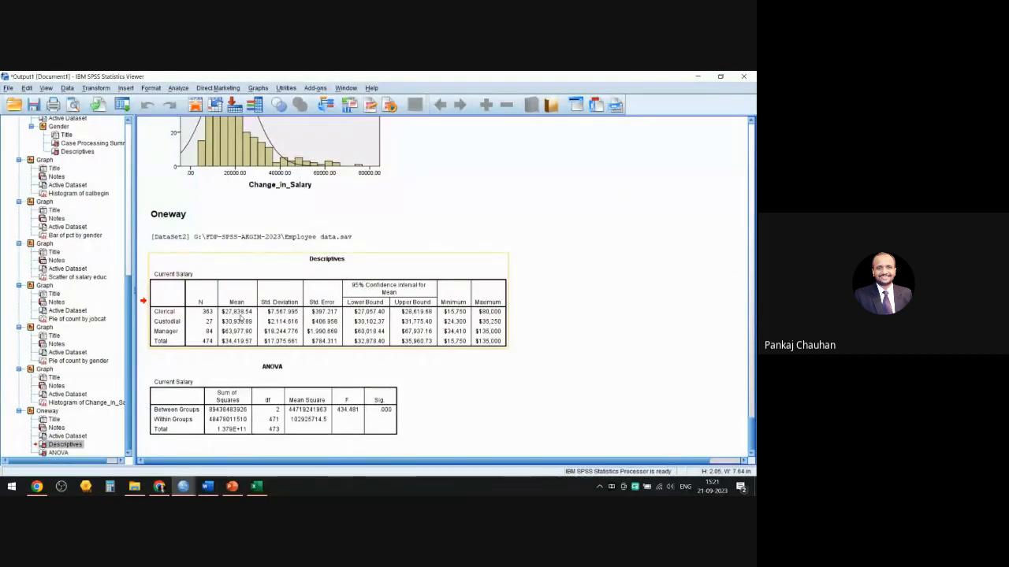
{"action": "left_click", "coordinate": [377, 420]}
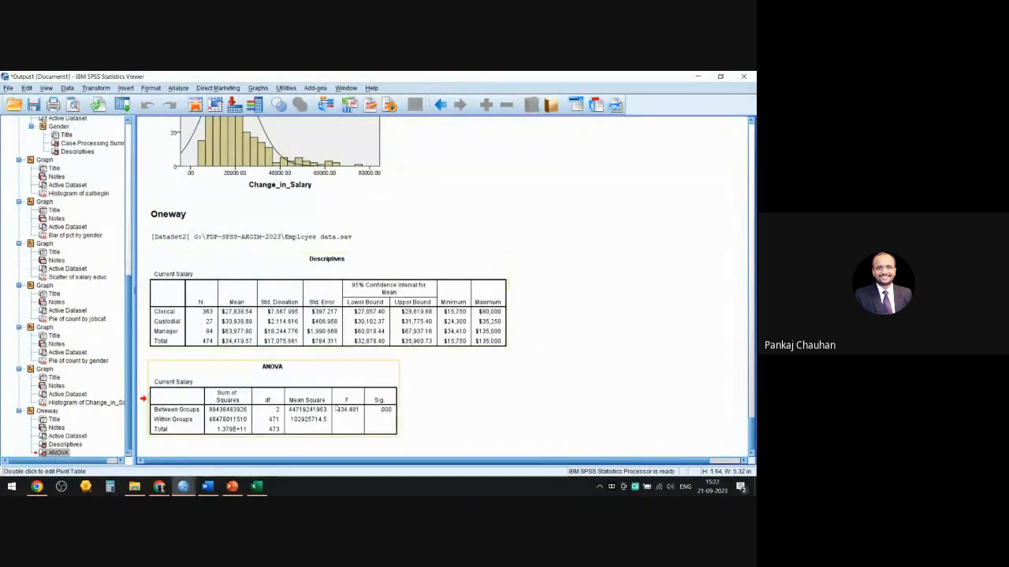
Switch to the Google Meet call and stop presenting the screen
{"action": "left_click", "coordinate": [159, 487]}
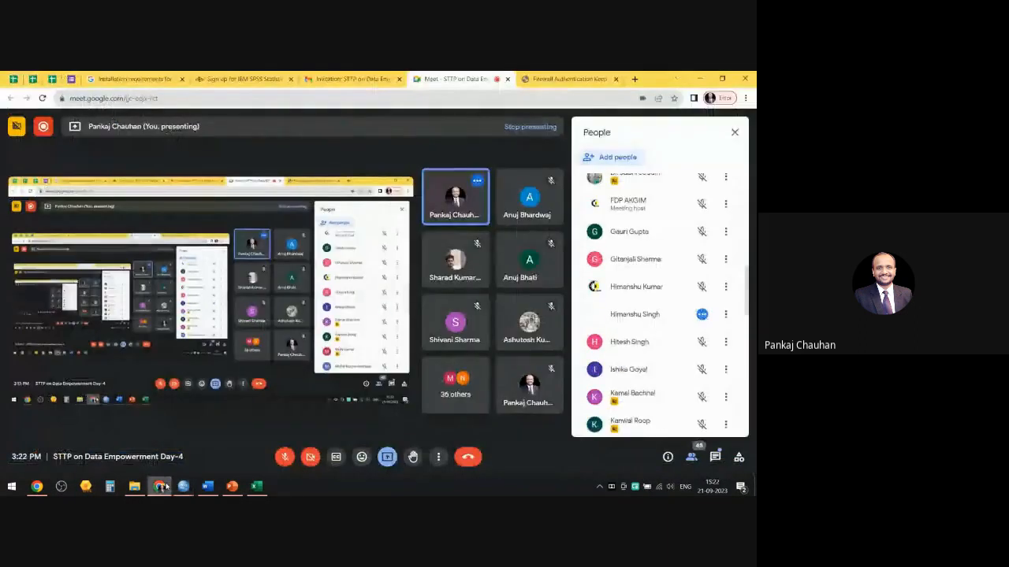
{"action": "left_click", "coordinate": [387, 458]}
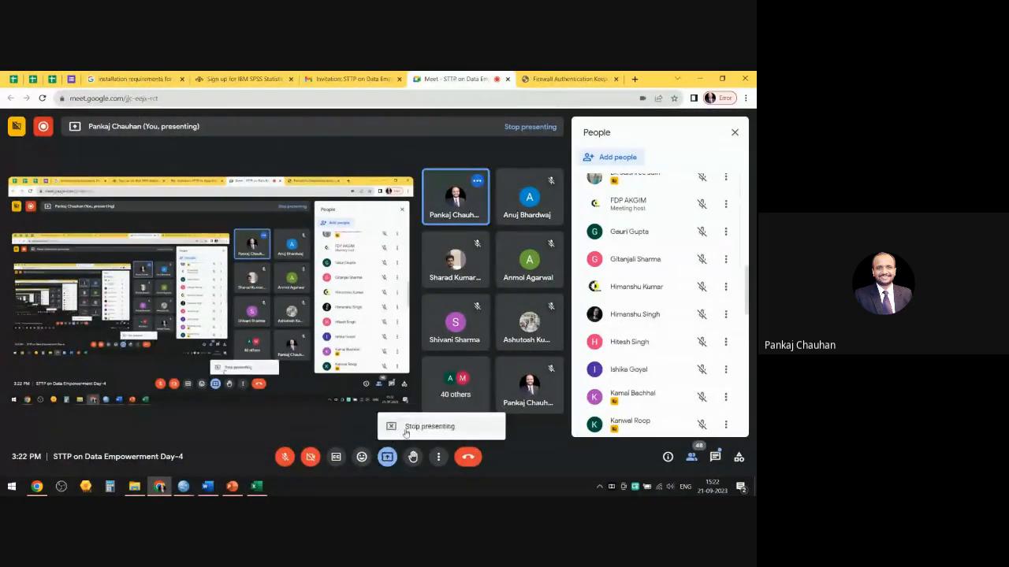
{"action": "left_click", "coordinate": [413, 432]}
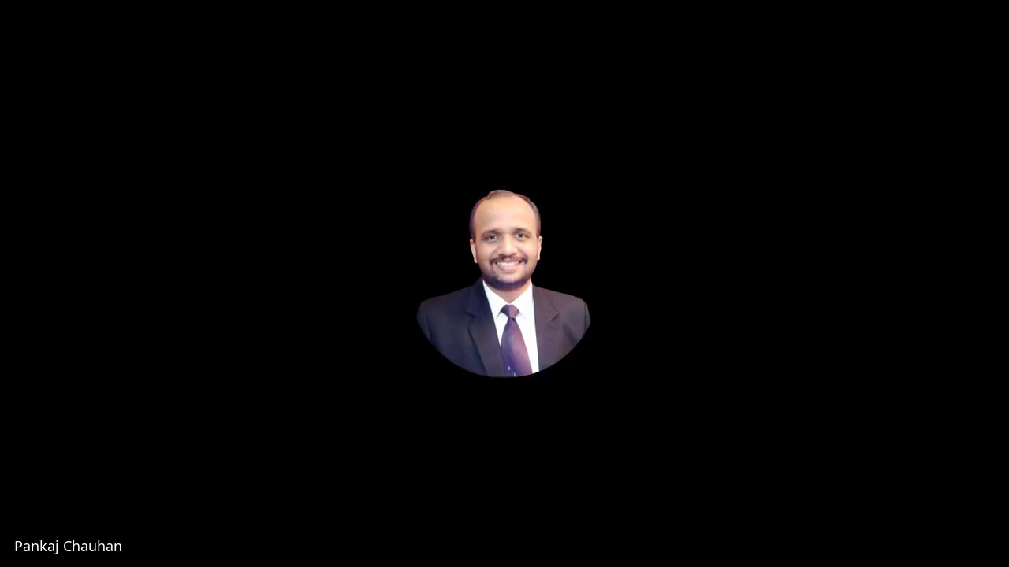